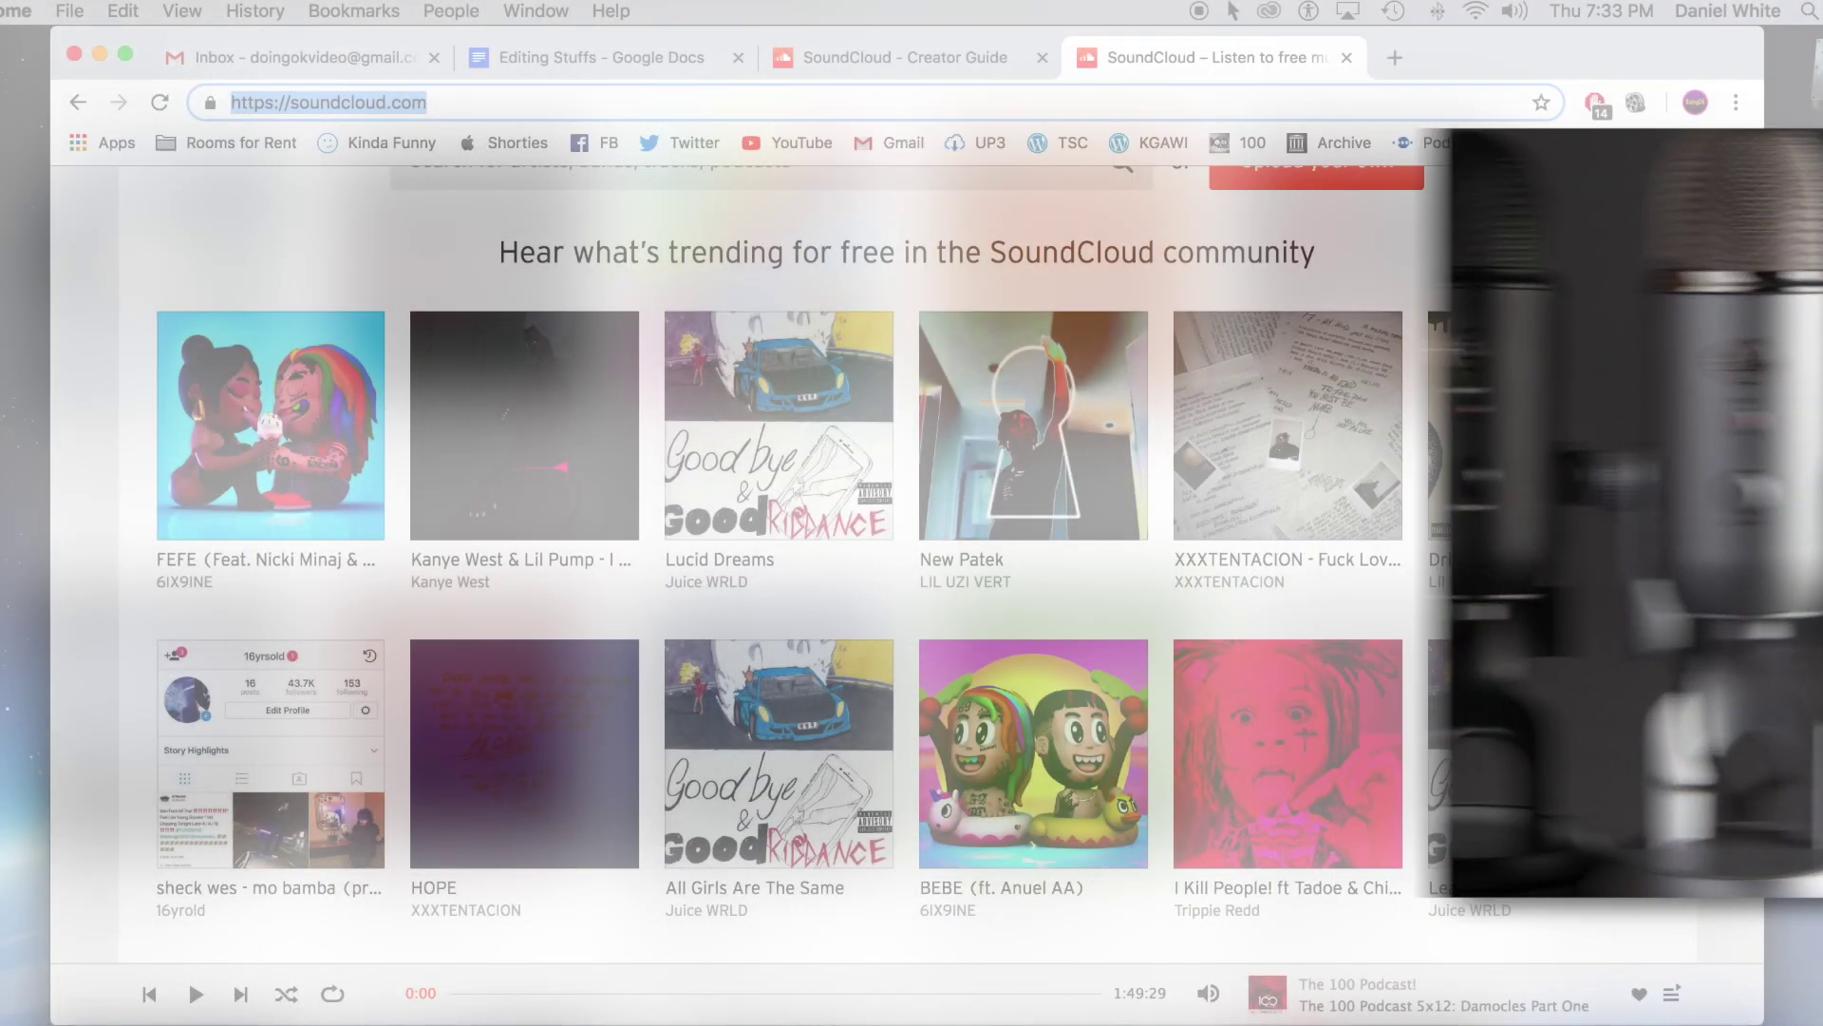
Start a new SoundCloud account with the account e-mail address and a password.
scroll(1722, 634, up, 7)
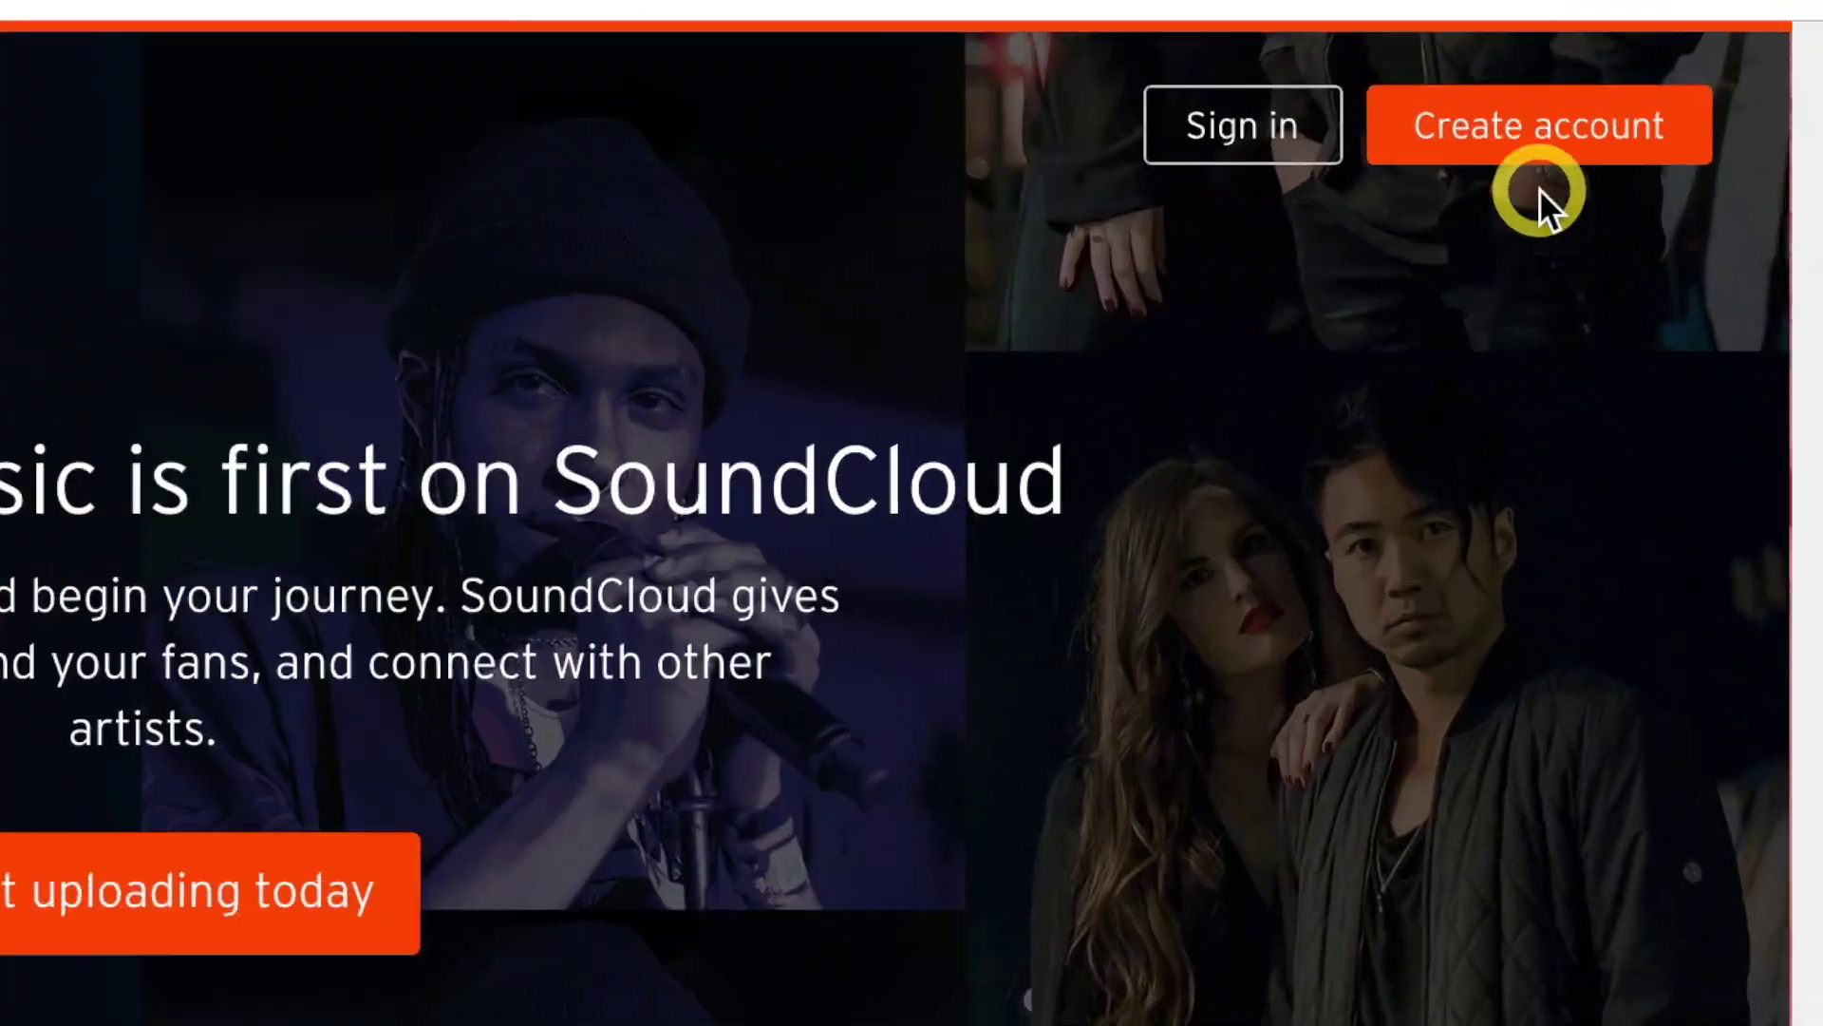
click(1578, 218)
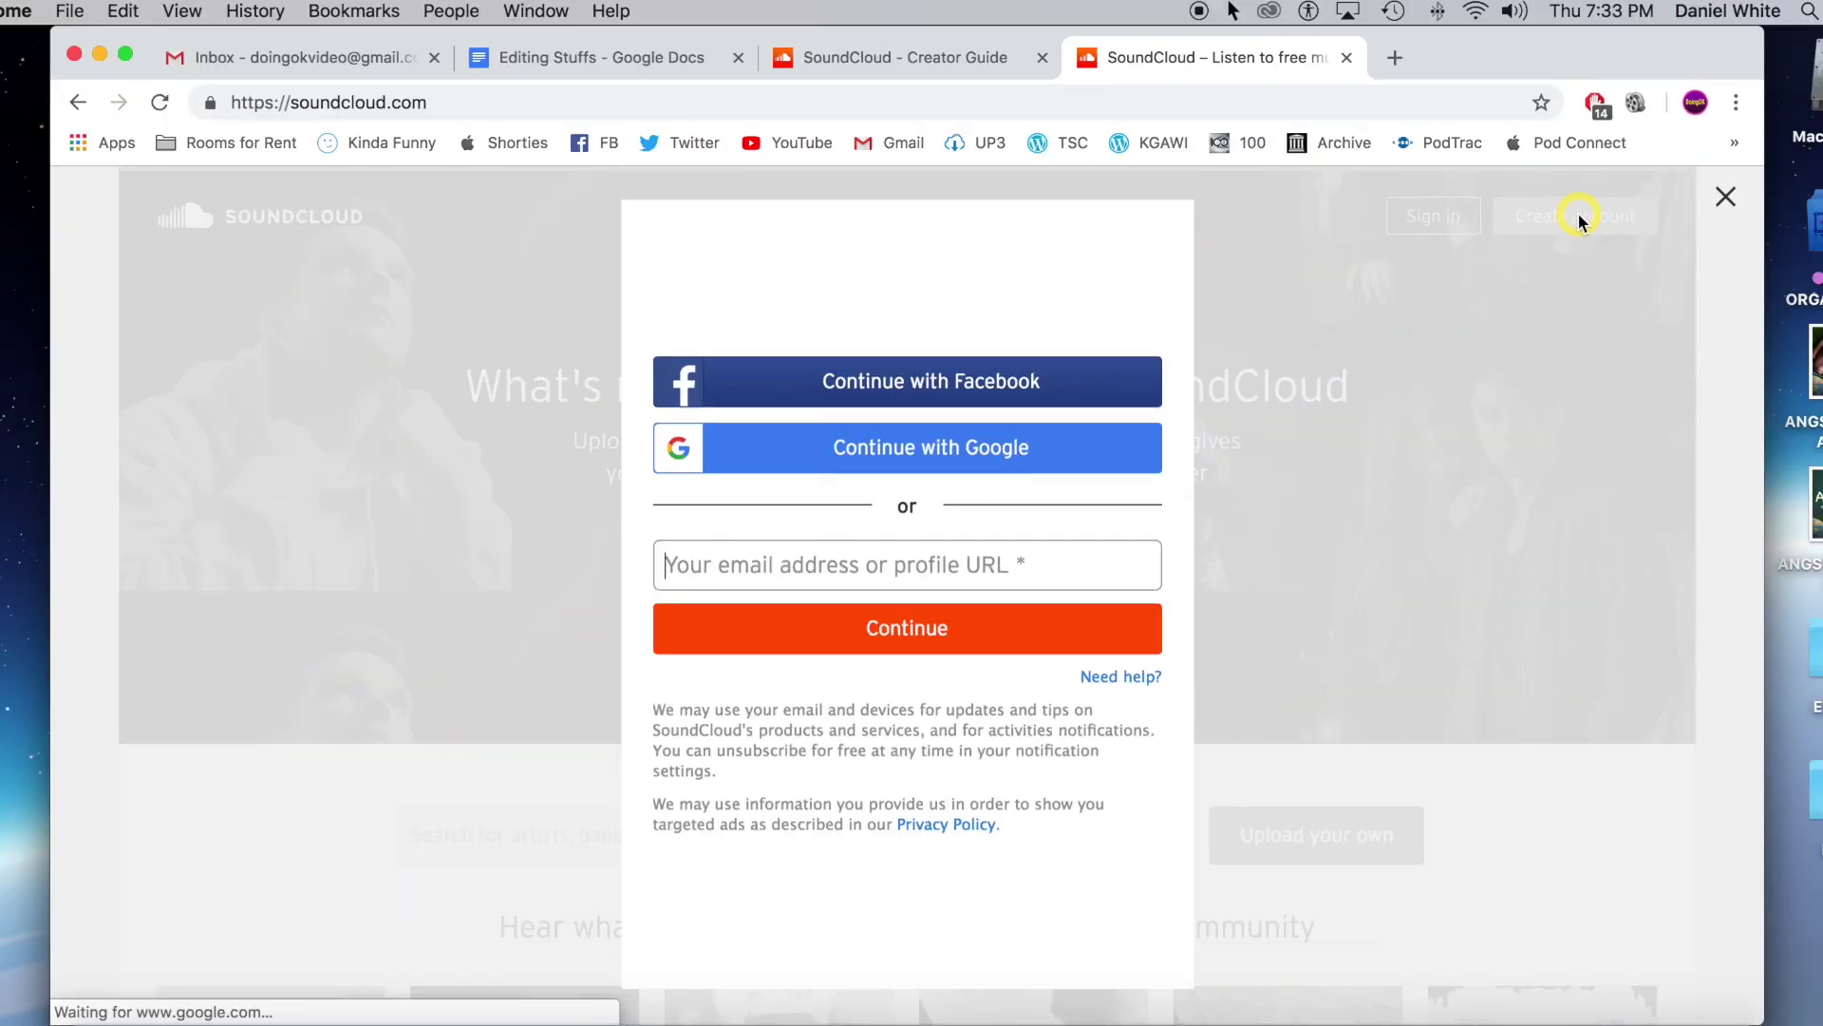
click(773, 566)
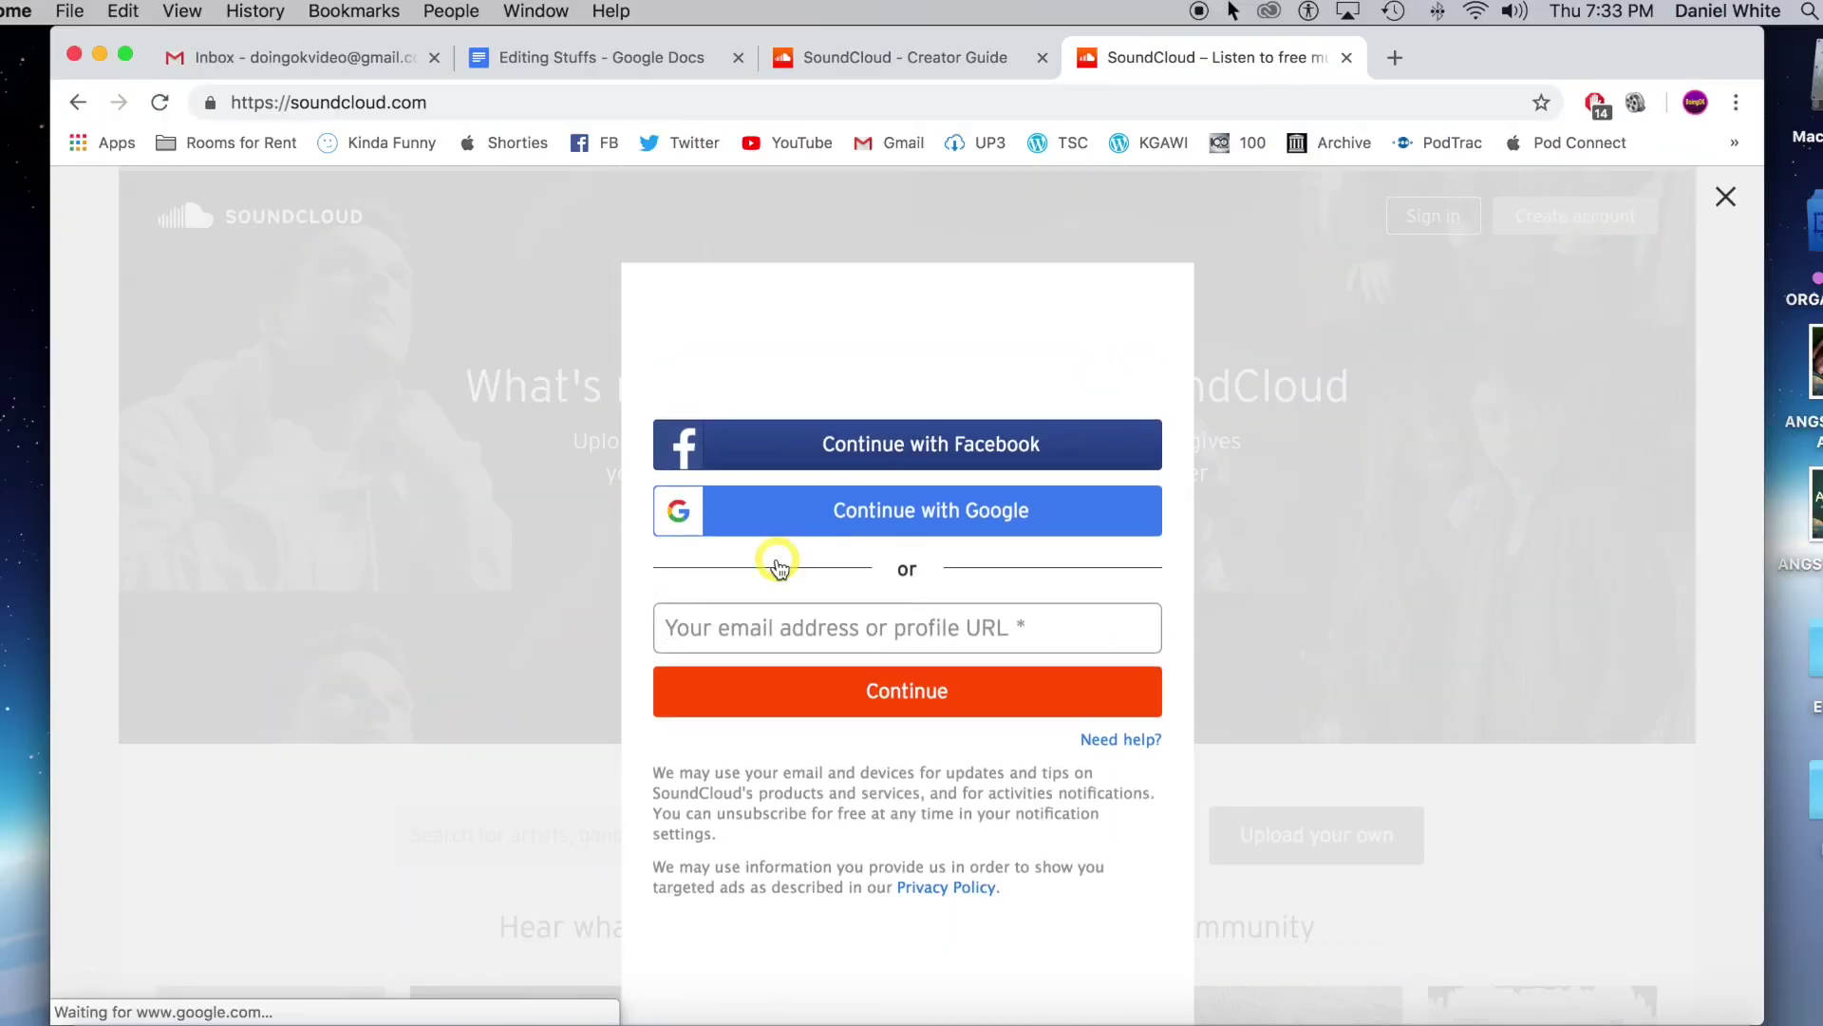
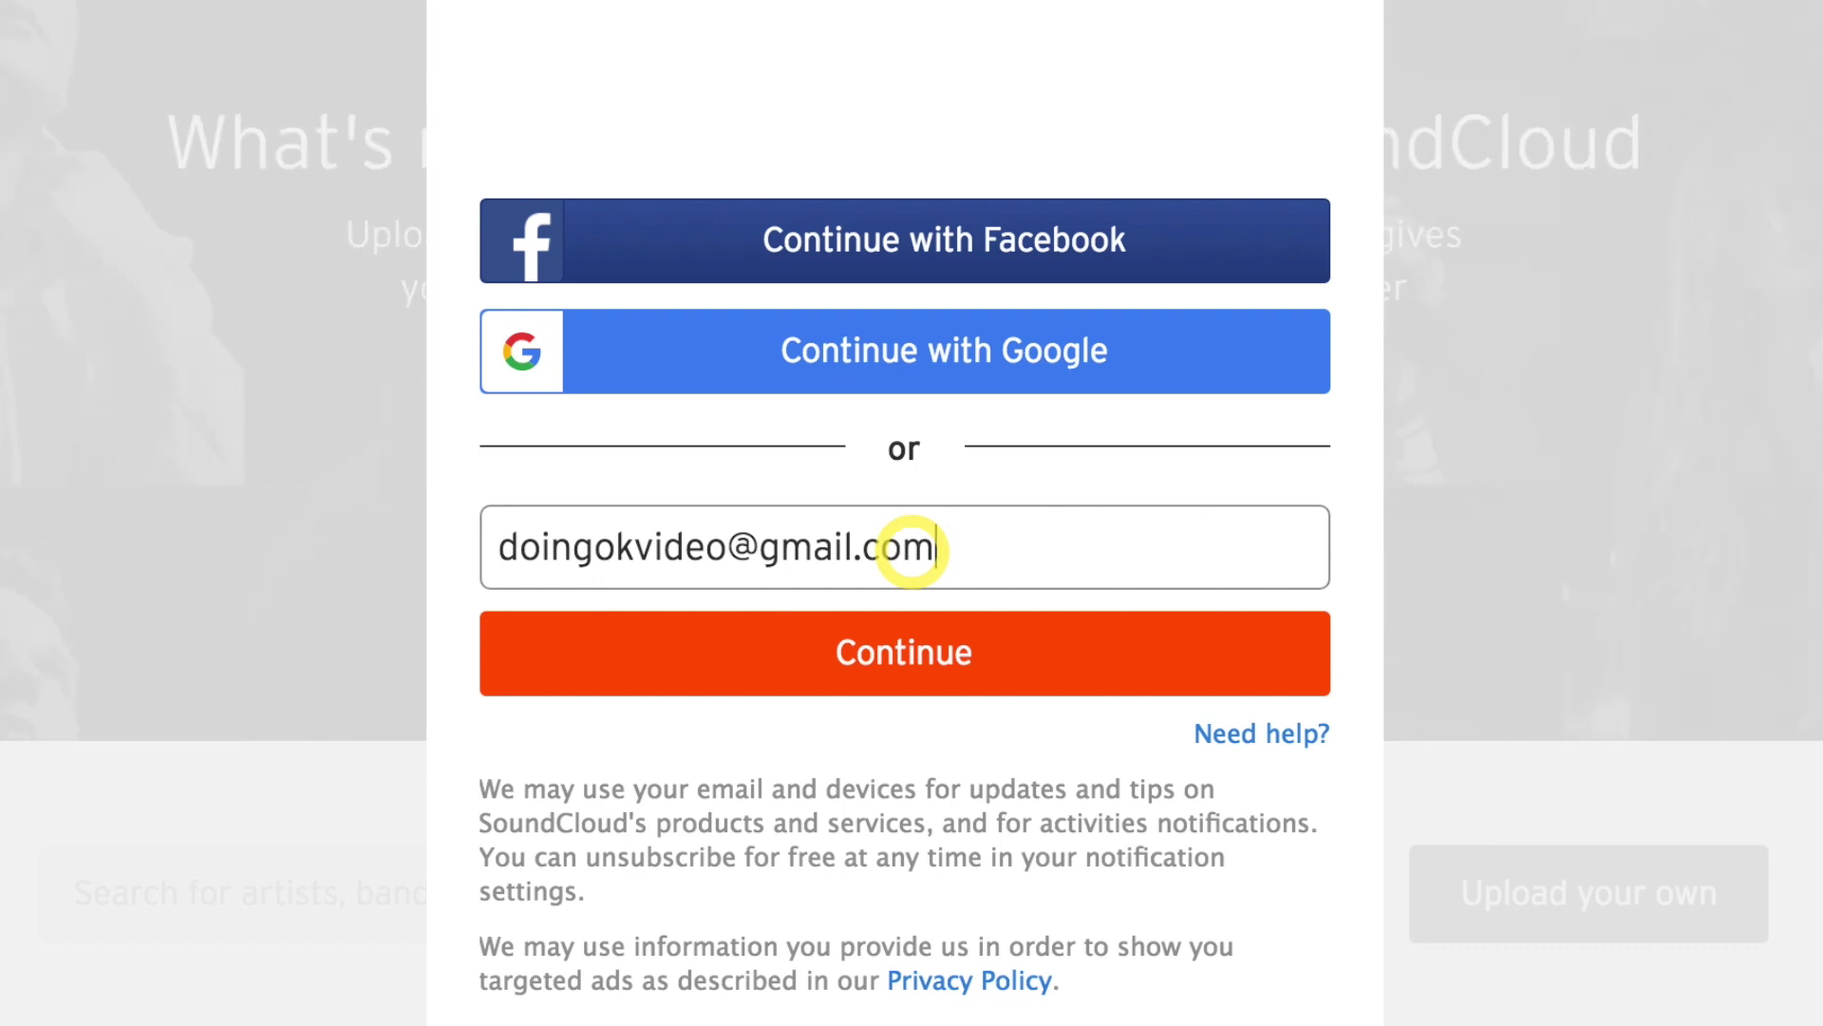
key(Return)
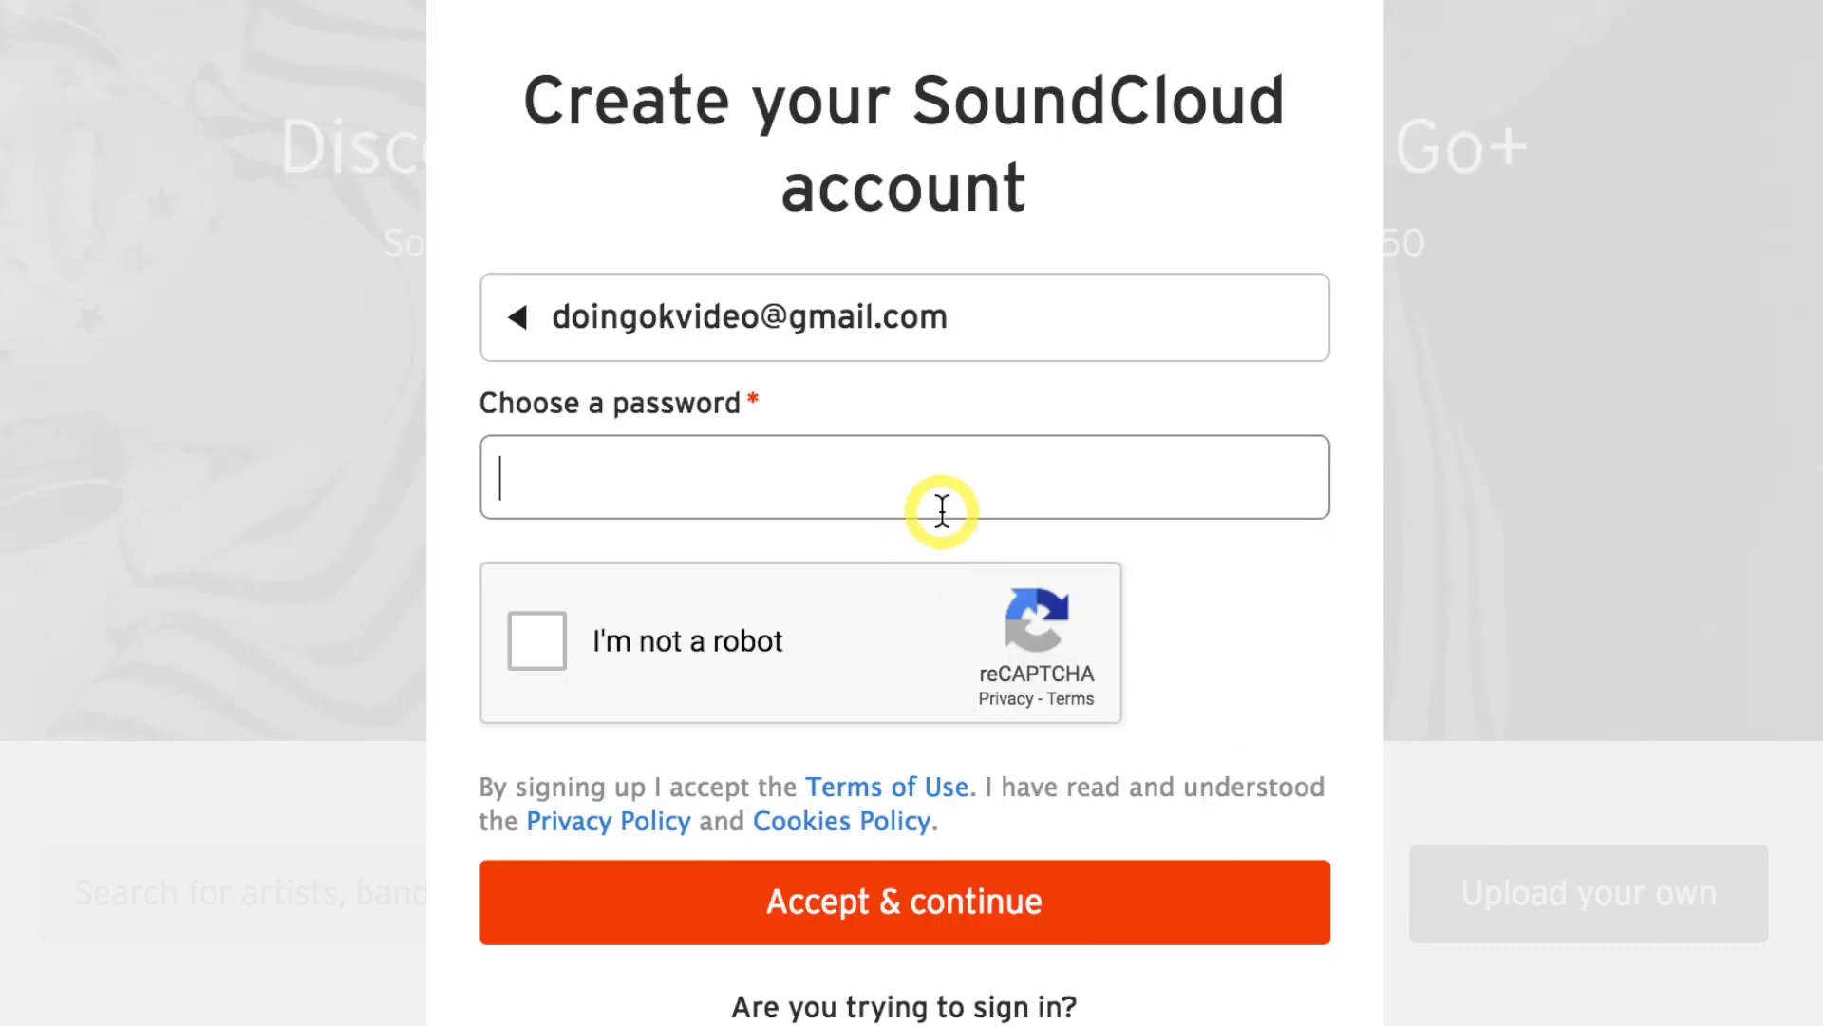
text(•••••••••••)
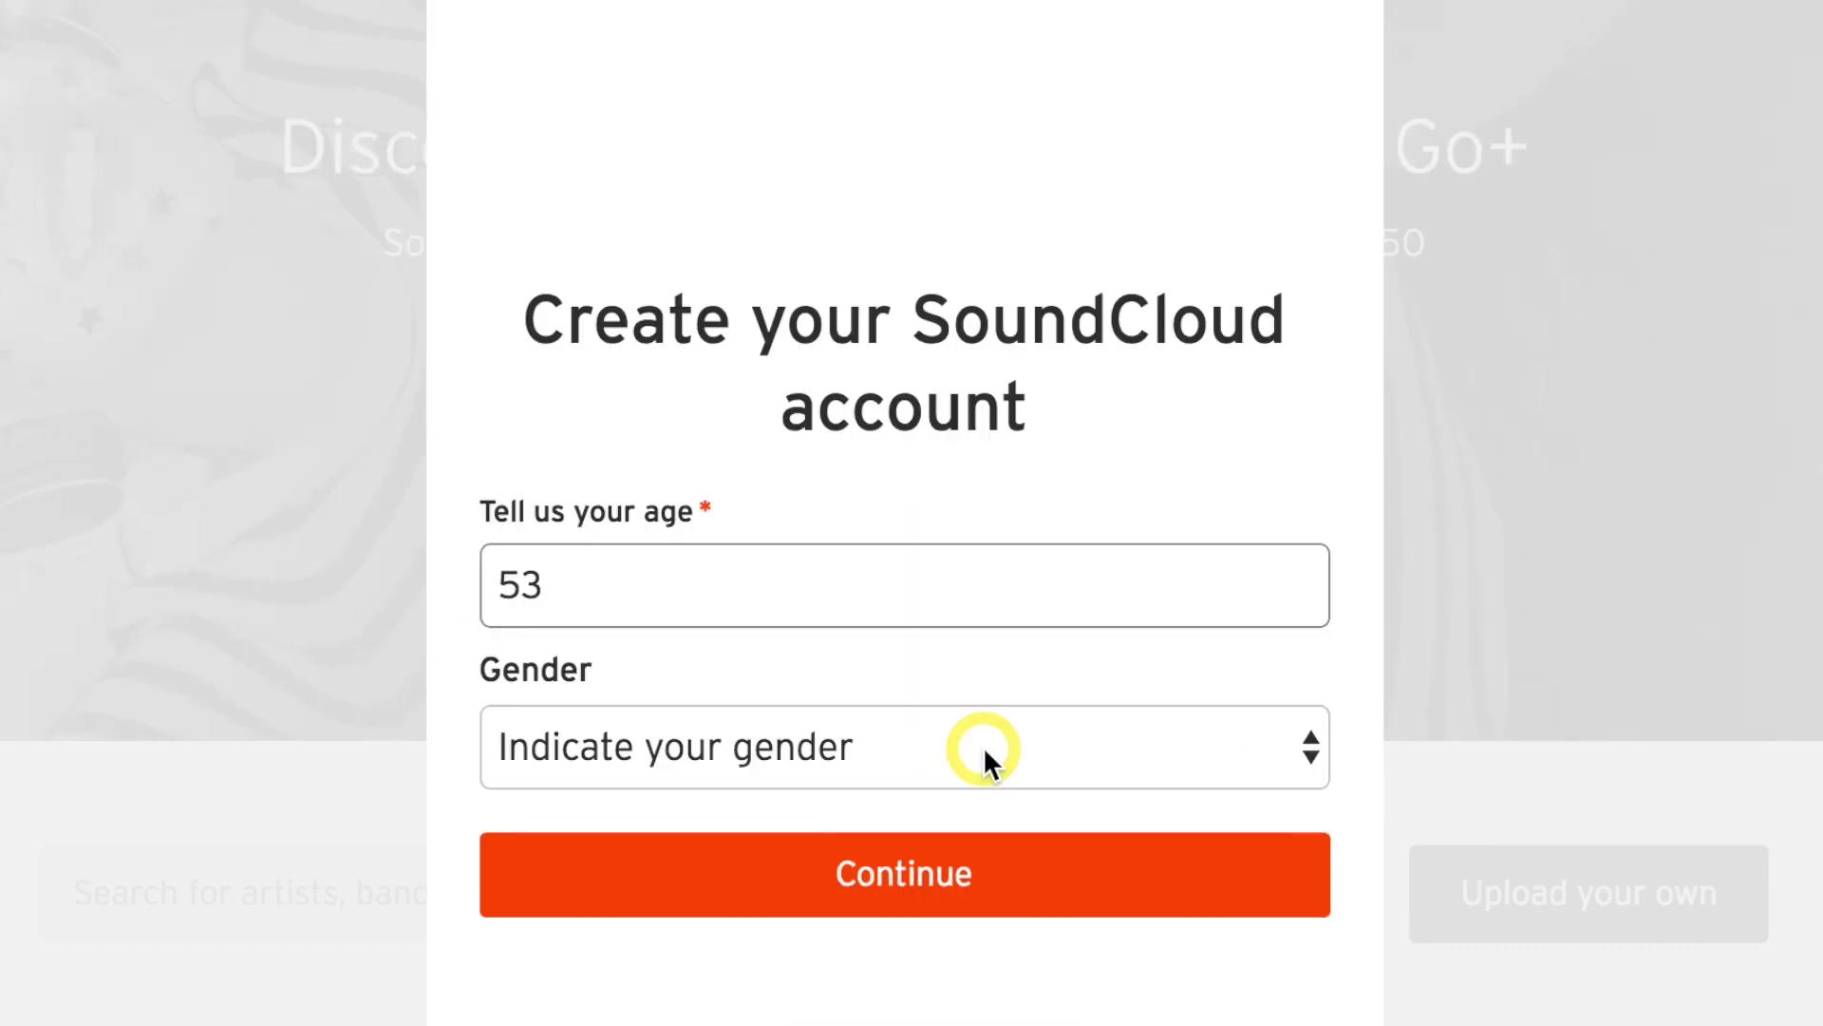
Set gender to Male and display name 'ANGST: A Coming of Age Podcast' to finish sign-up.
click(982, 747)
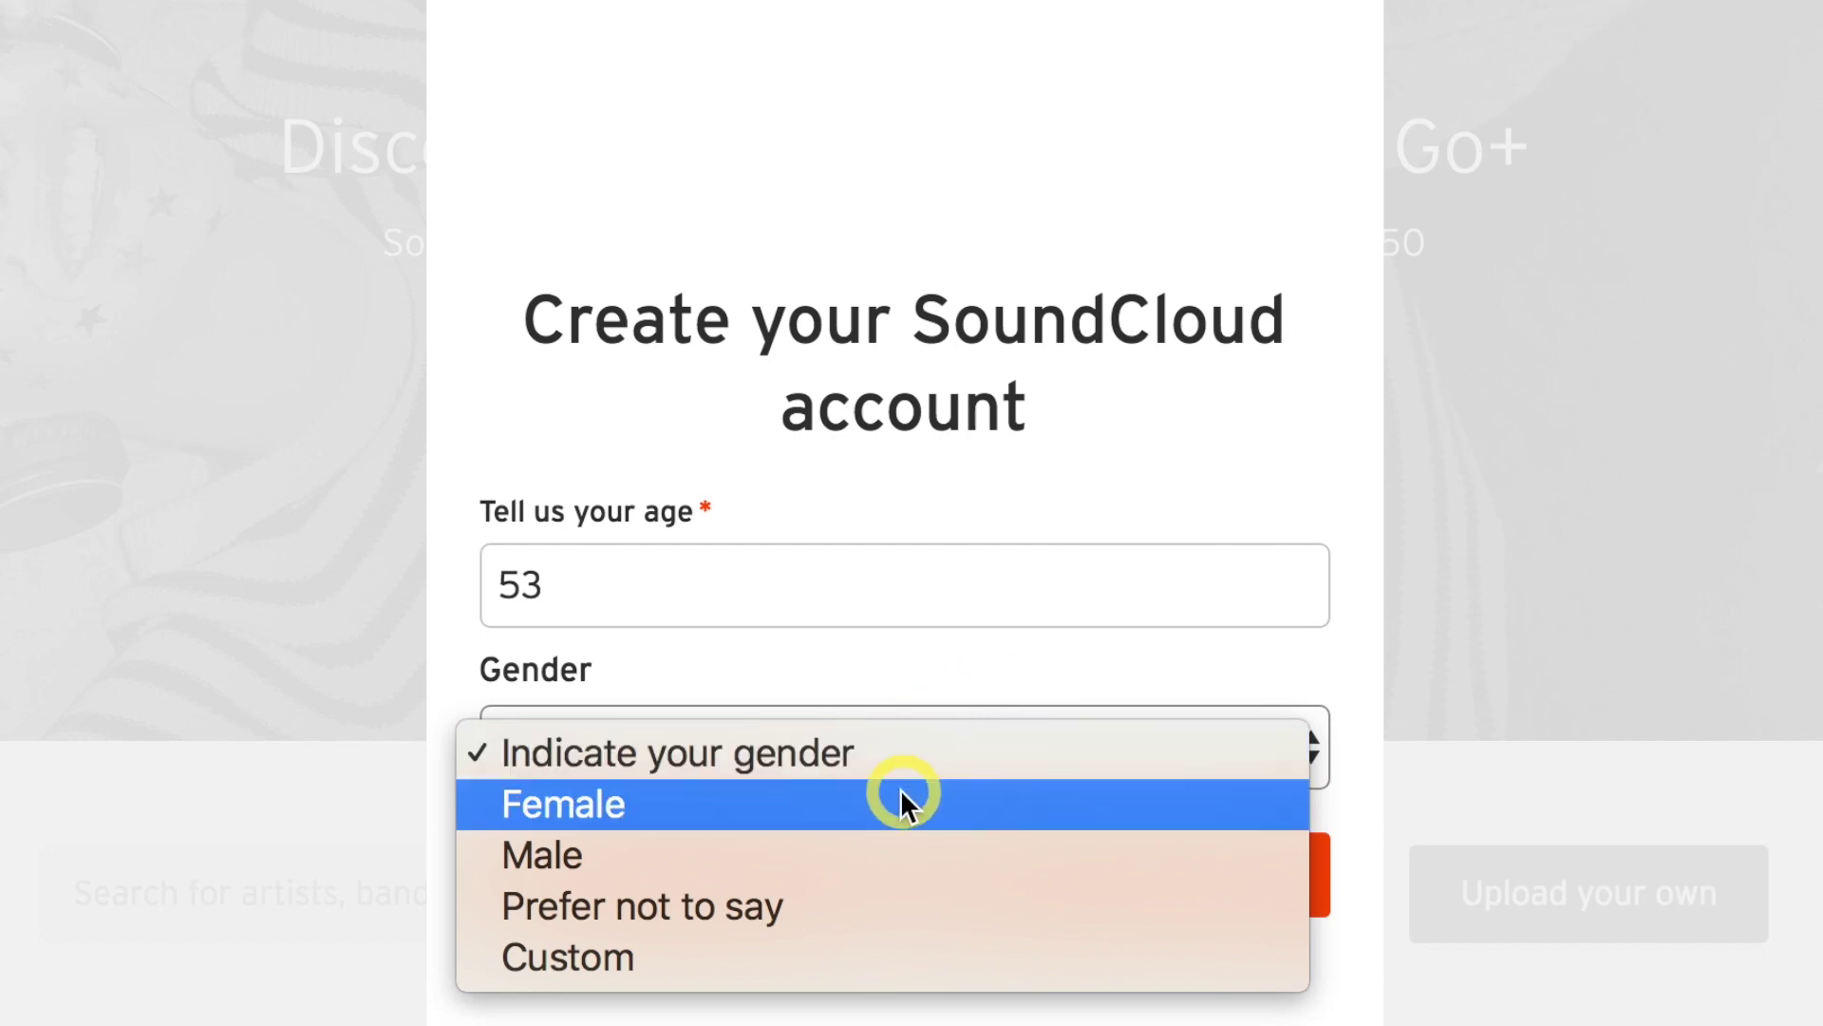
click(846, 843)
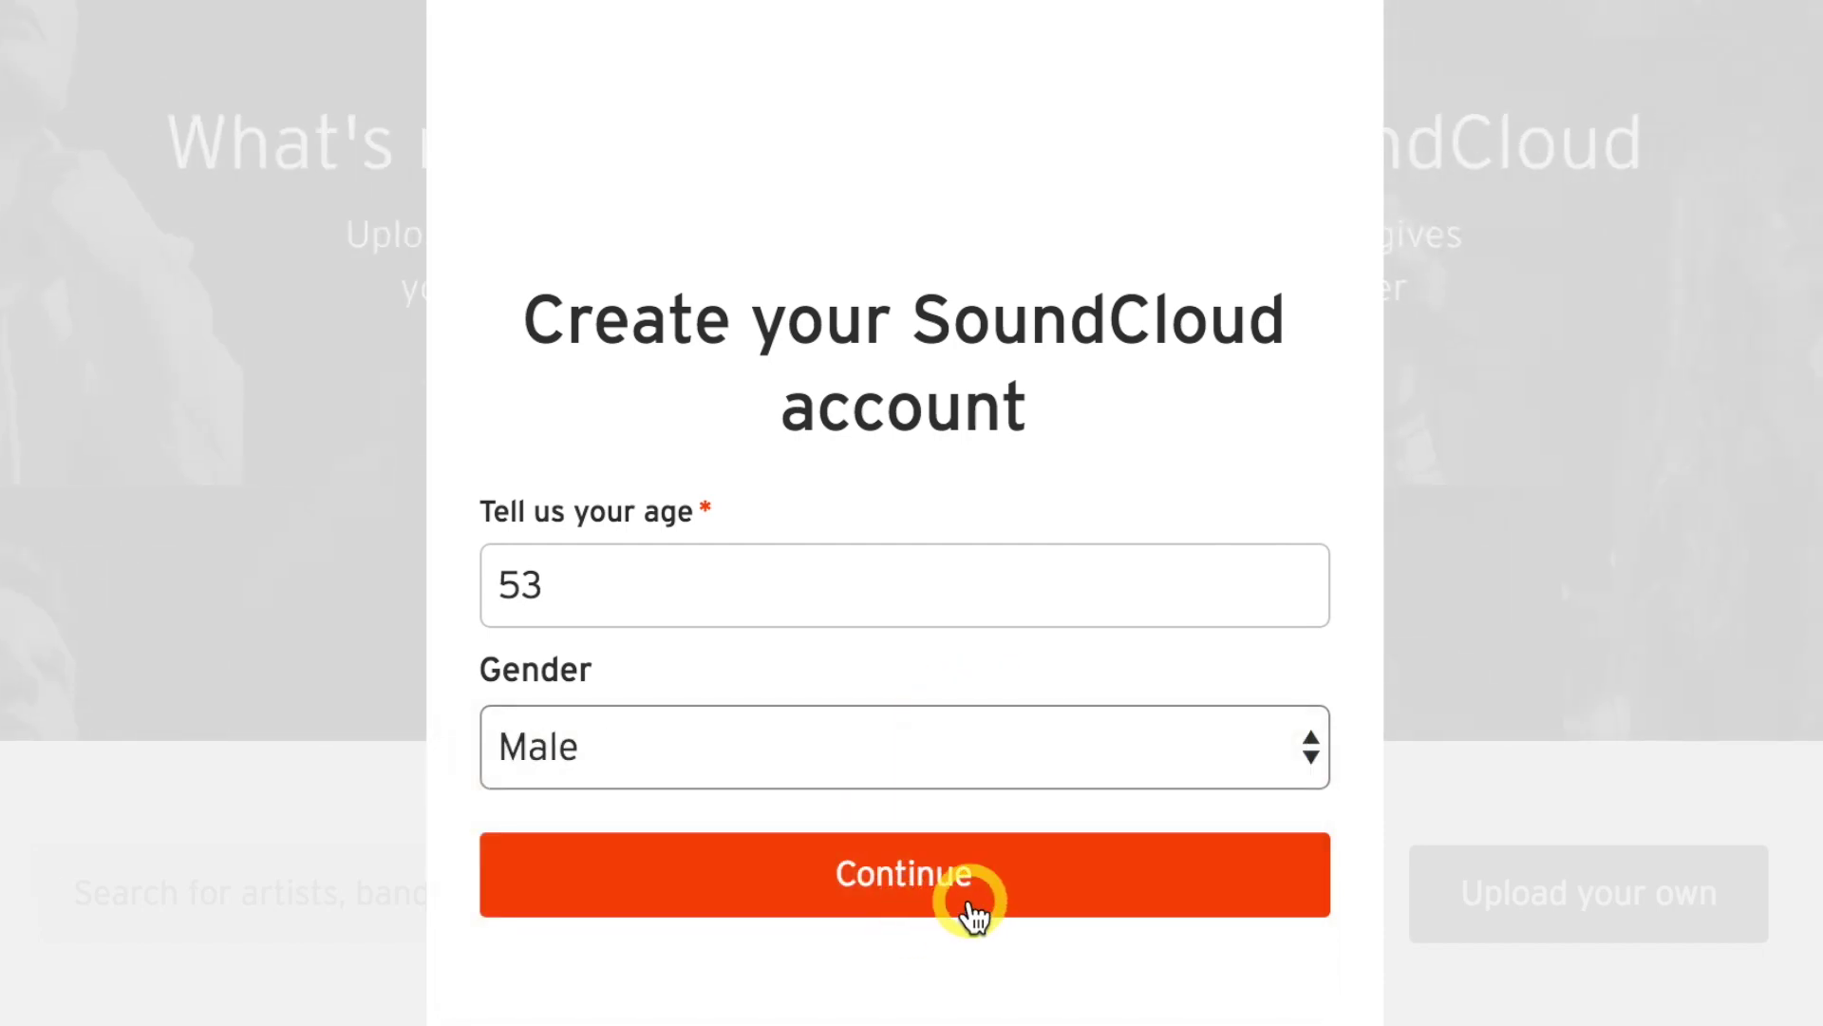
click(968, 900)
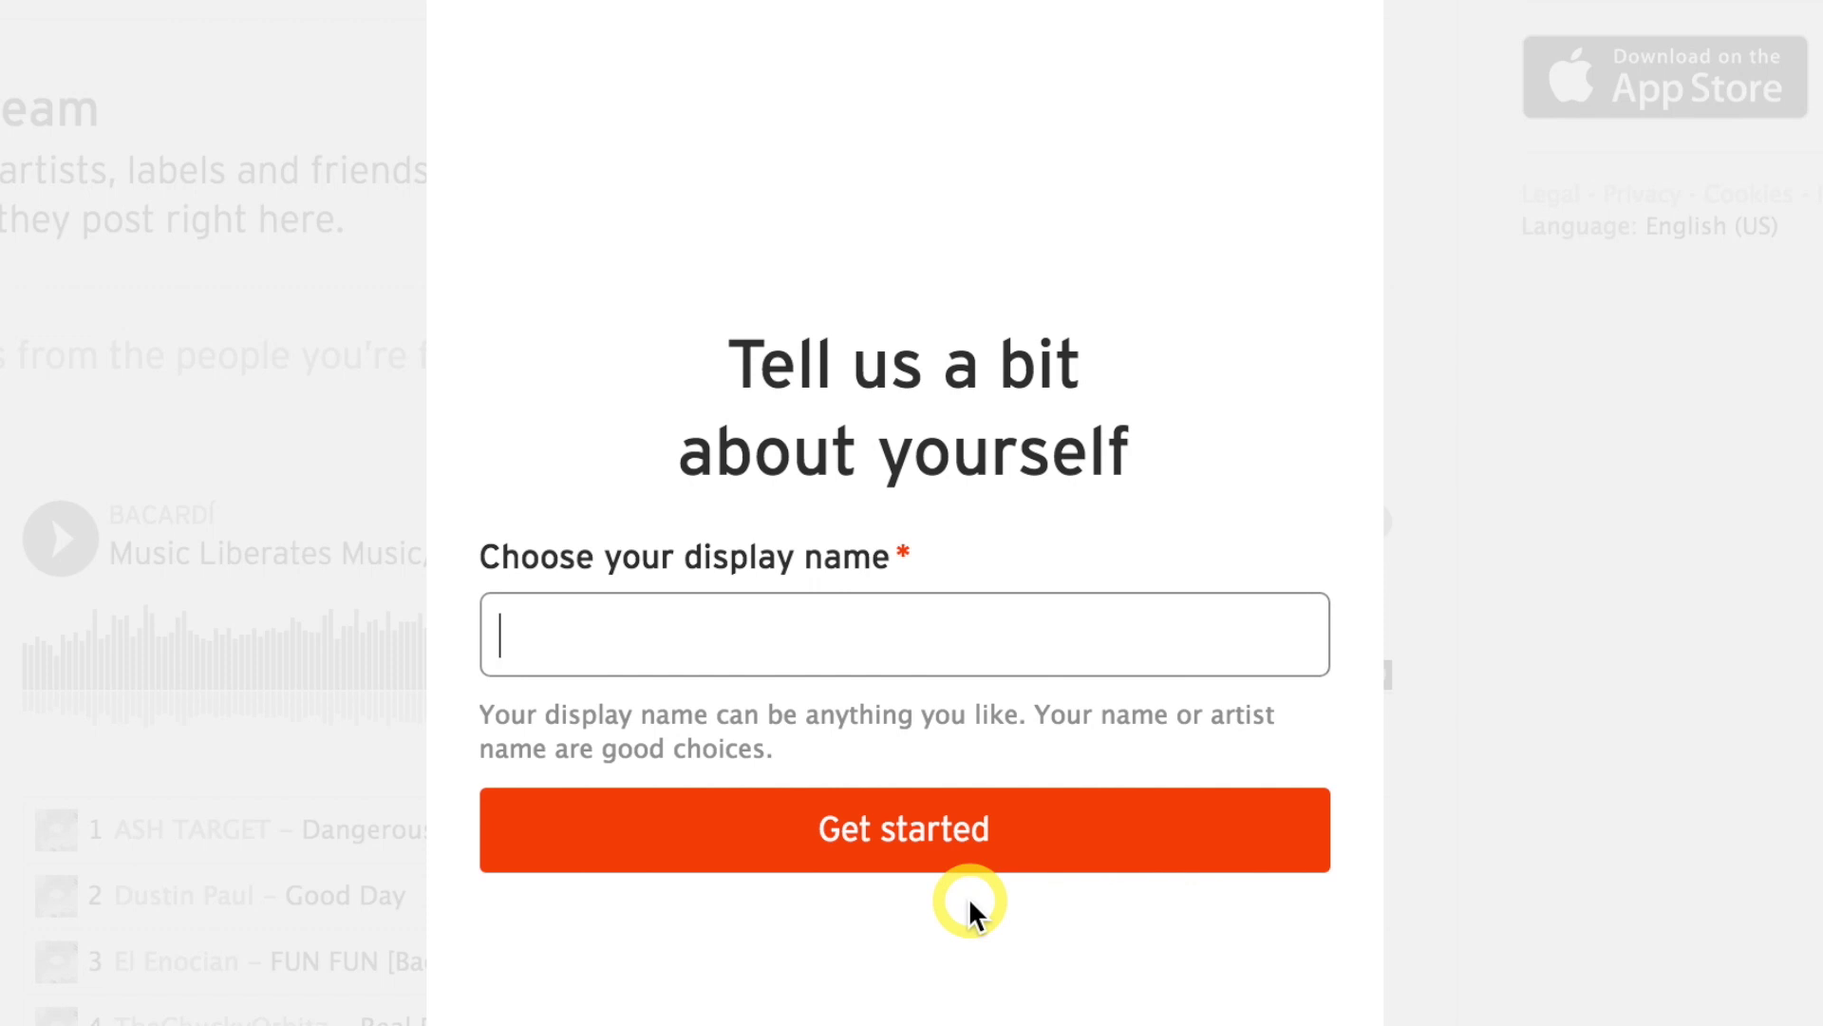
text(ANGST: A Coming of Age Podcast)
click(989, 855)
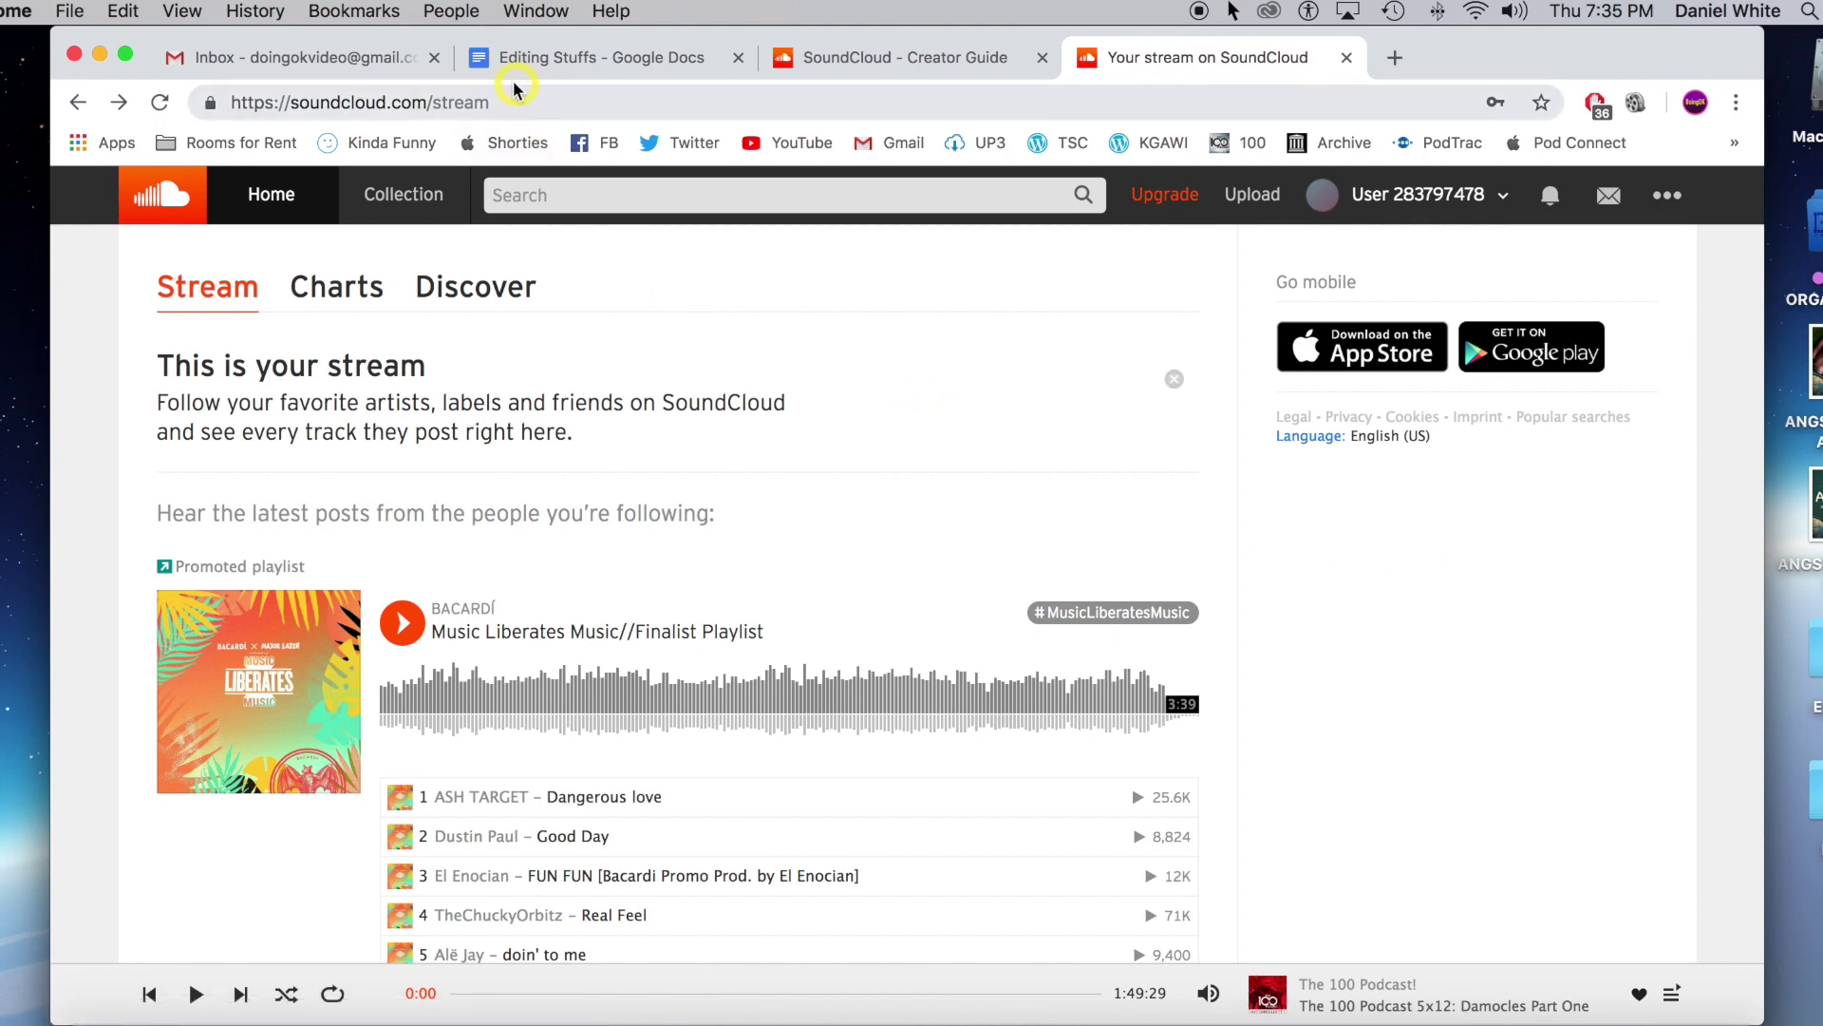
Confirm the account e-mail from the inbox, then go to the profile page to change its picture.
click(294, 59)
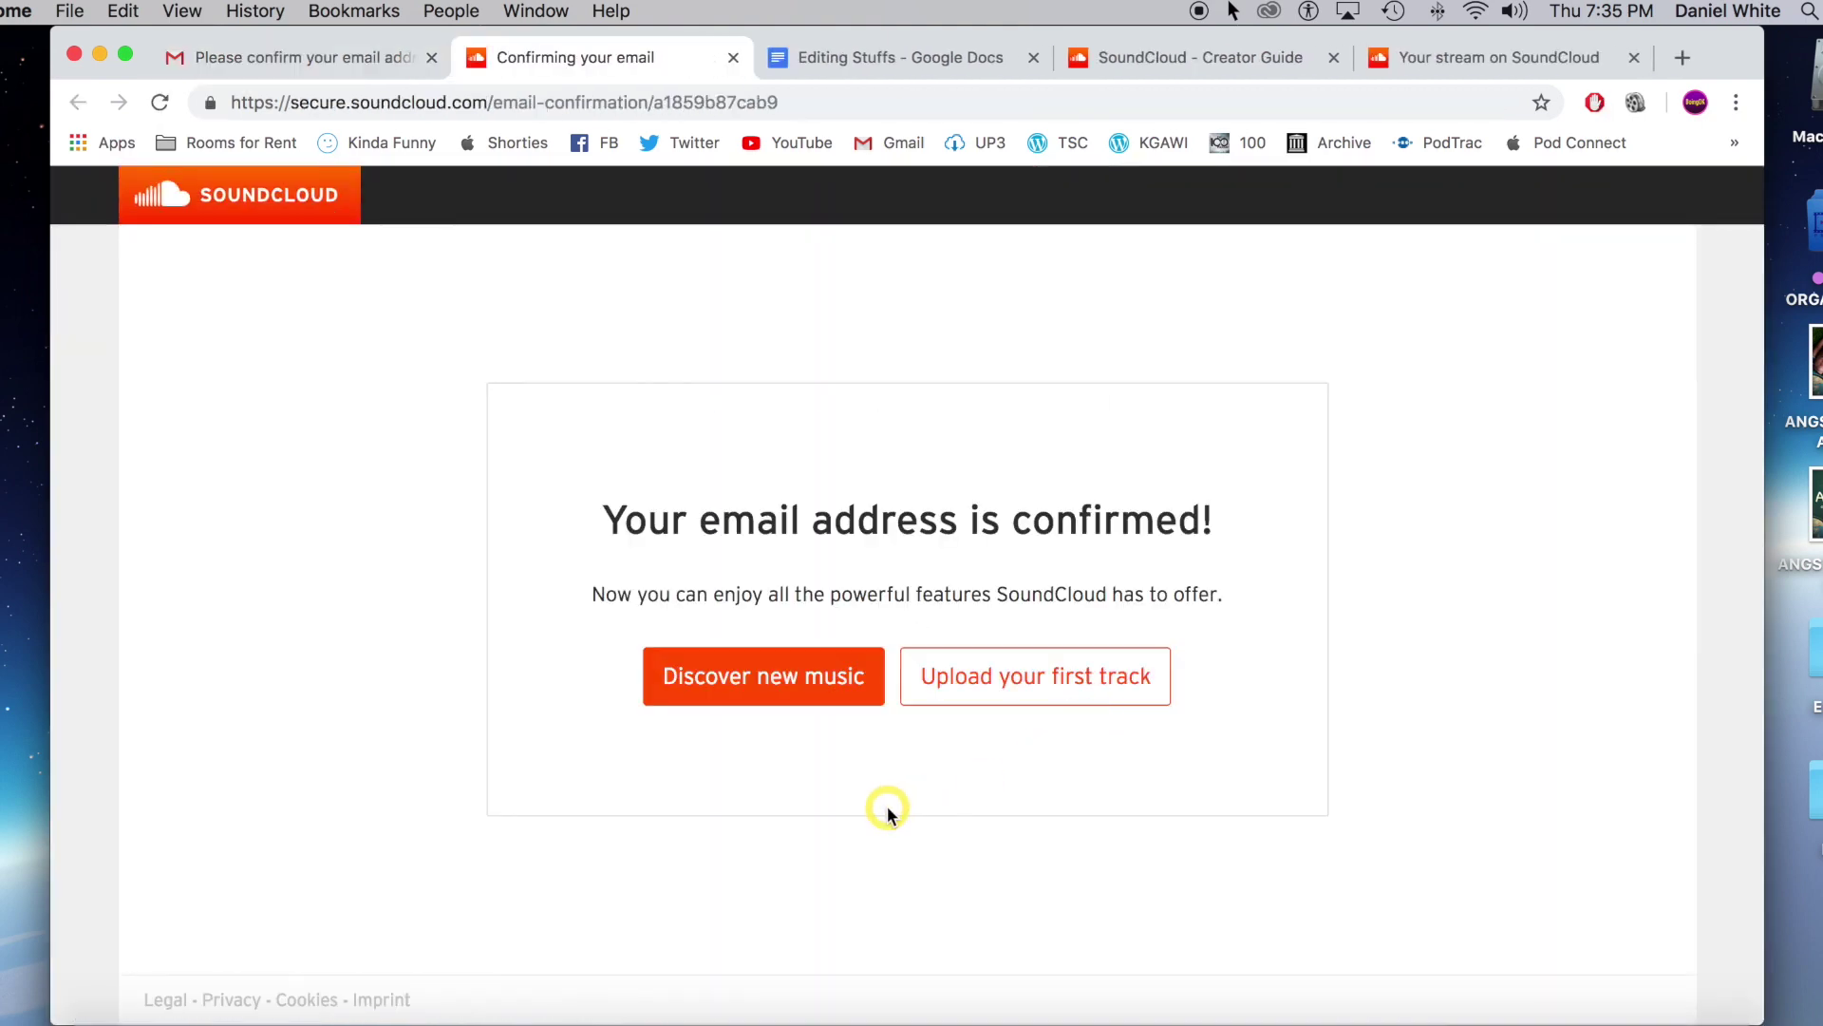
click(980, 680)
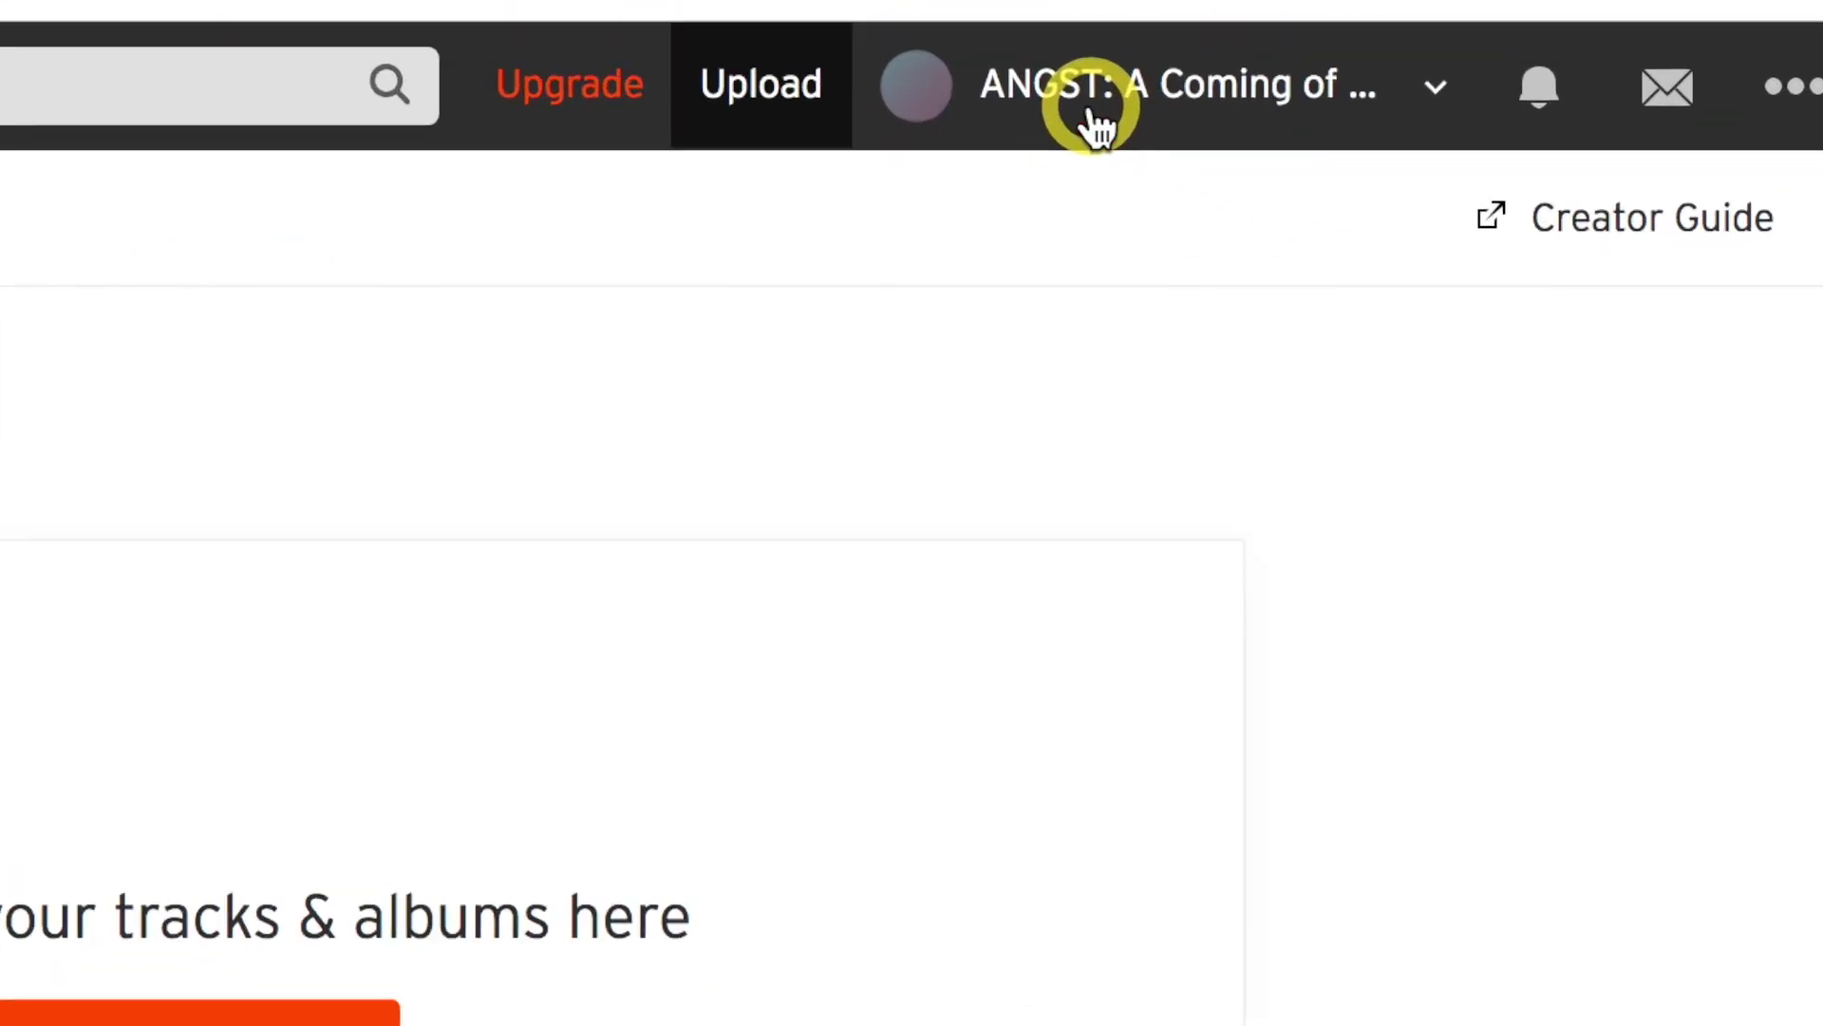
click(1345, 207)
click(1082, 200)
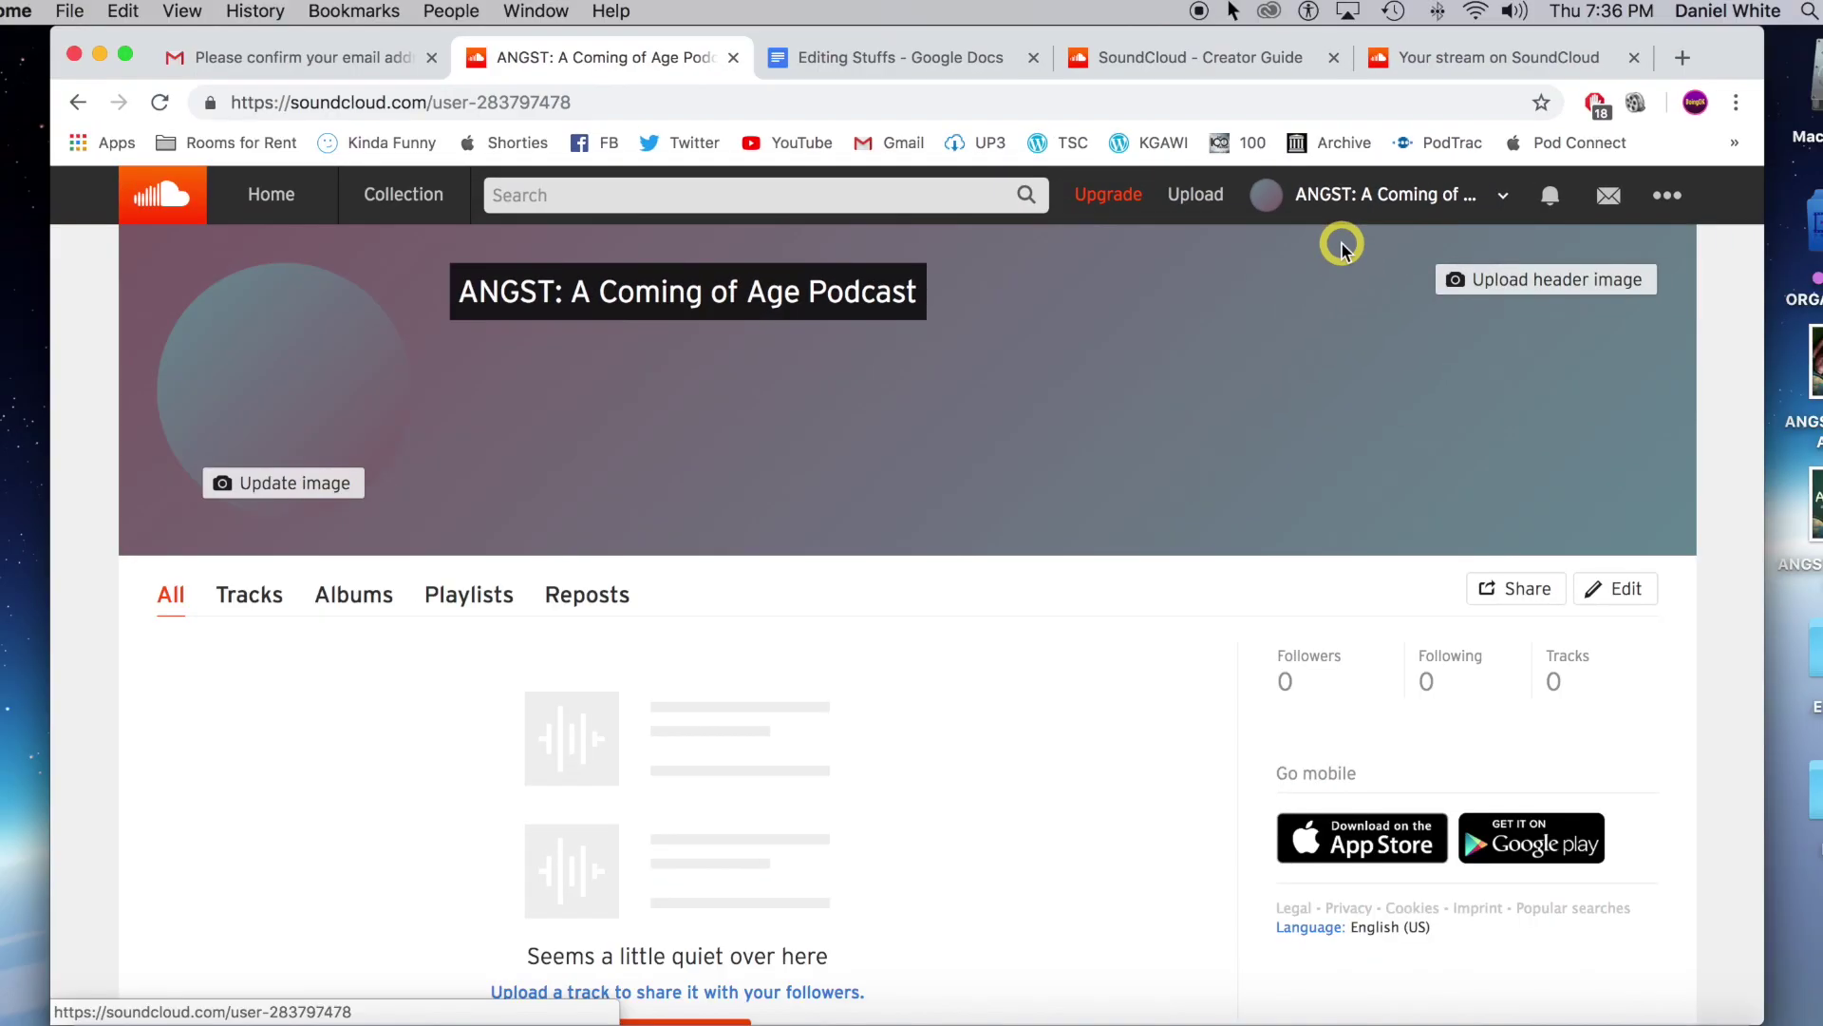
click(290, 486)
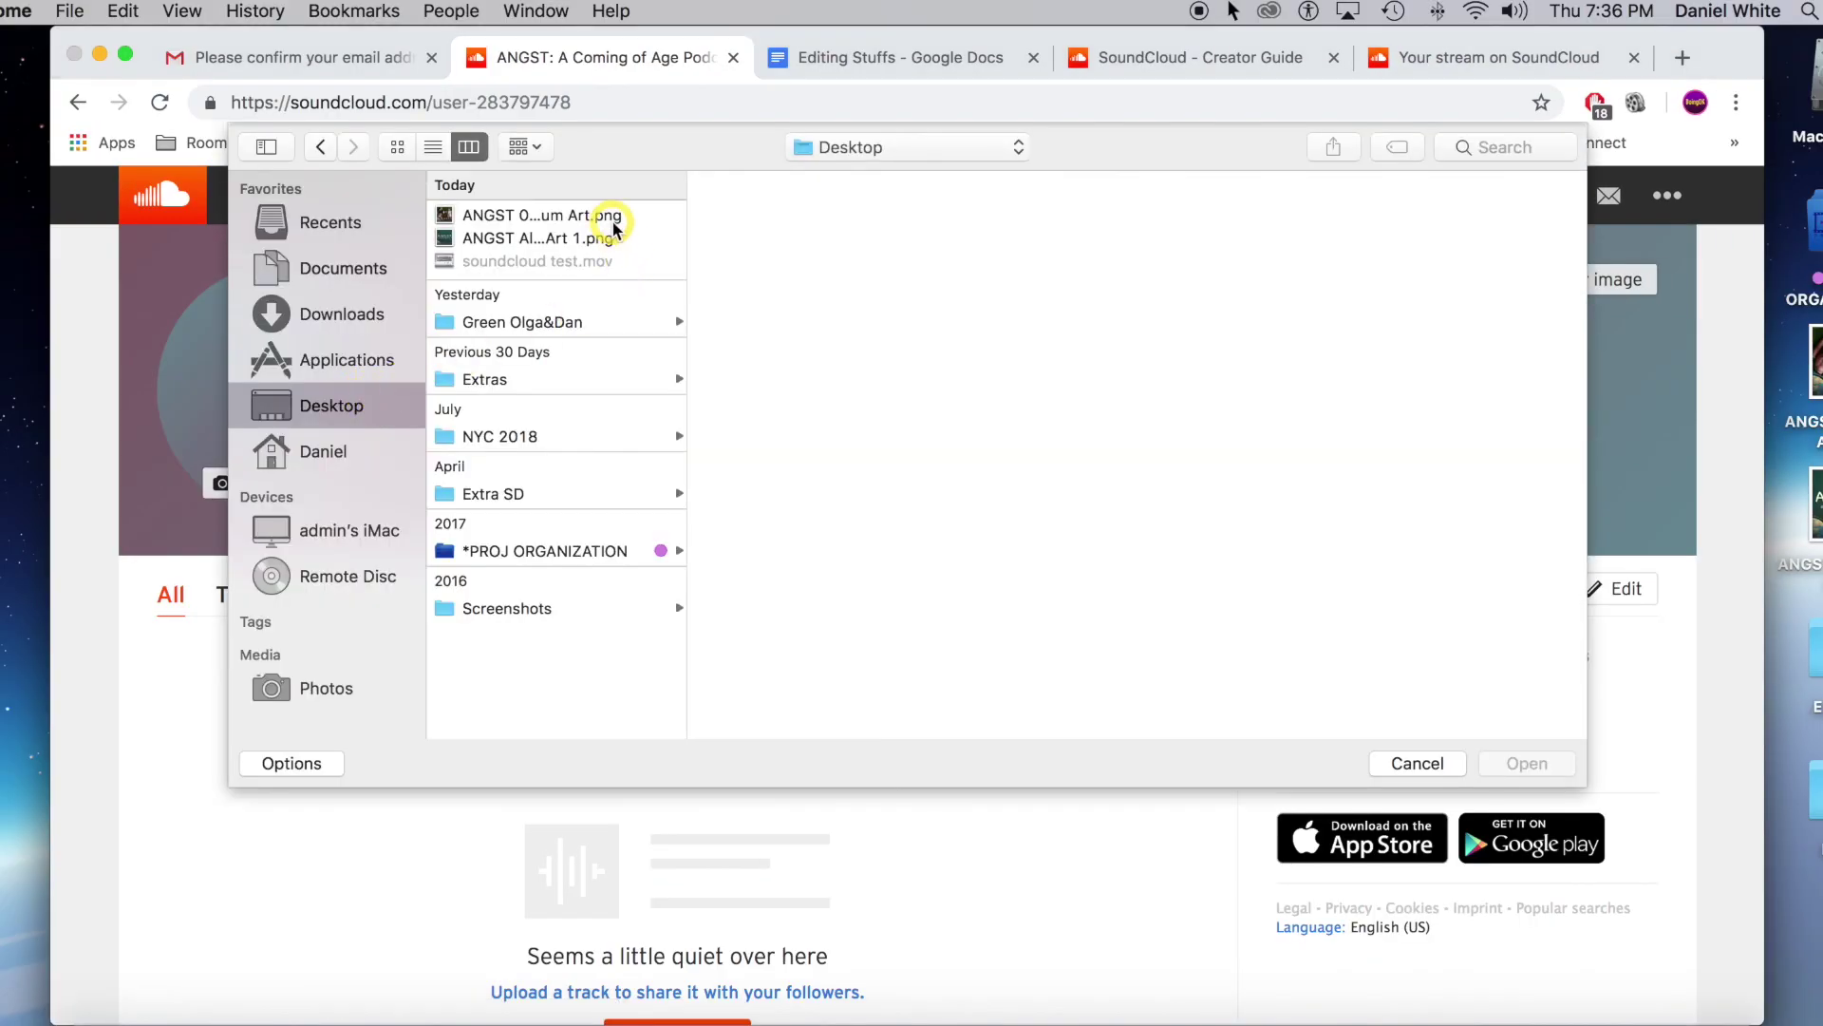
Set ANGST Album Art 1.png from the Desktop as the circular profile picture.
click(613, 218)
click(603, 238)
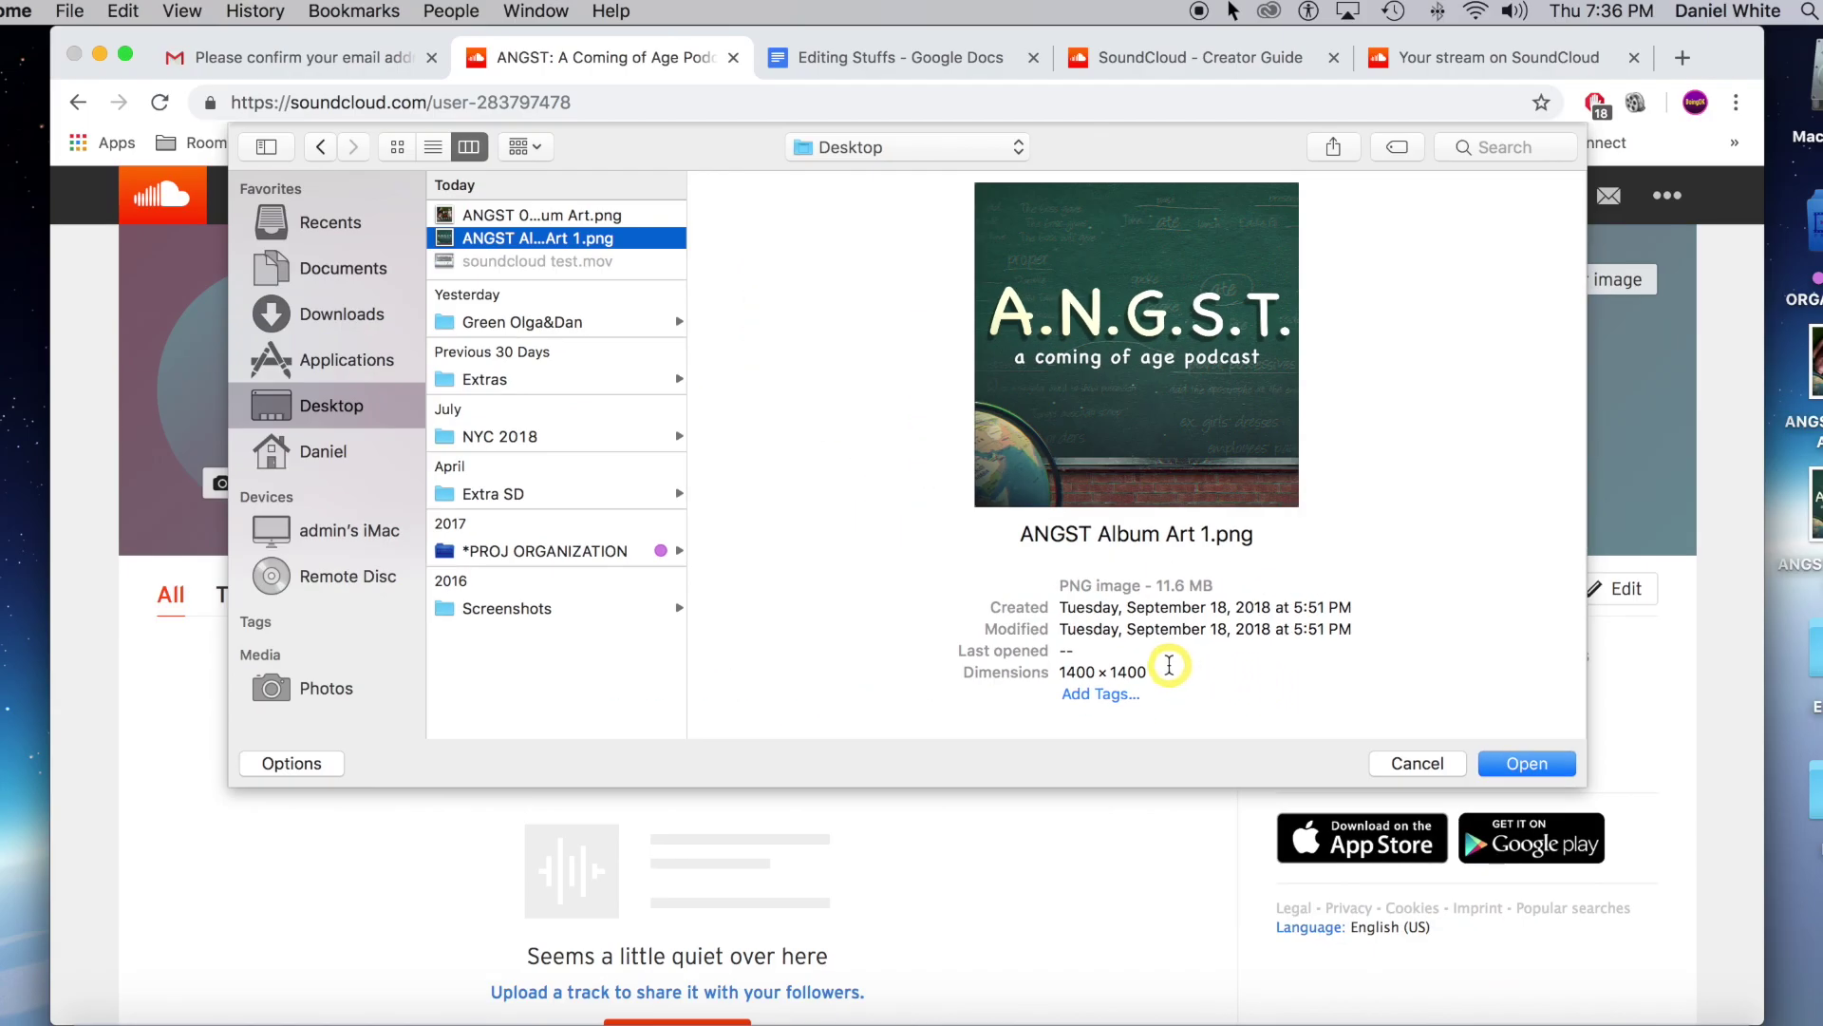
click(1526, 763)
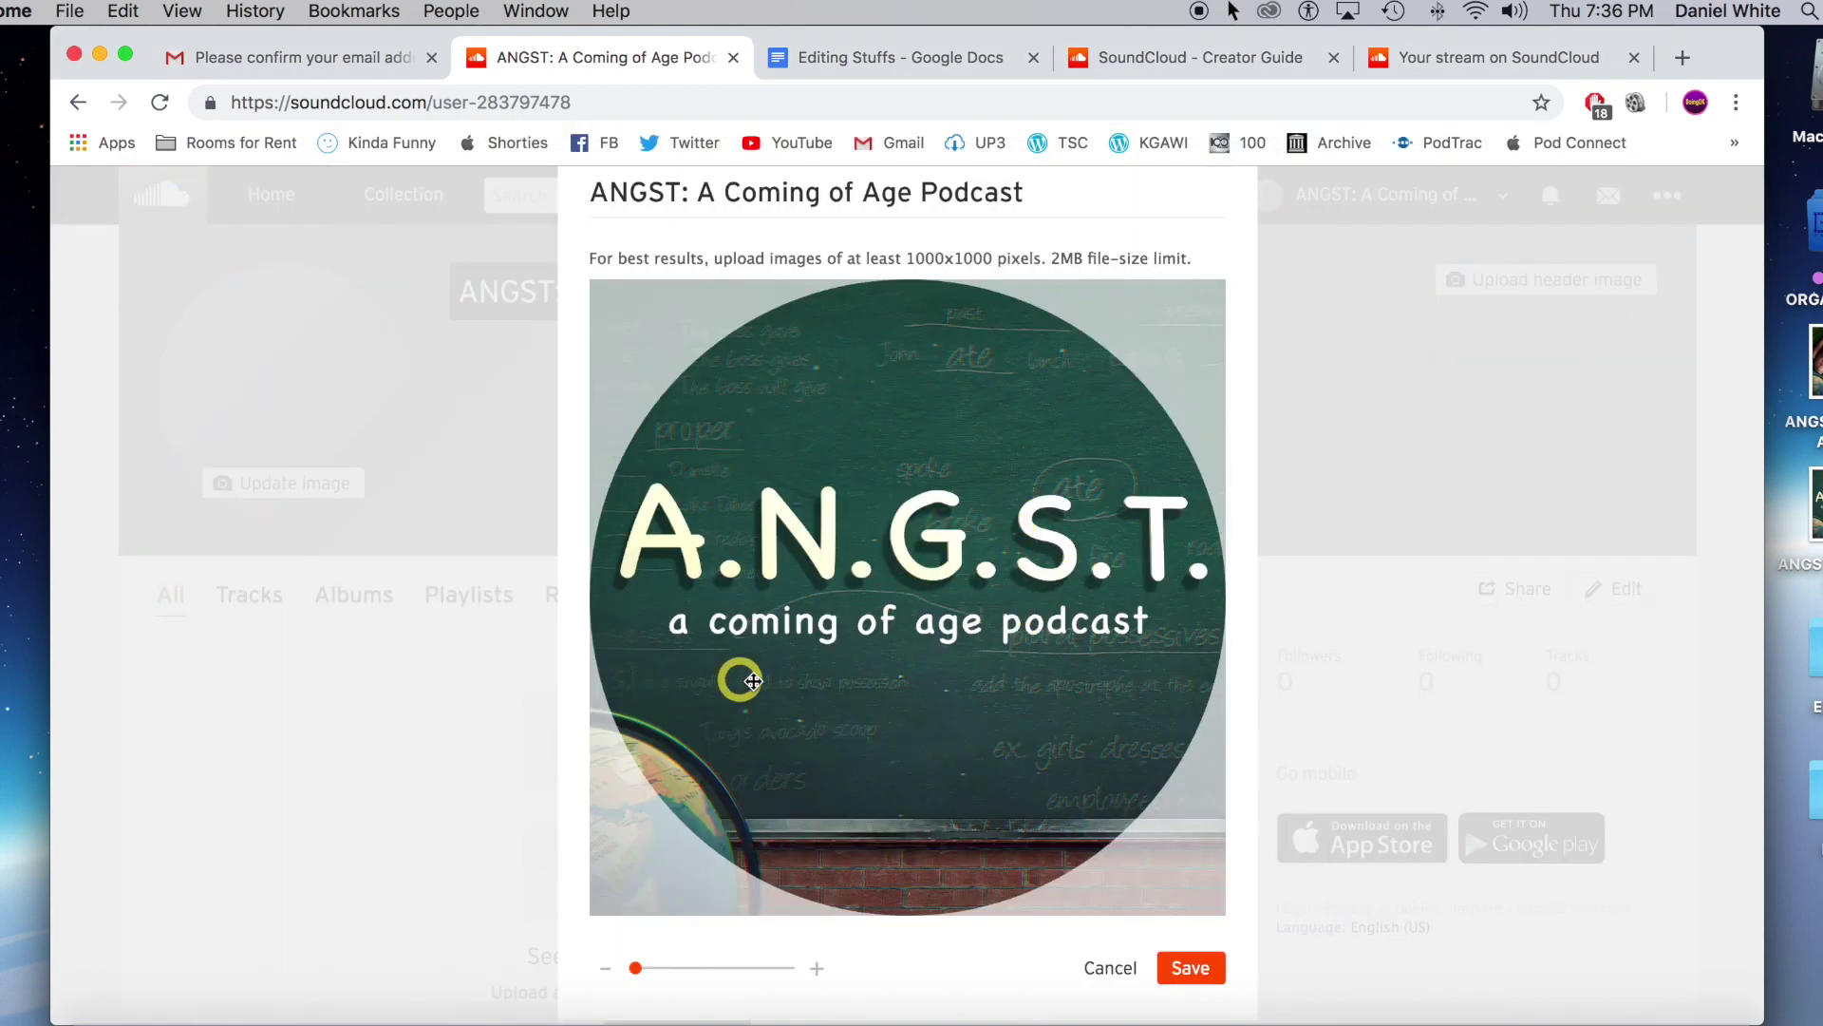
click(1192, 968)
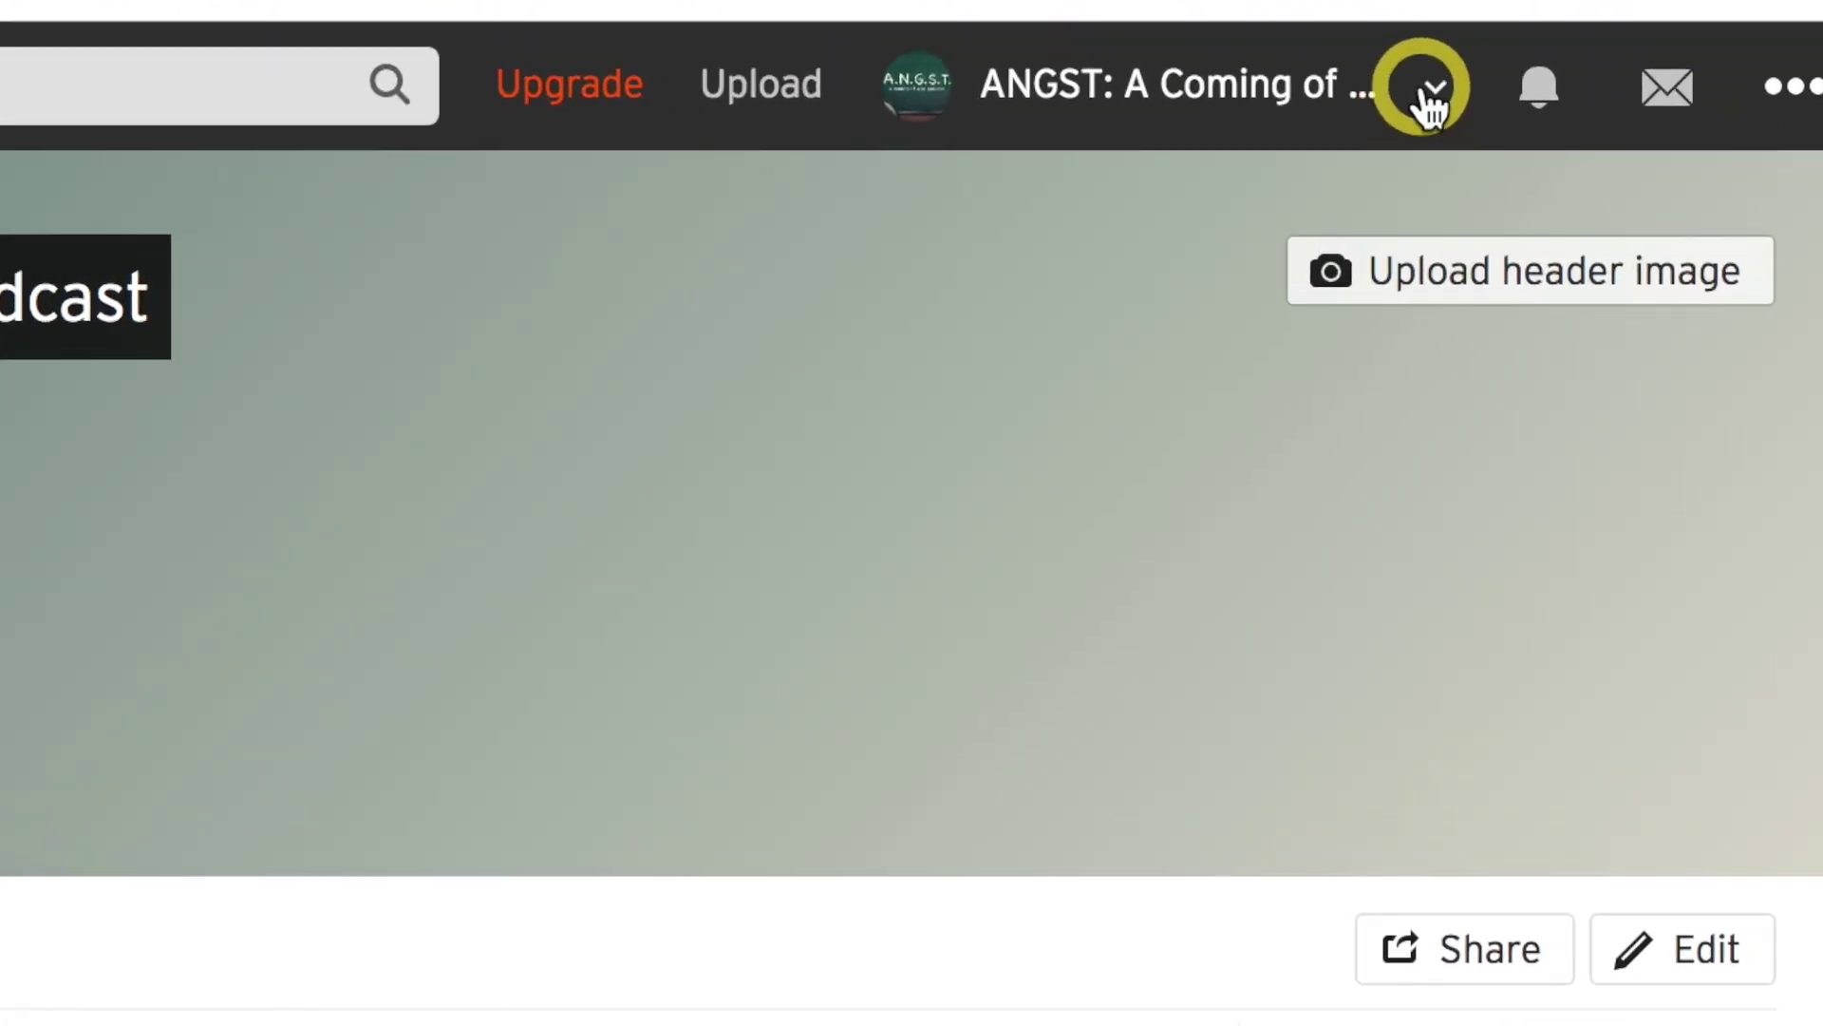
Compare the Pro plans and buy SoundCloud Pro at $8/month.
click(1502, 195)
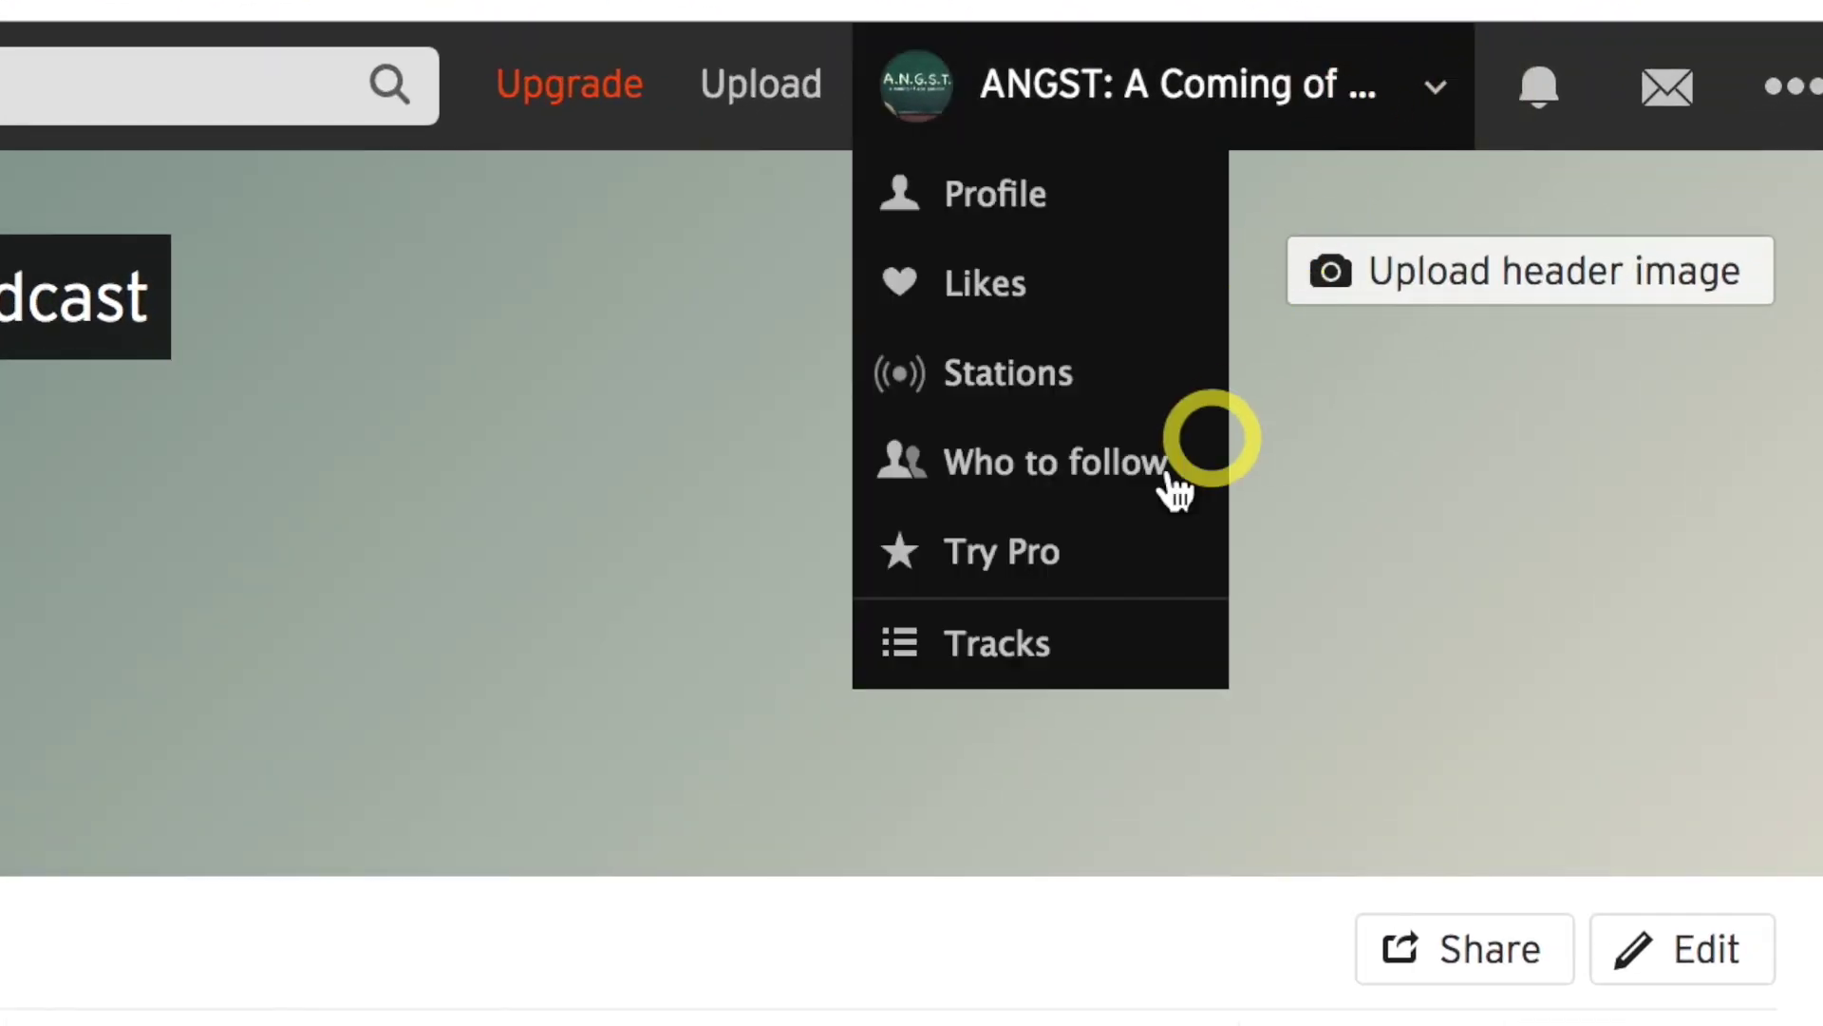
click(1083, 564)
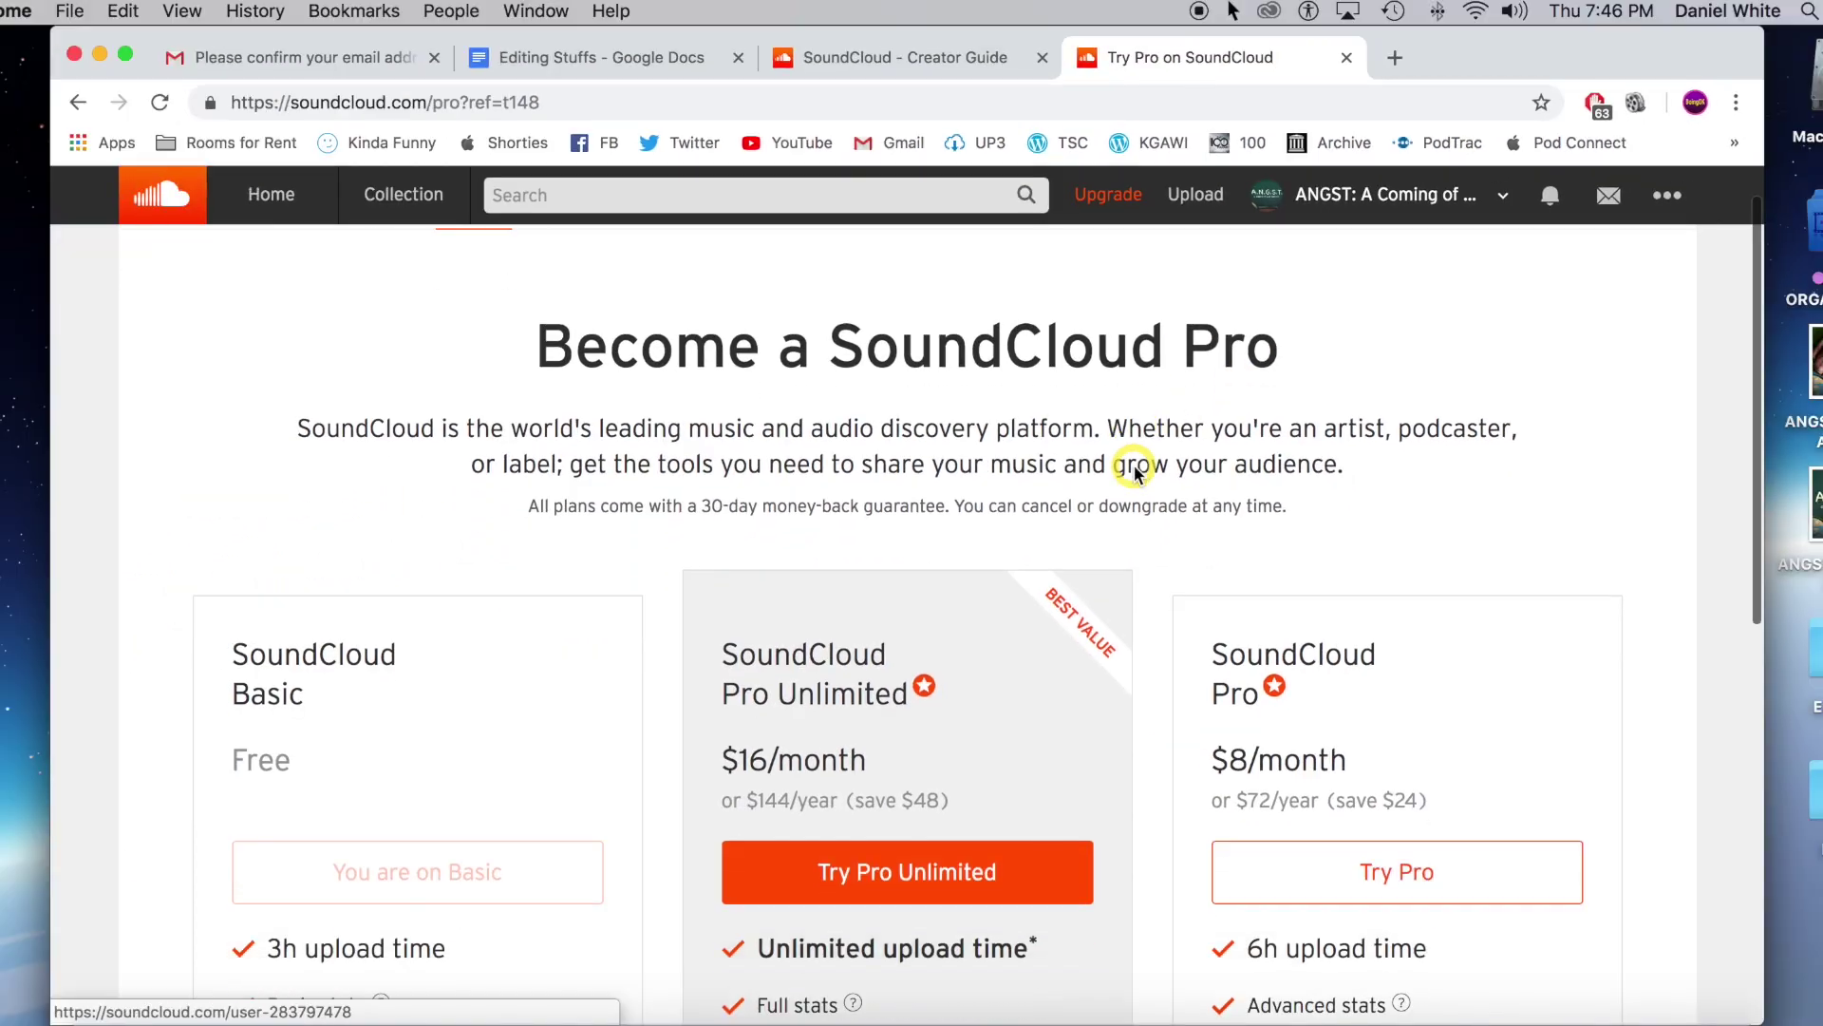
scroll(722, 601, down, 2)
scroll(0, 593, up, 2)
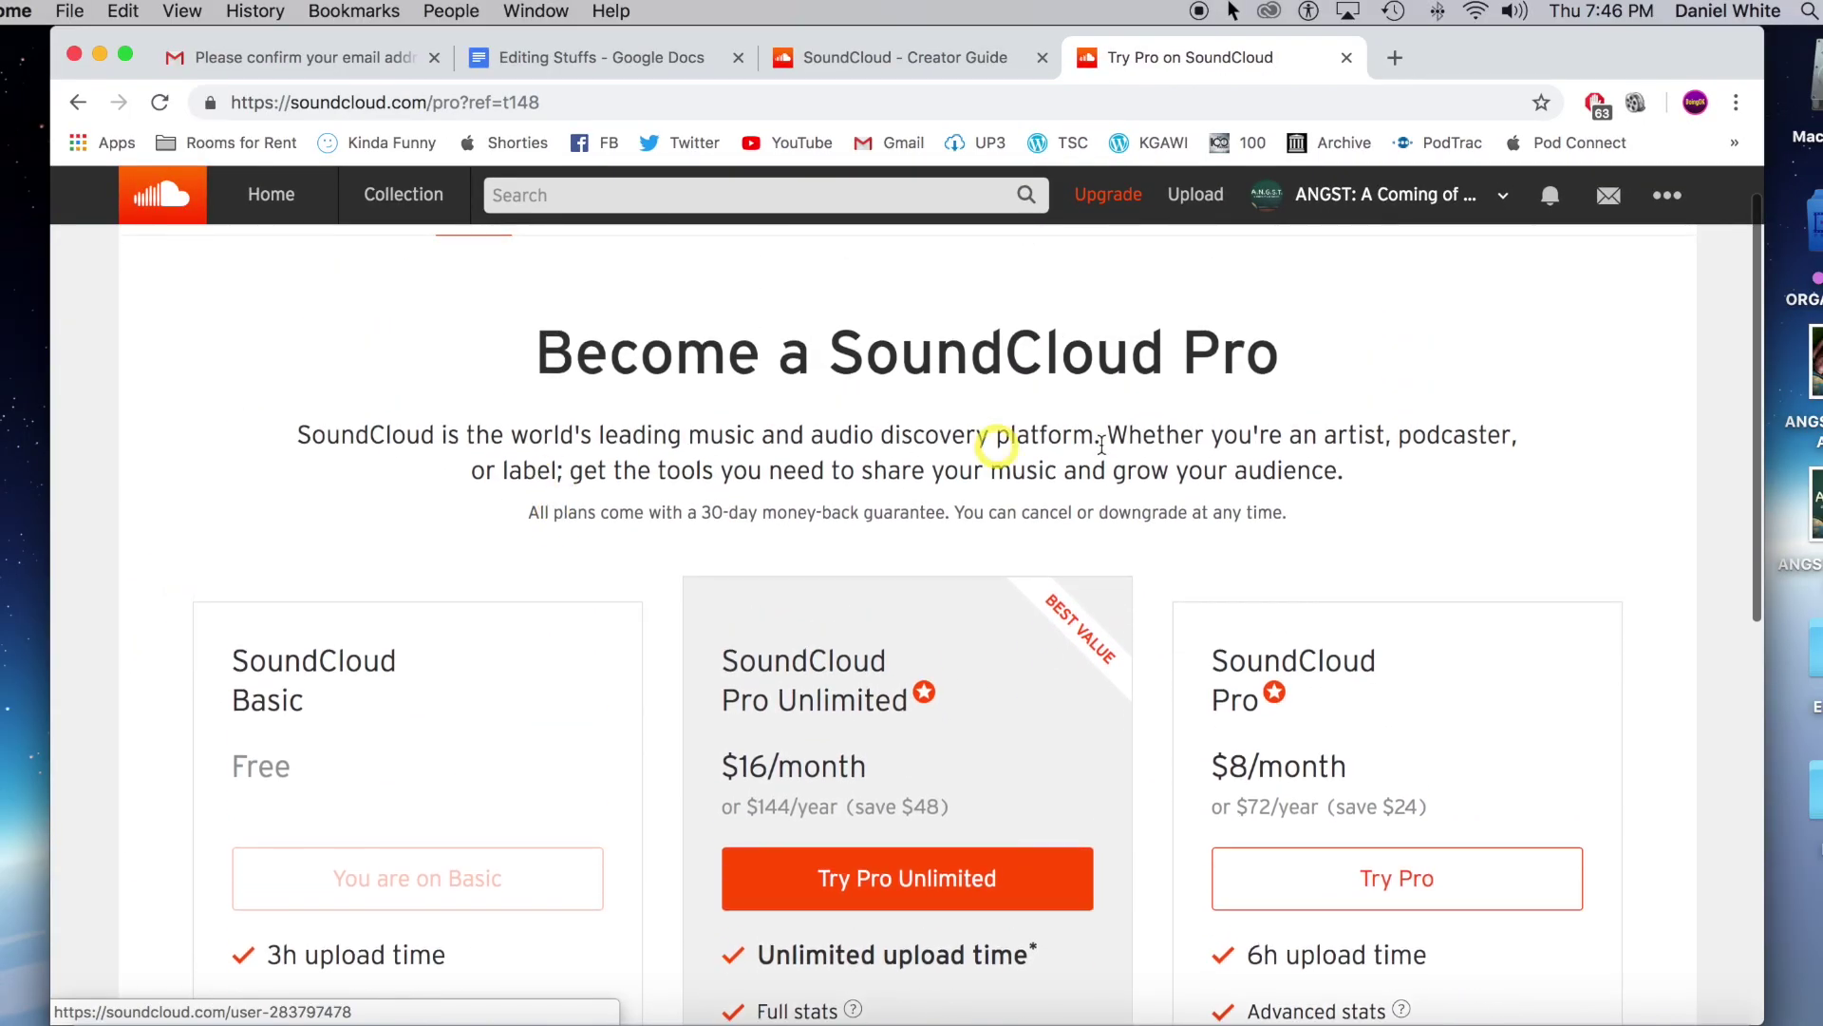
scroll(762, 465, down, 4)
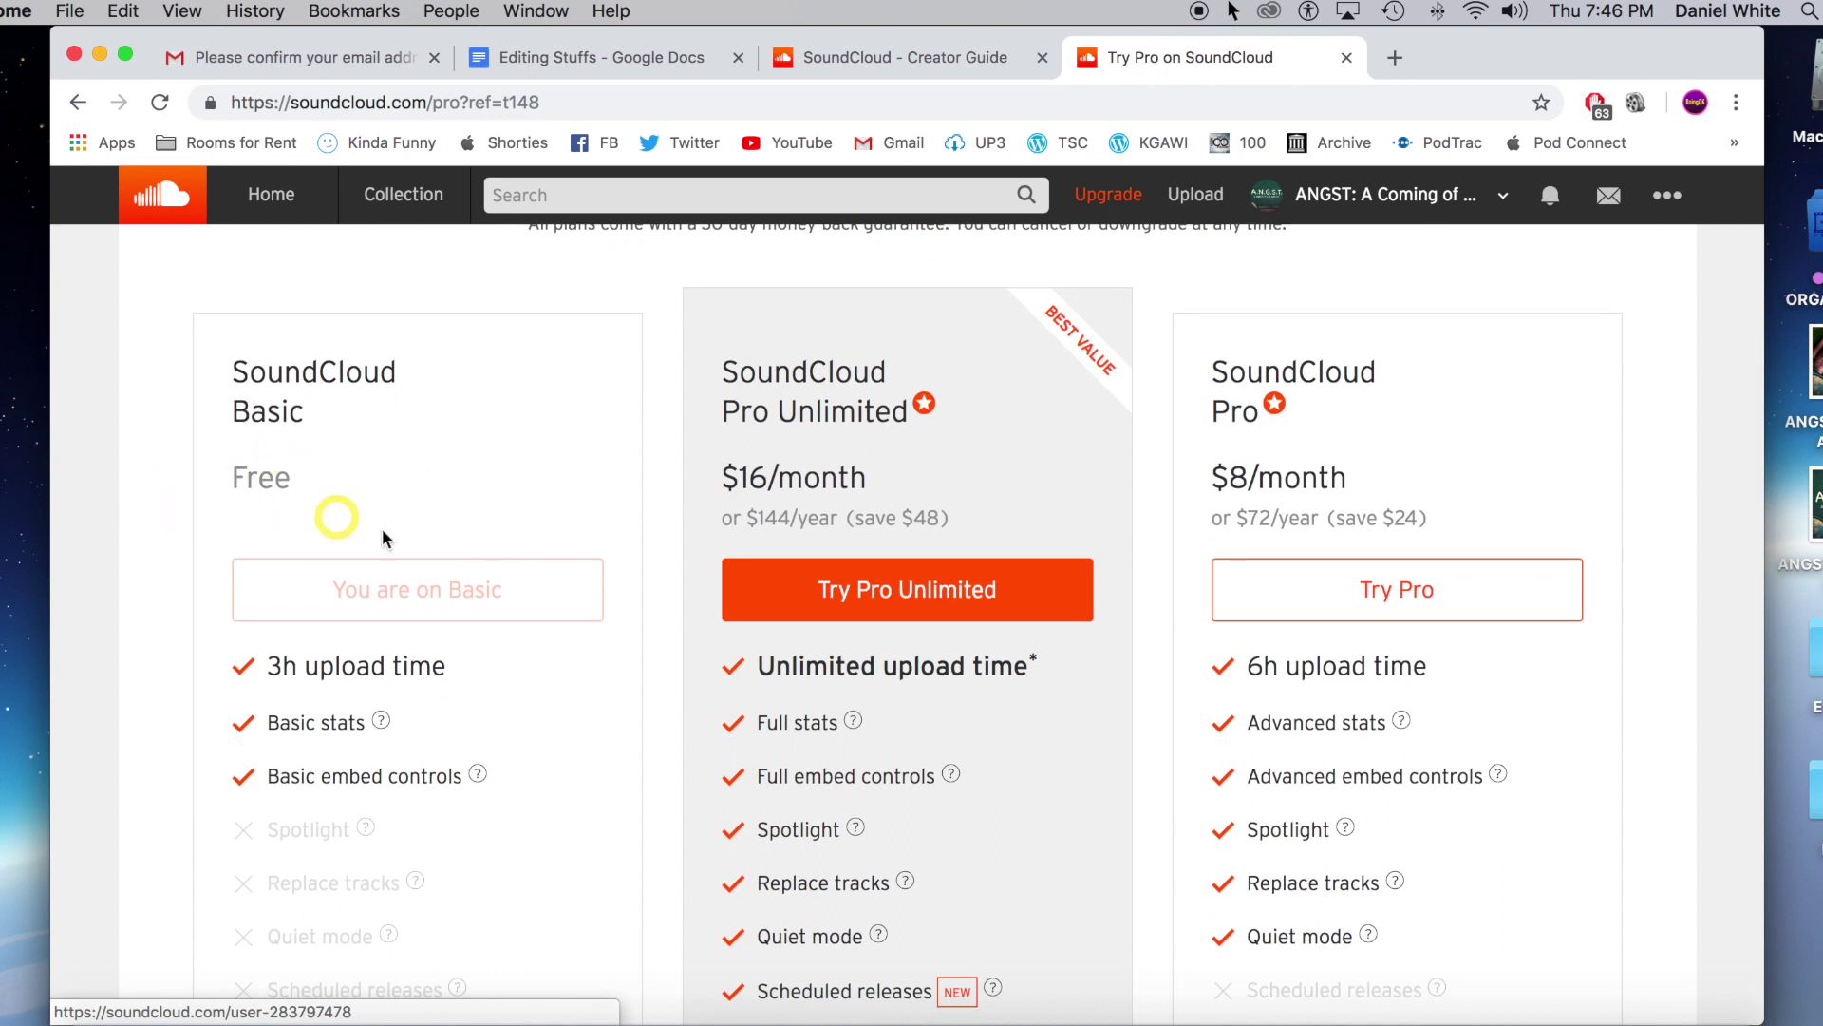
scroll(671, 659, down, 1)
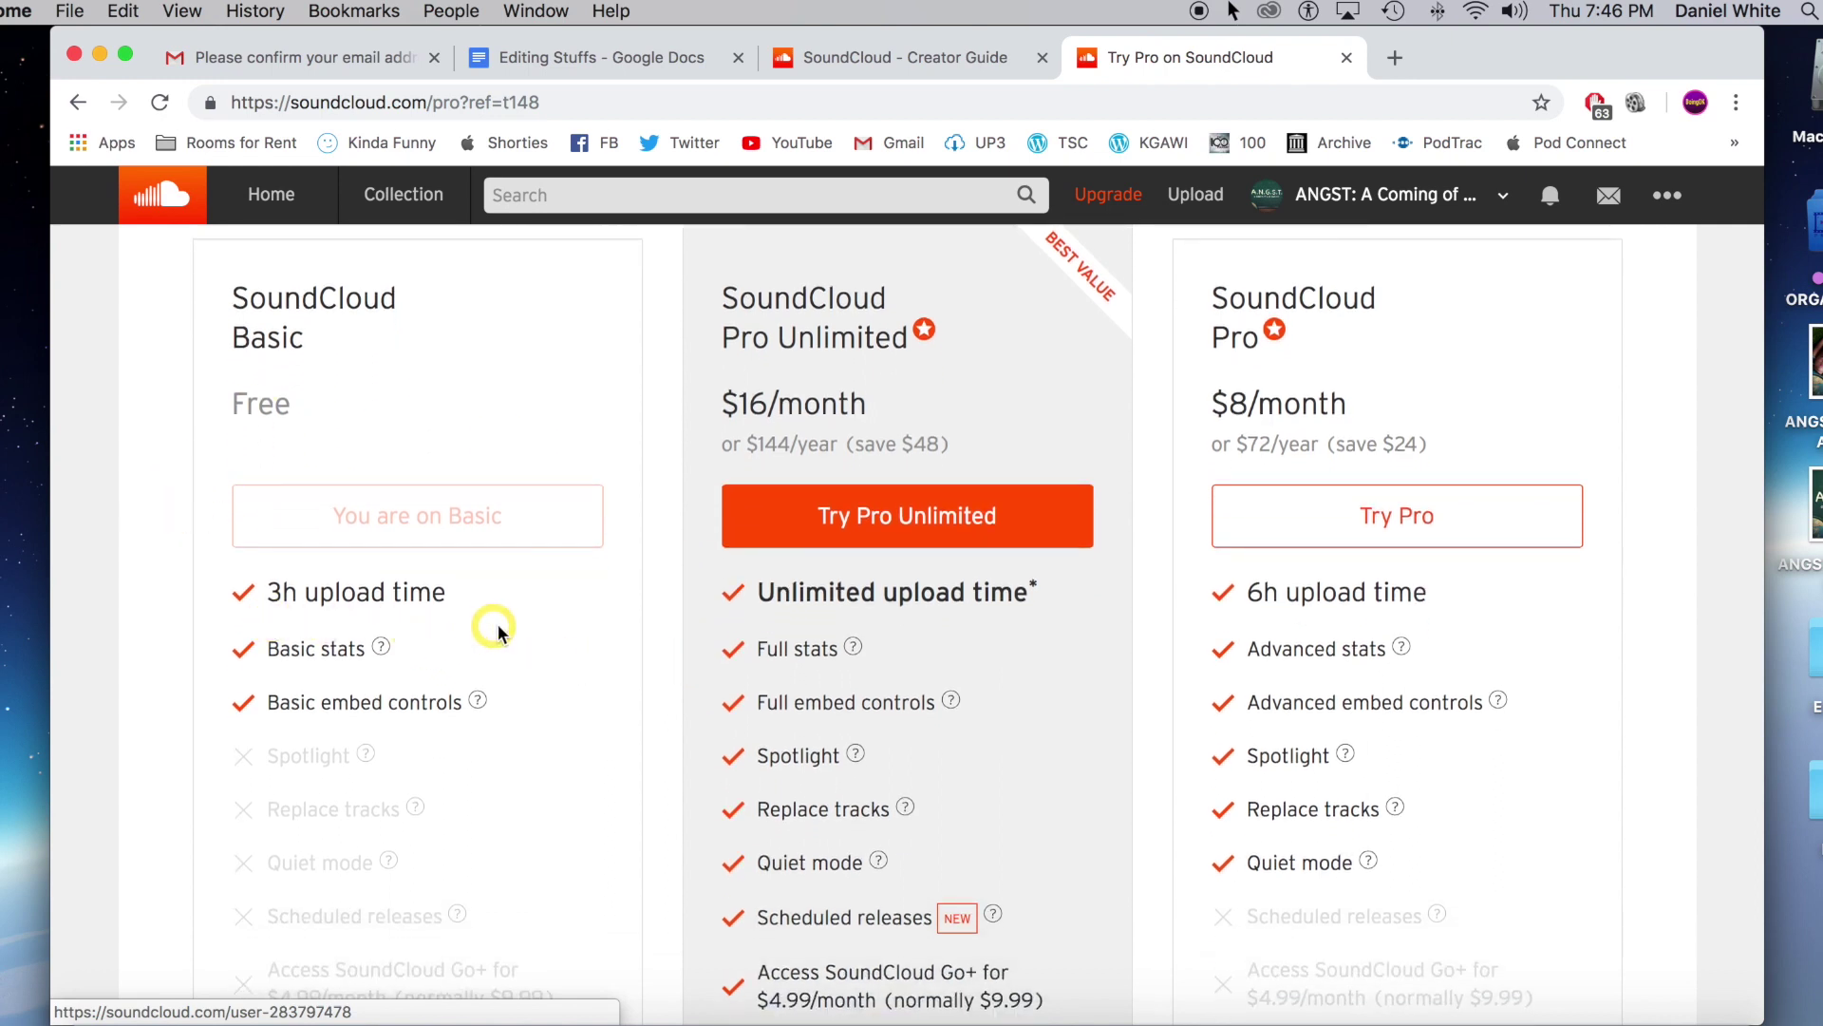
scroll(532, 627, down, 2)
scroll(546, 631, up, 2)
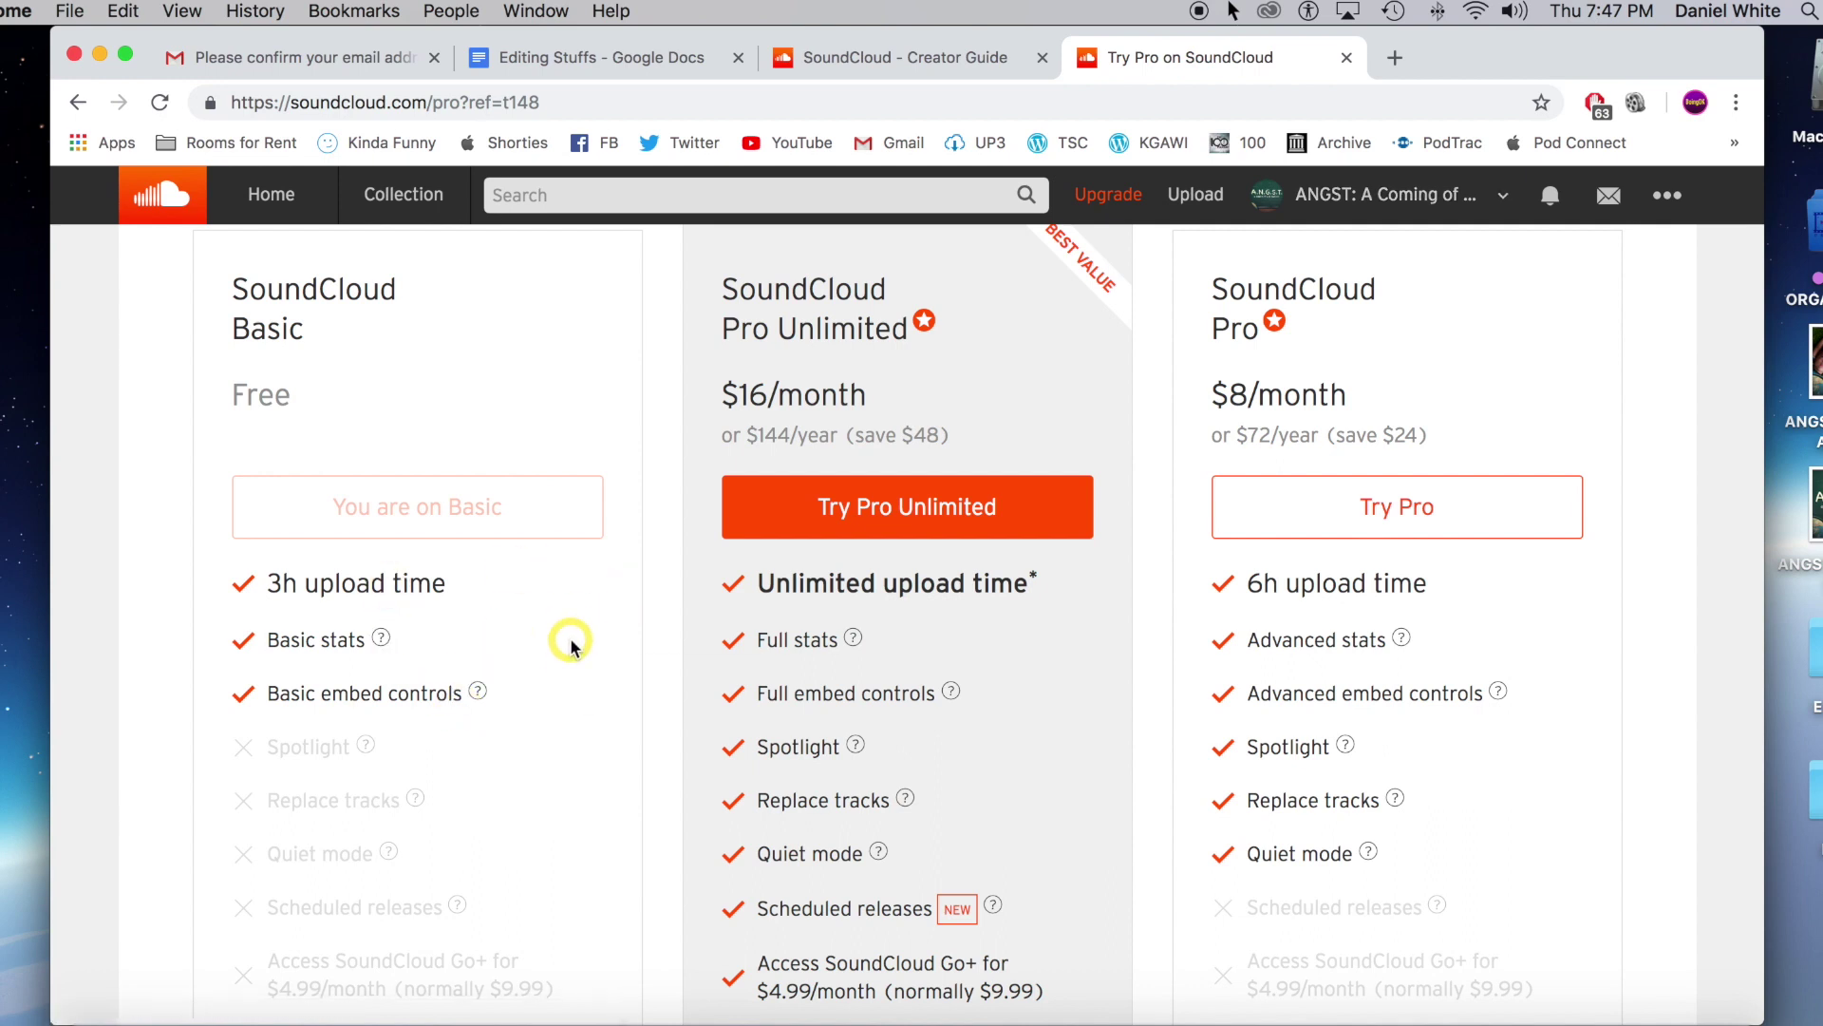
scroll(569, 639, down, 1)
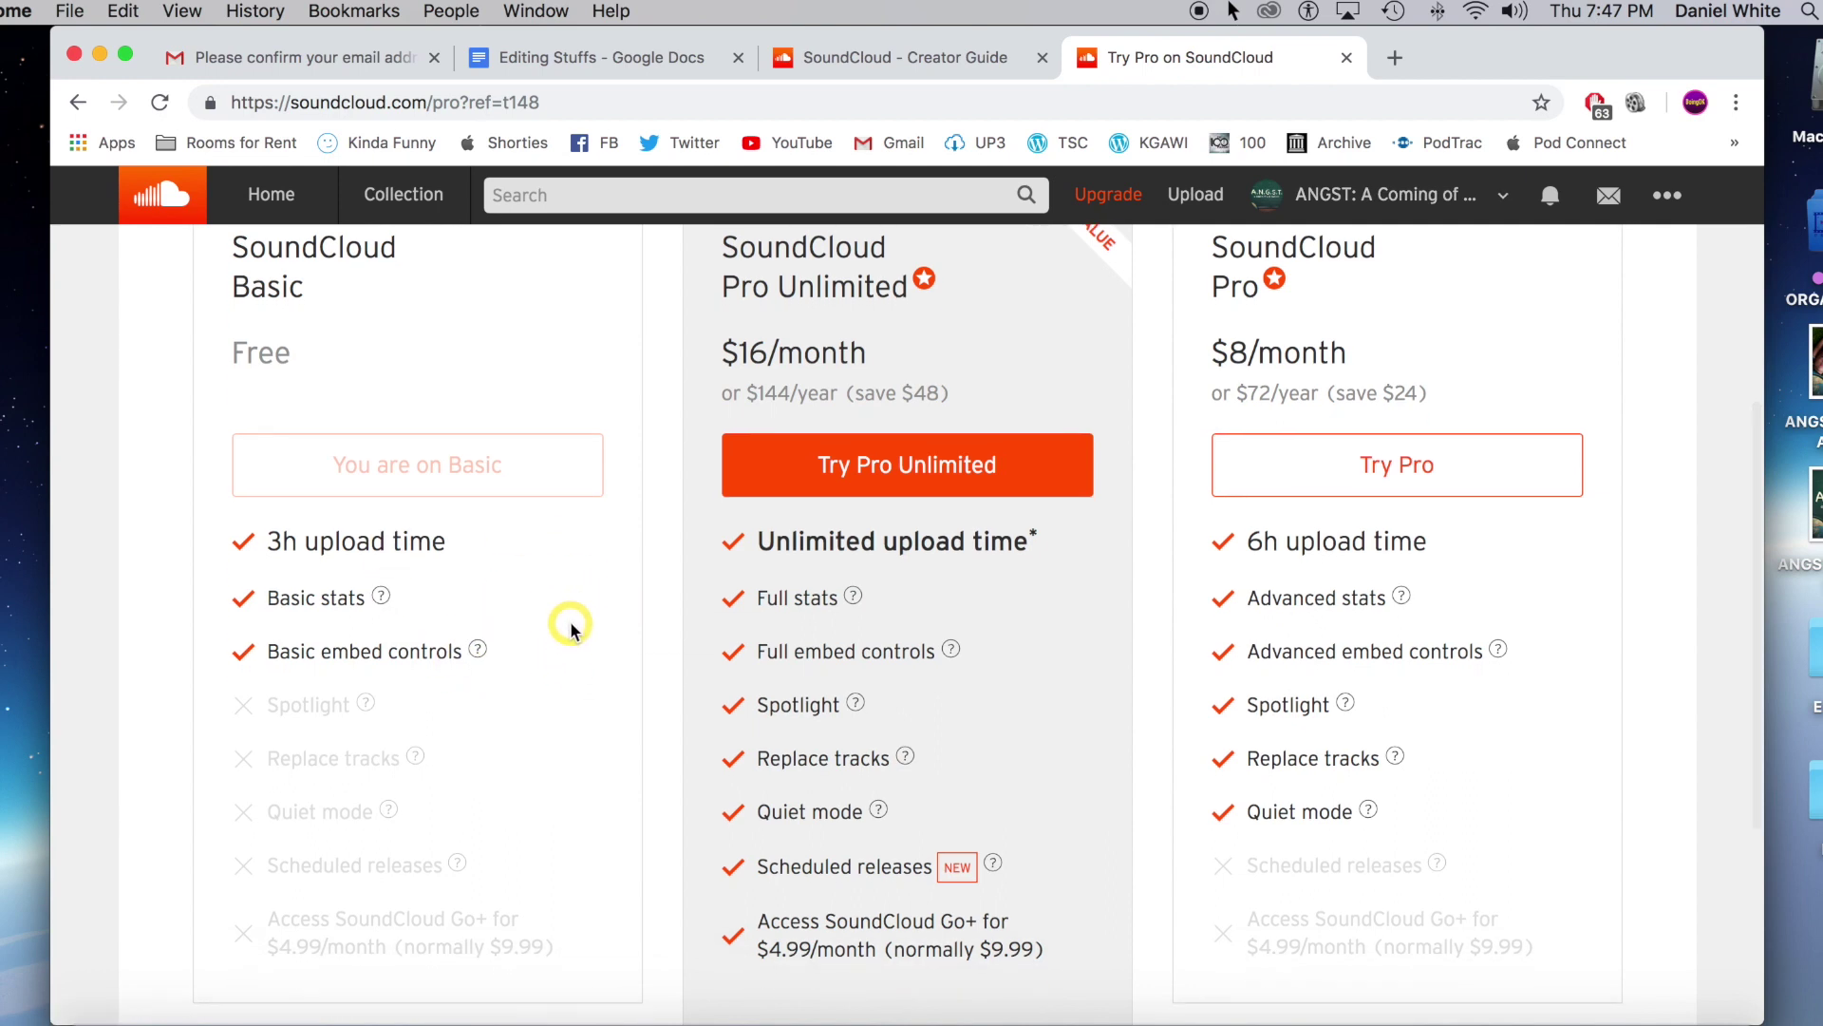
scroll(560, 567, up, 1)
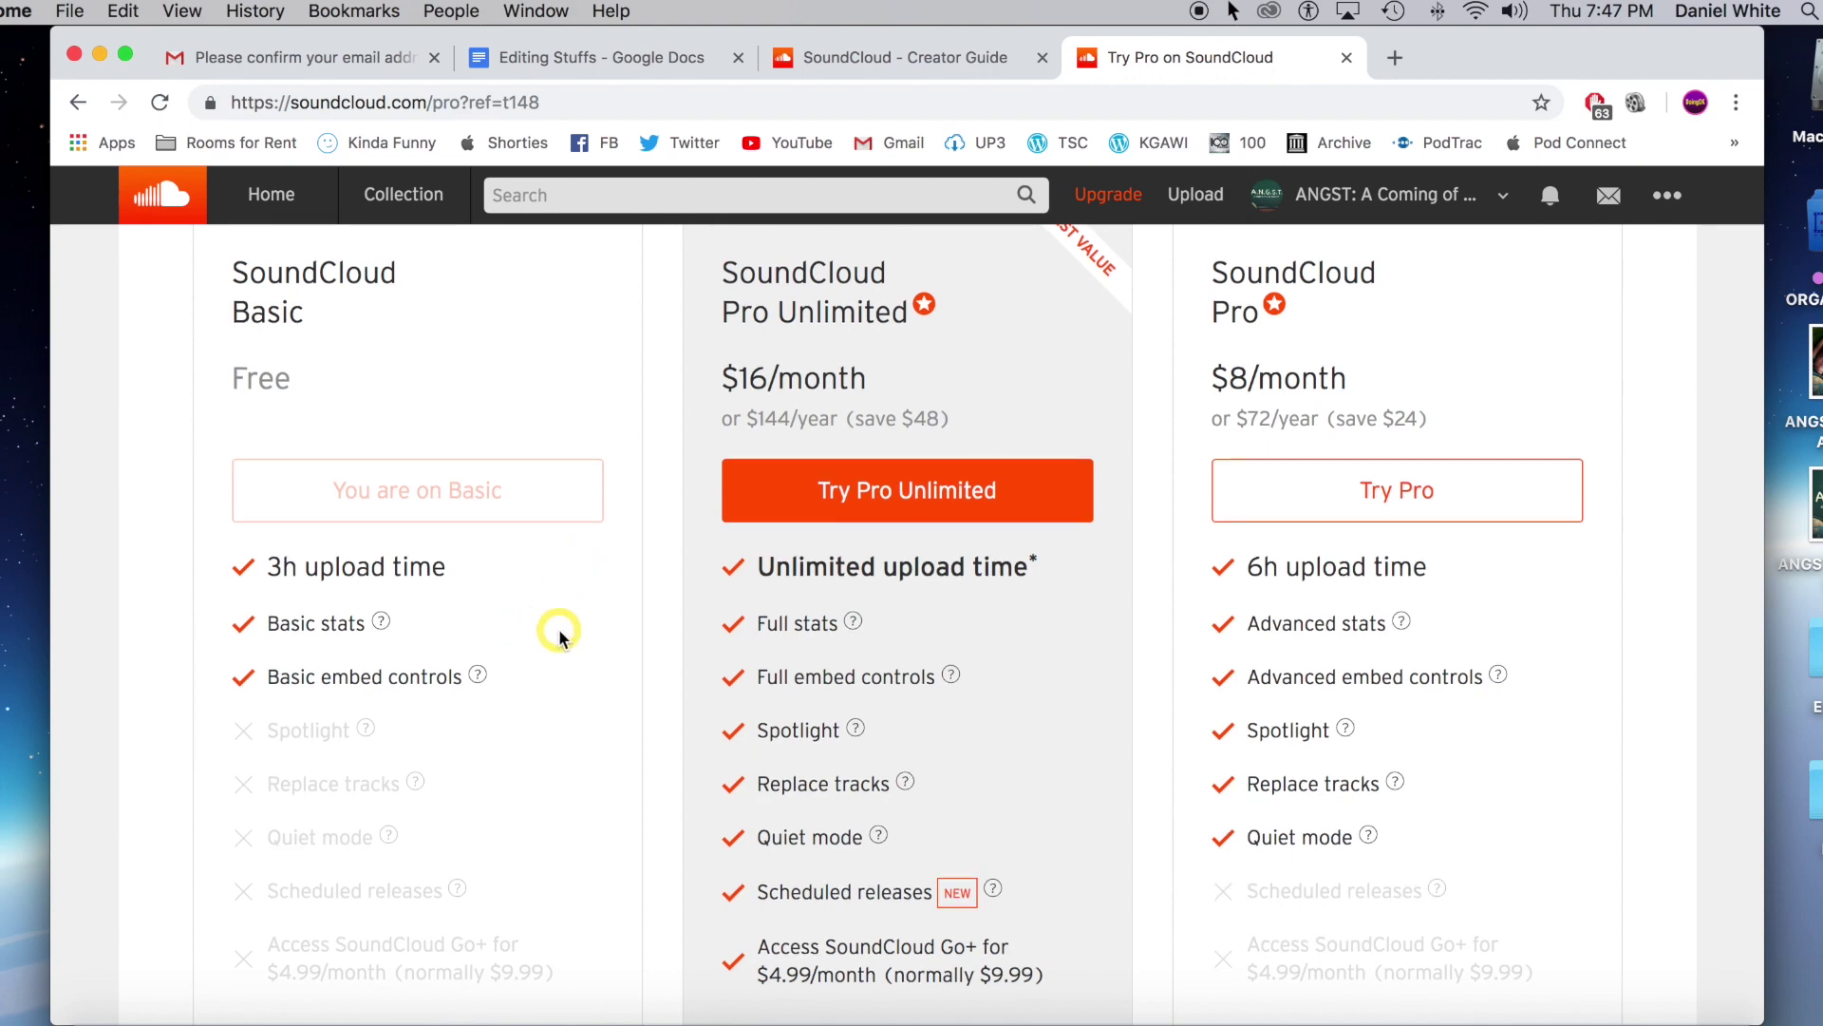
scroll(560, 637, down, 1)
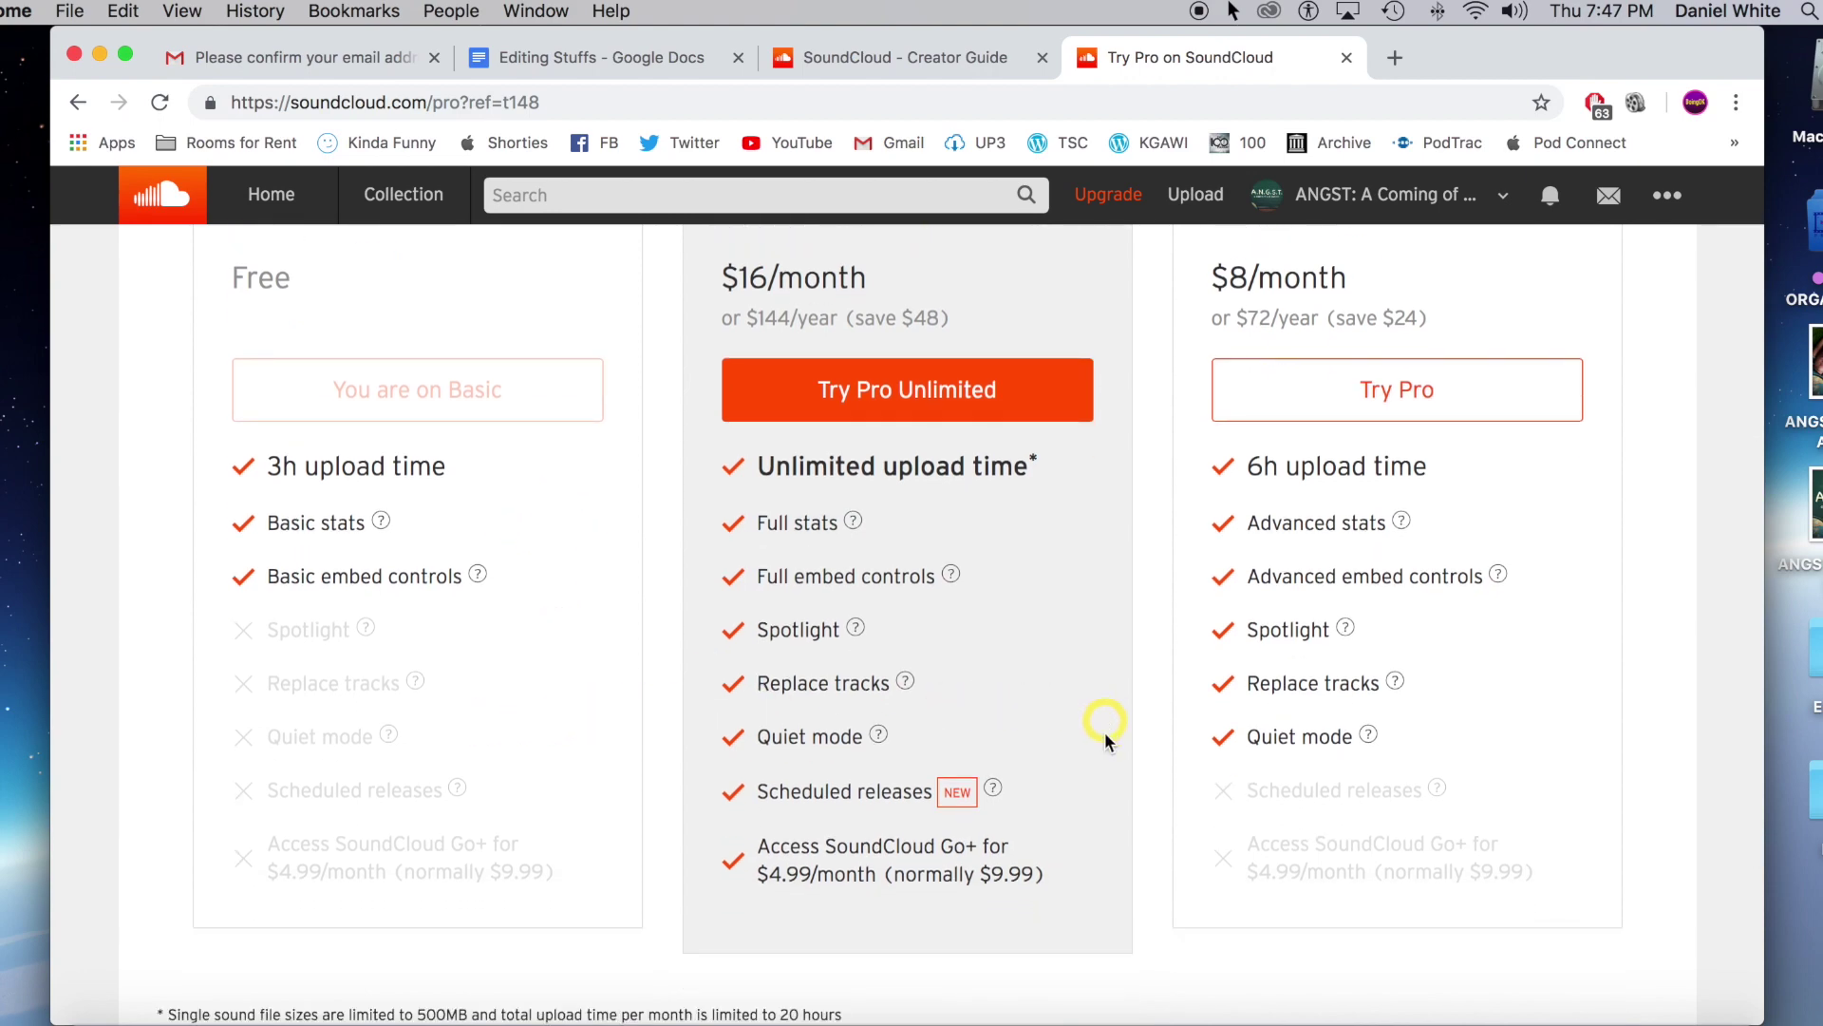
scroll(1101, 750, down, 1)
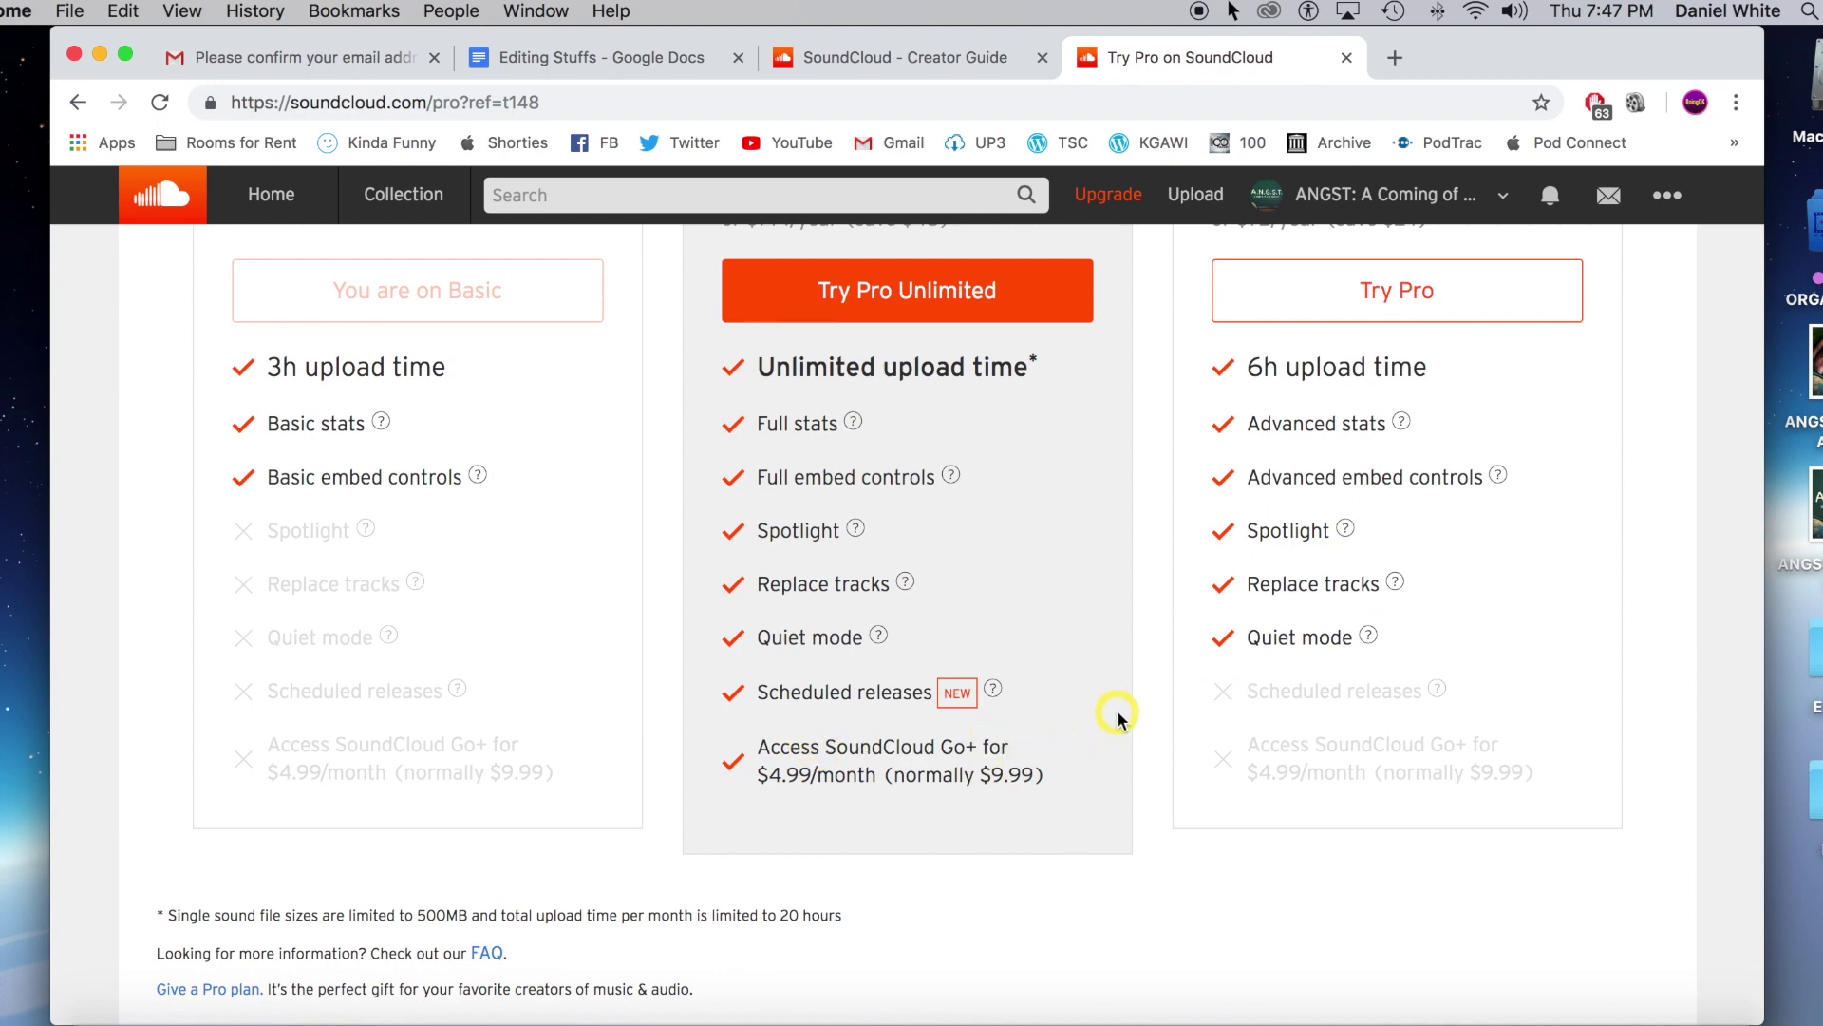
scroll(1119, 714, up, 1)
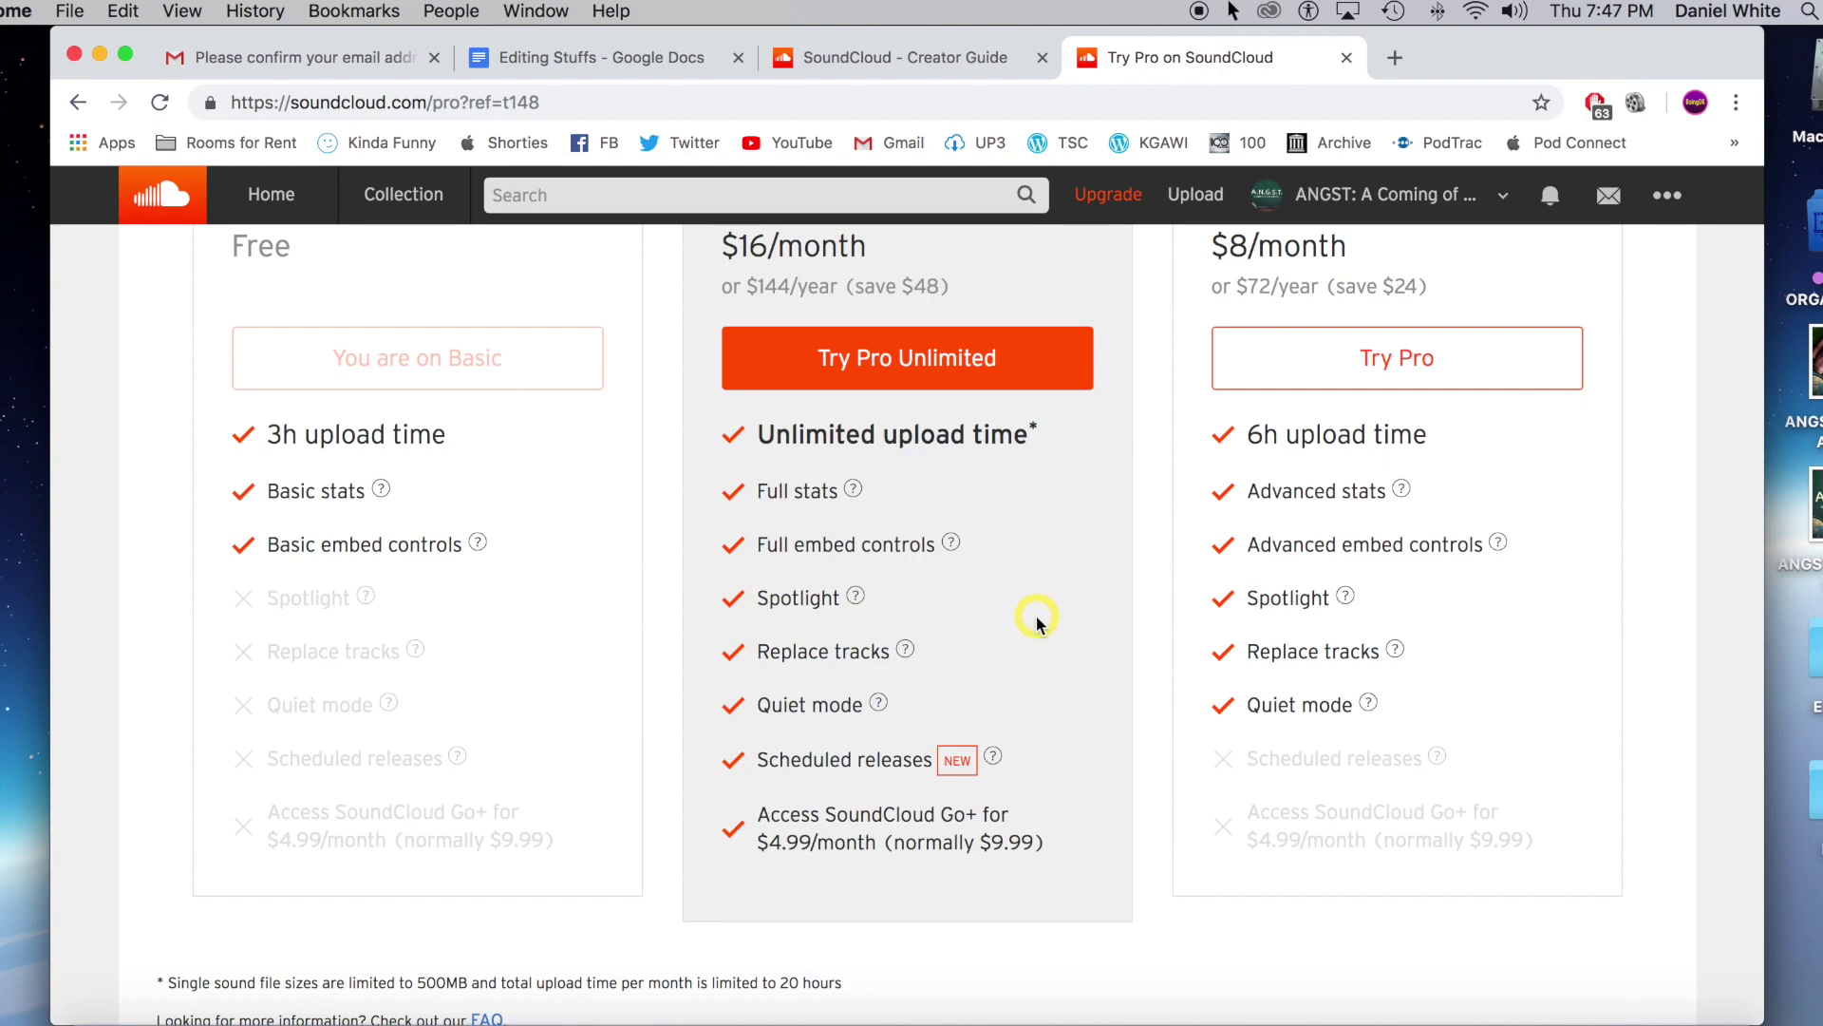
scroll(1033, 620, up, 3)
scroll(1037, 621, up, 1)
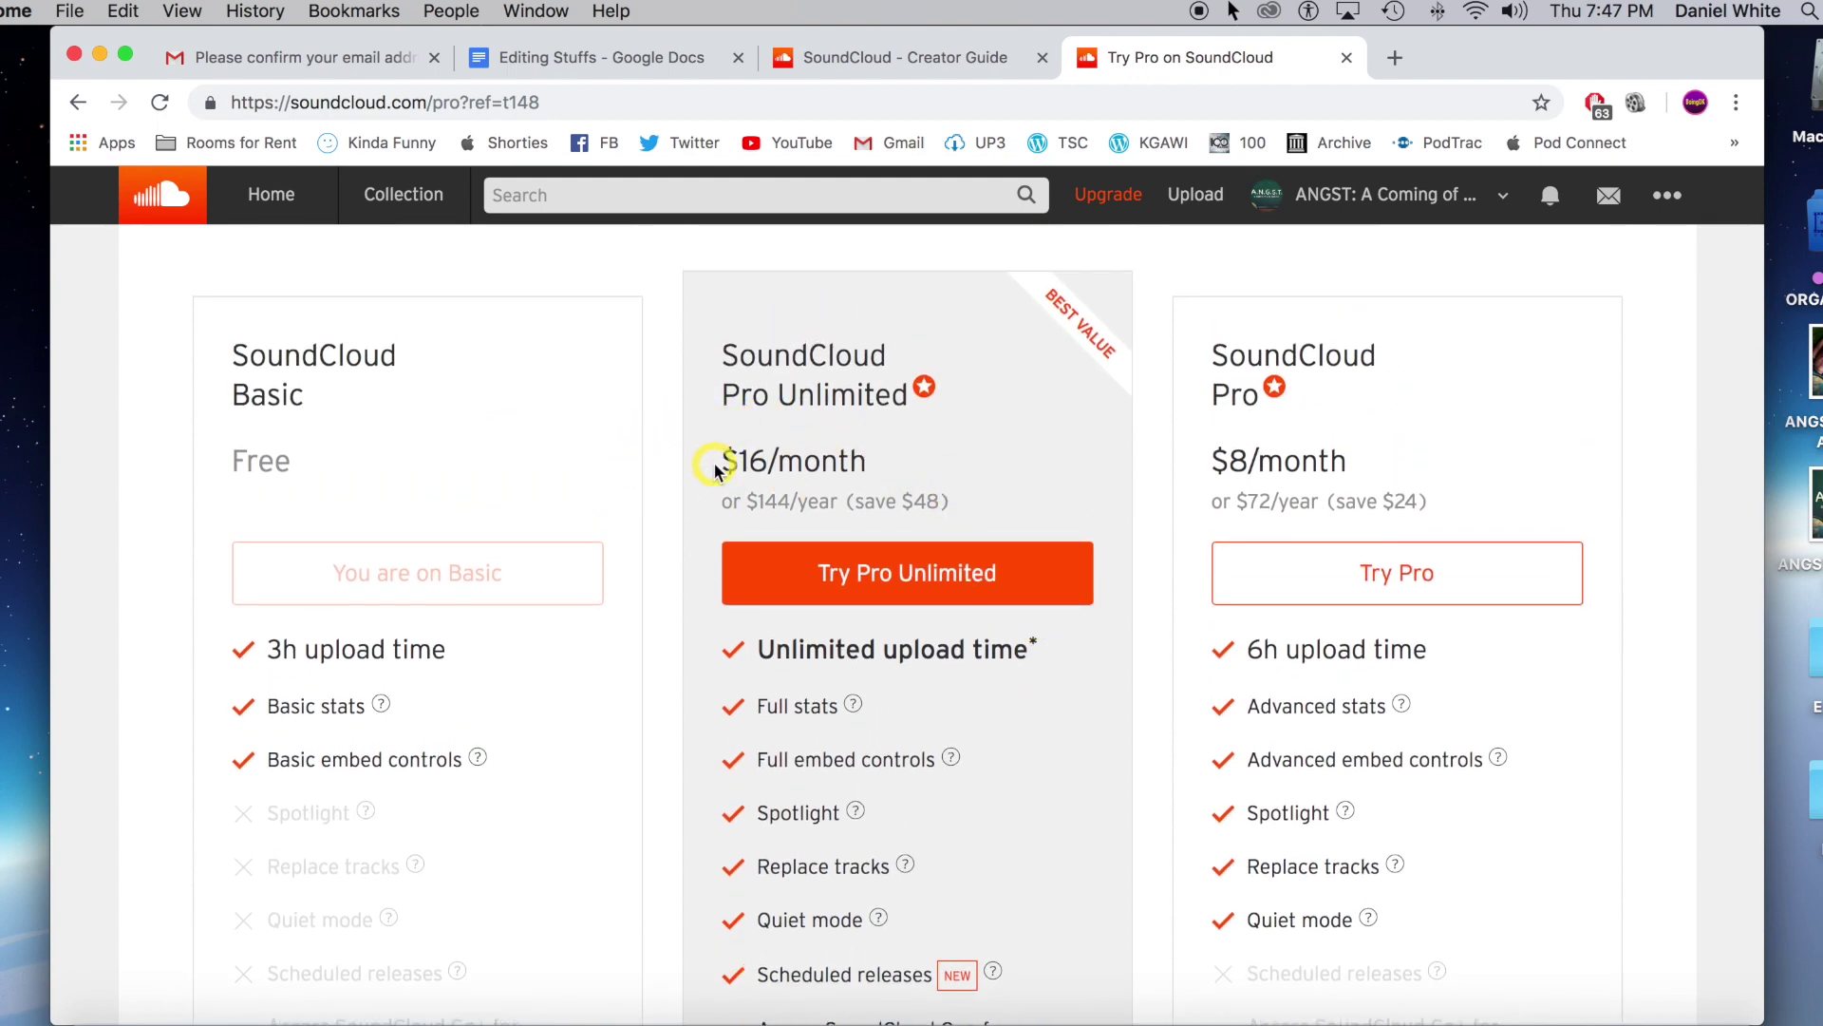
scroll(1563, 619, down, 3)
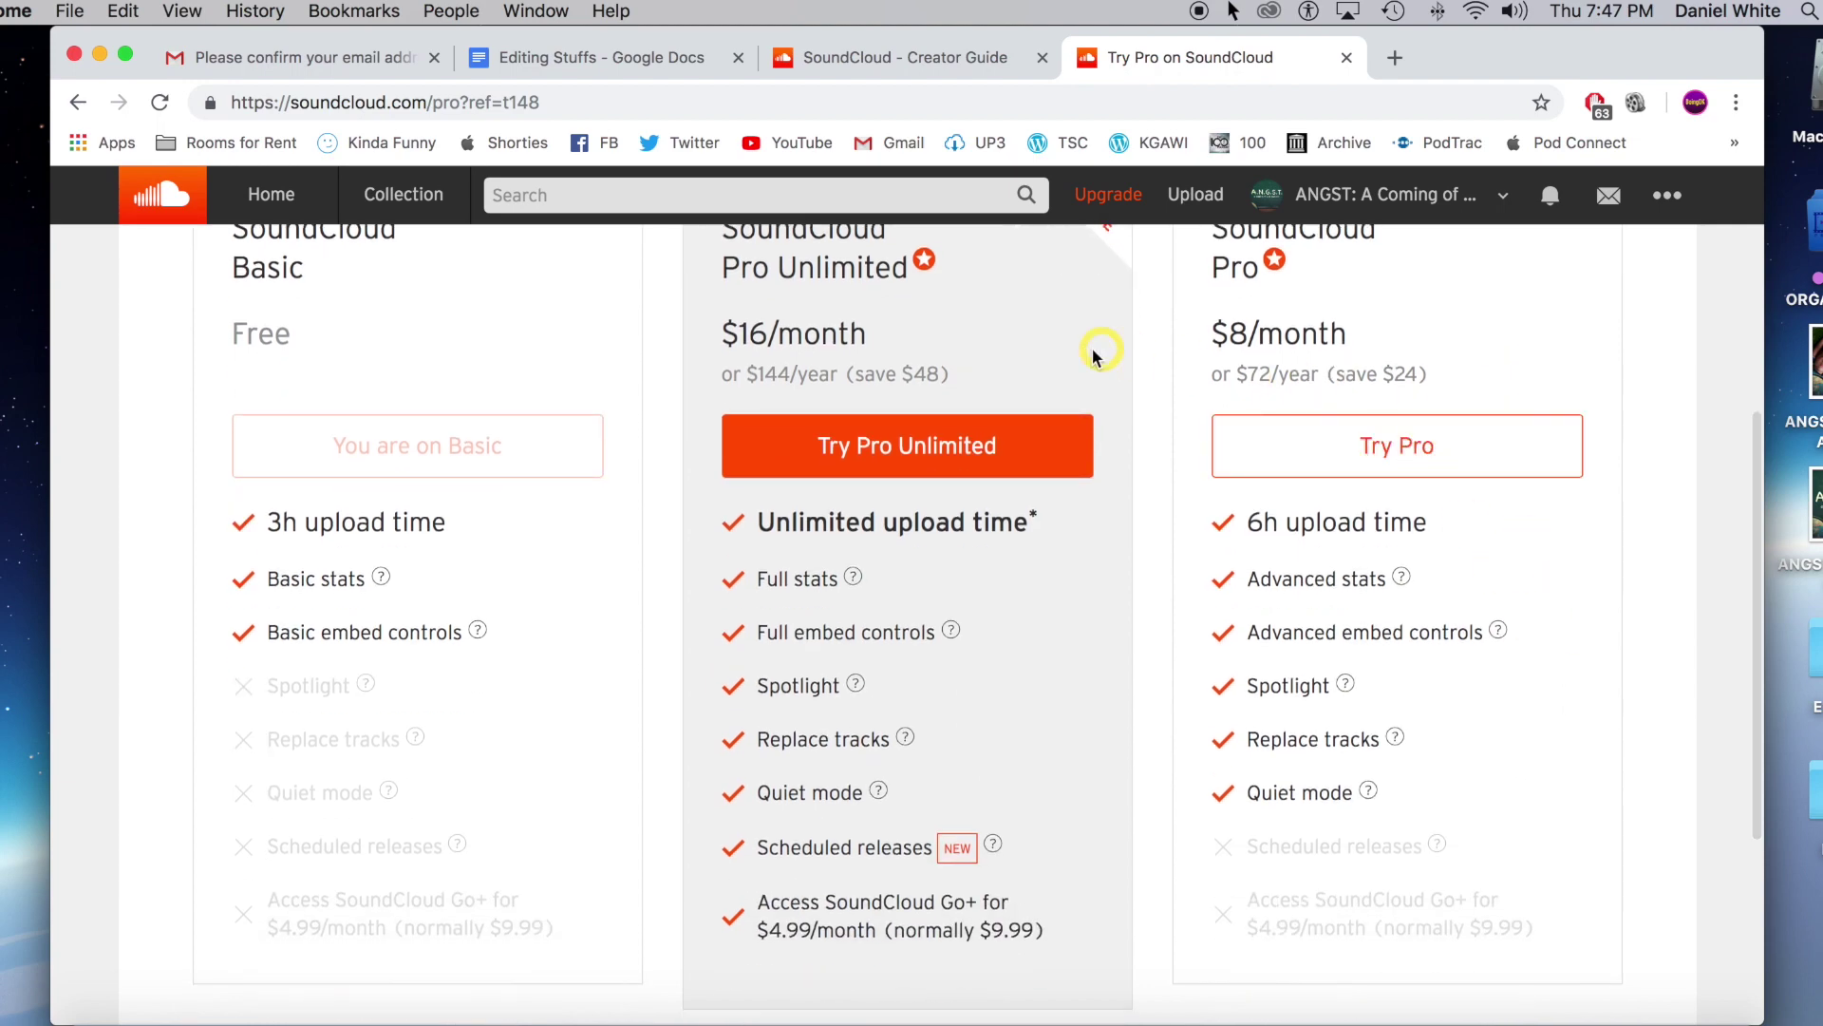
scroll(1149, 380, up, 2)
scroll(1571, 617, down, 4)
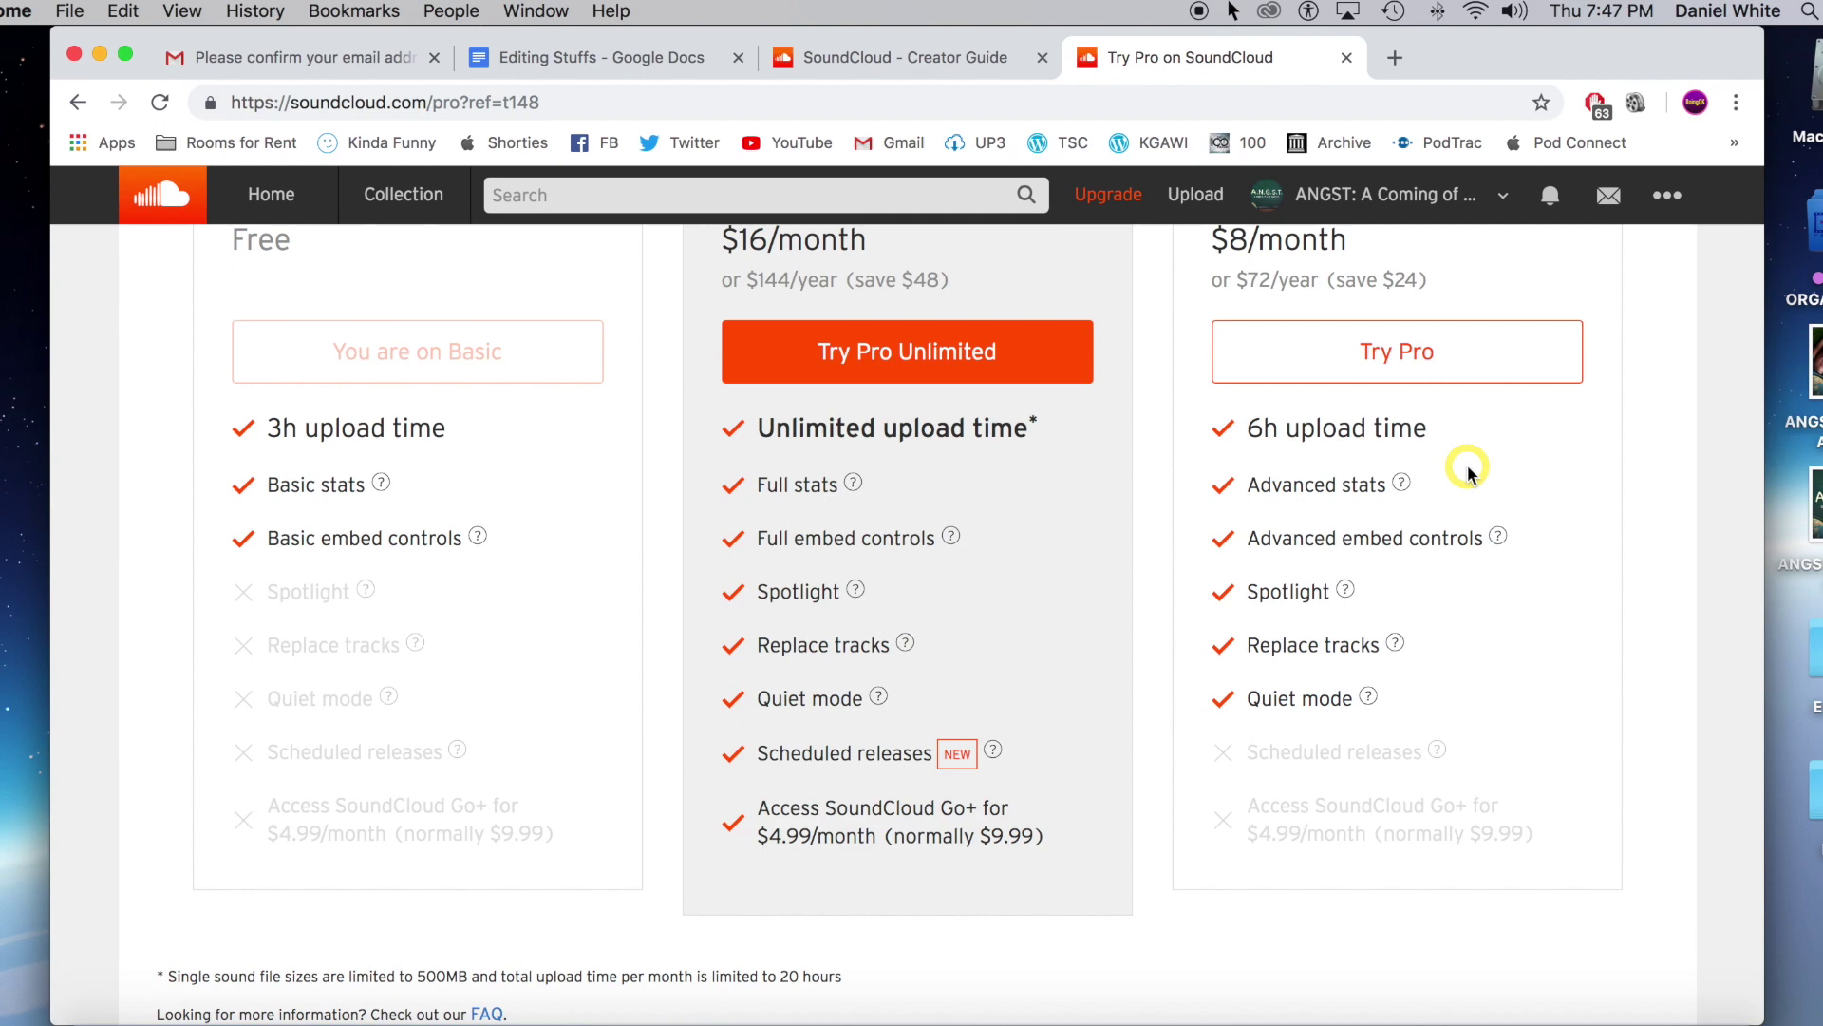
scroll(1467, 472, down, 1)
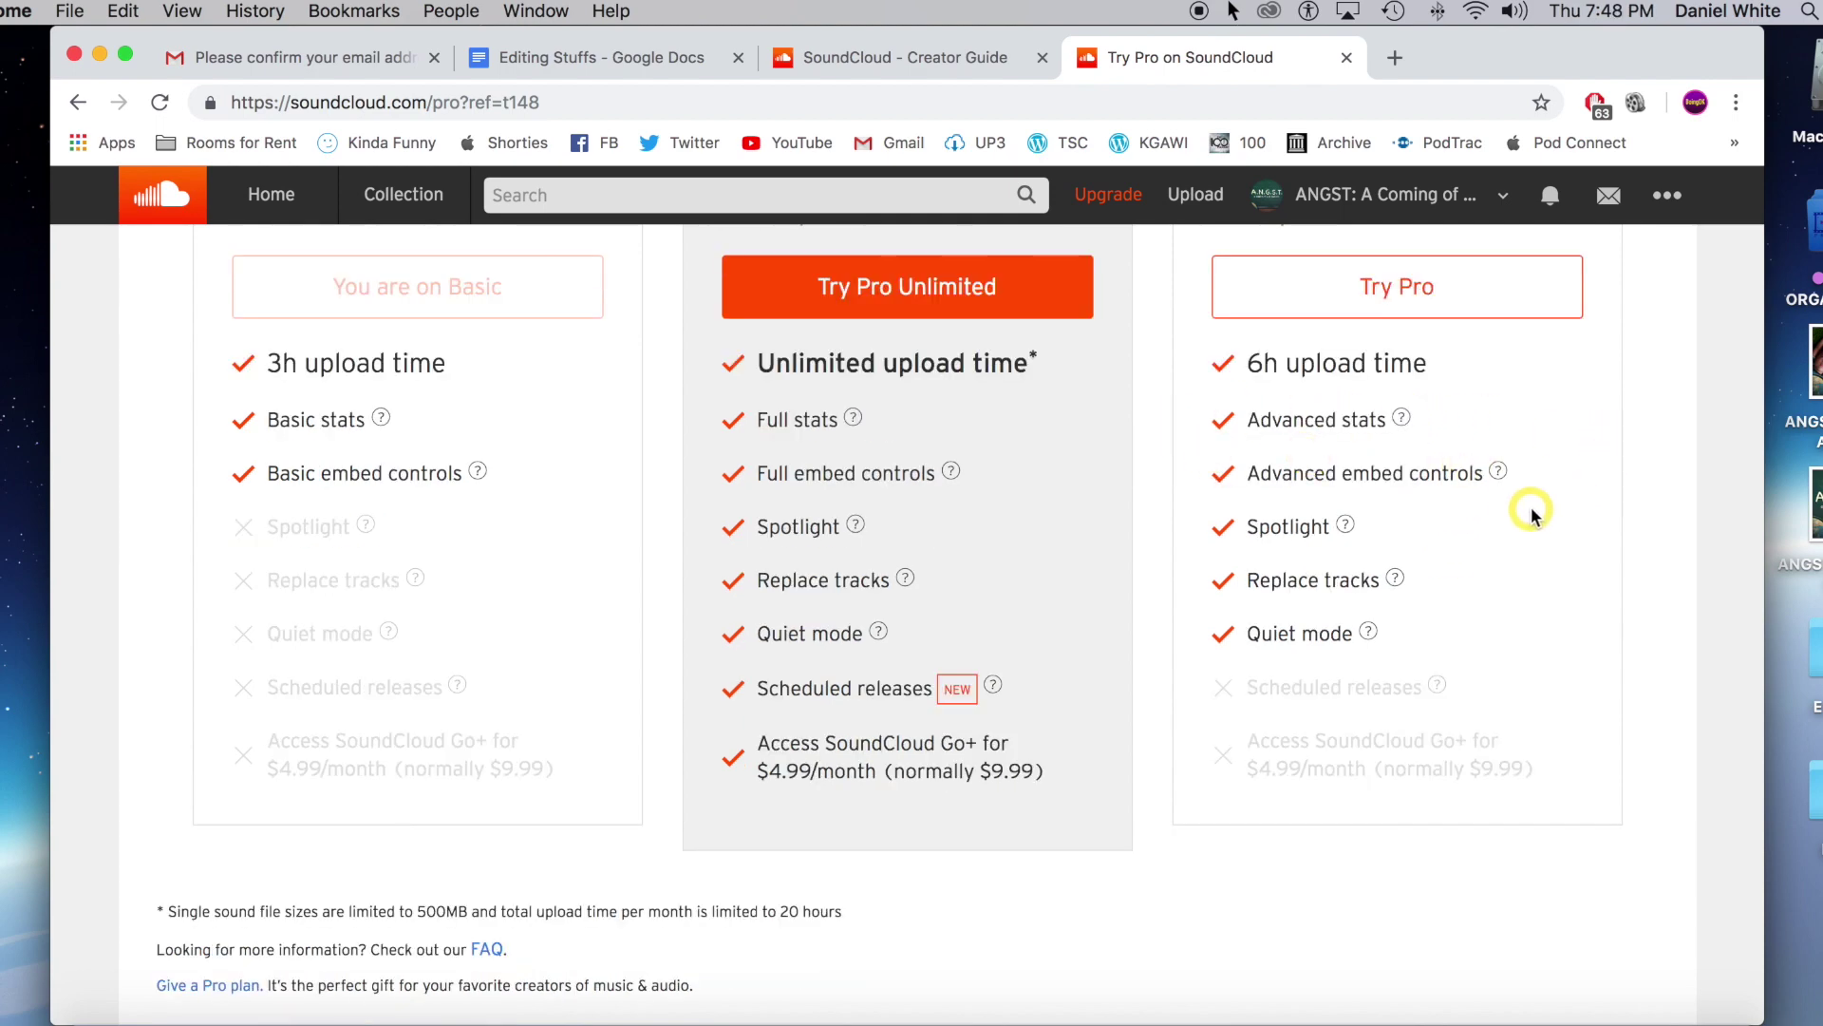
scroll(1475, 521, down, 1)
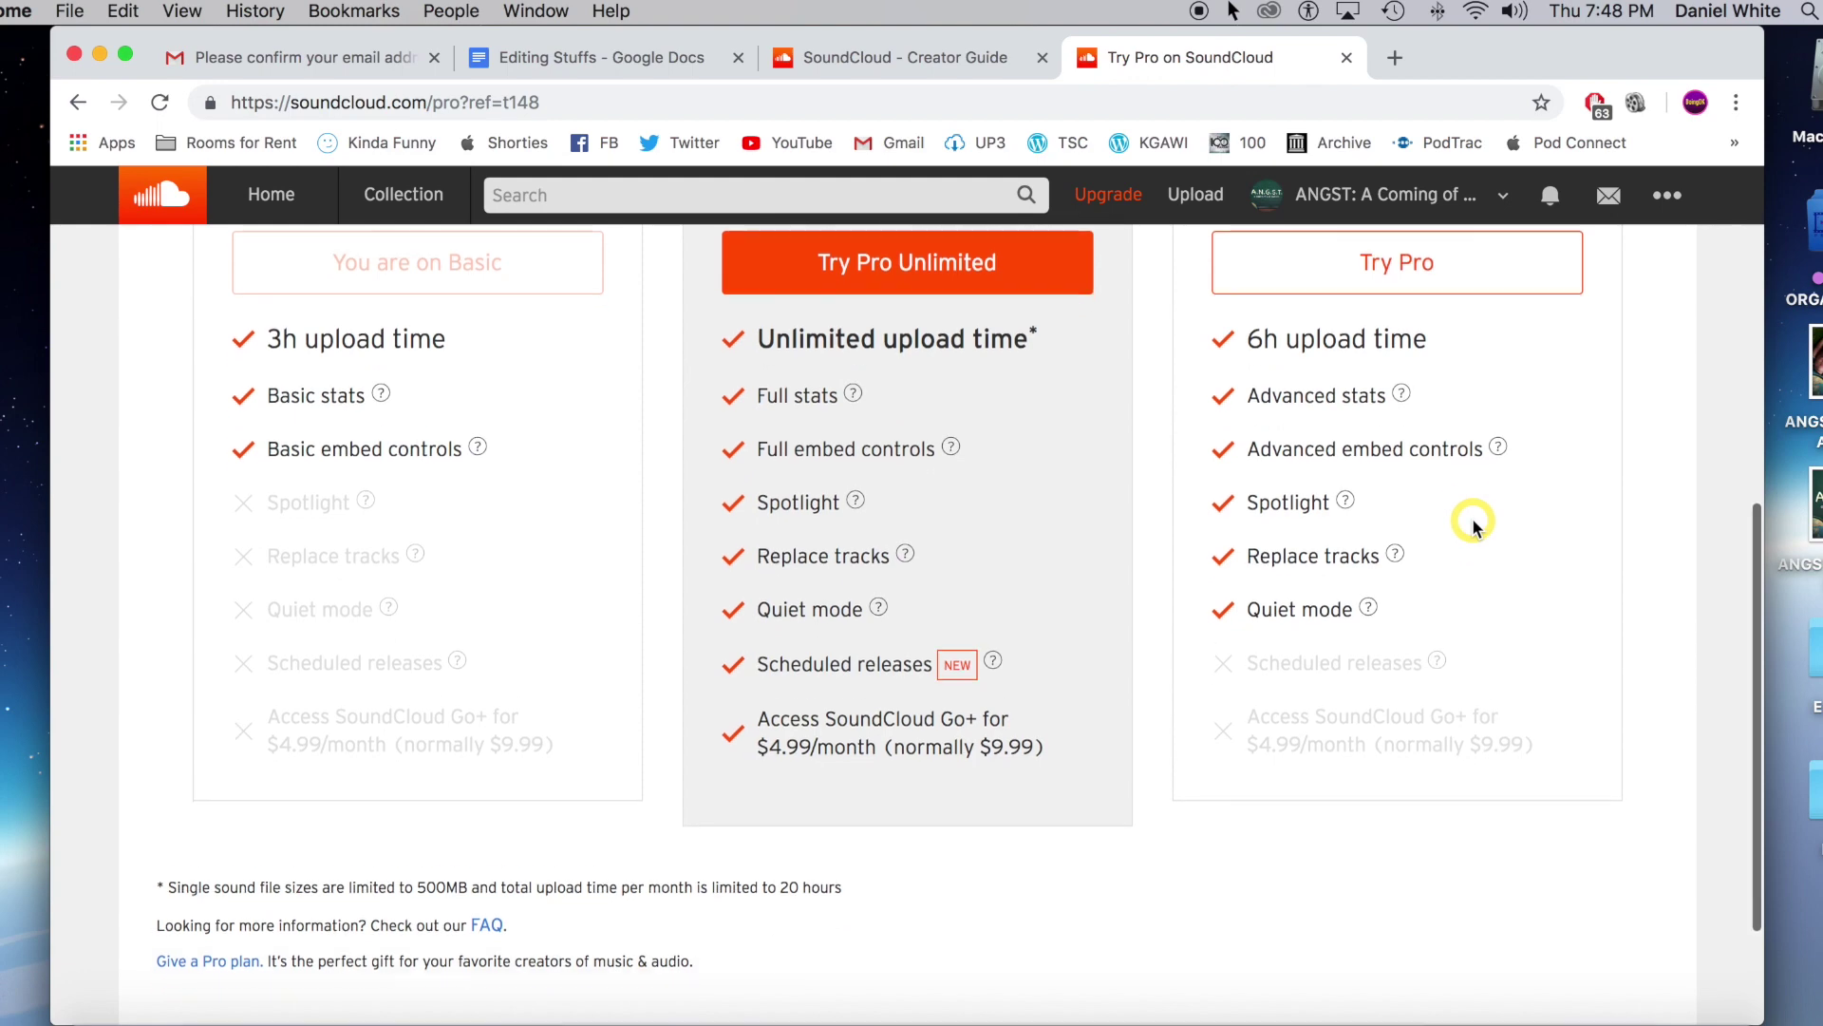
scroll(1439, 565, up, 5)
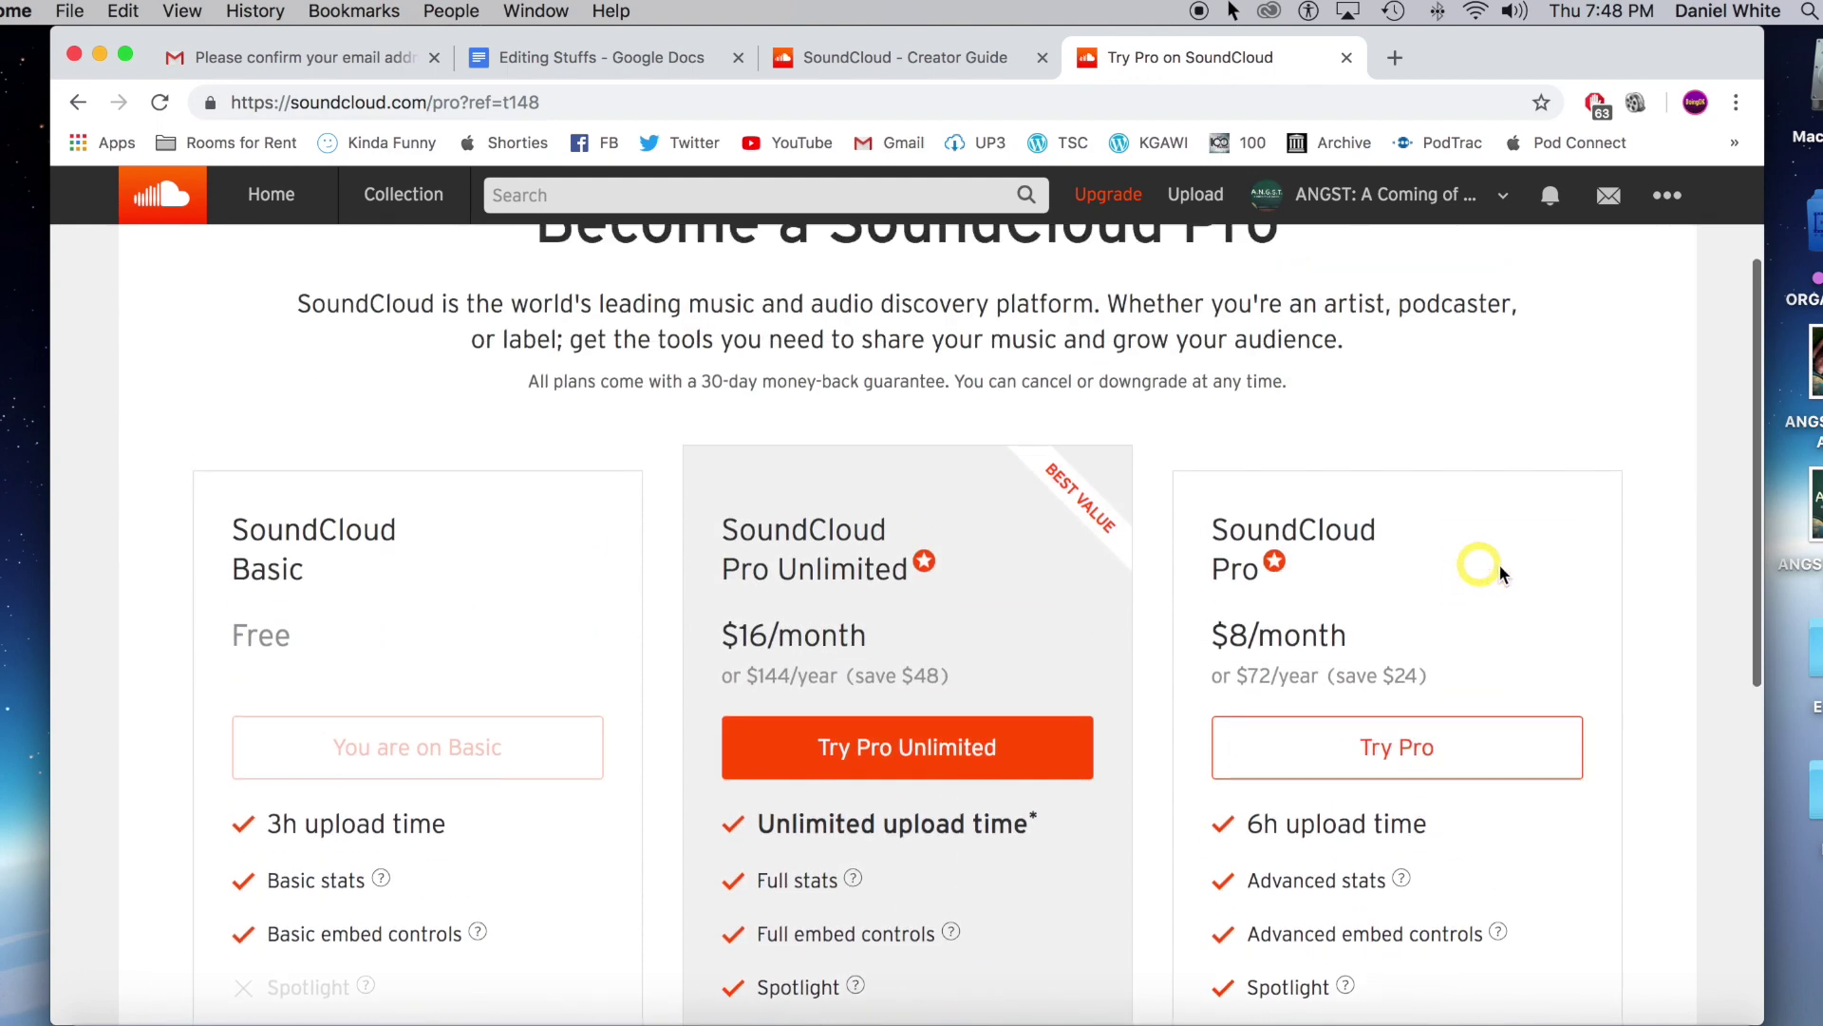
click(1488, 667)
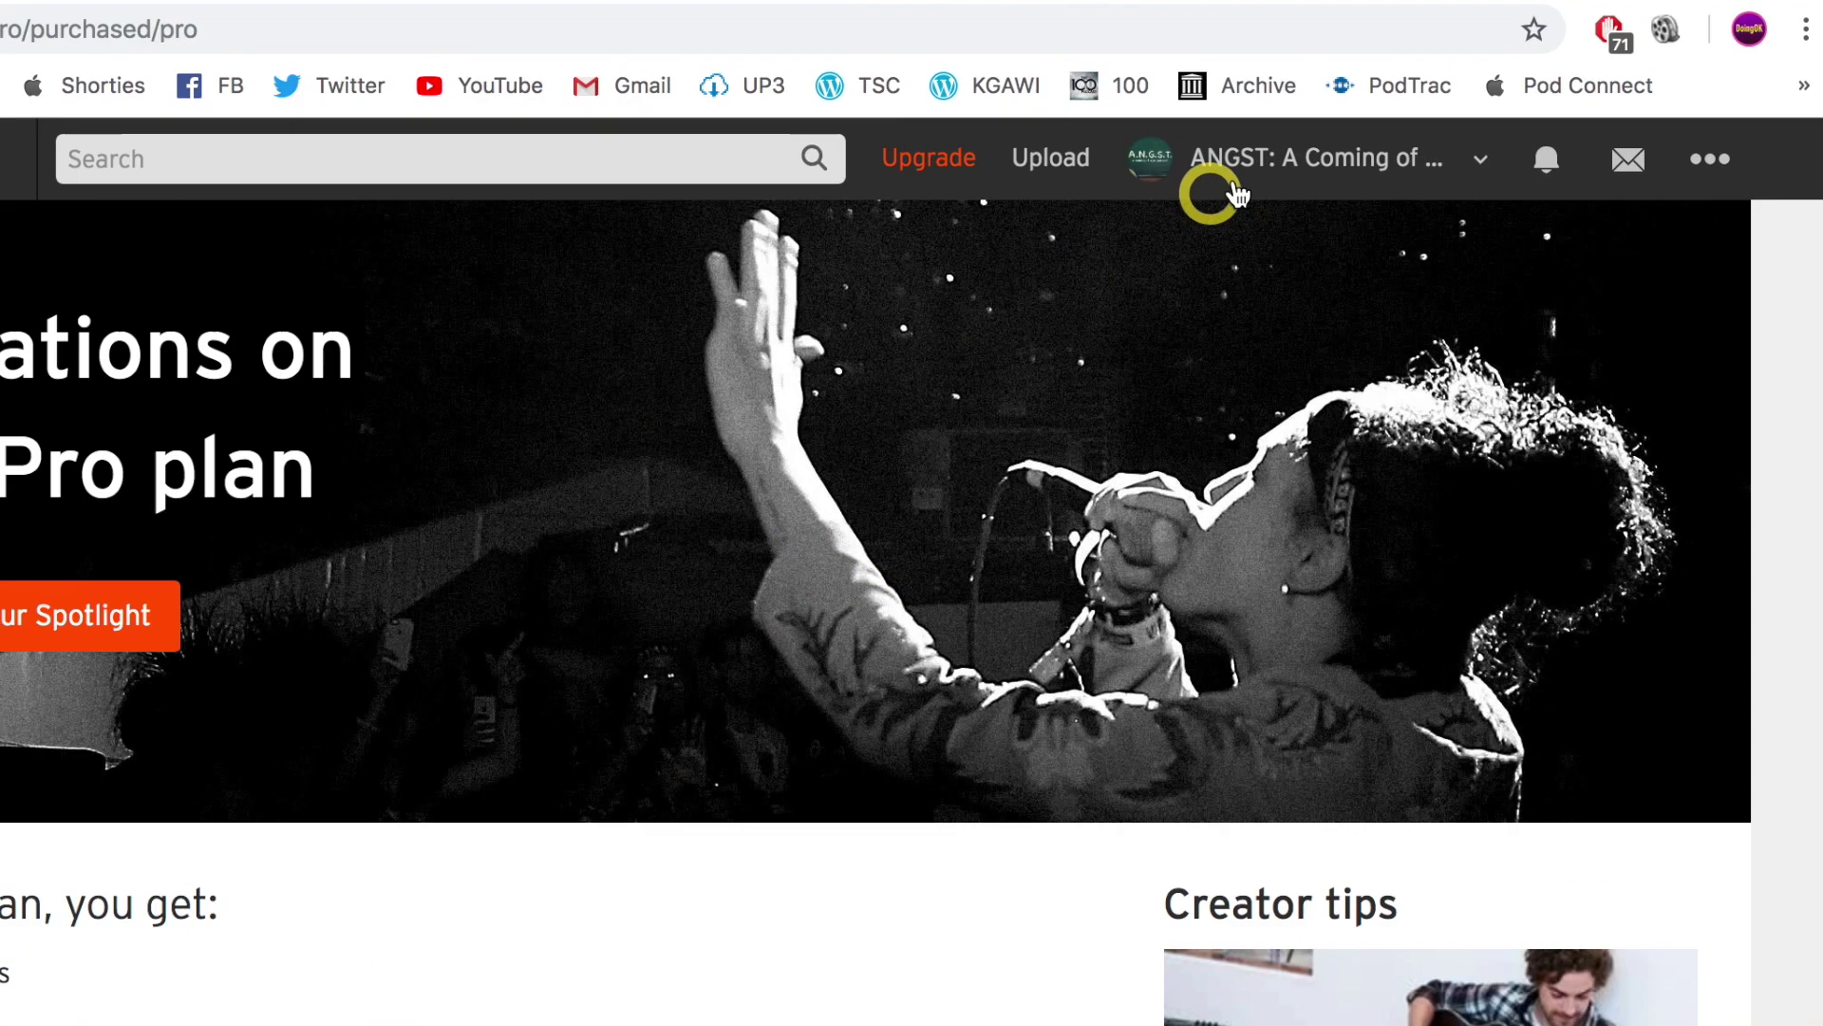
Change the profile URL to soundcloud.com/angst_comingofage in the Edit Profile form.
click(1333, 201)
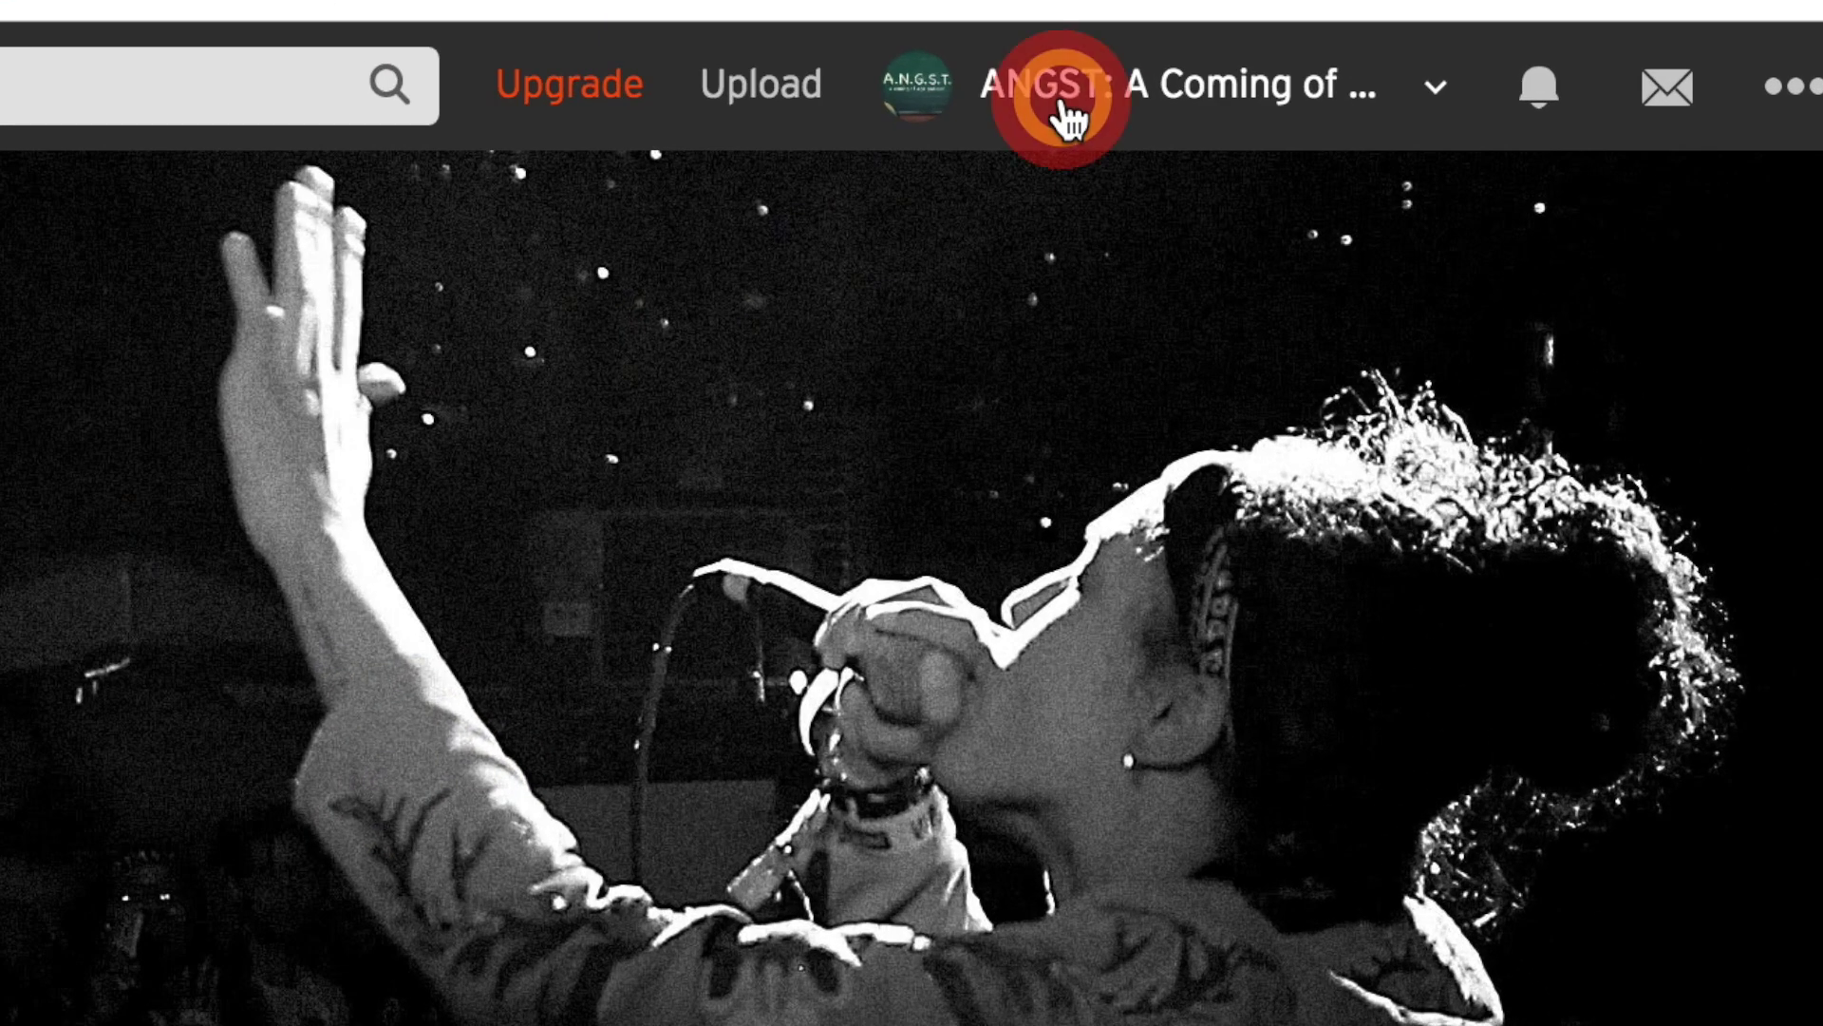
click(1043, 198)
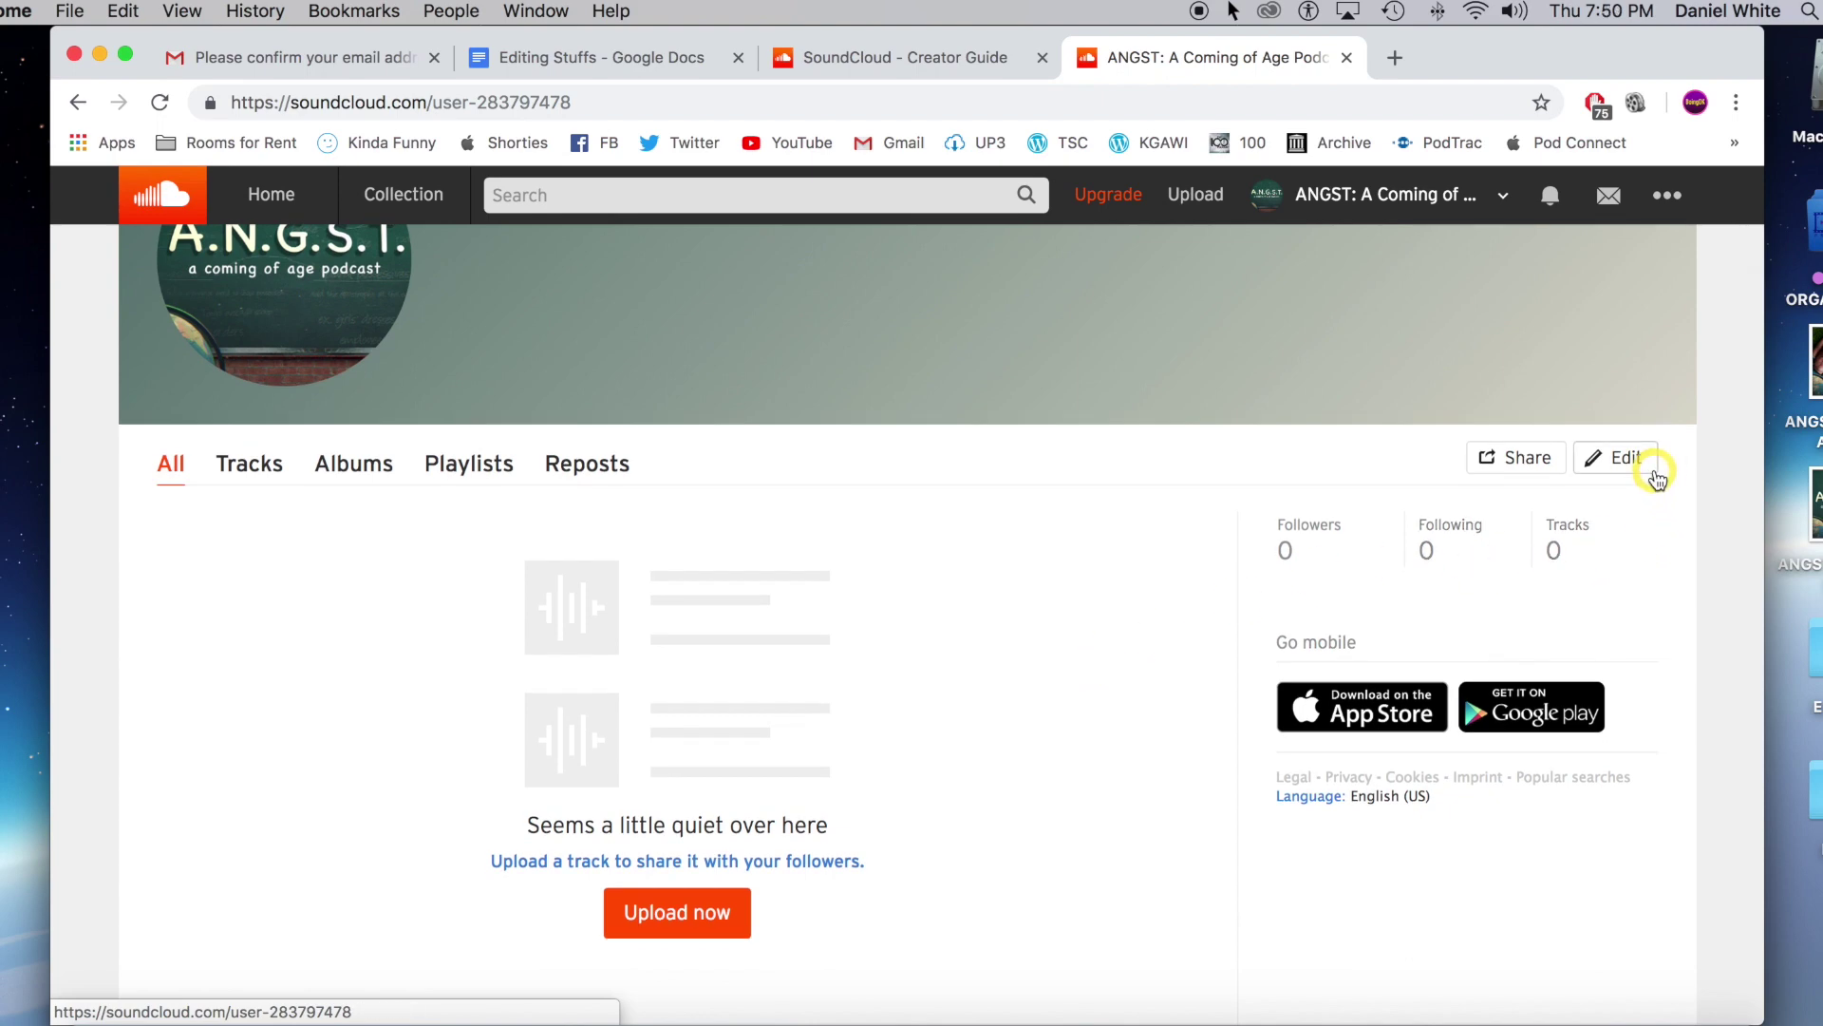
click(1626, 457)
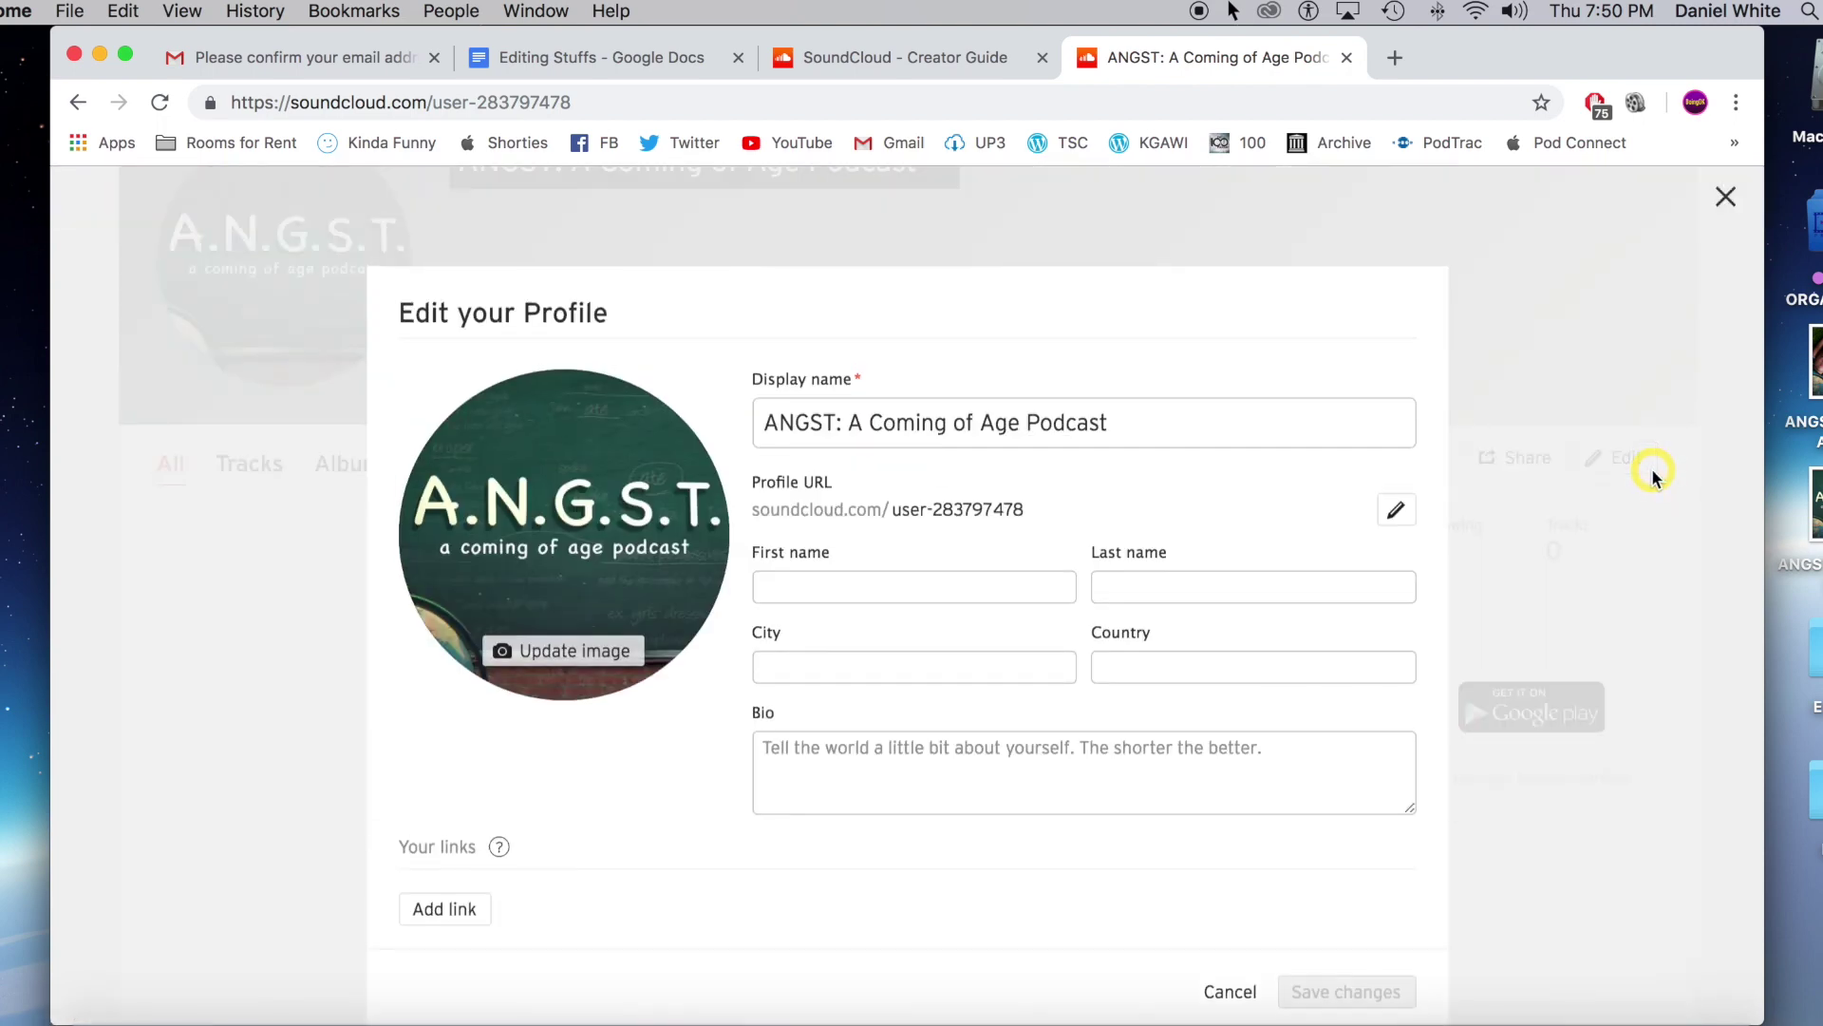
click(987, 505)
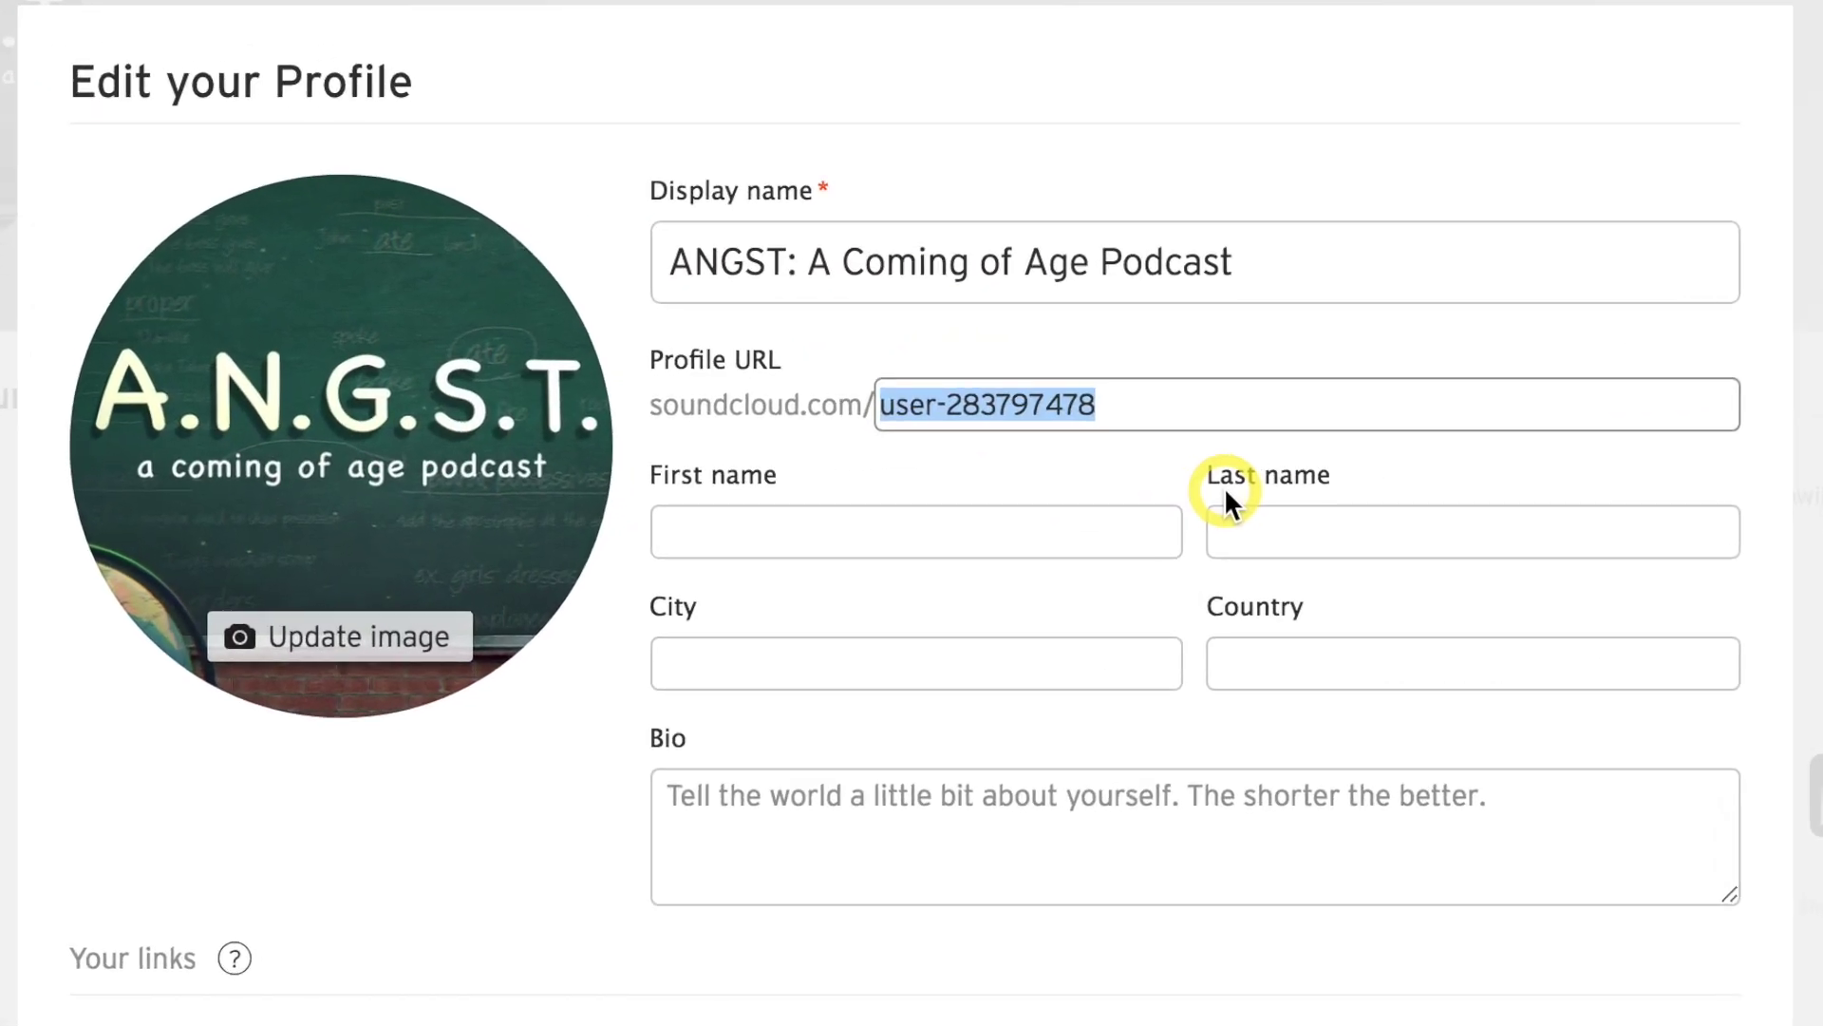
text(An)
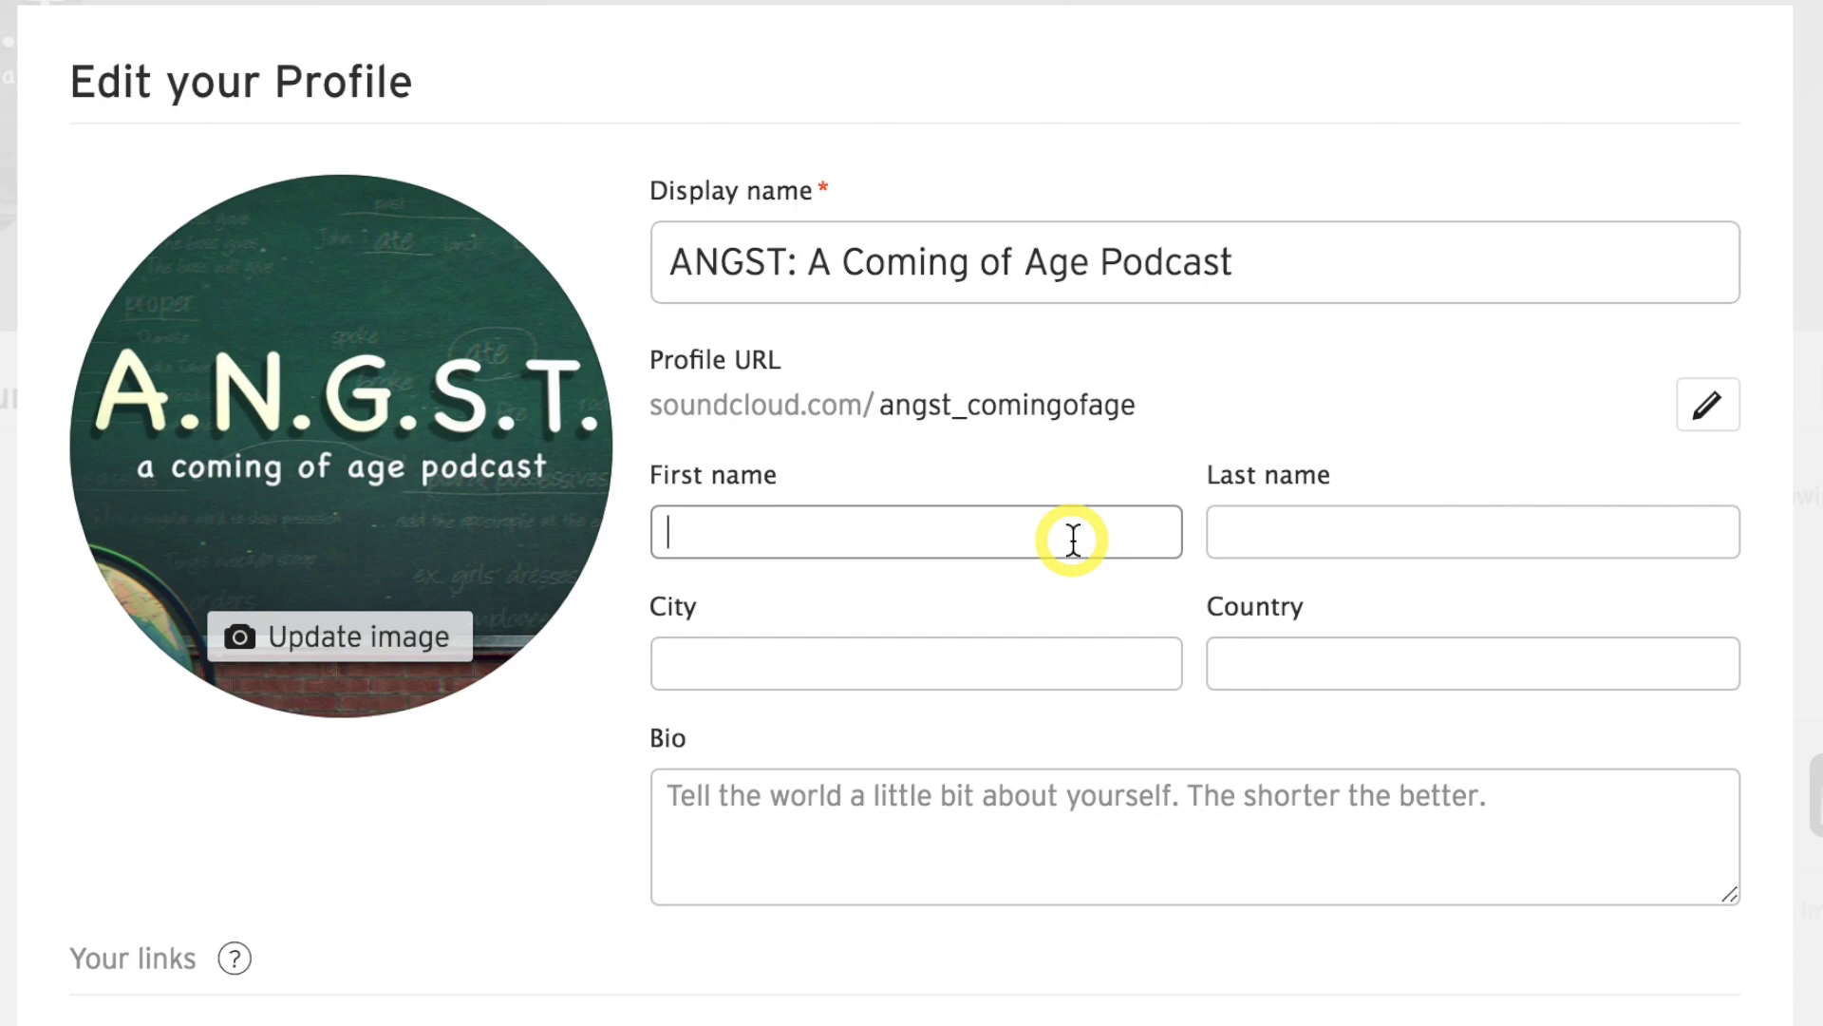
click(785, 794)
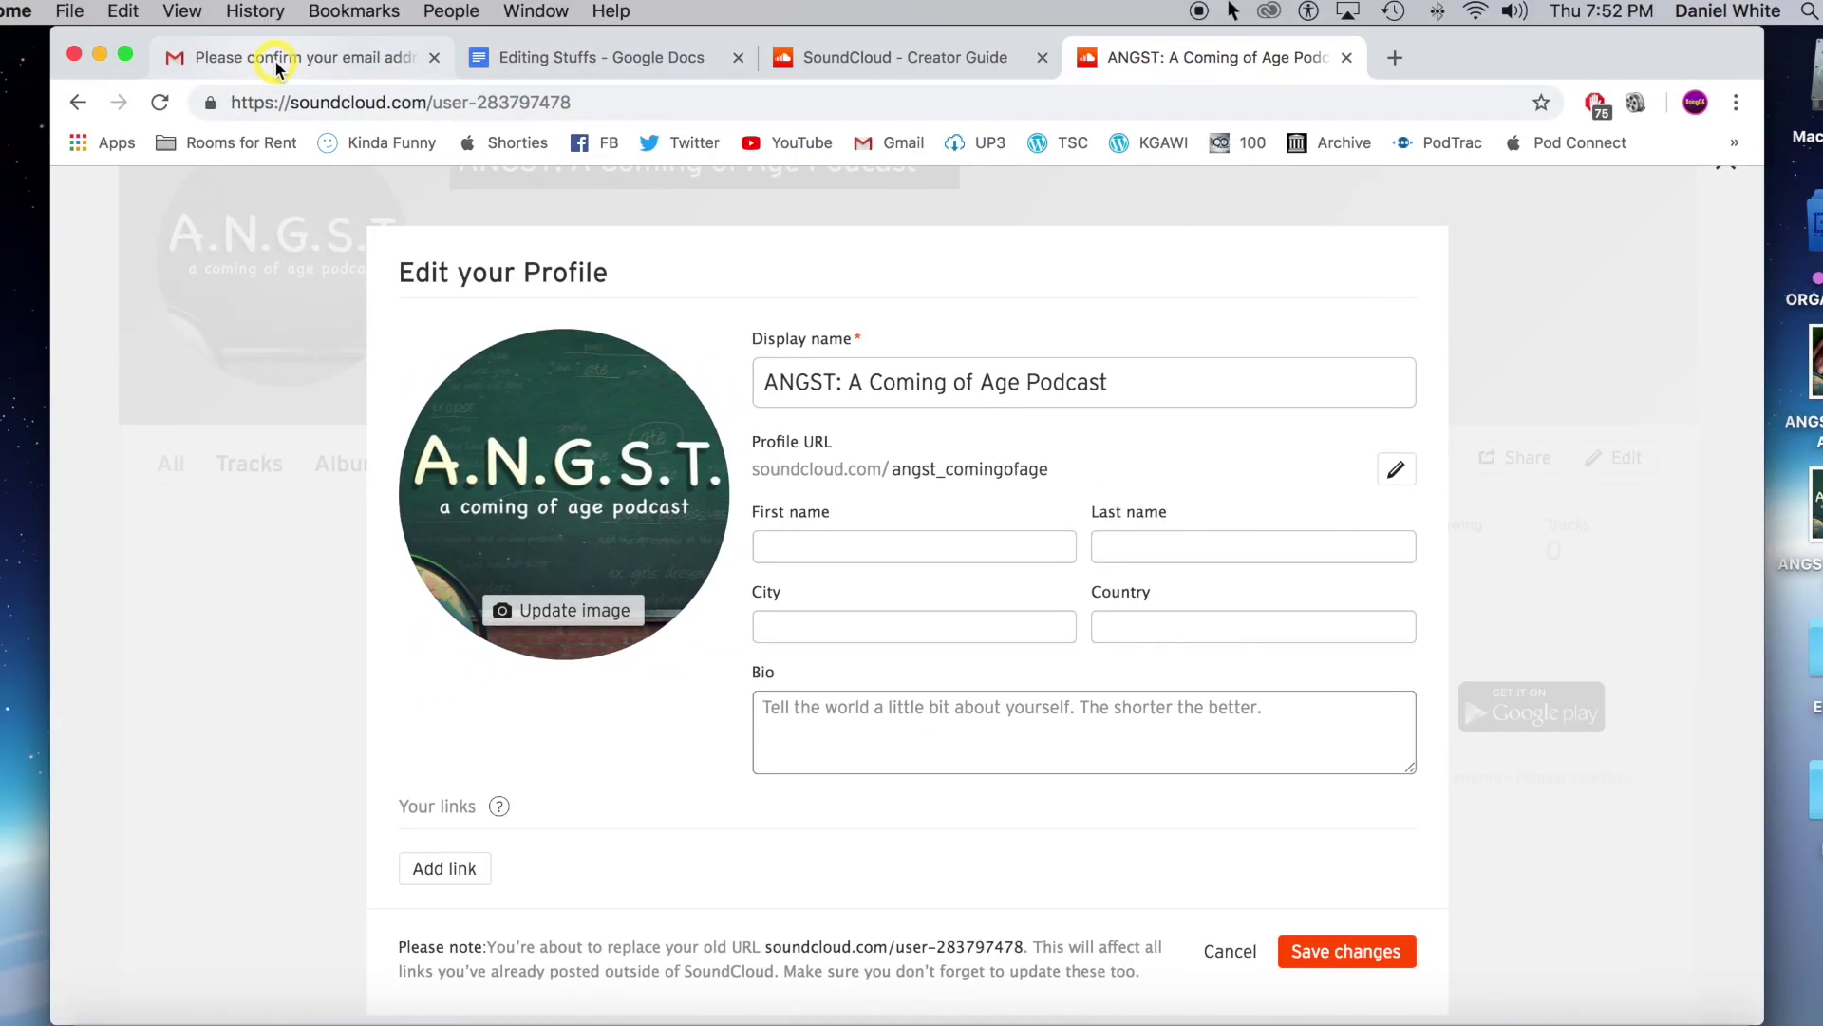
Copy the podcast's welcome description paragraph from the Google Docs prep notes.
click(538, 59)
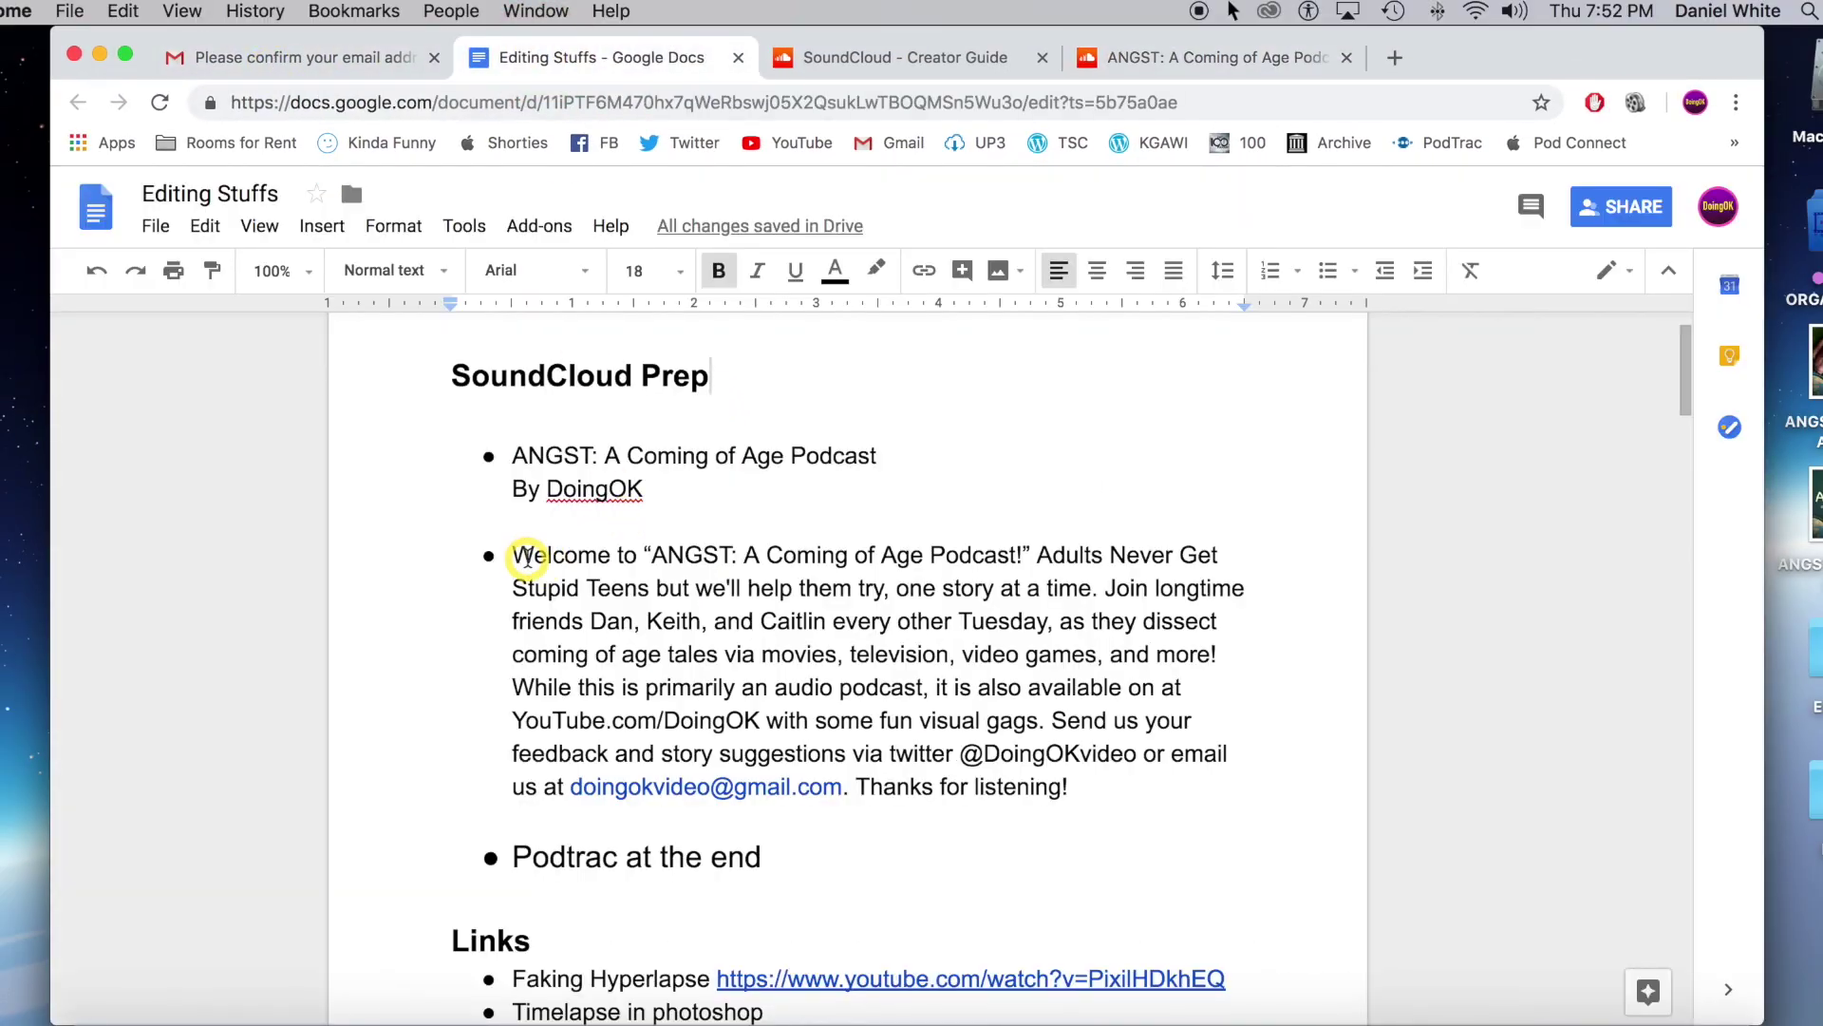
drag(513, 559, 1154, 787)
key(super+c)
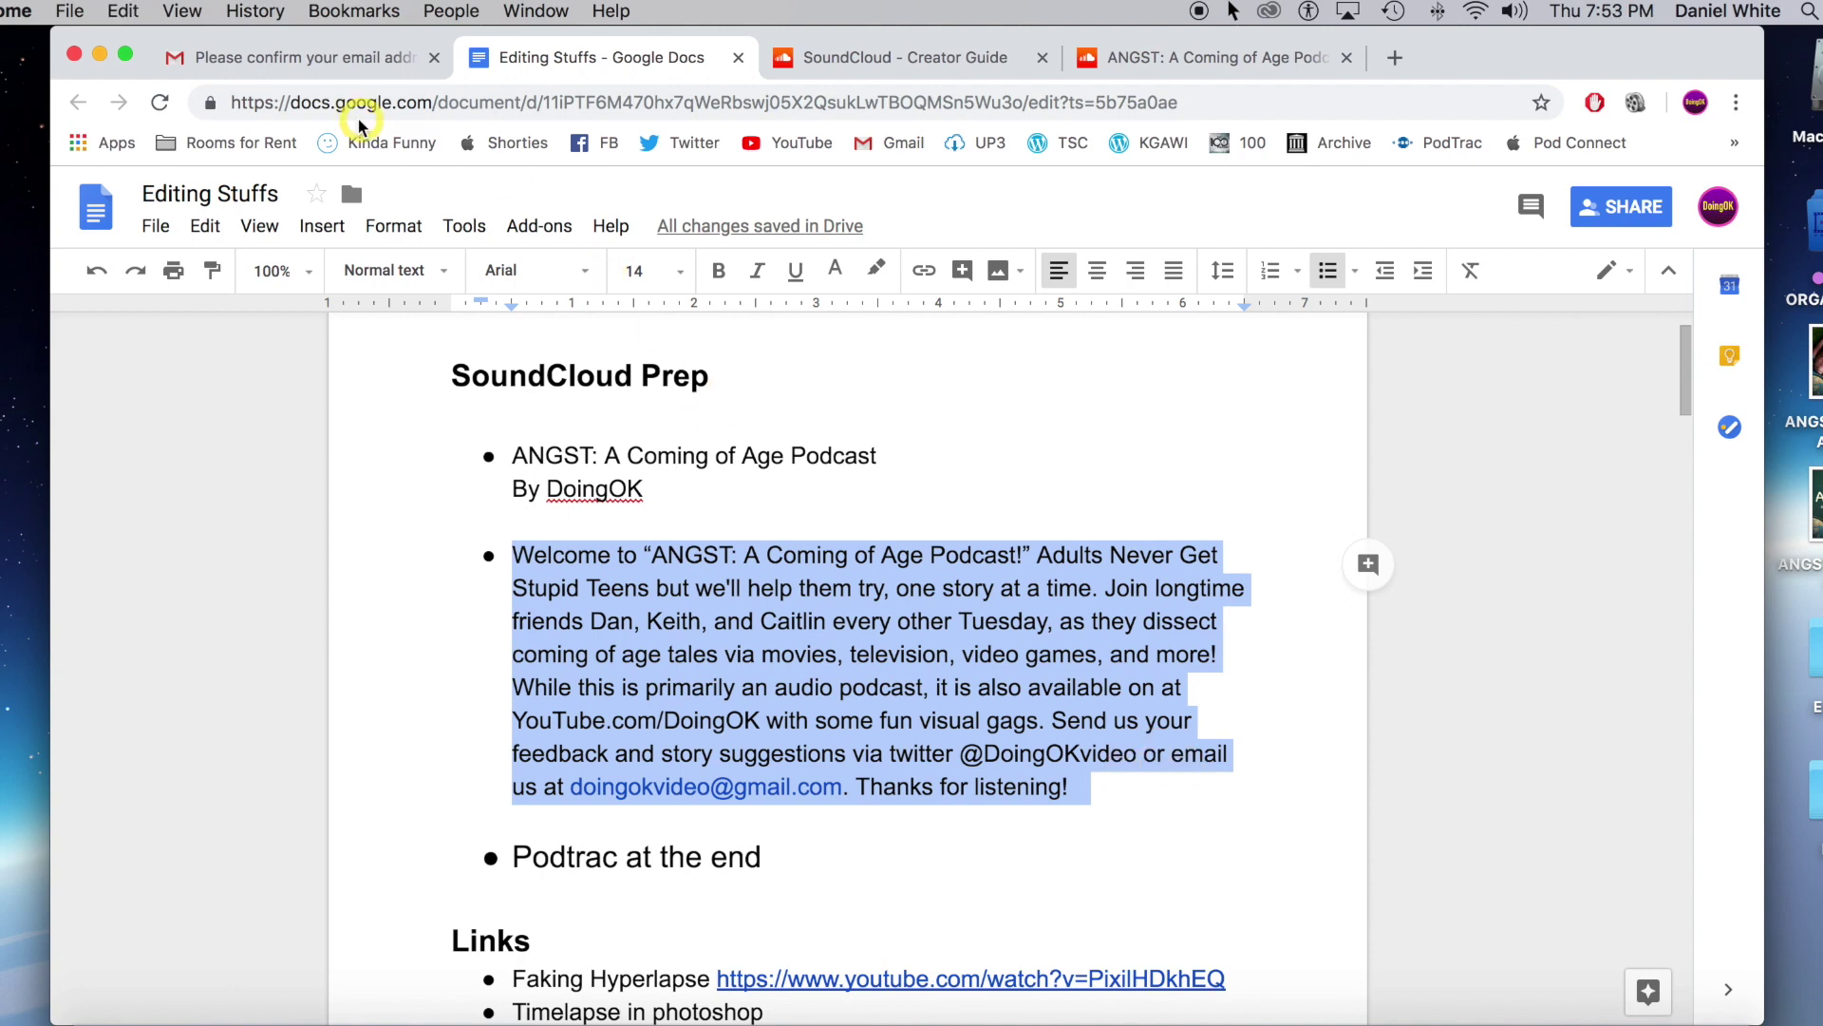
Paste the 'Welcome to ANGST' description into the Bio and enlarge the box to show it all.
click(1206, 59)
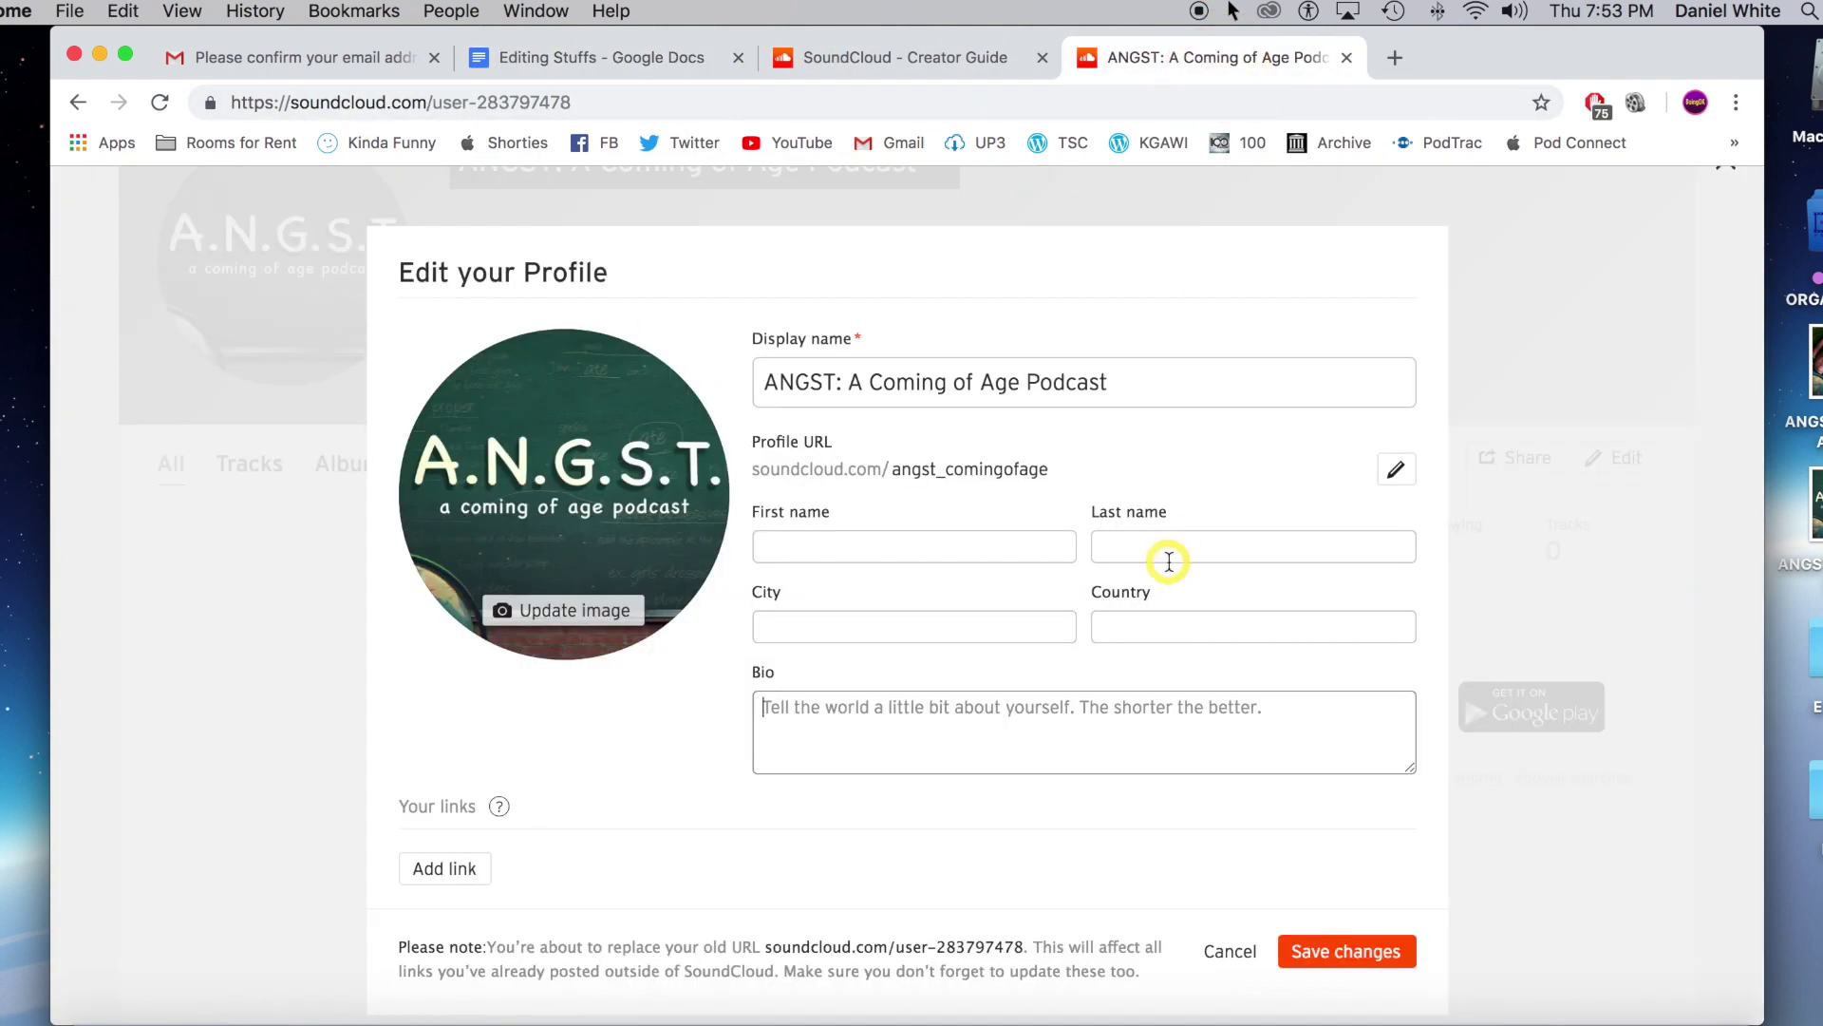
click(939, 707)
key(super+v)
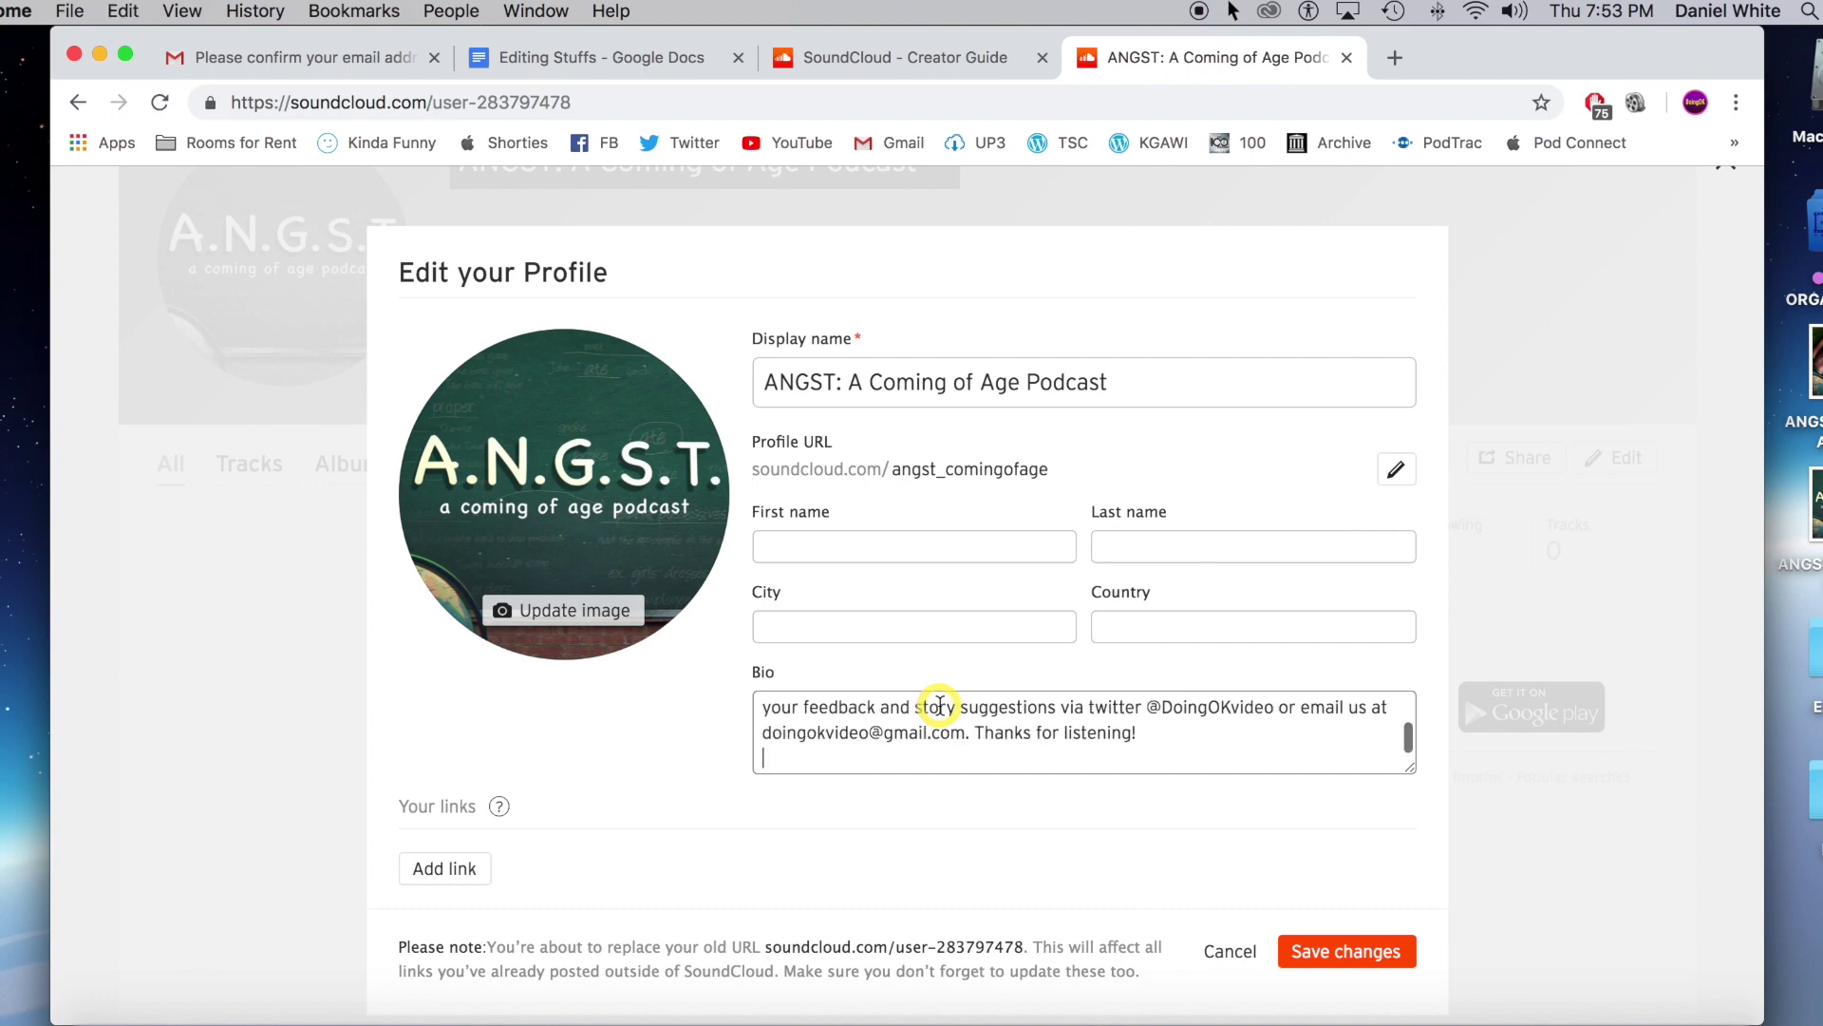
drag(1411, 771, 1410, 944)
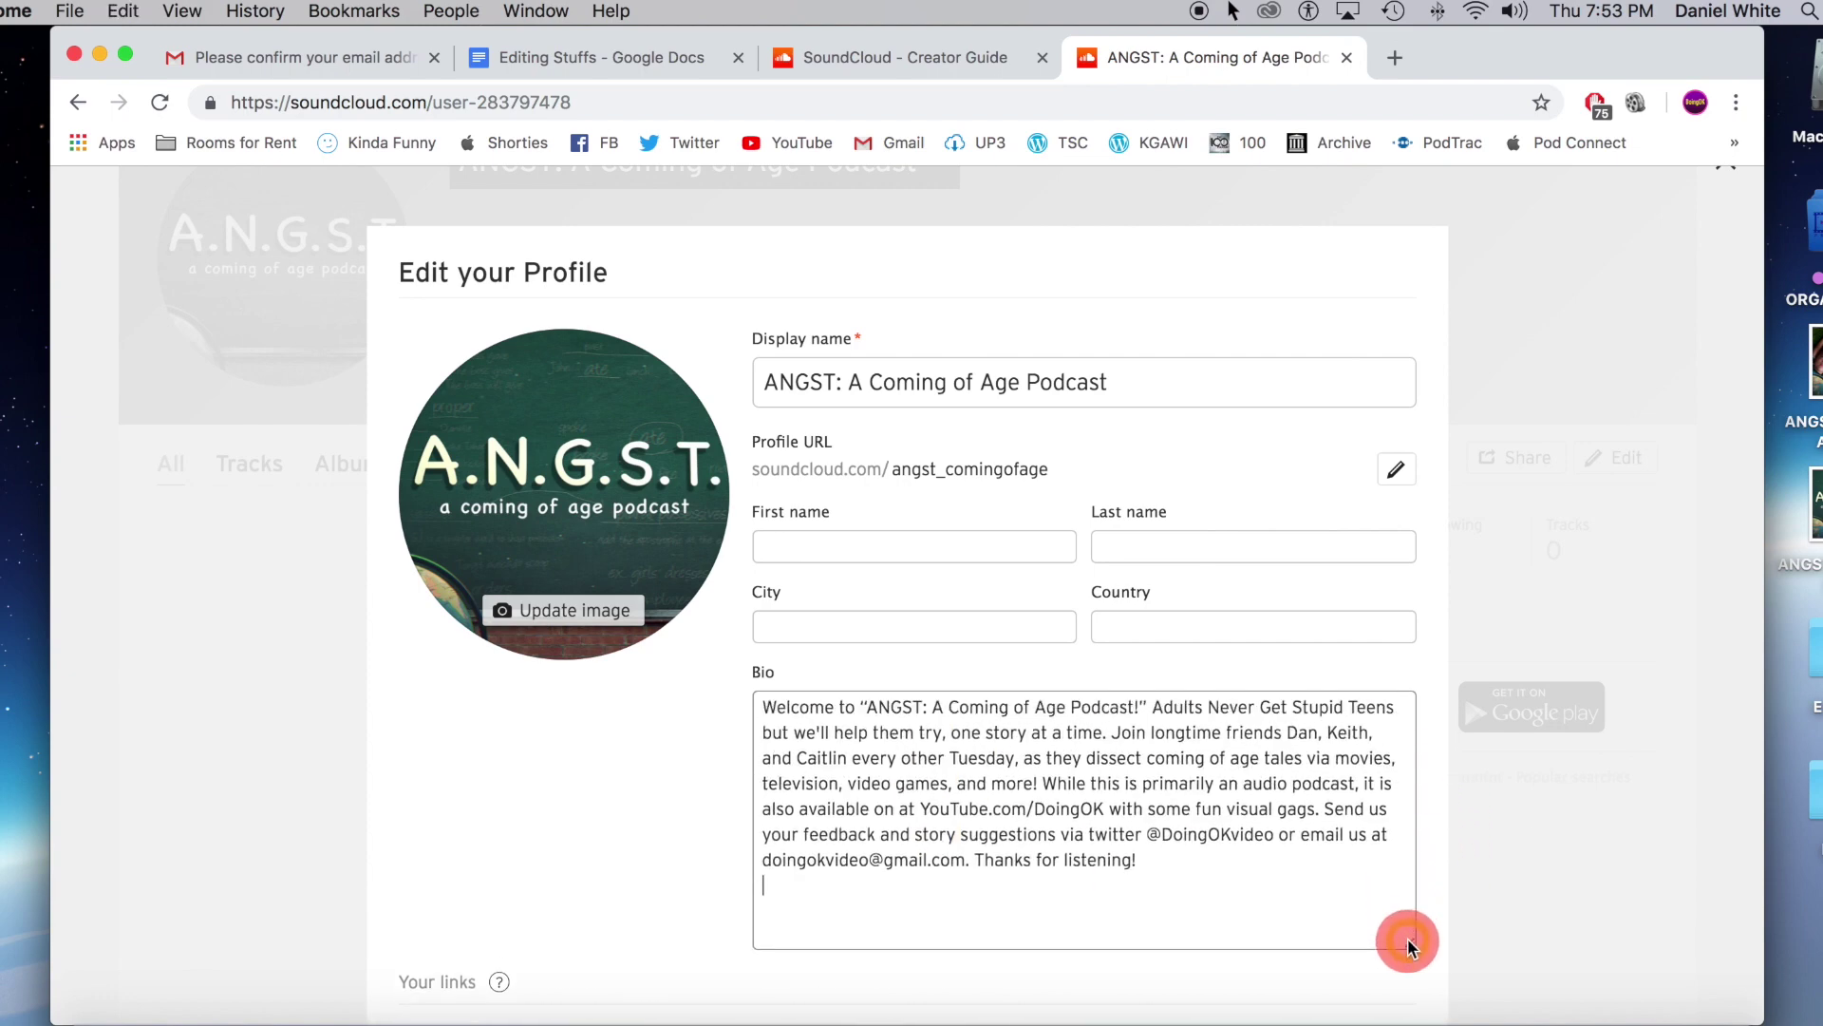
click(1155, 912)
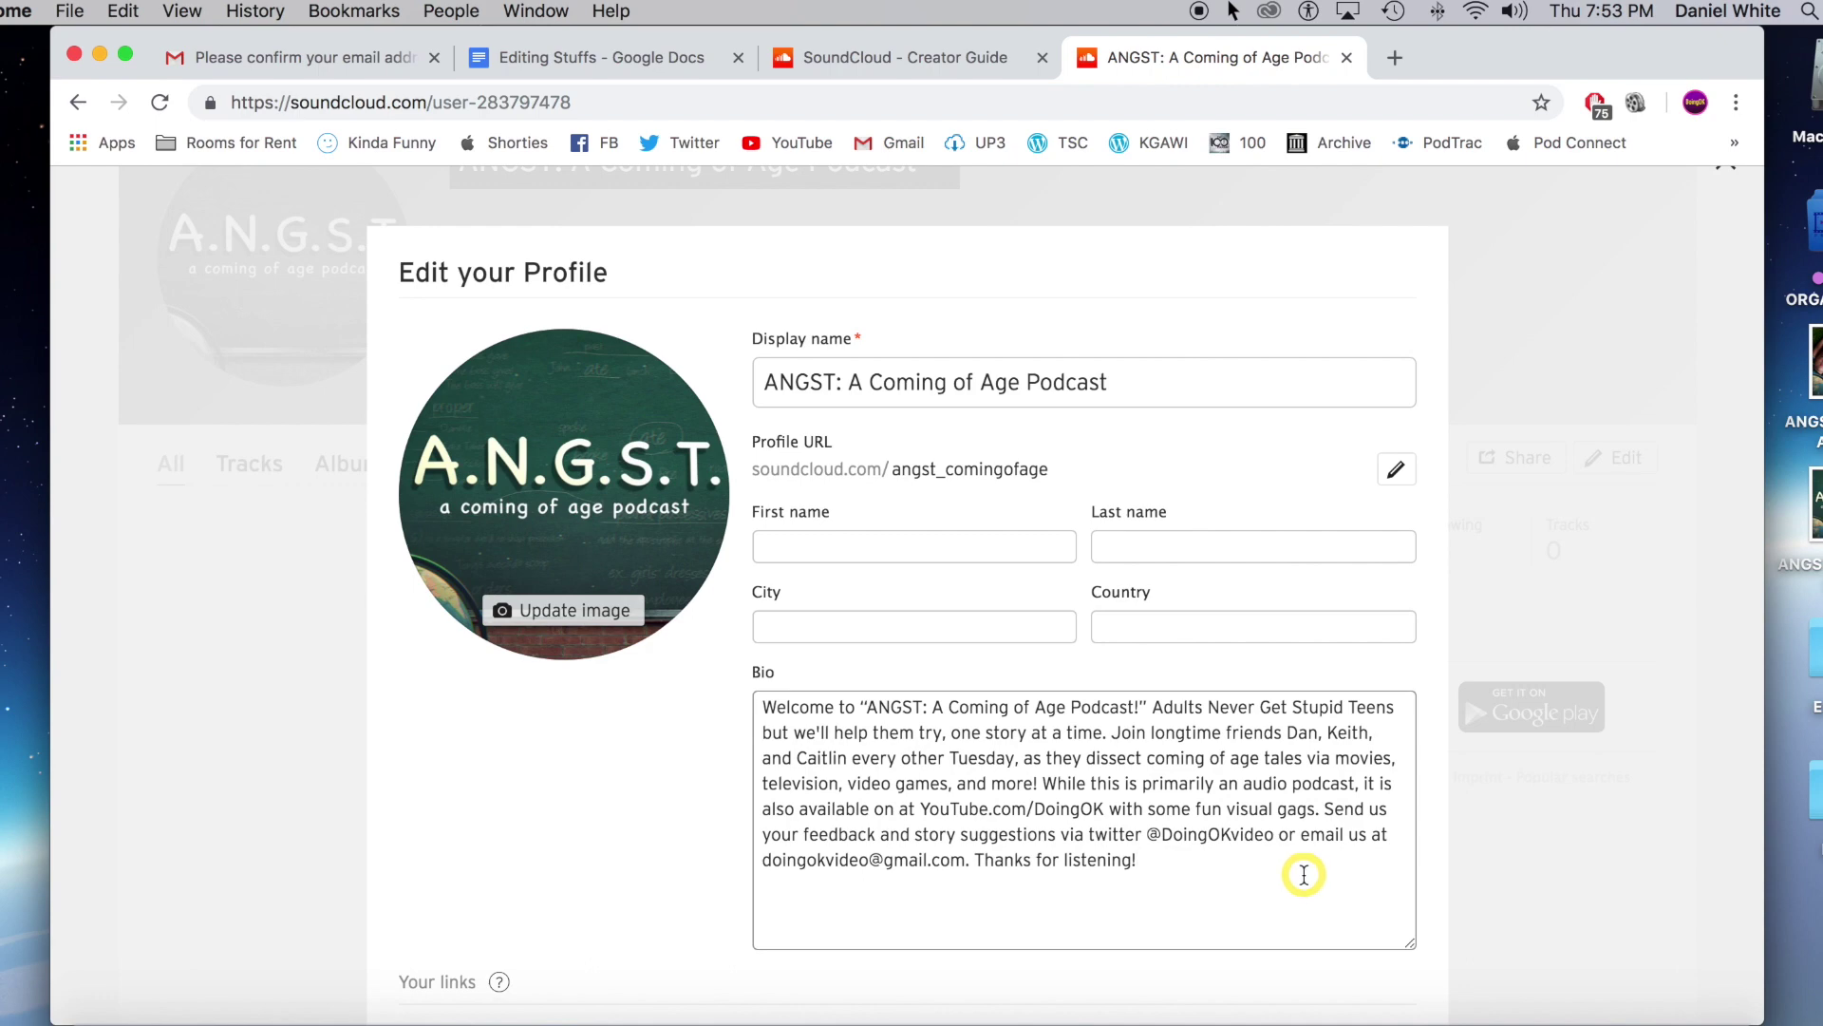
Add the show's Twitter and YouTube links to the profile and save the changes.
scroll(1303, 875, down, 3)
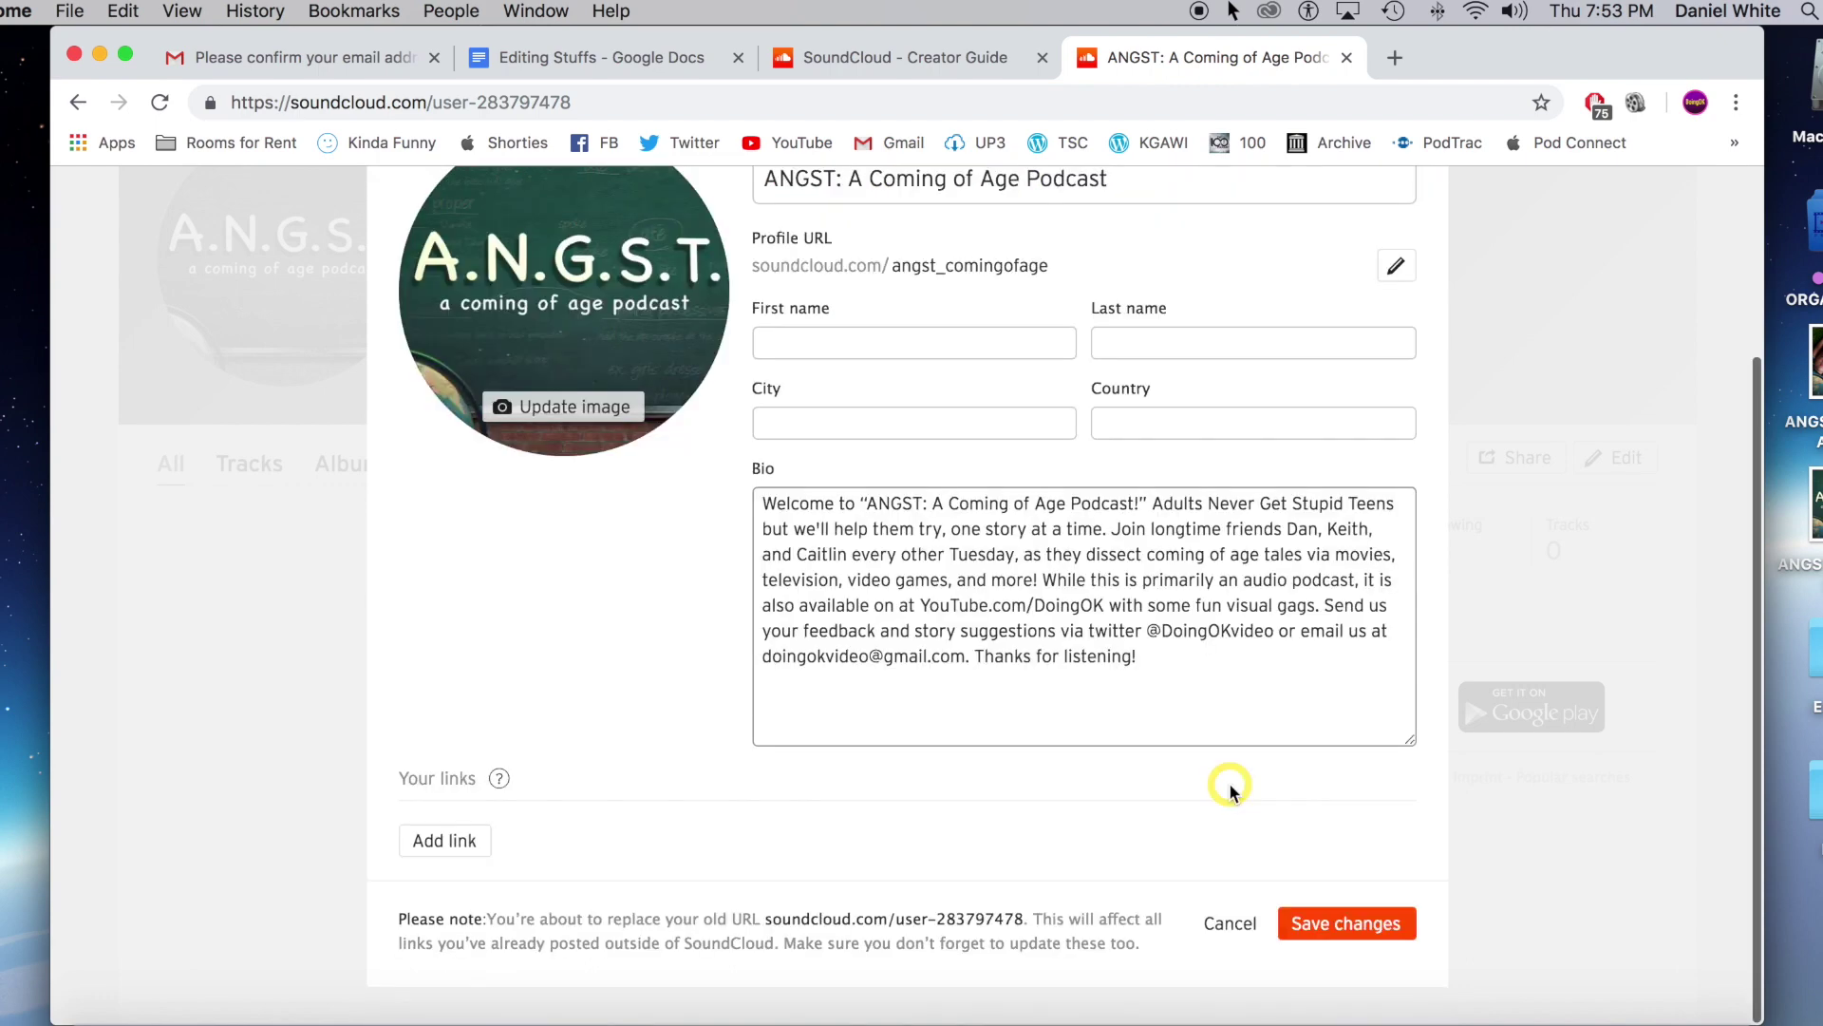
click(475, 848)
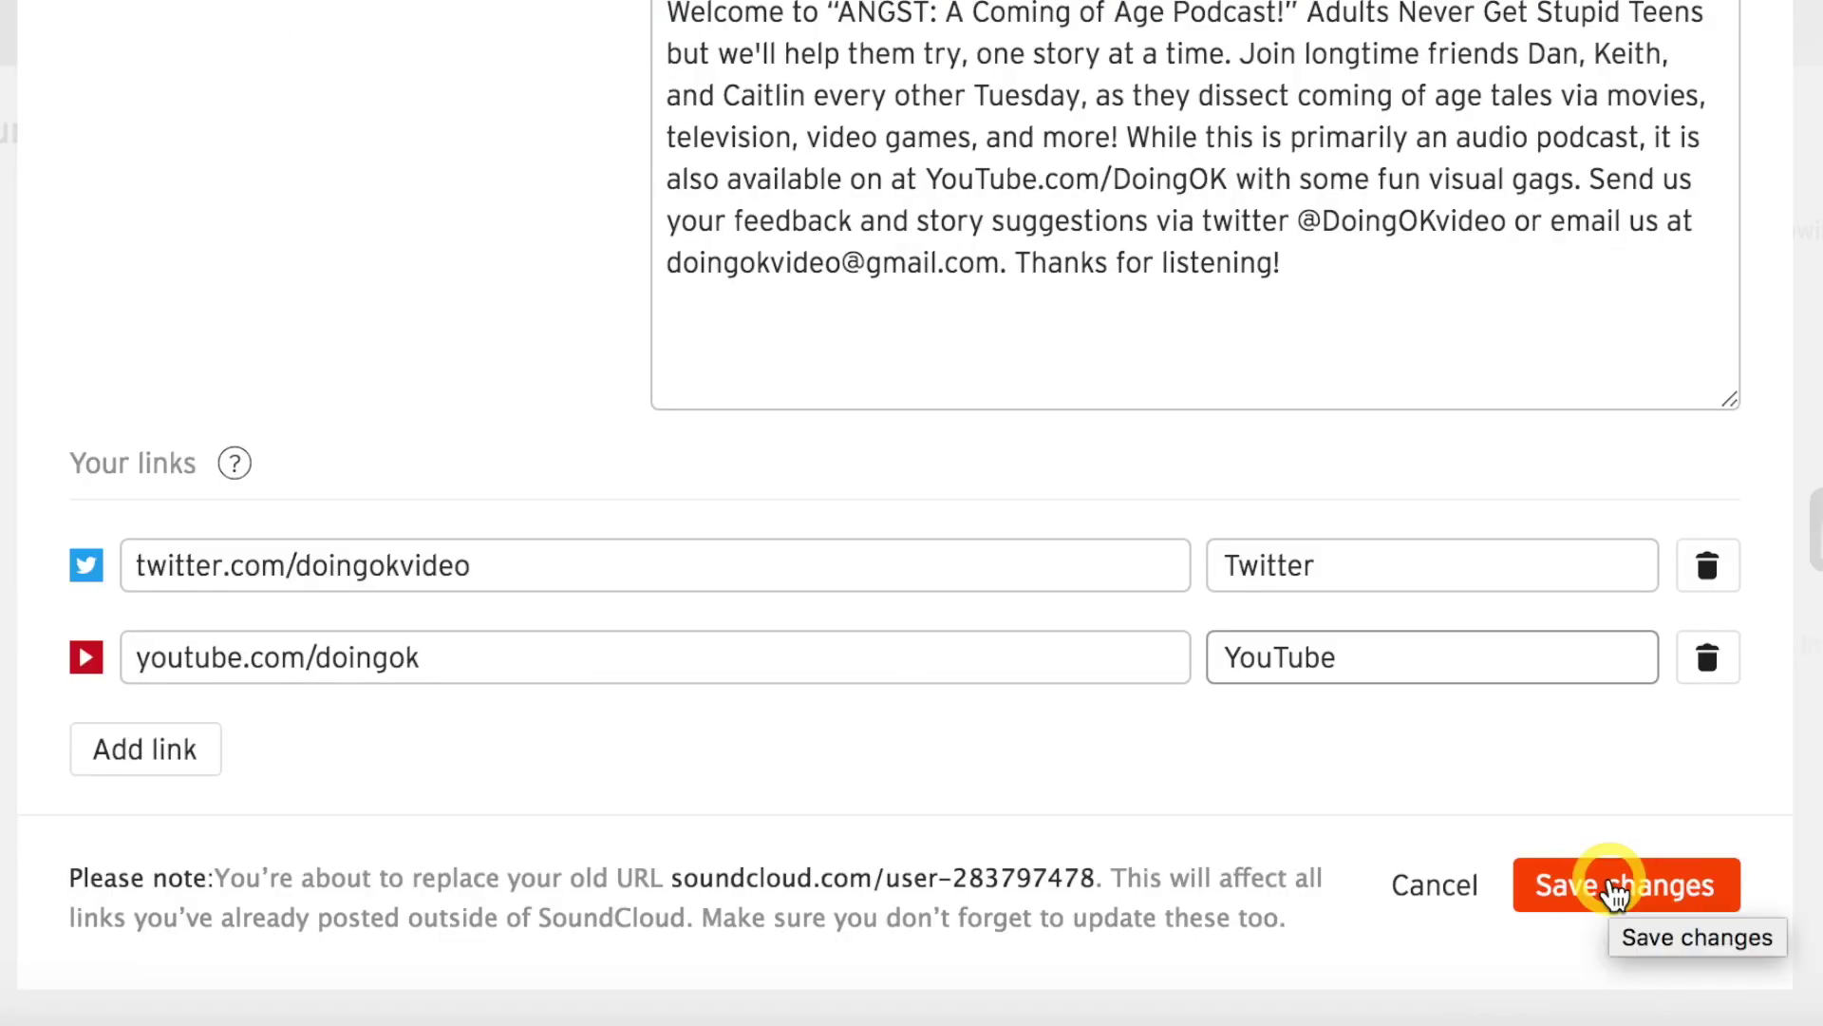
click(1613, 890)
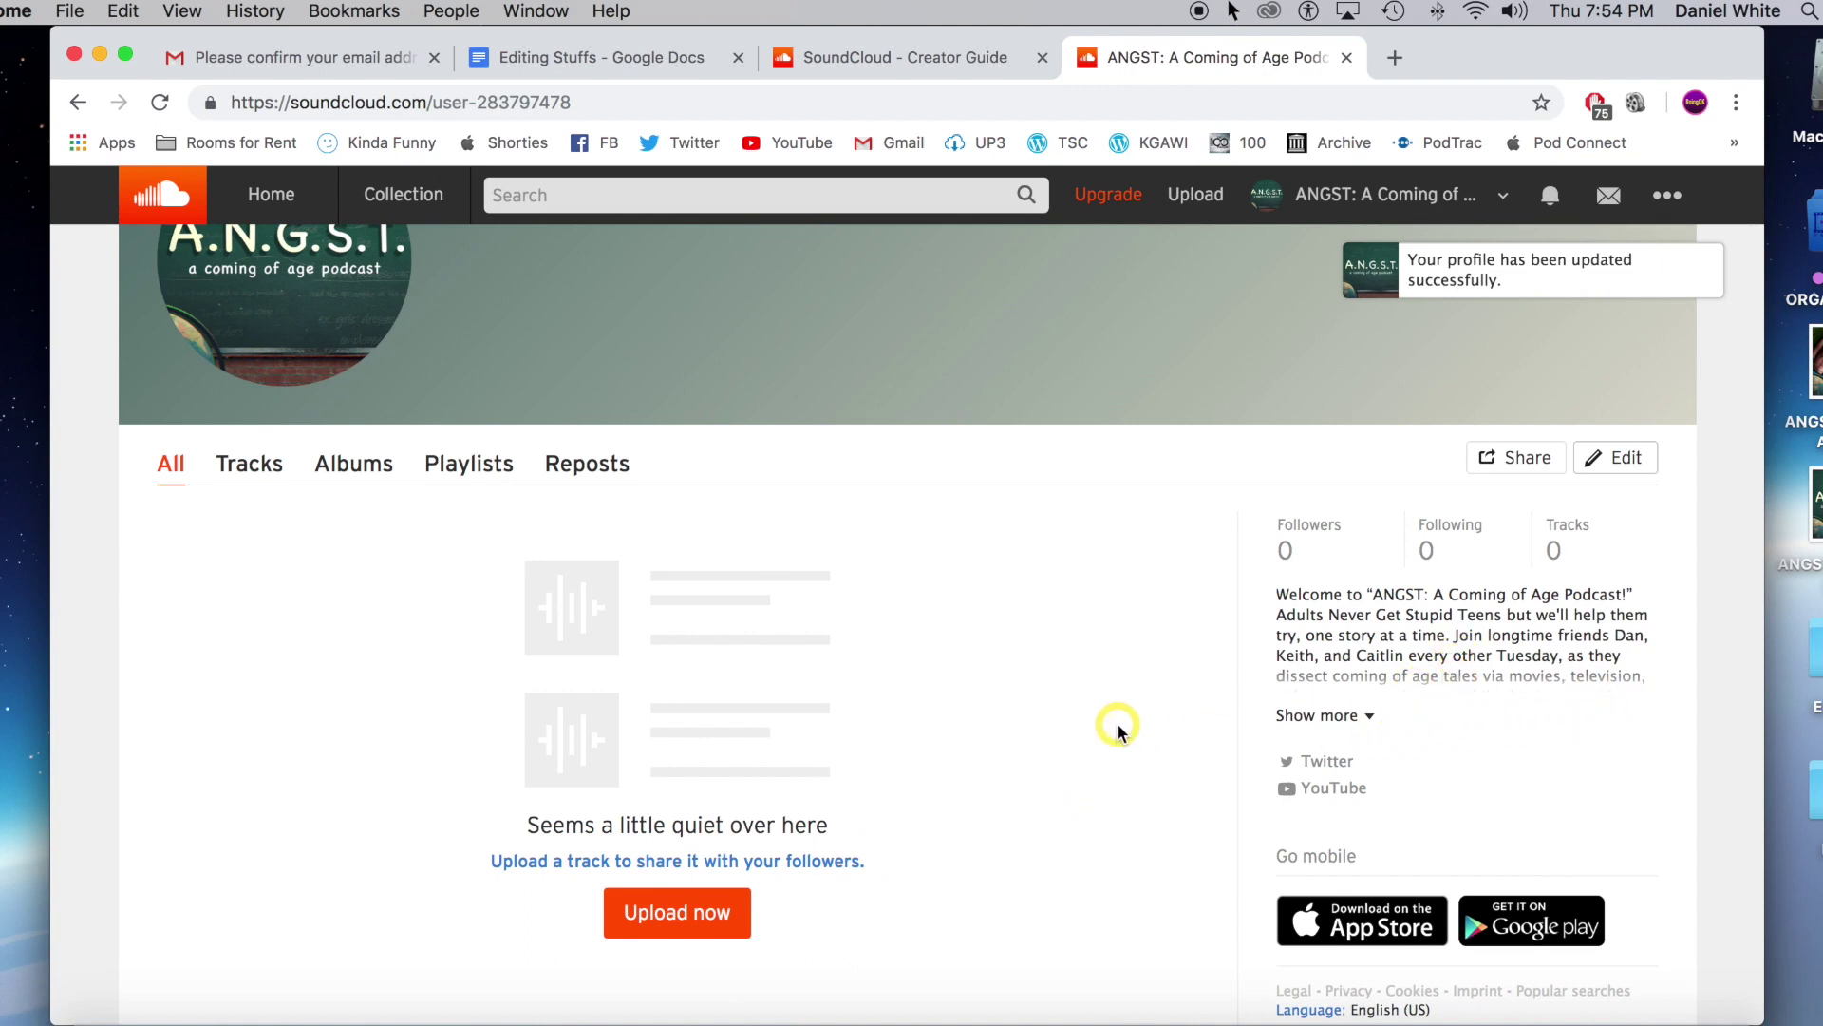
scroll(1194, 719, up, 3)
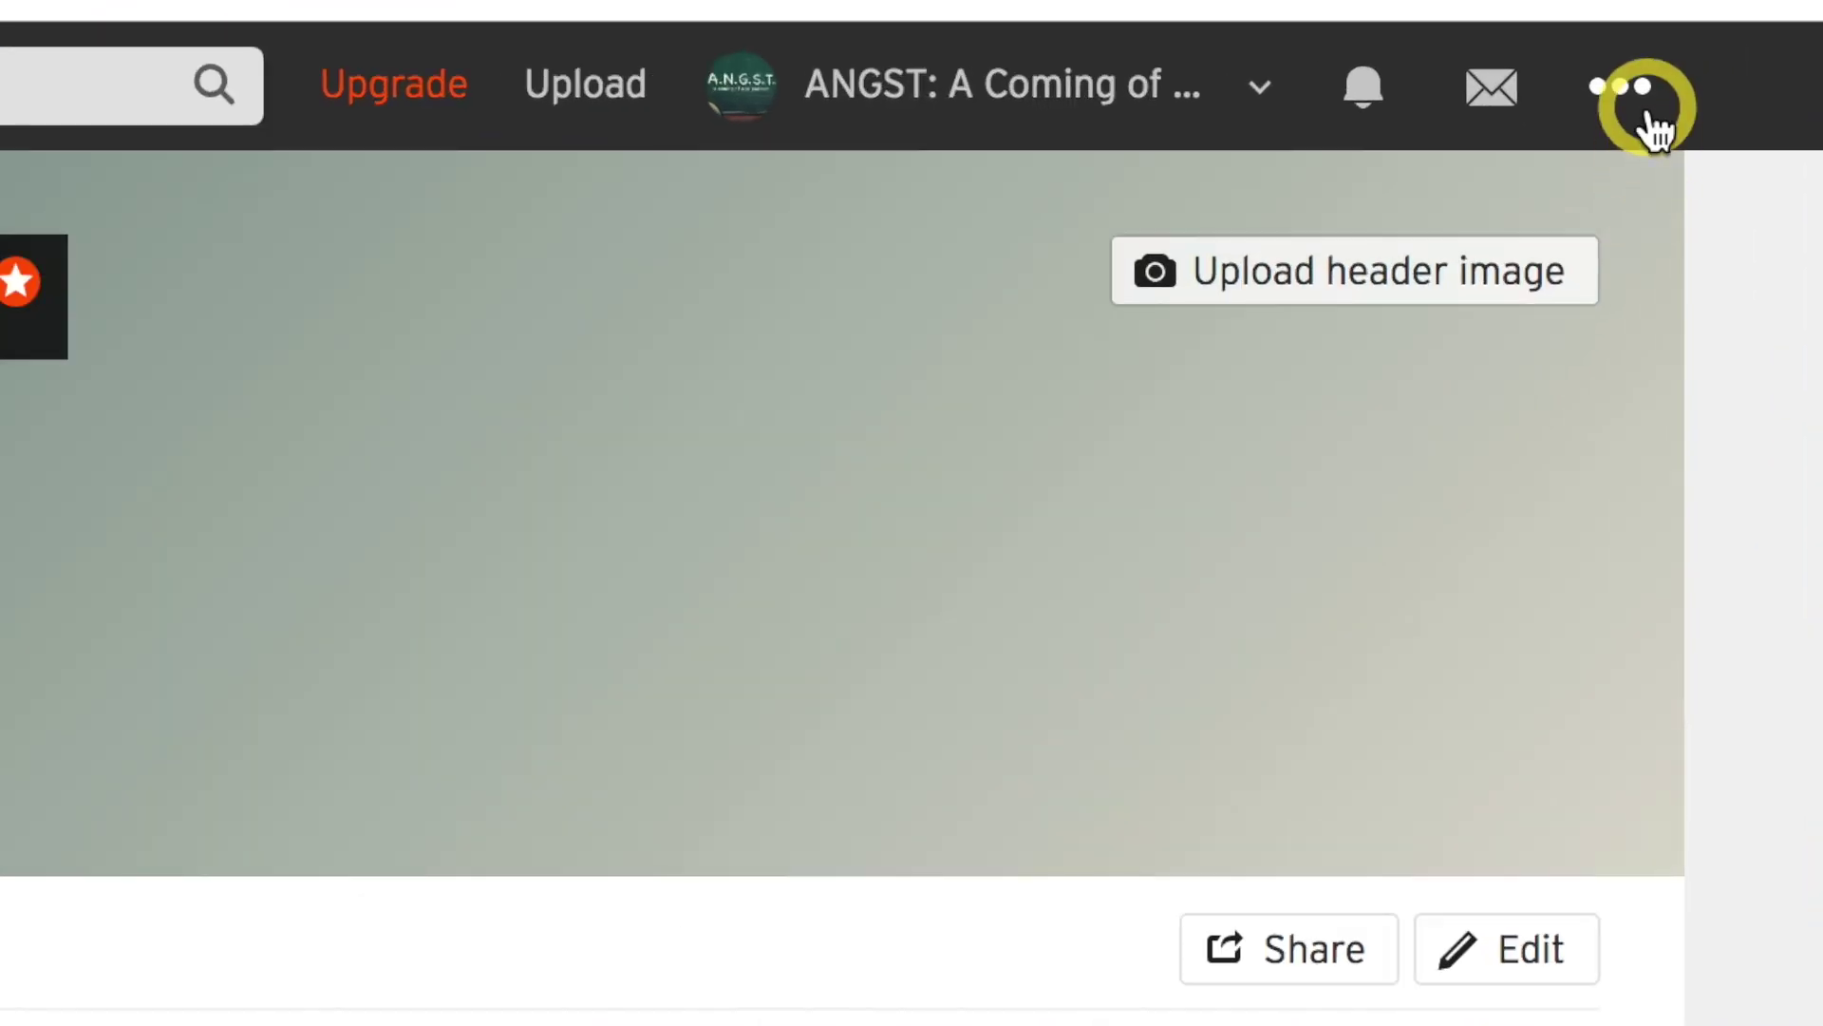
Set the RSS feed's displayed e-mail to the account e-mail under Settings > Content.
click(1671, 198)
click(1526, 792)
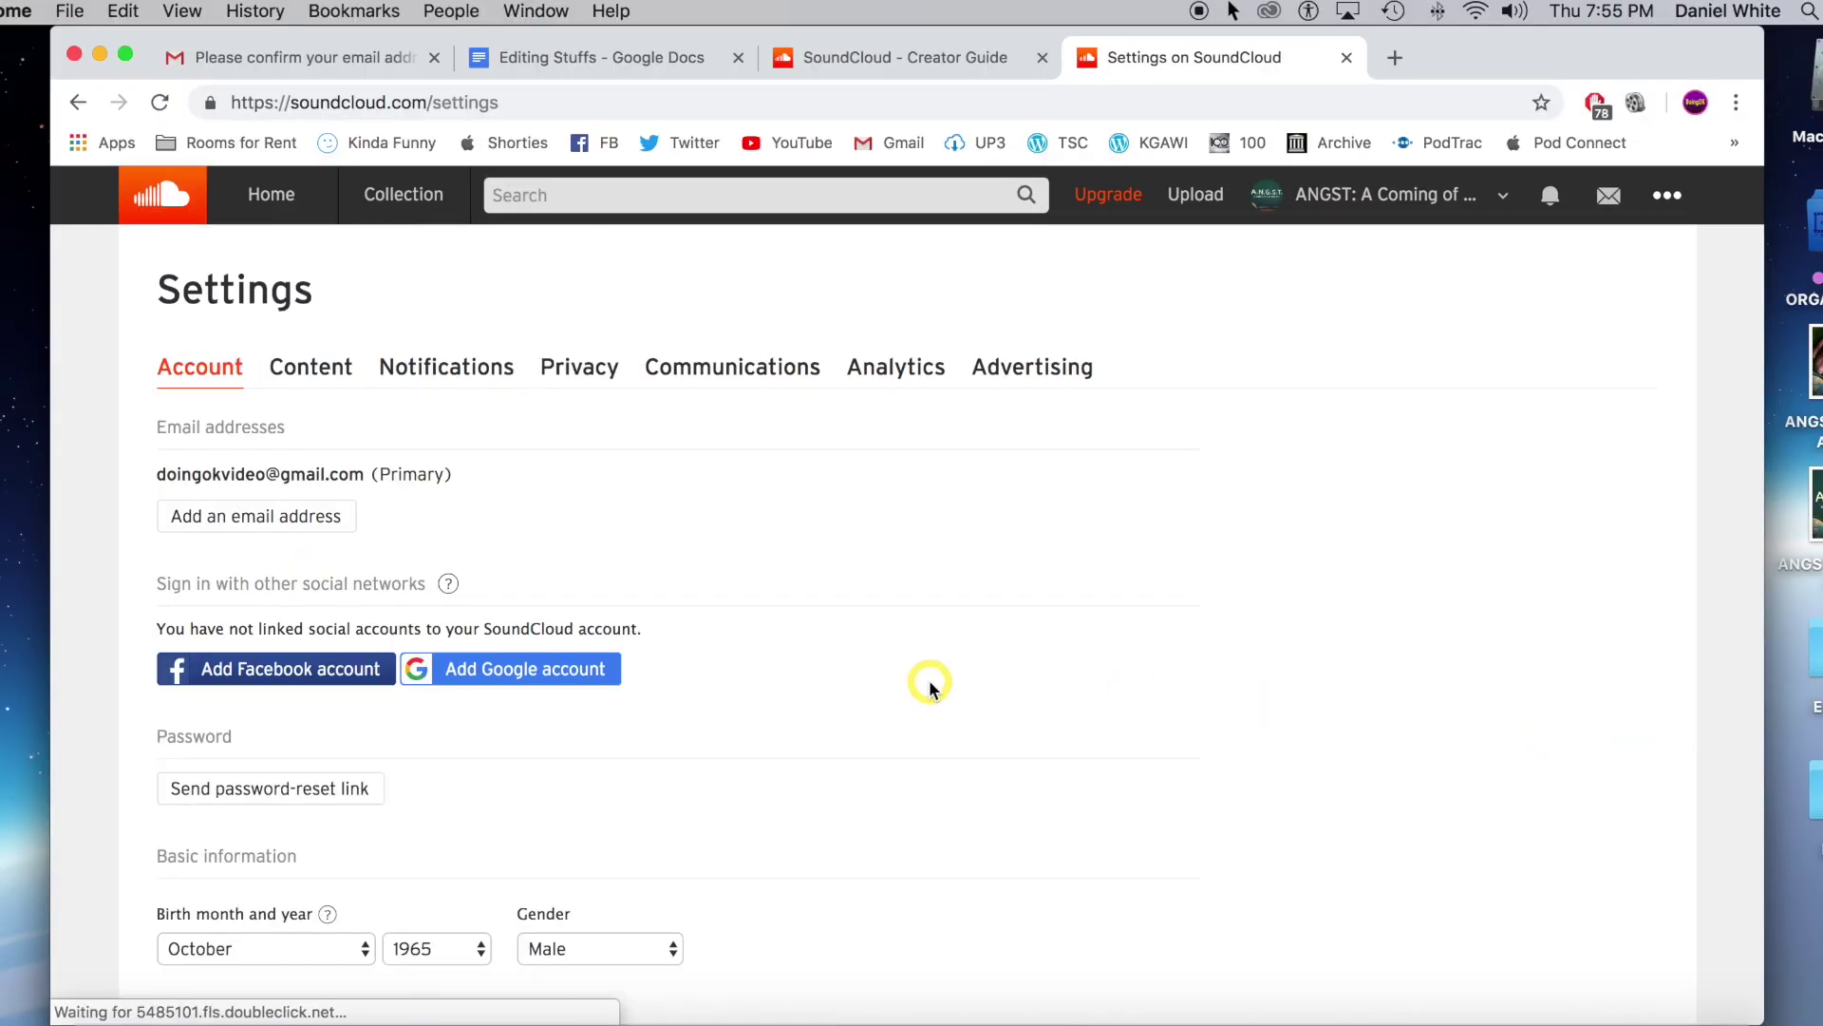
scroll(936, 683, down, 3)
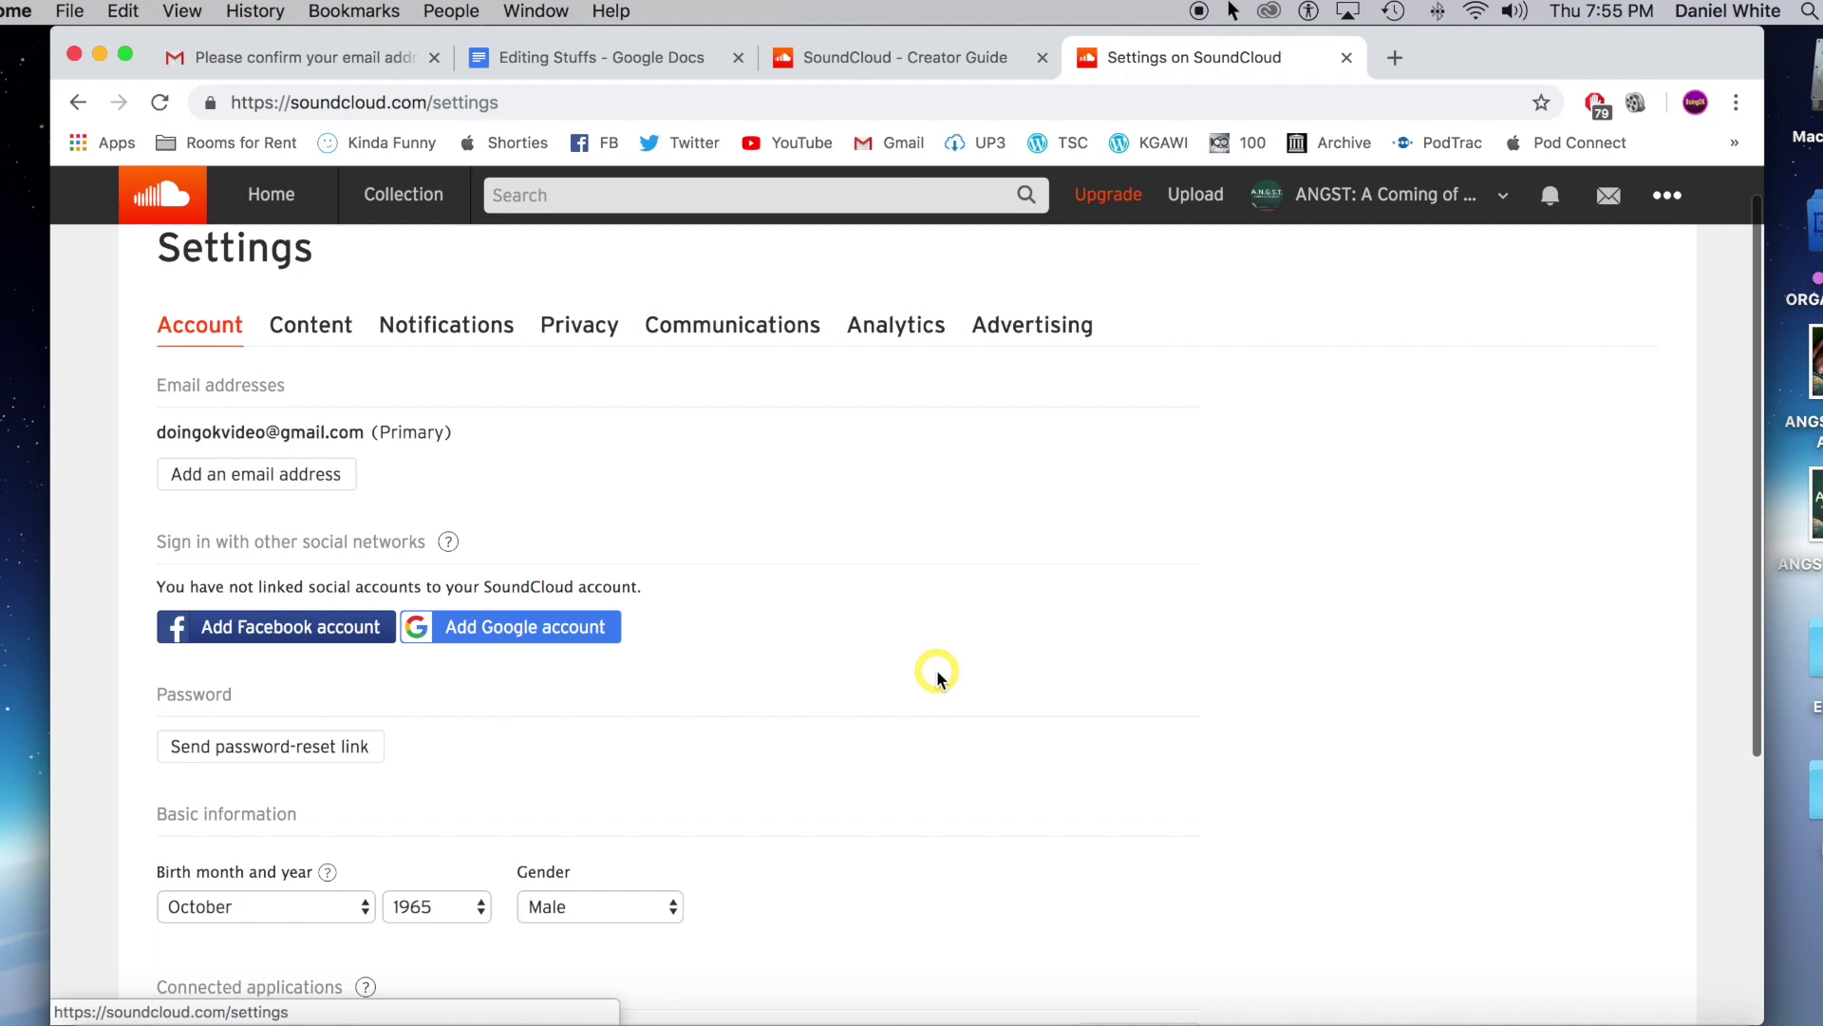
scroll(951, 622, up, 3)
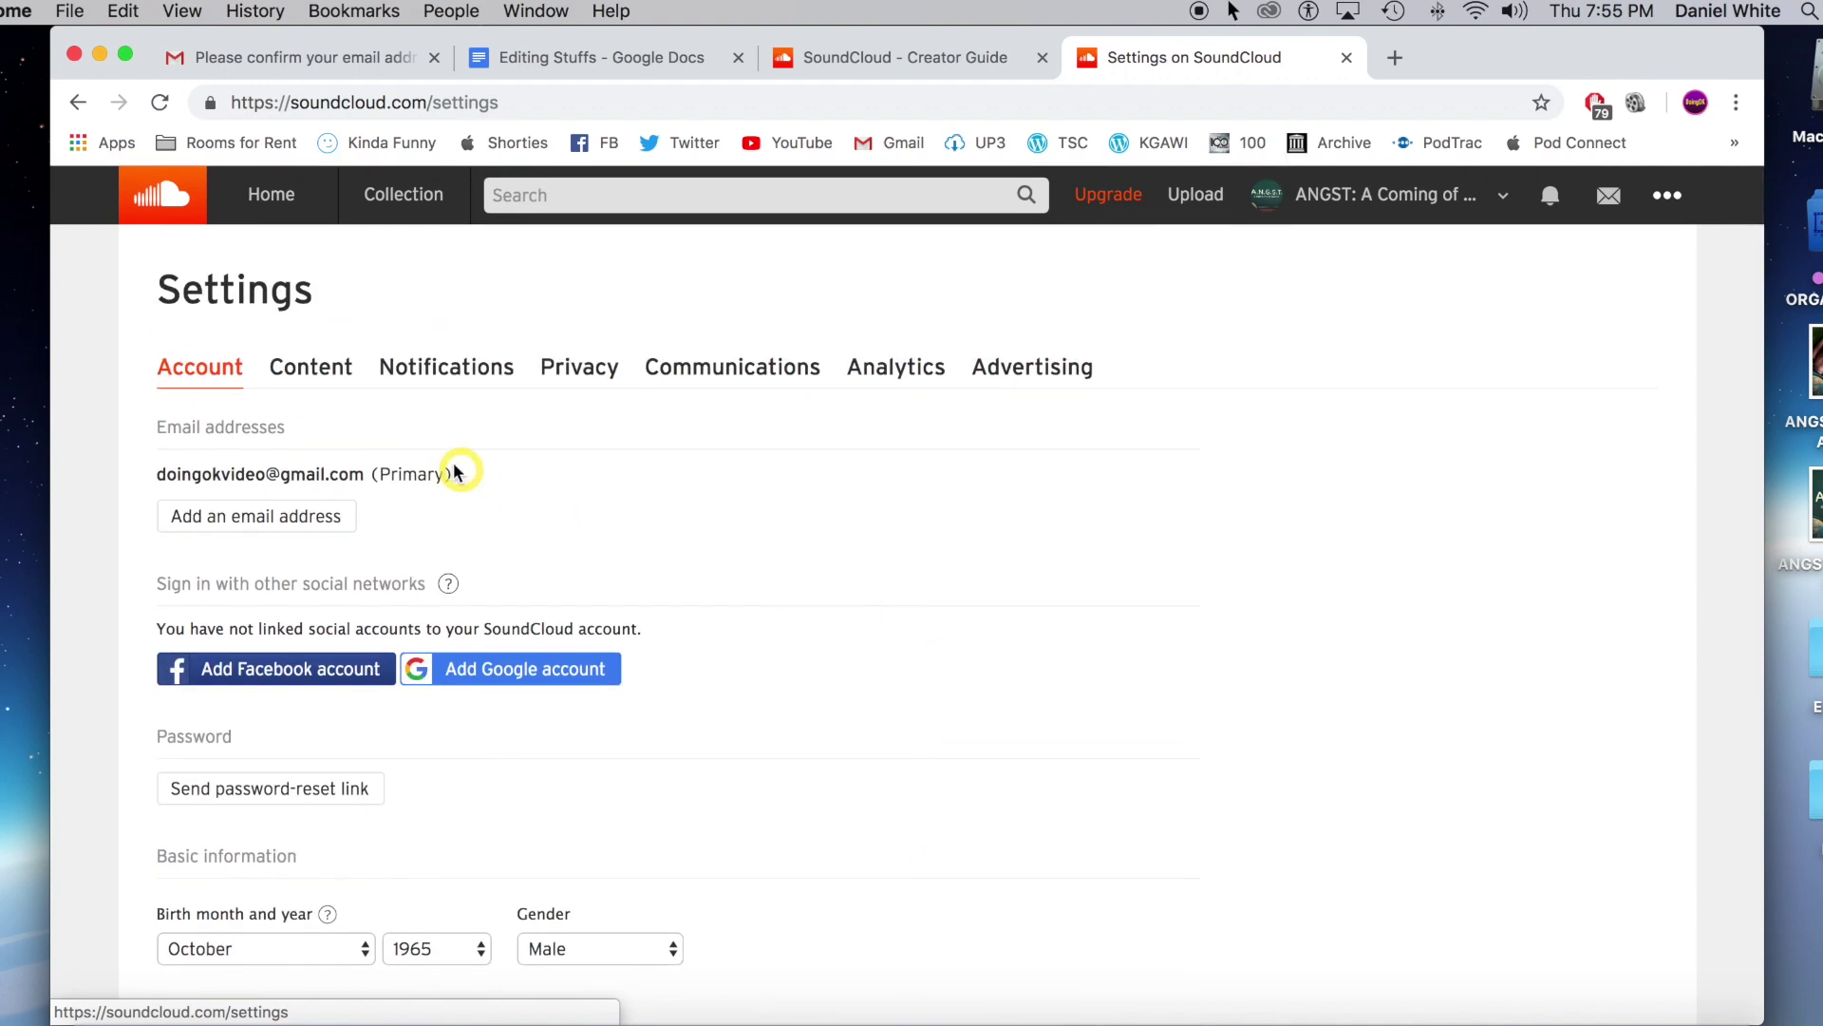
click(326, 372)
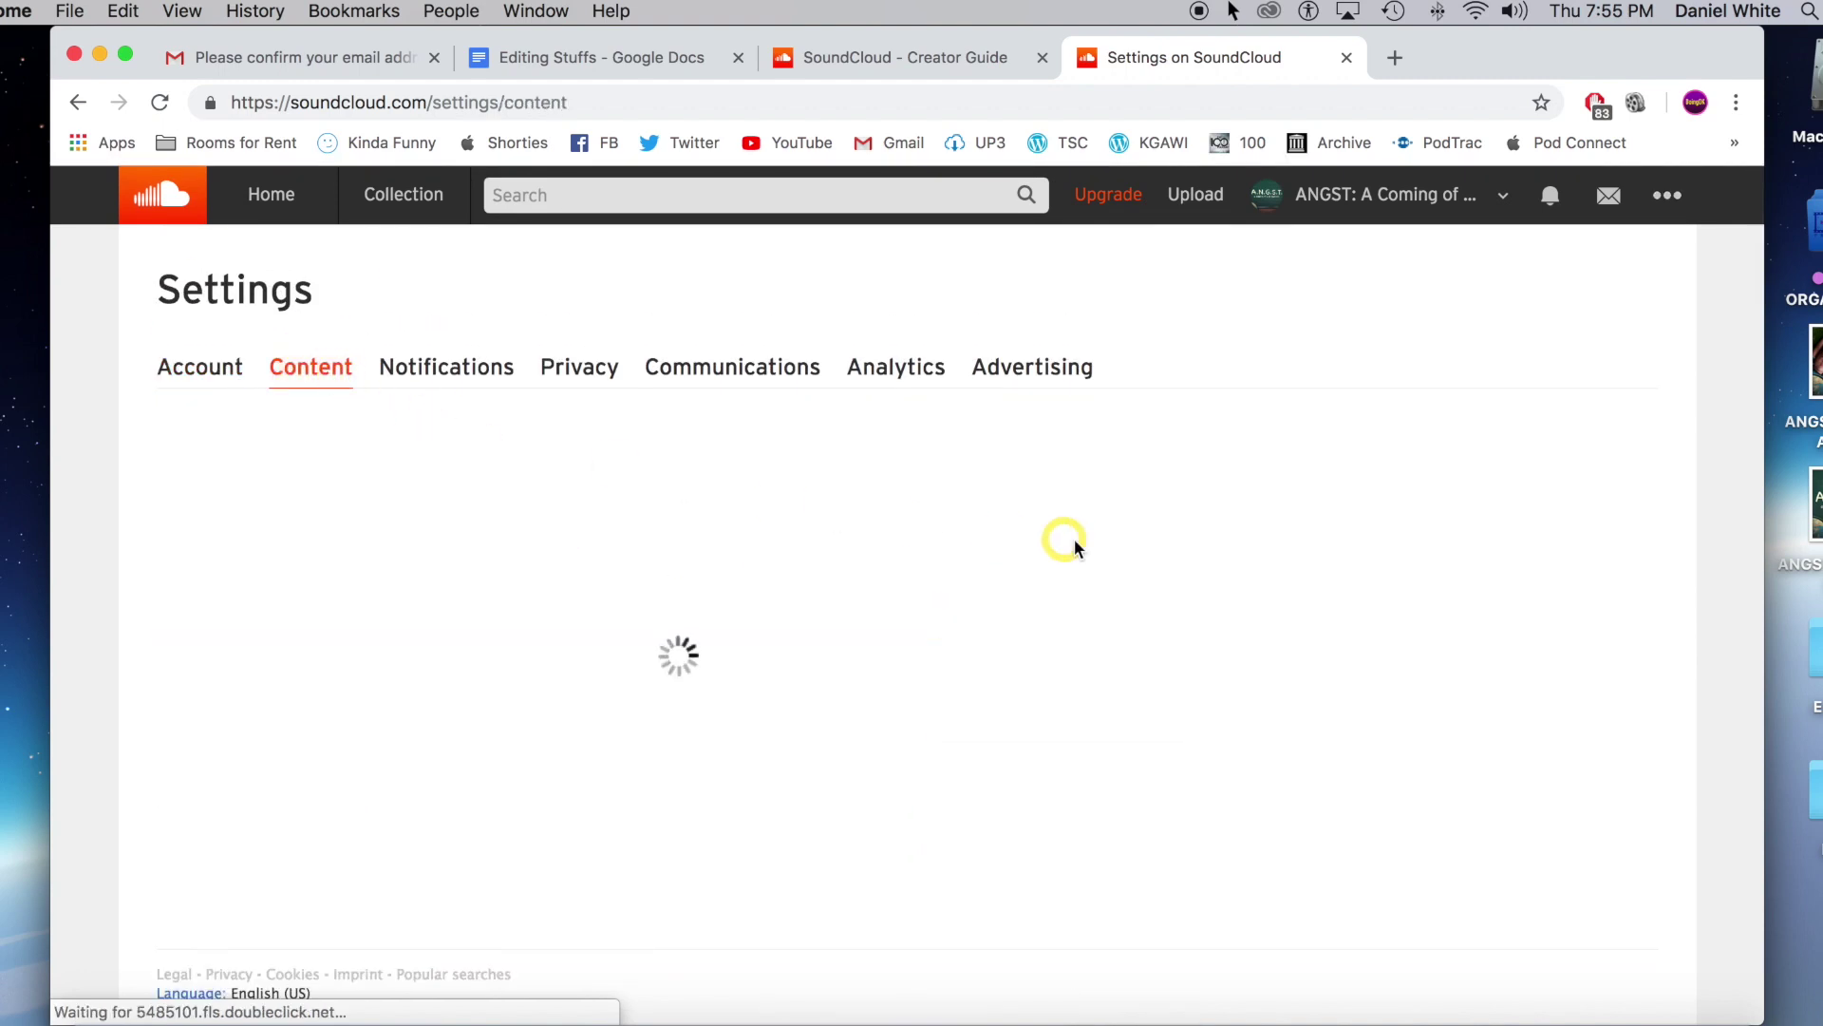
scroll(1092, 456, down, 3)
click(1467, 353)
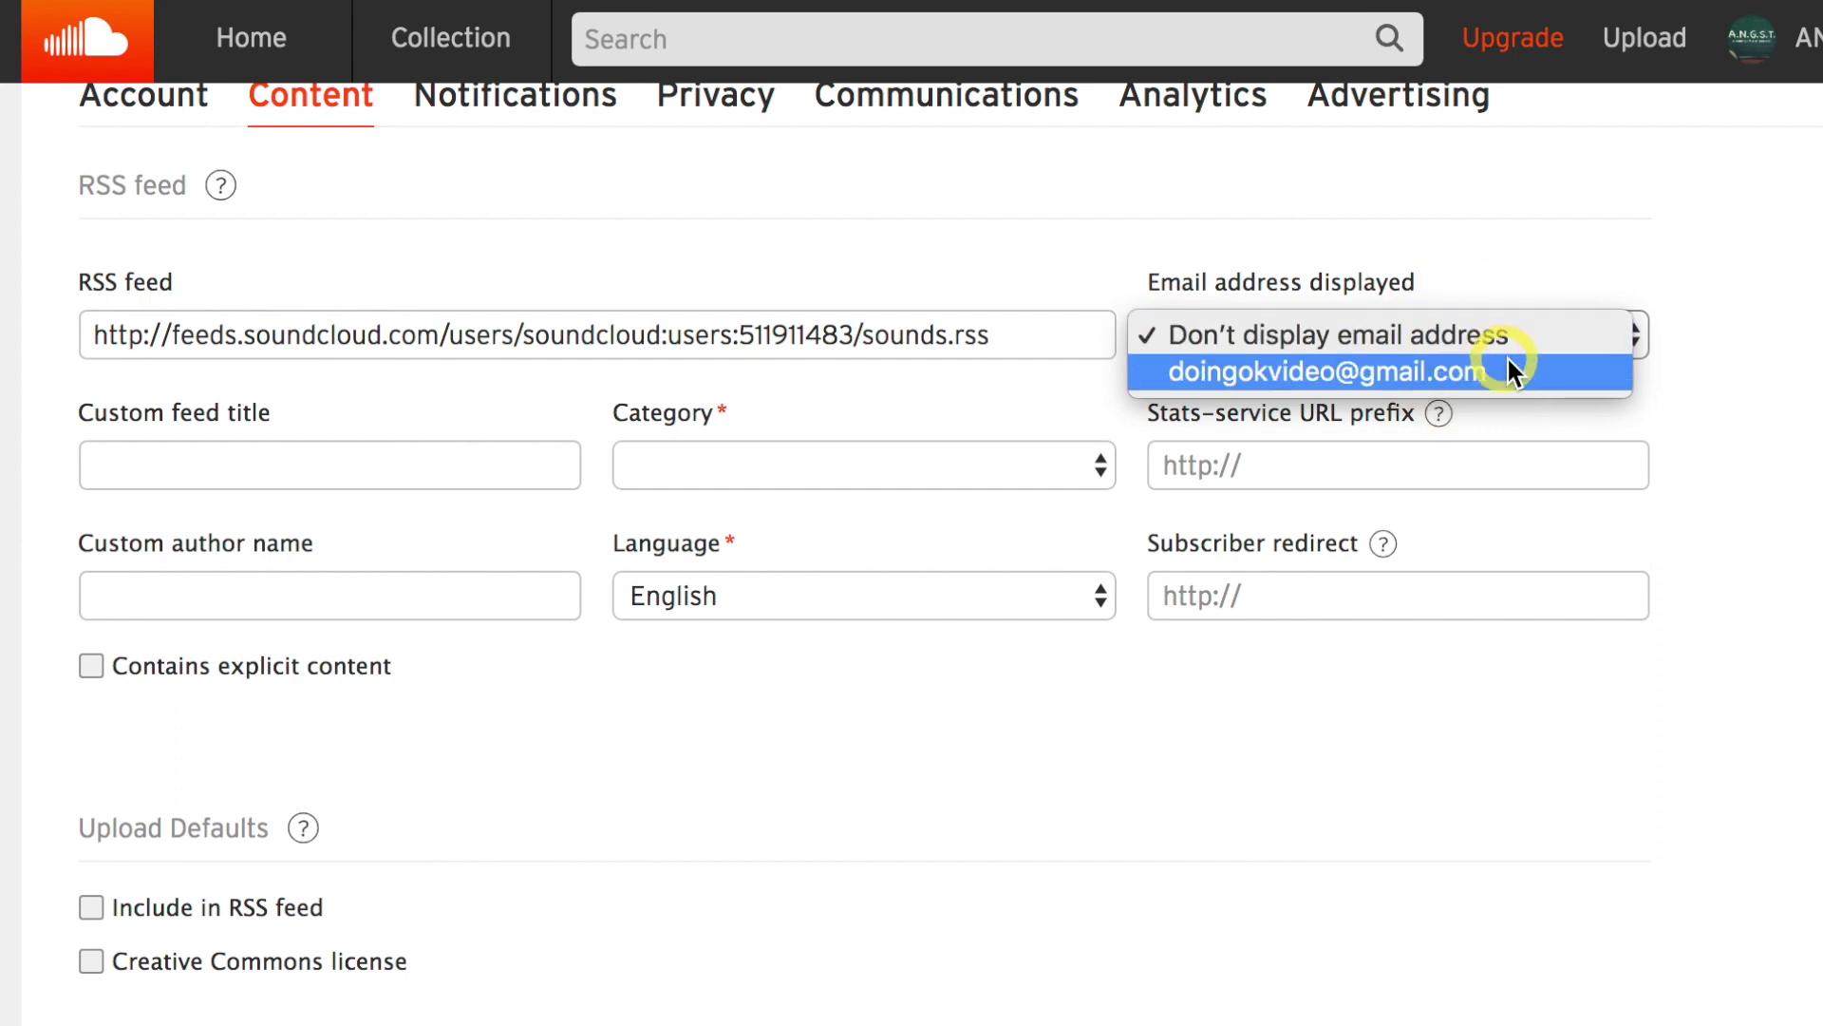
click(1574, 370)
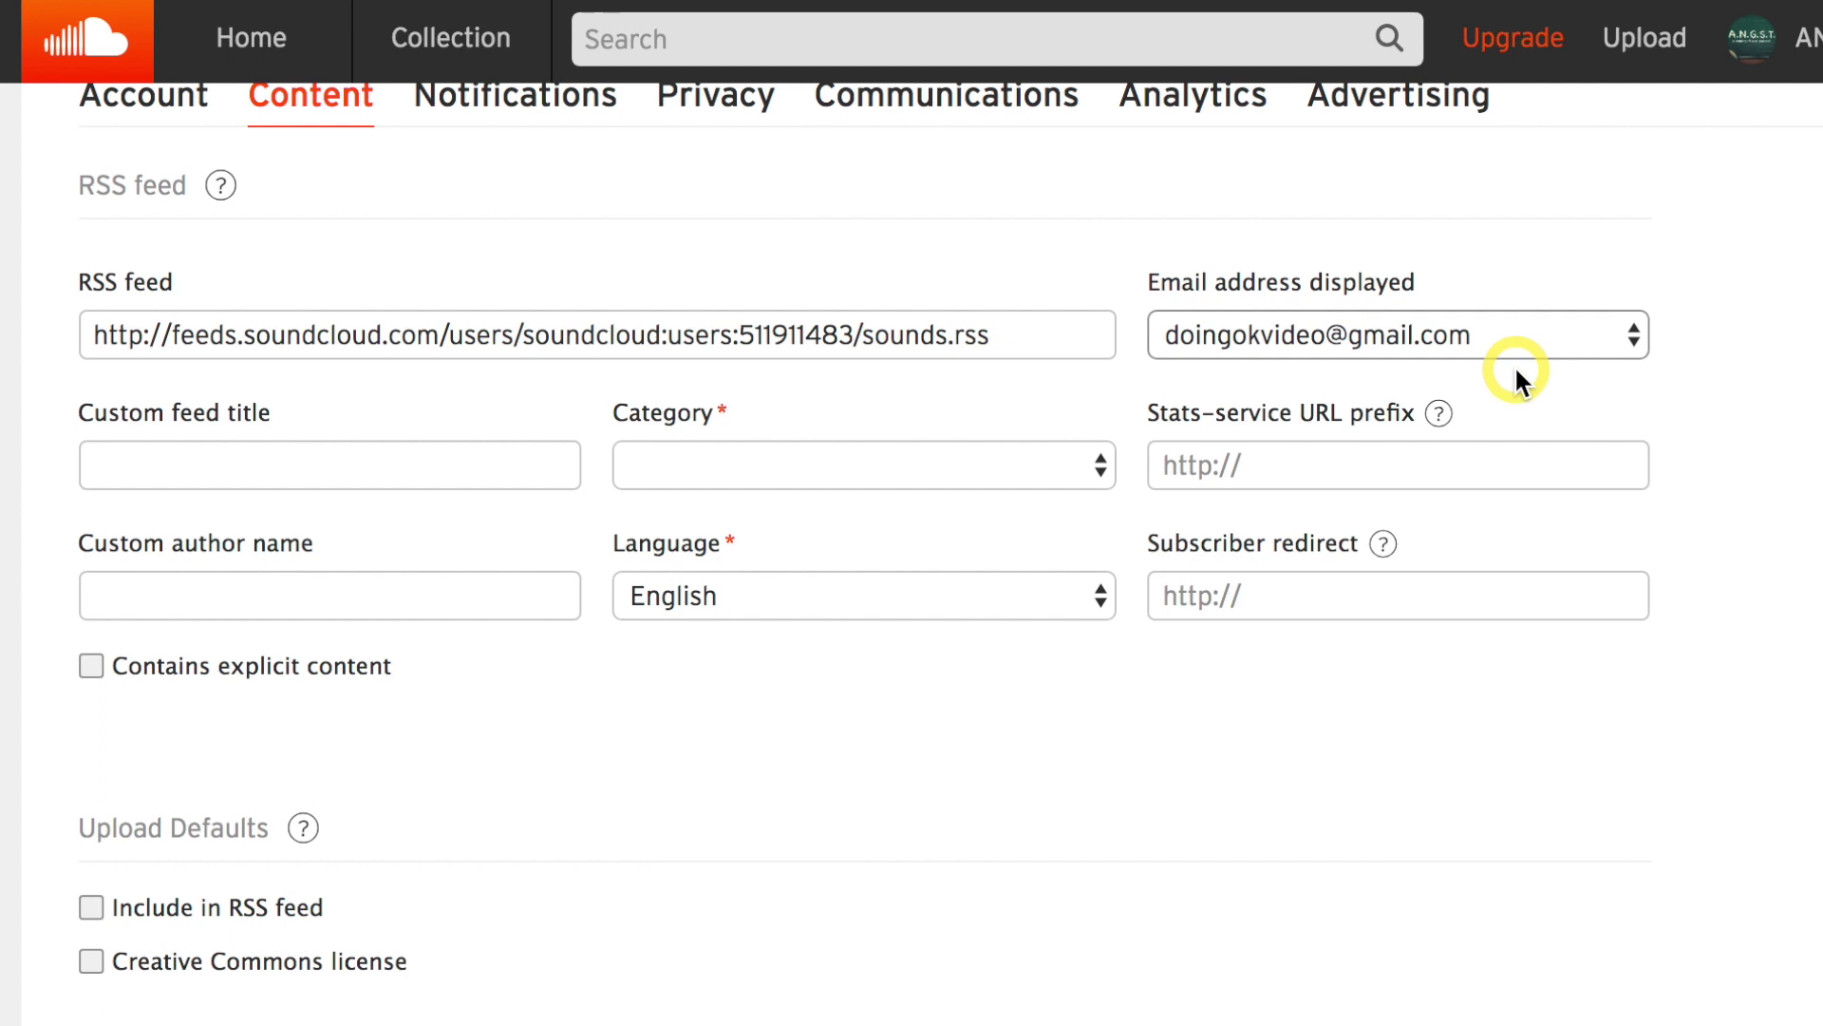
scroll(48, 599, up, 1)
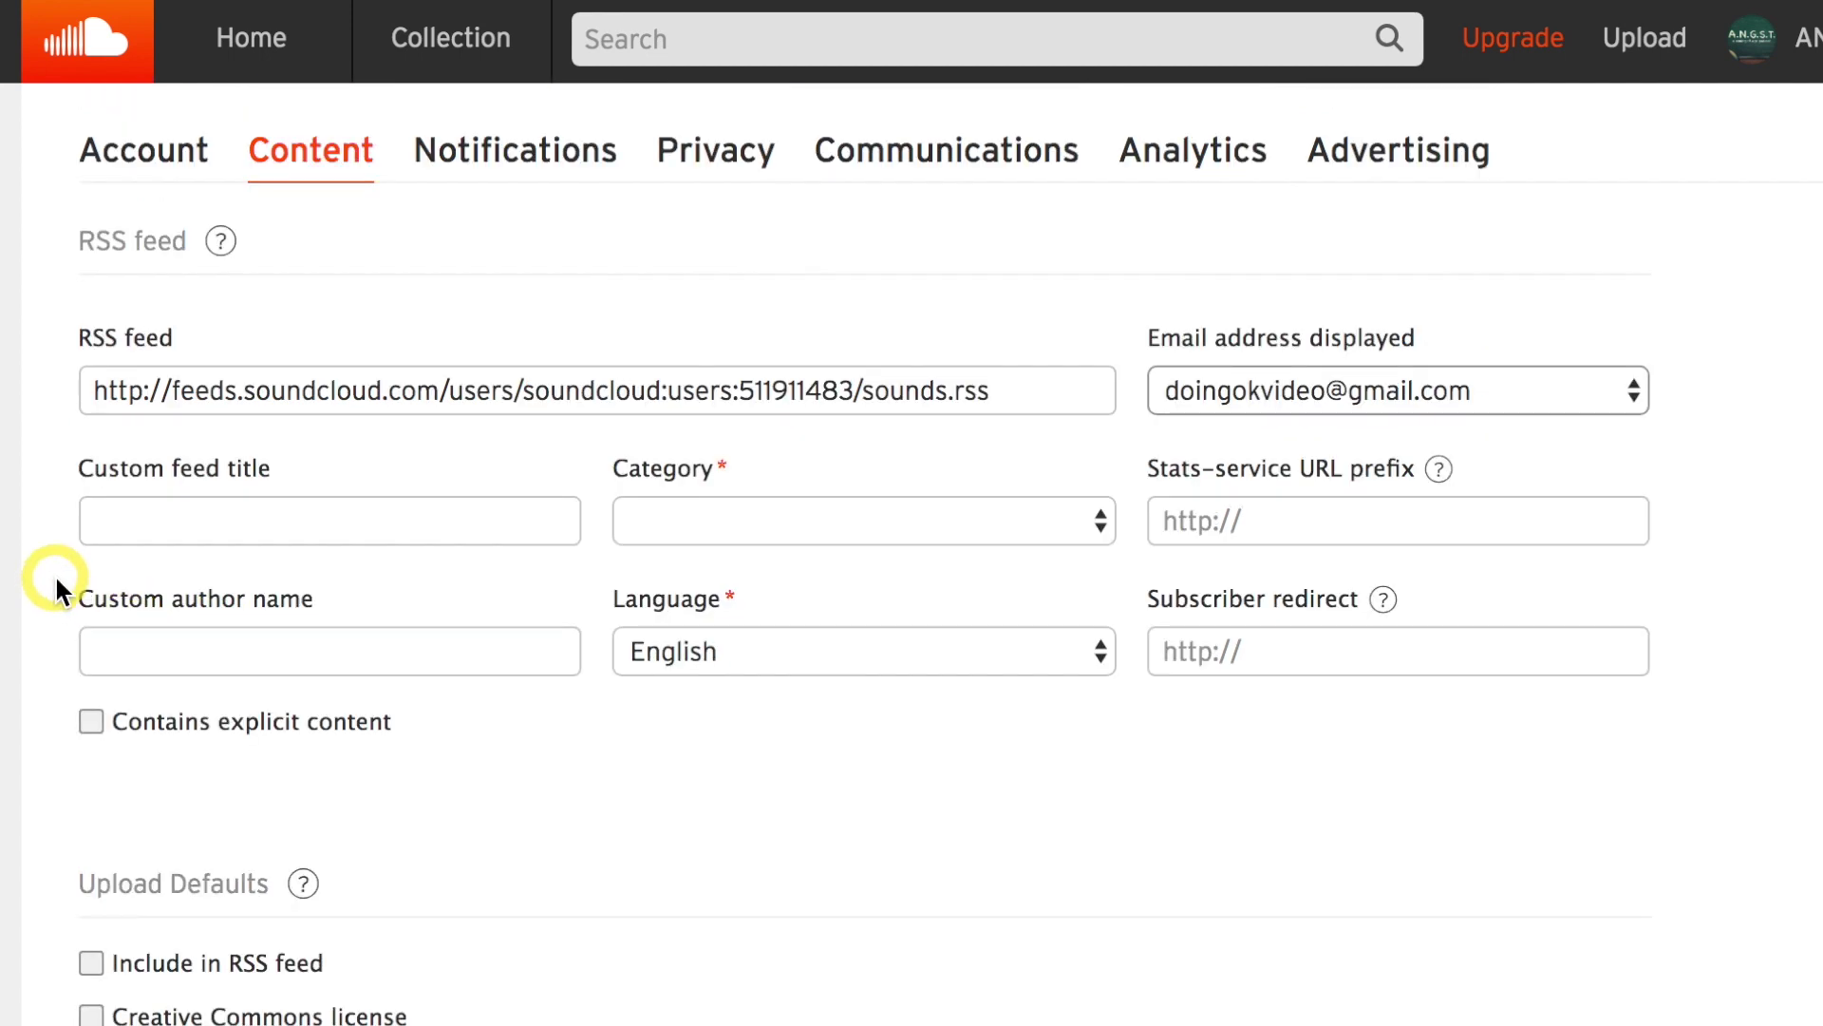
click(458, 615)
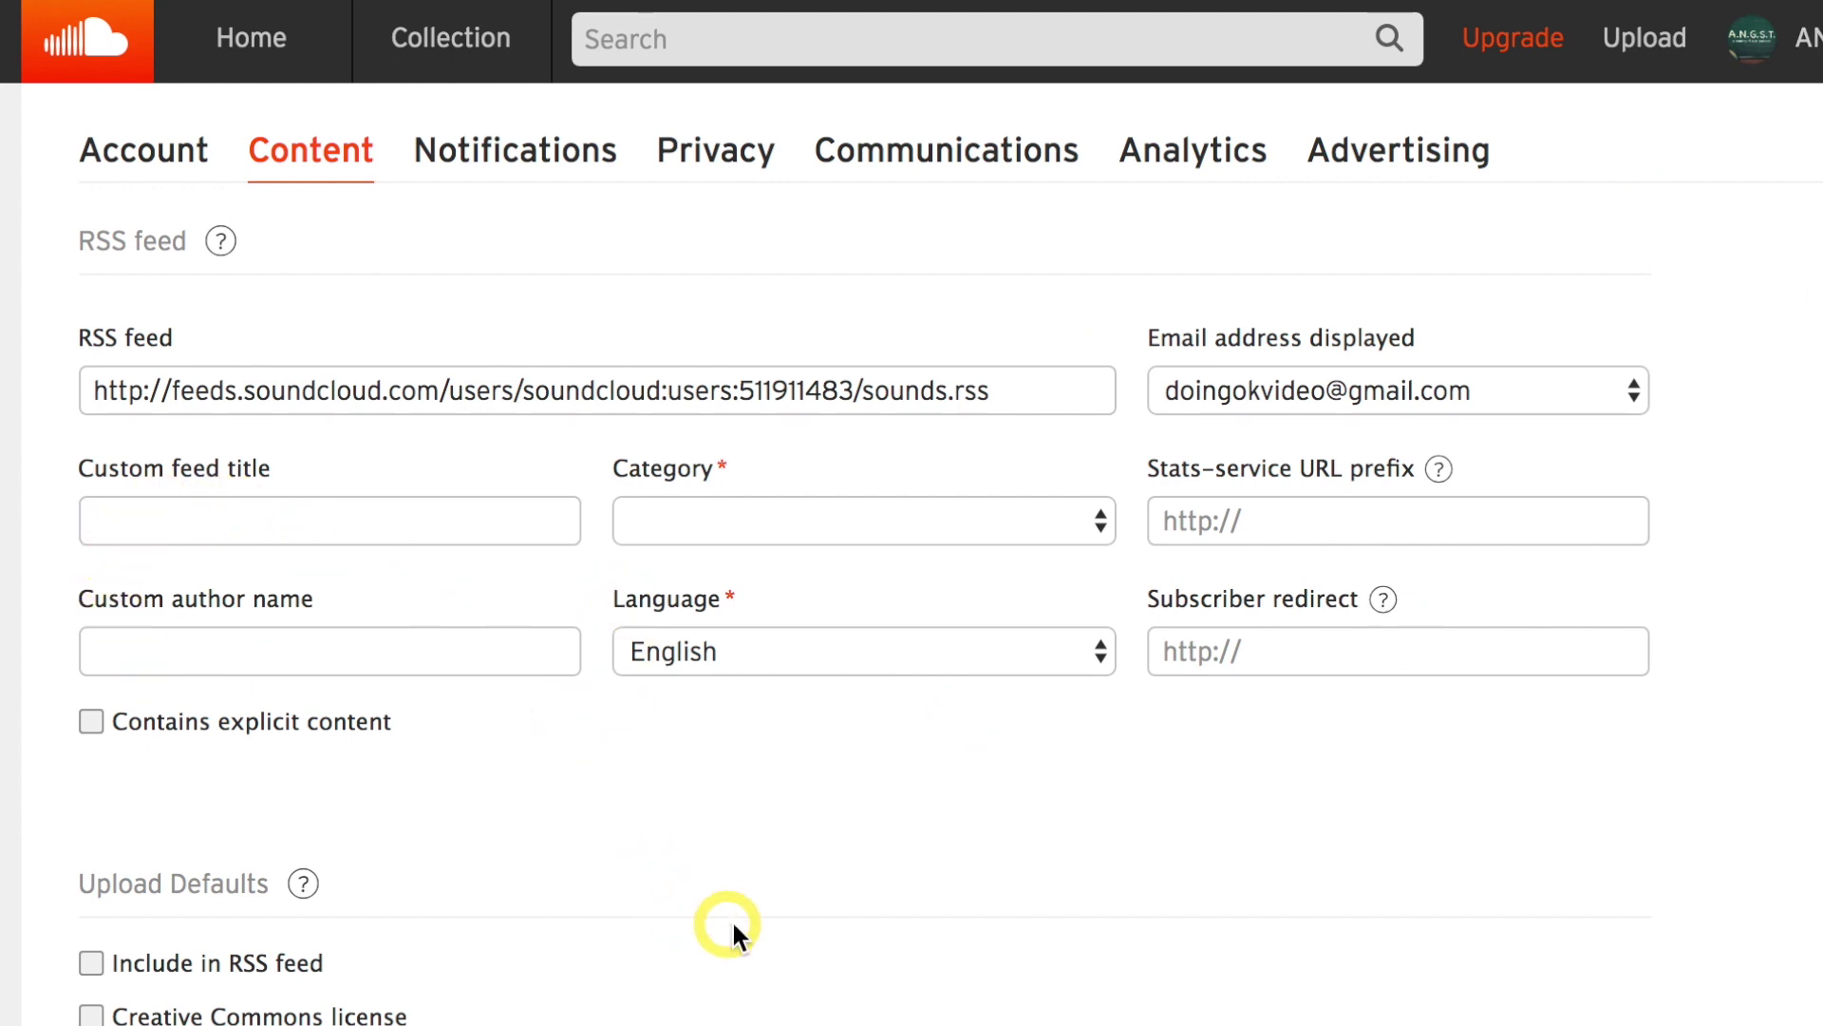
Set the podcast feed category to TV & Film.
click(990, 531)
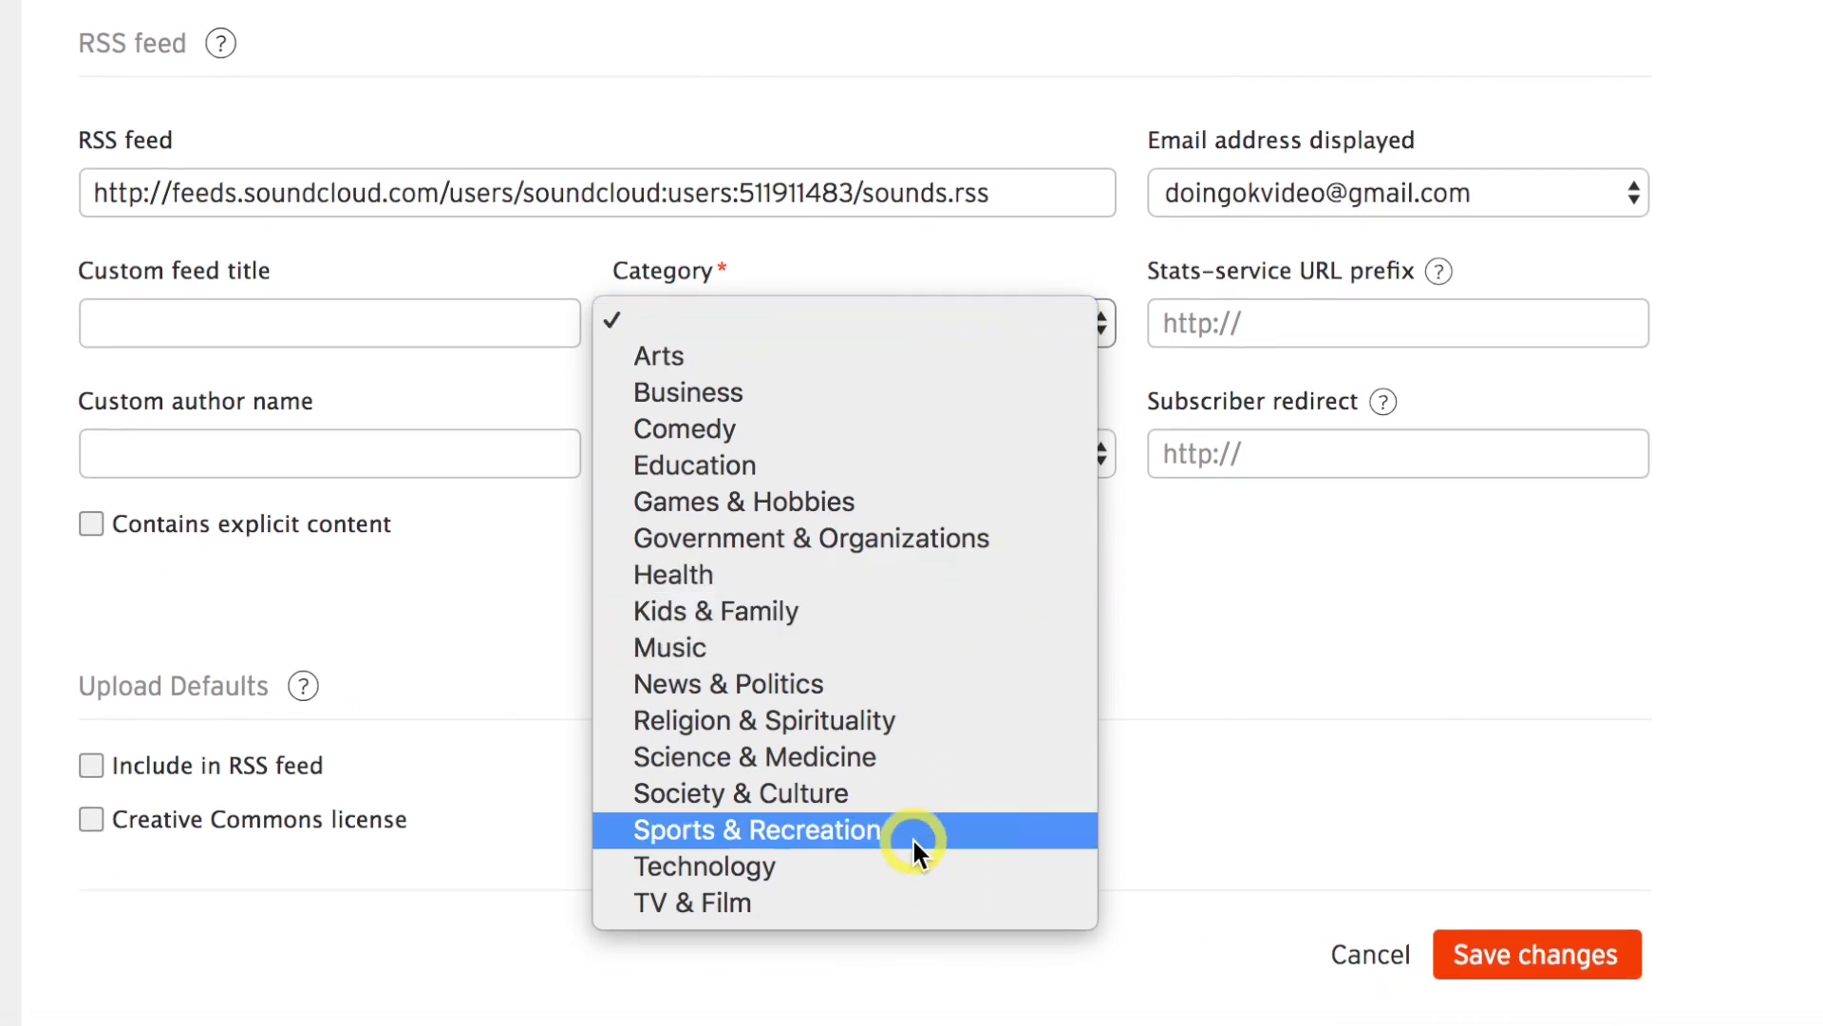
click(891, 895)
click(835, 374)
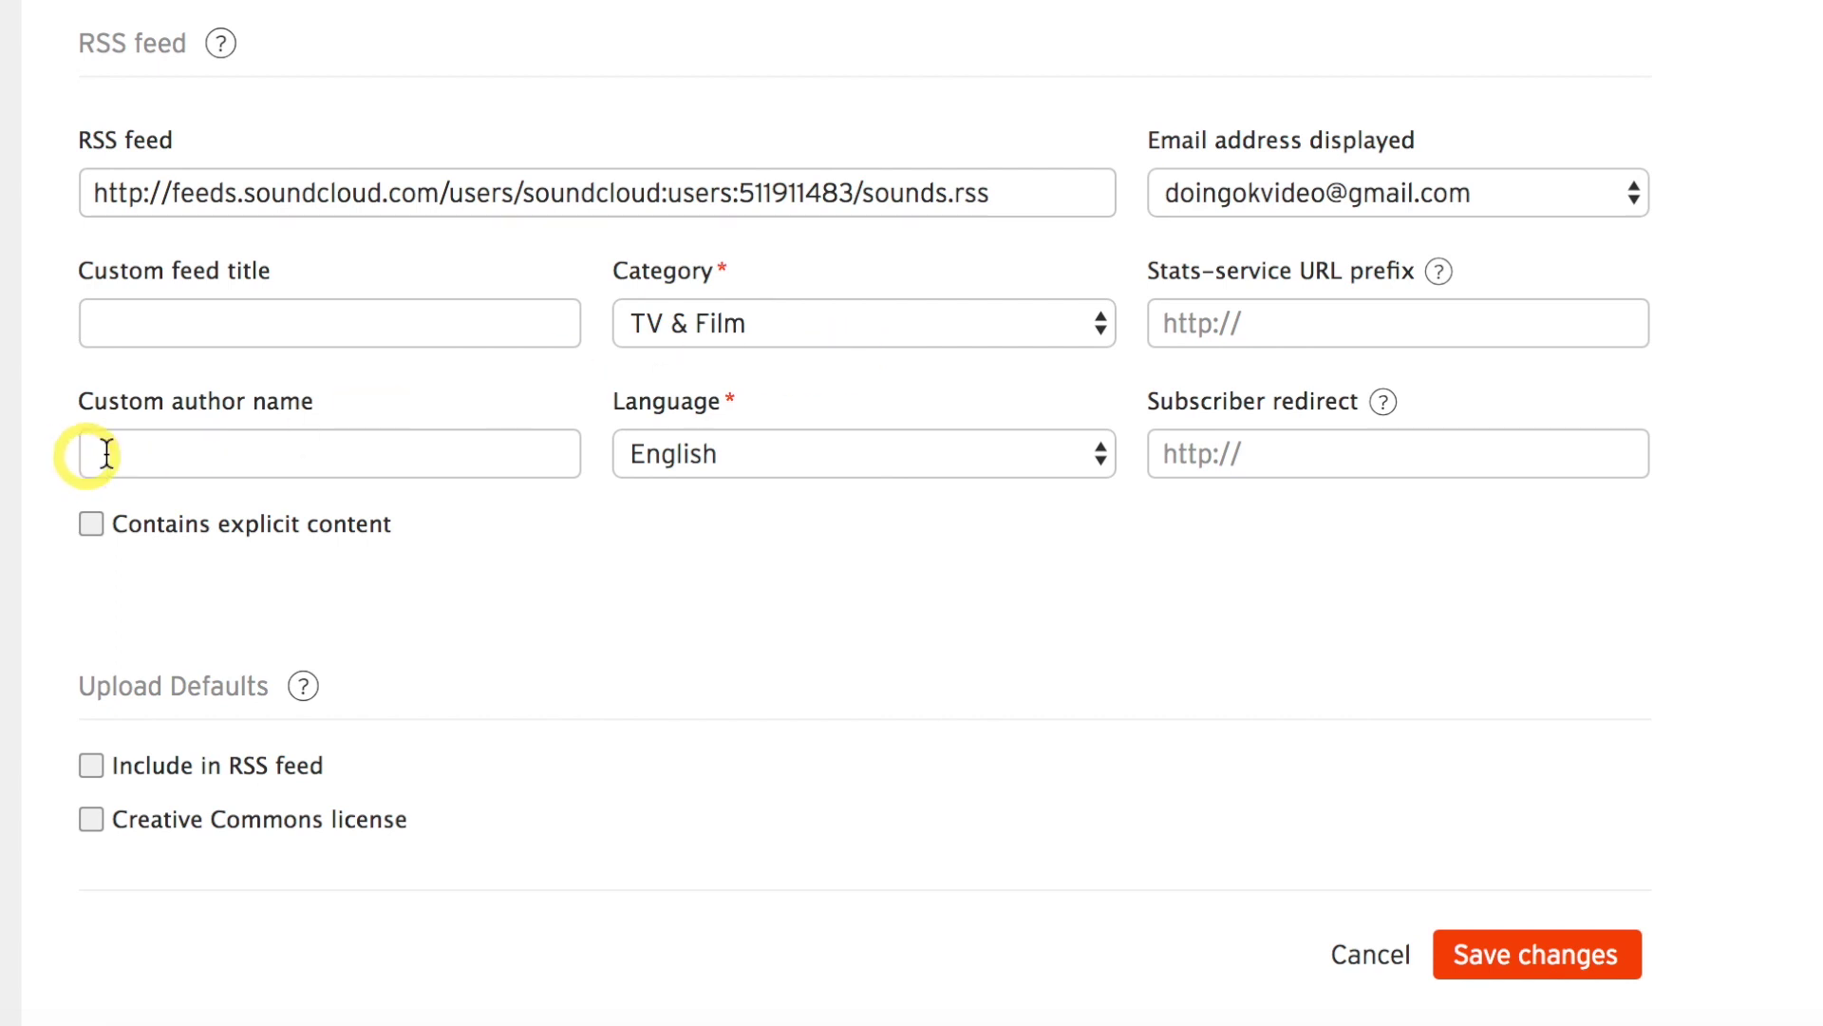
Enter DoingOK as the feed's custom author name.
click(294, 461)
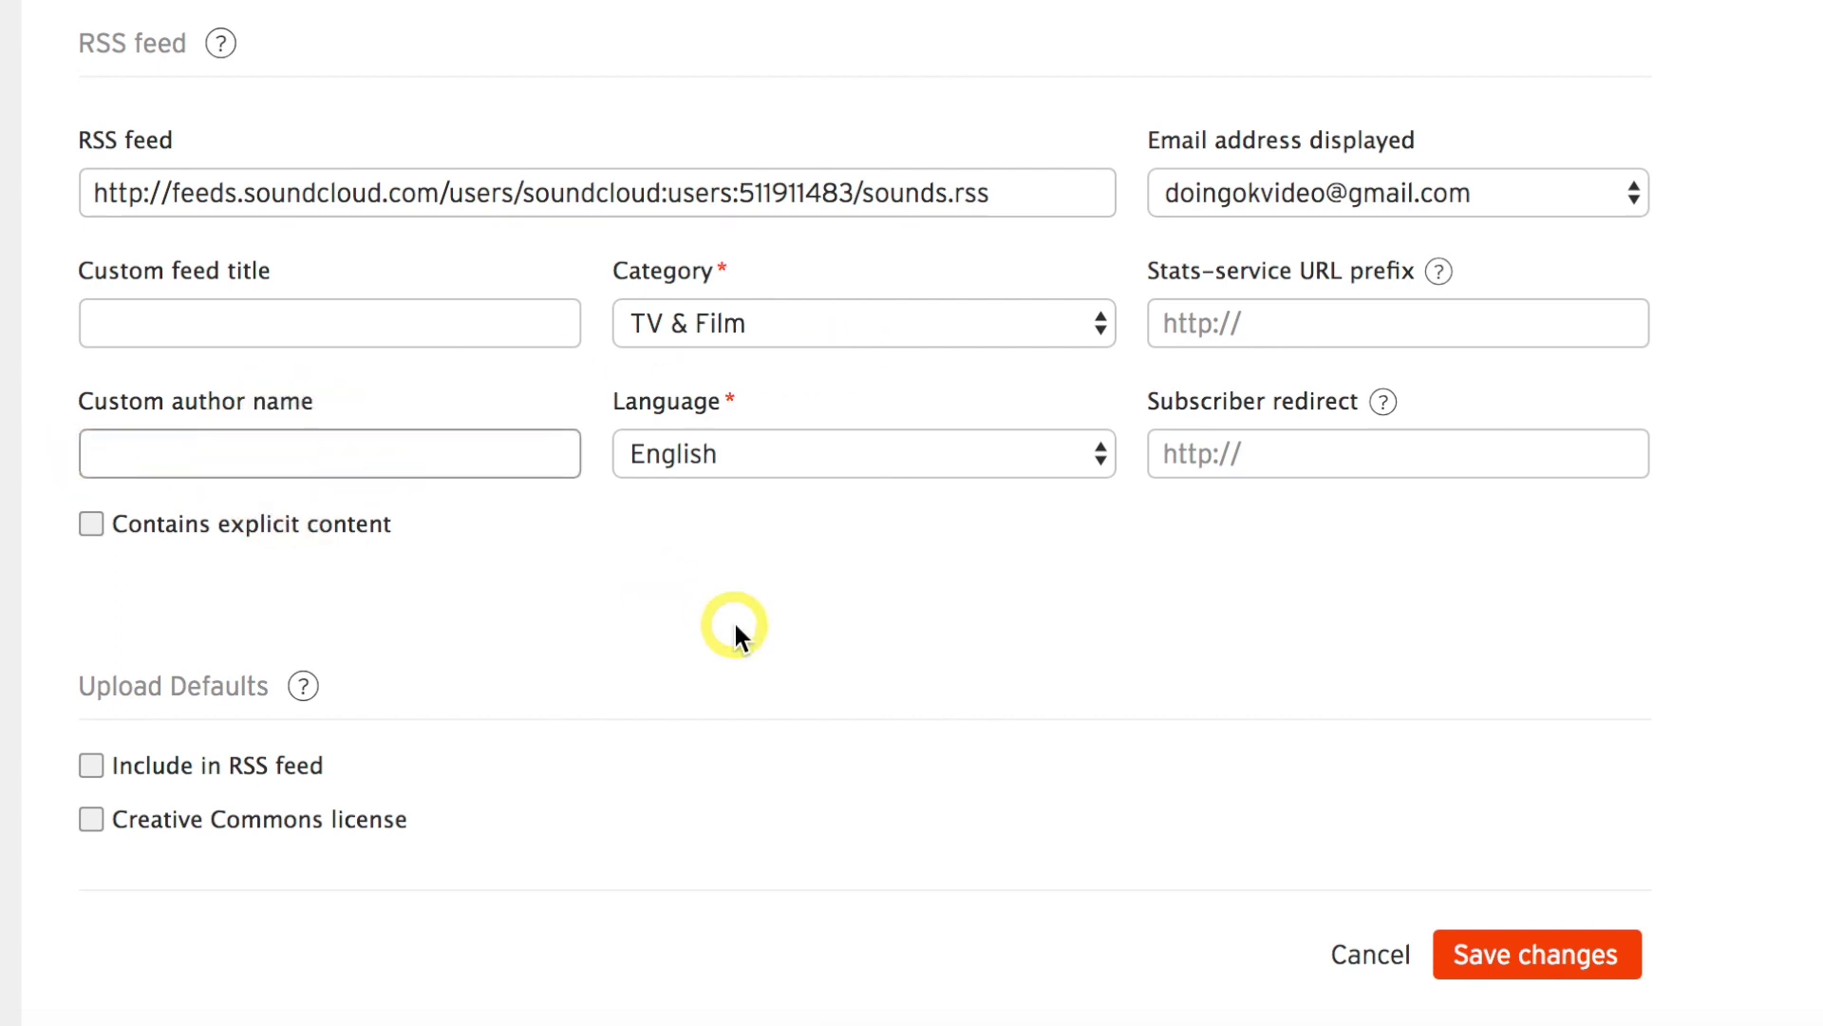
text(DoingOK)
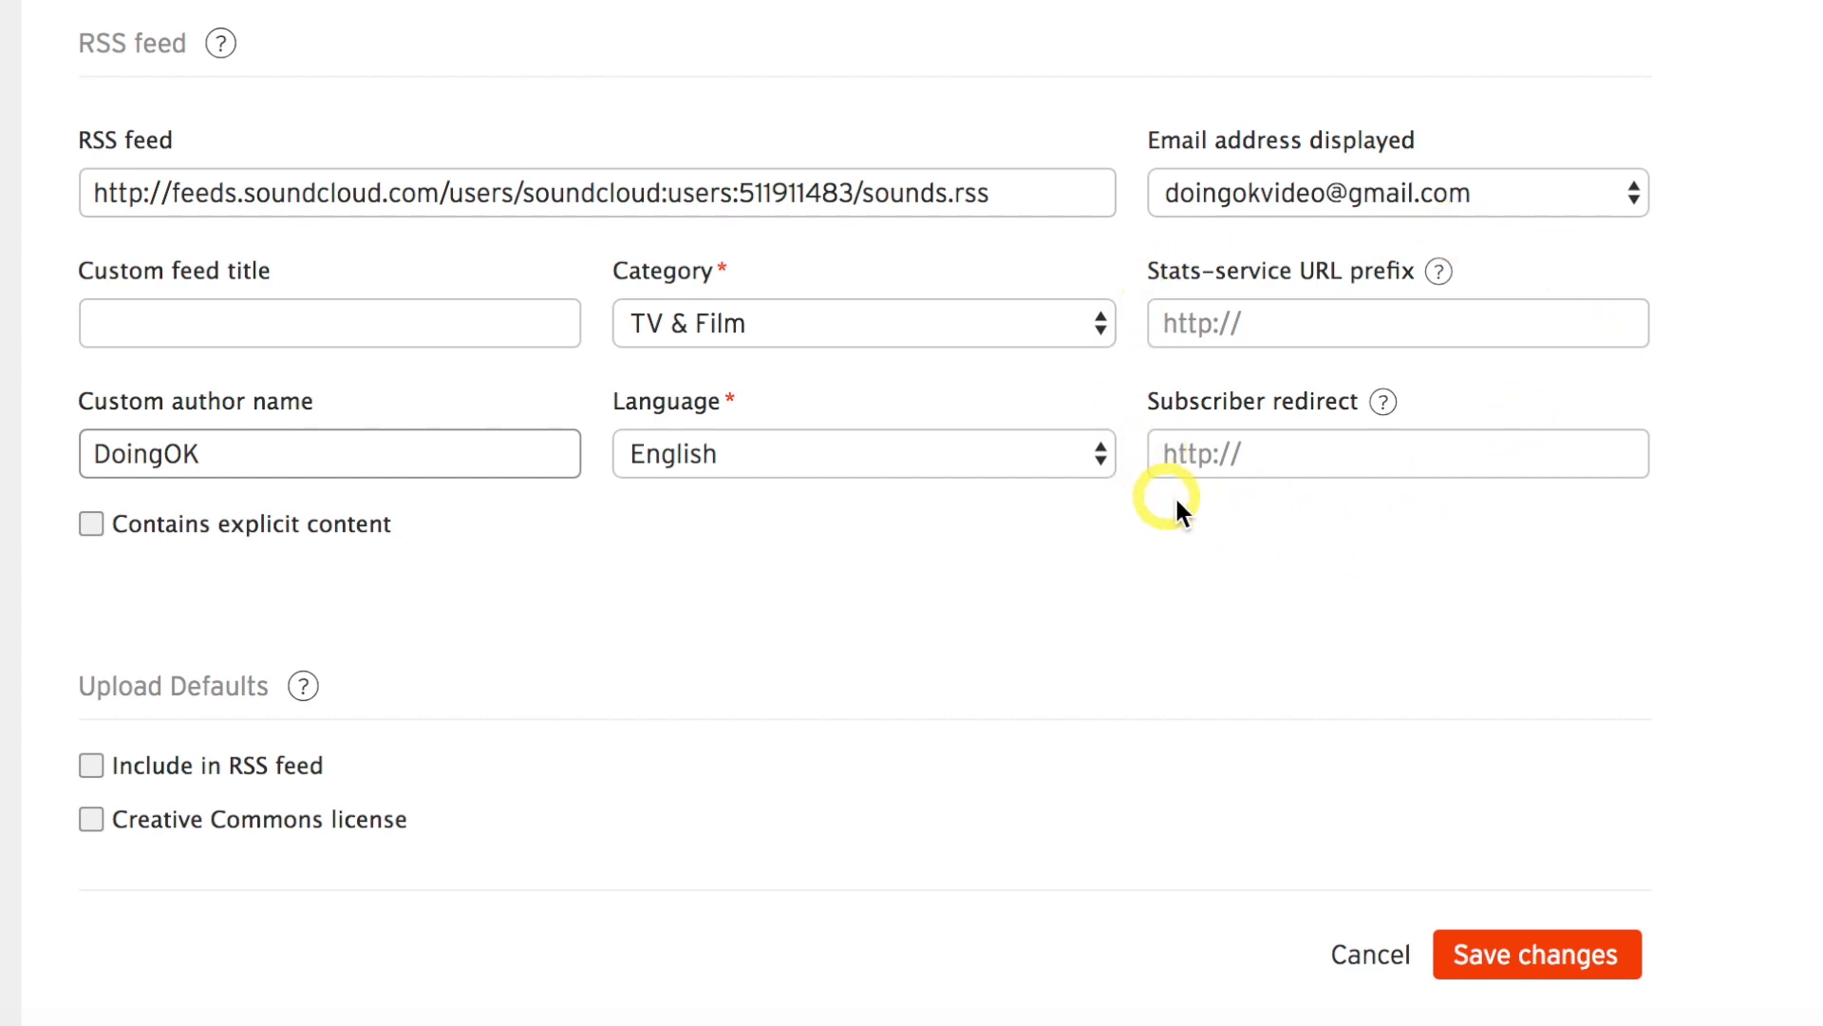
scroll(1764, 302, up, 1)
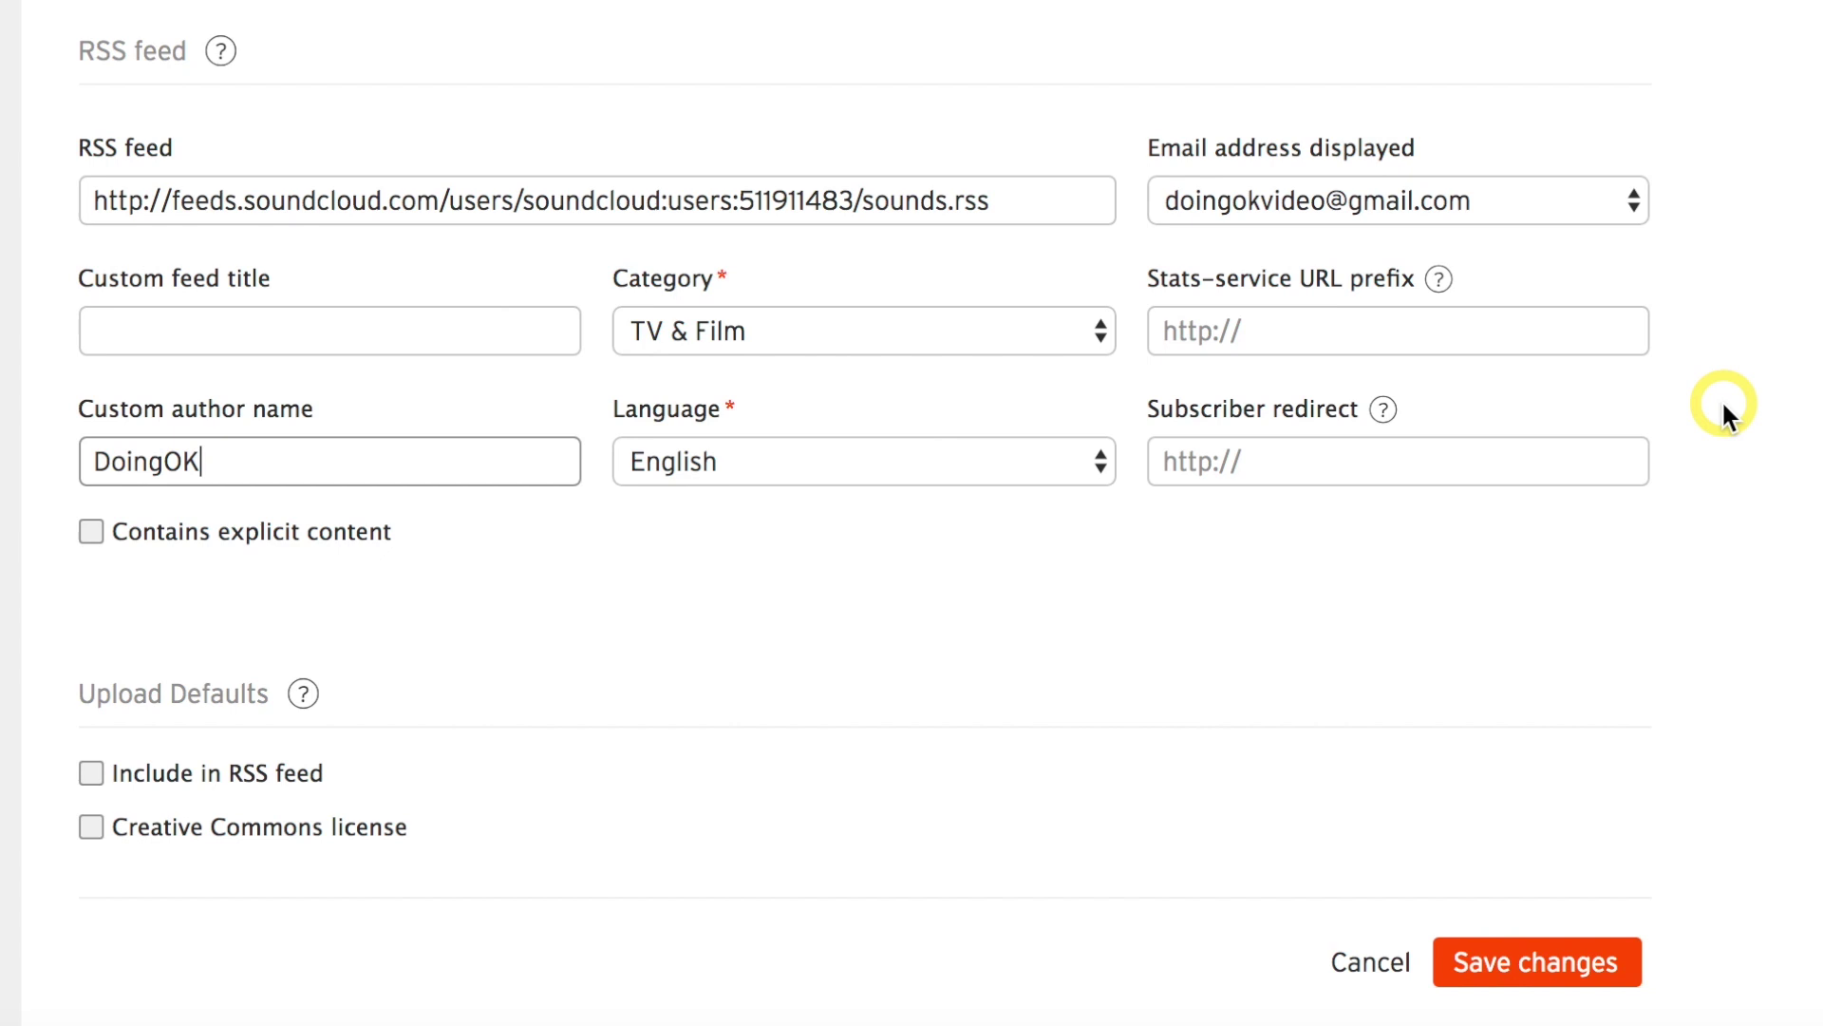
scroll(1722, 401, down, 1)
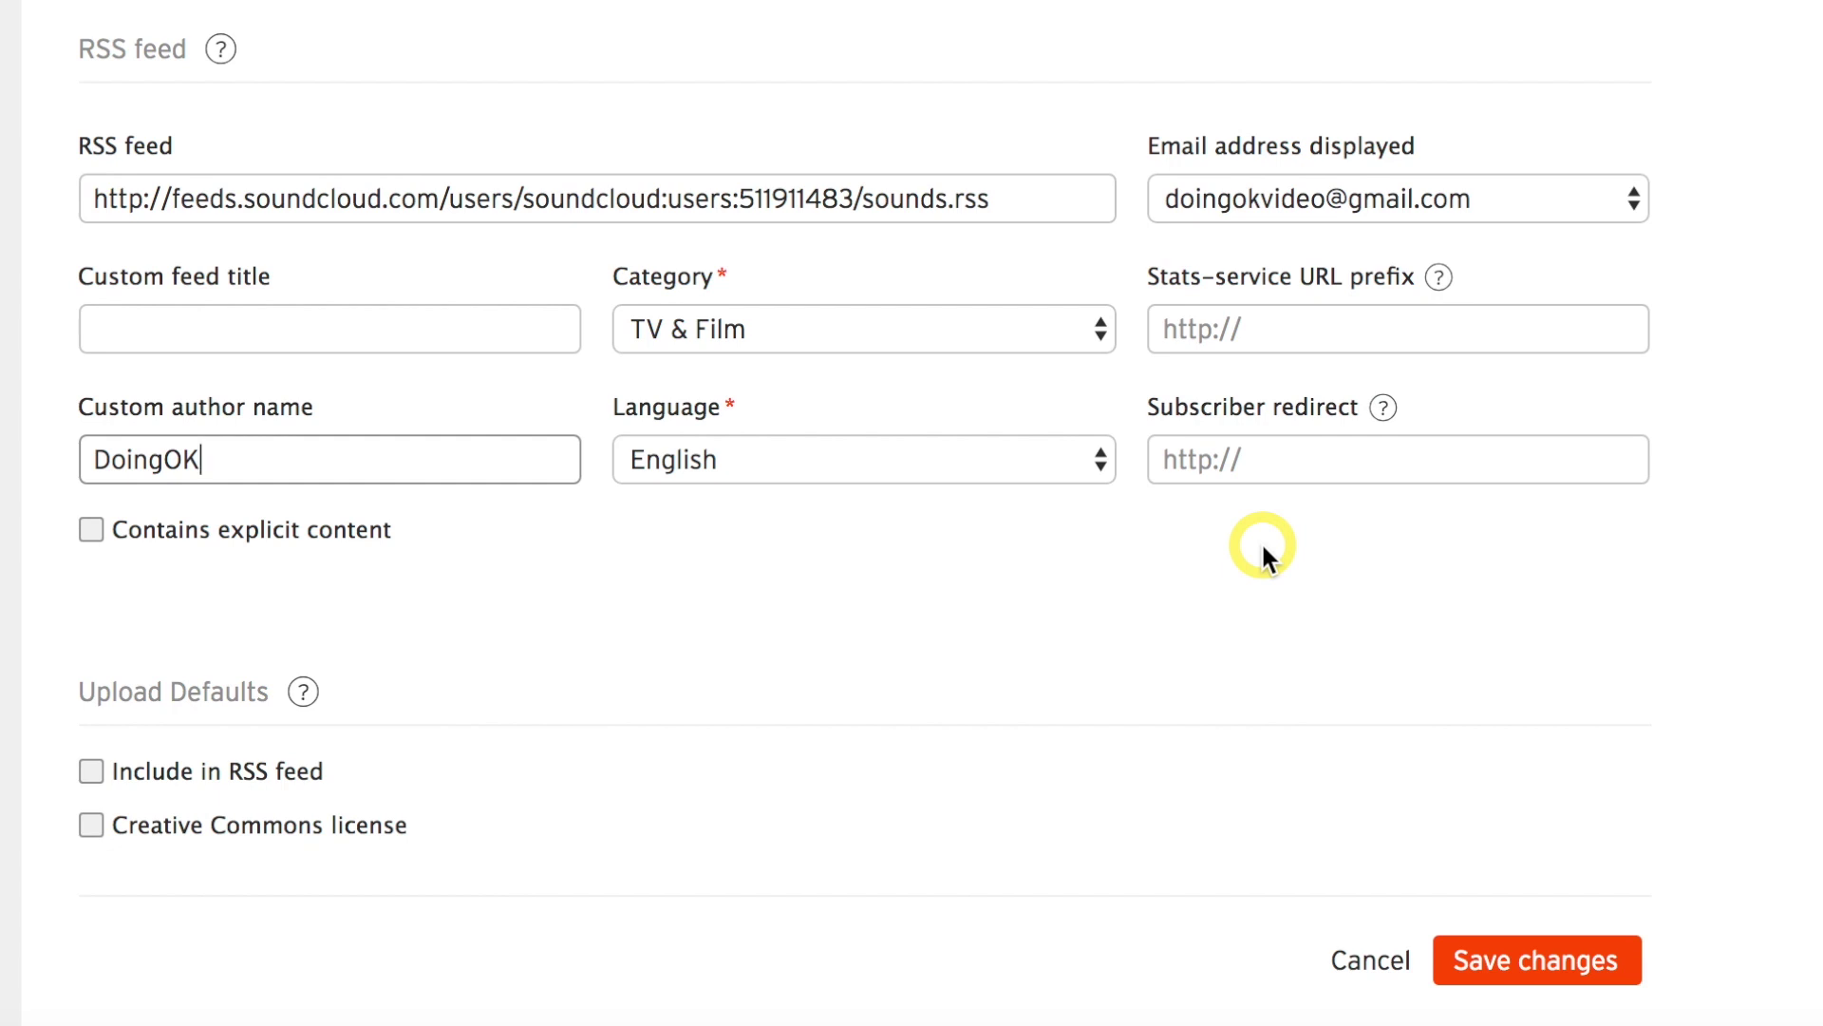
scroll(1270, 549, down, 3)
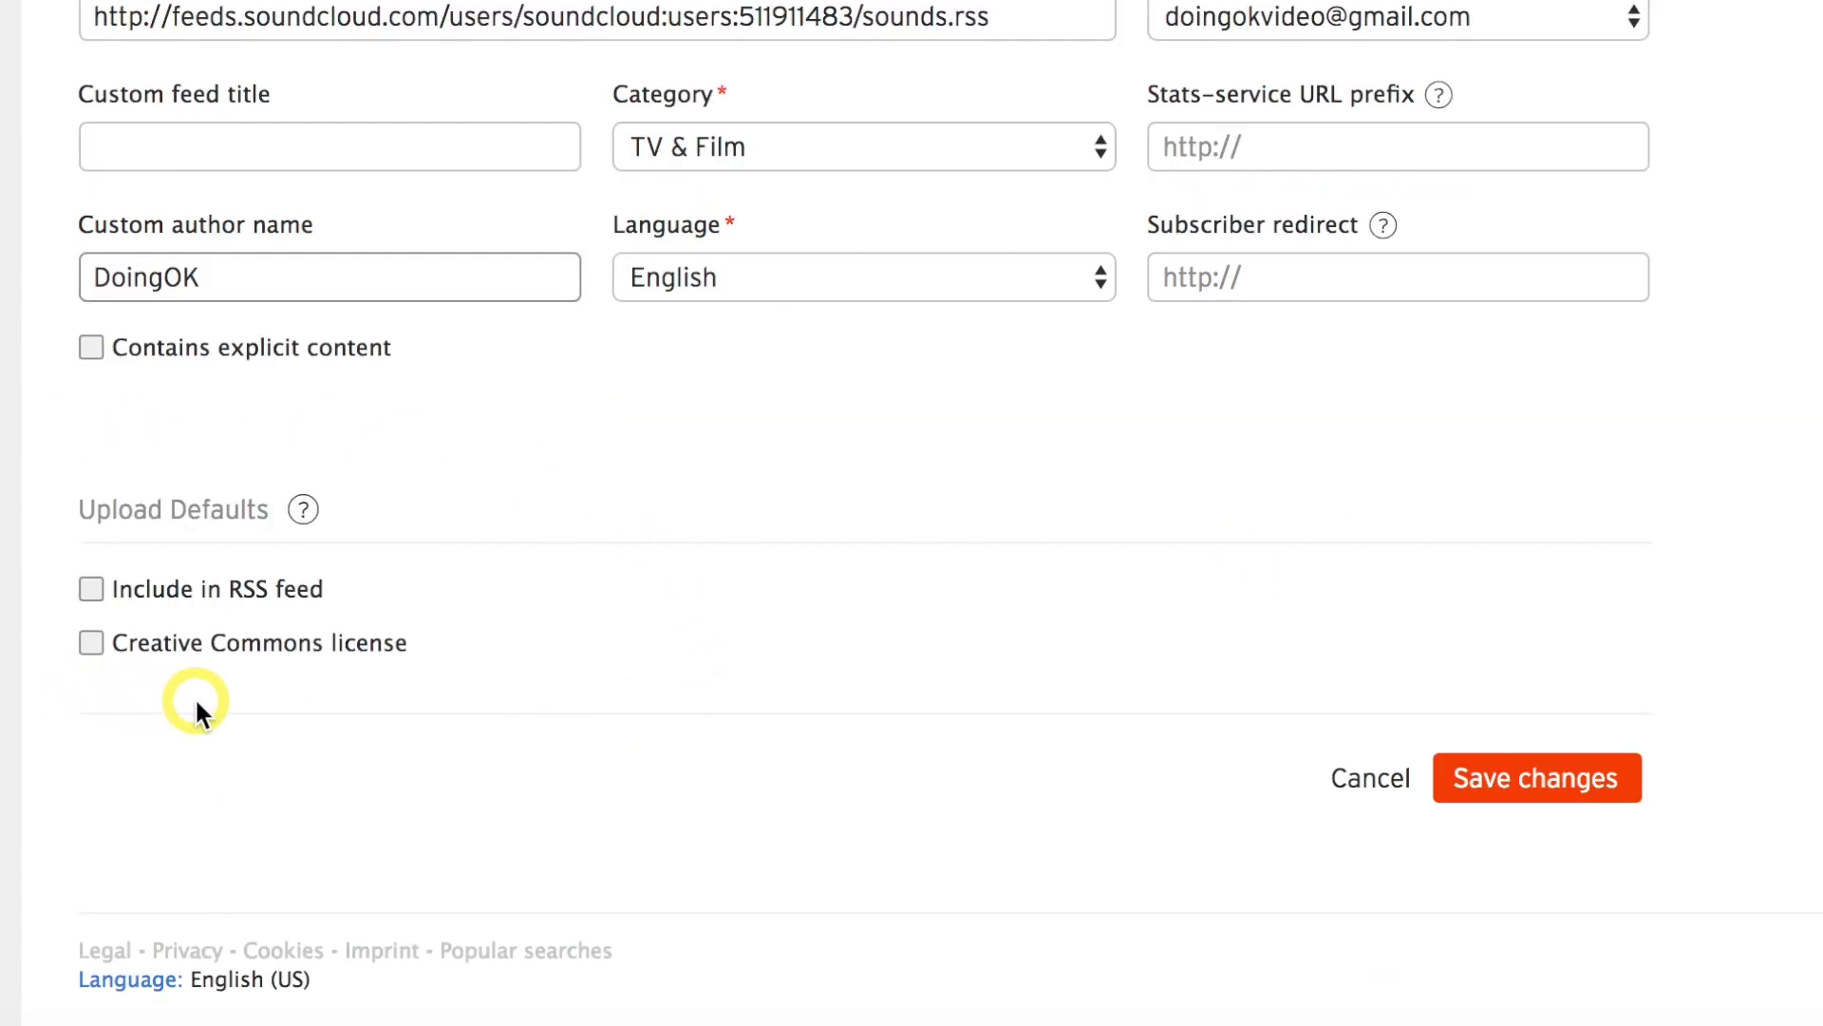
Include new uploads in the RSS feed by default and mark the feed as containing explicit content.
click(93, 589)
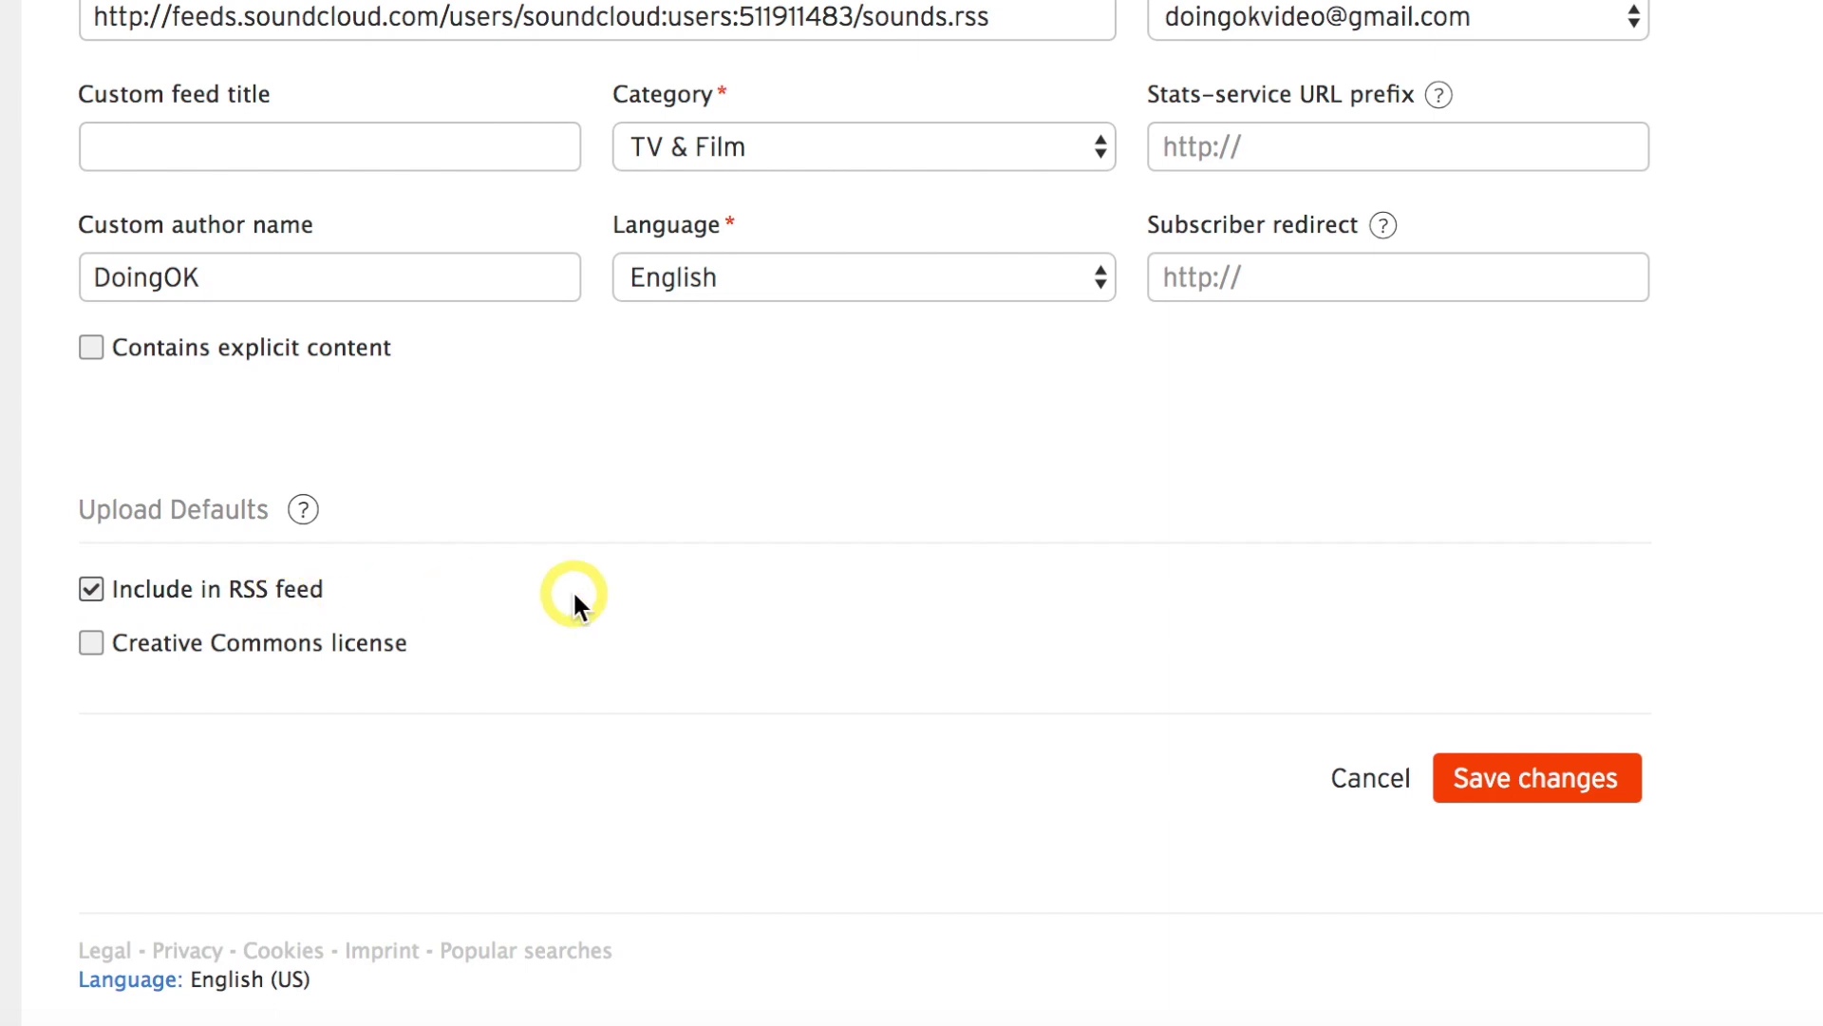
scroll(704, 589, up, 3)
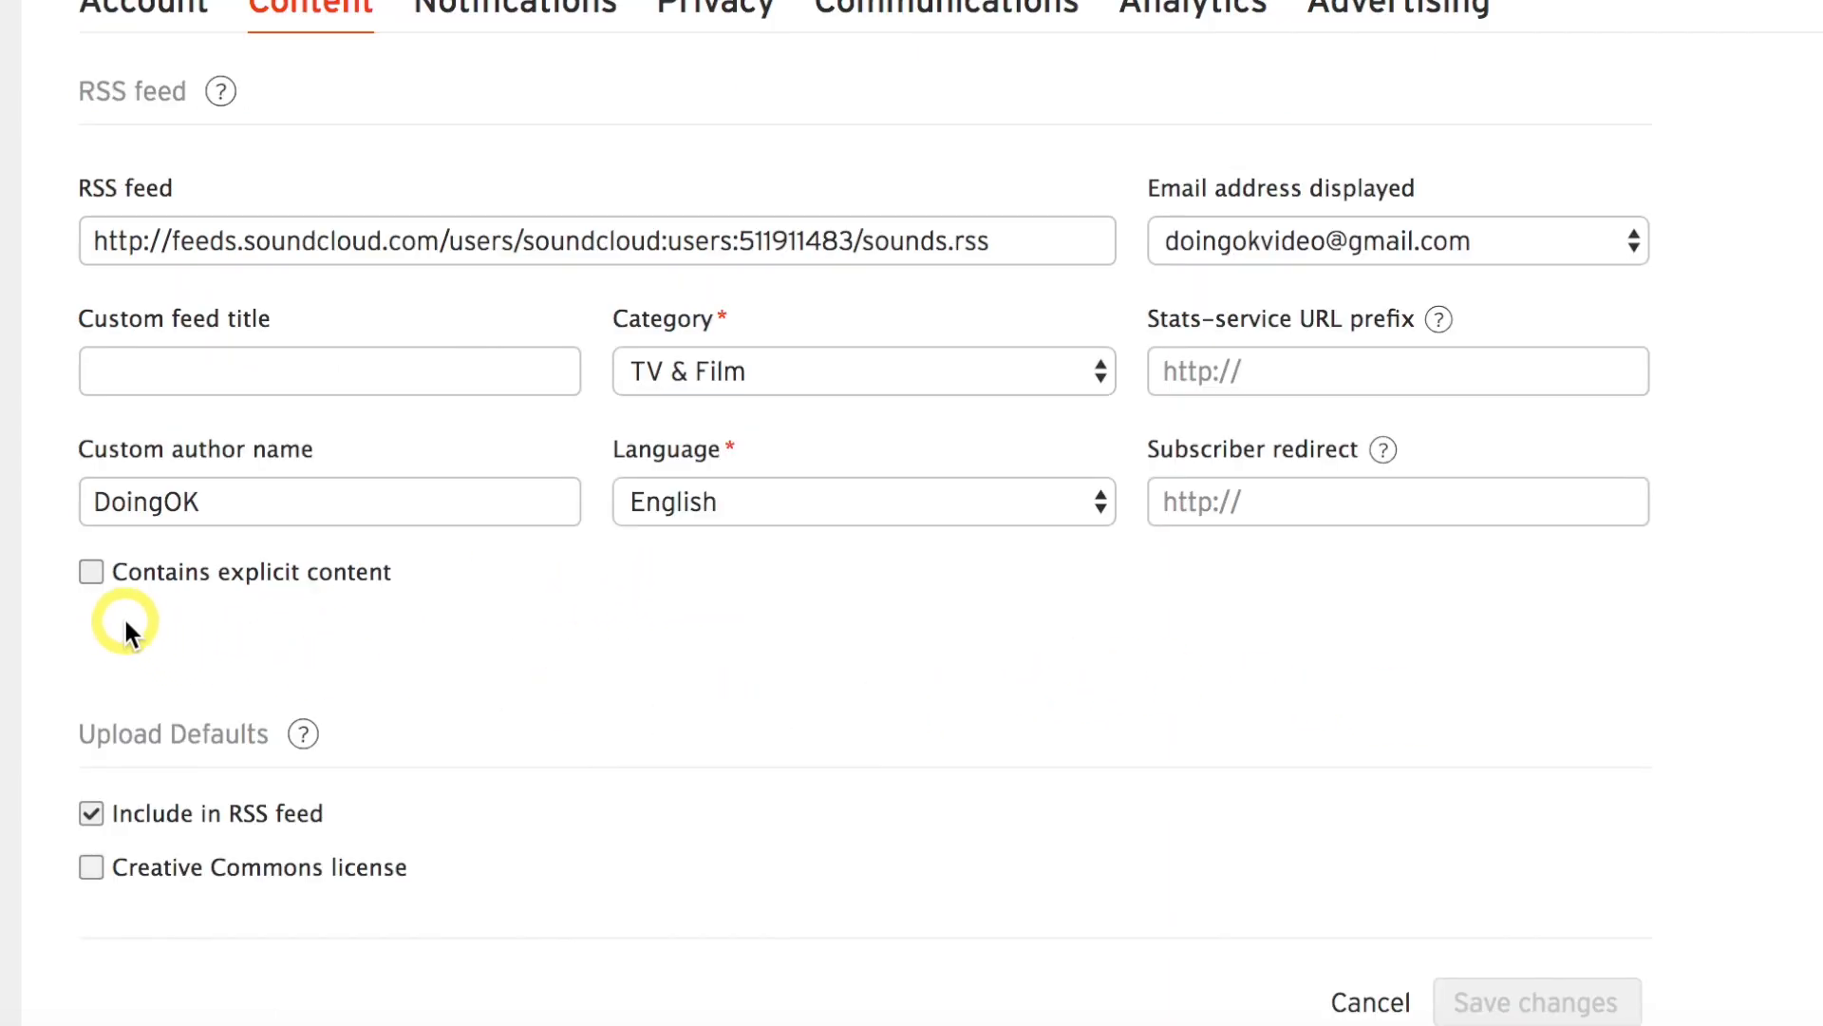
click(93, 578)
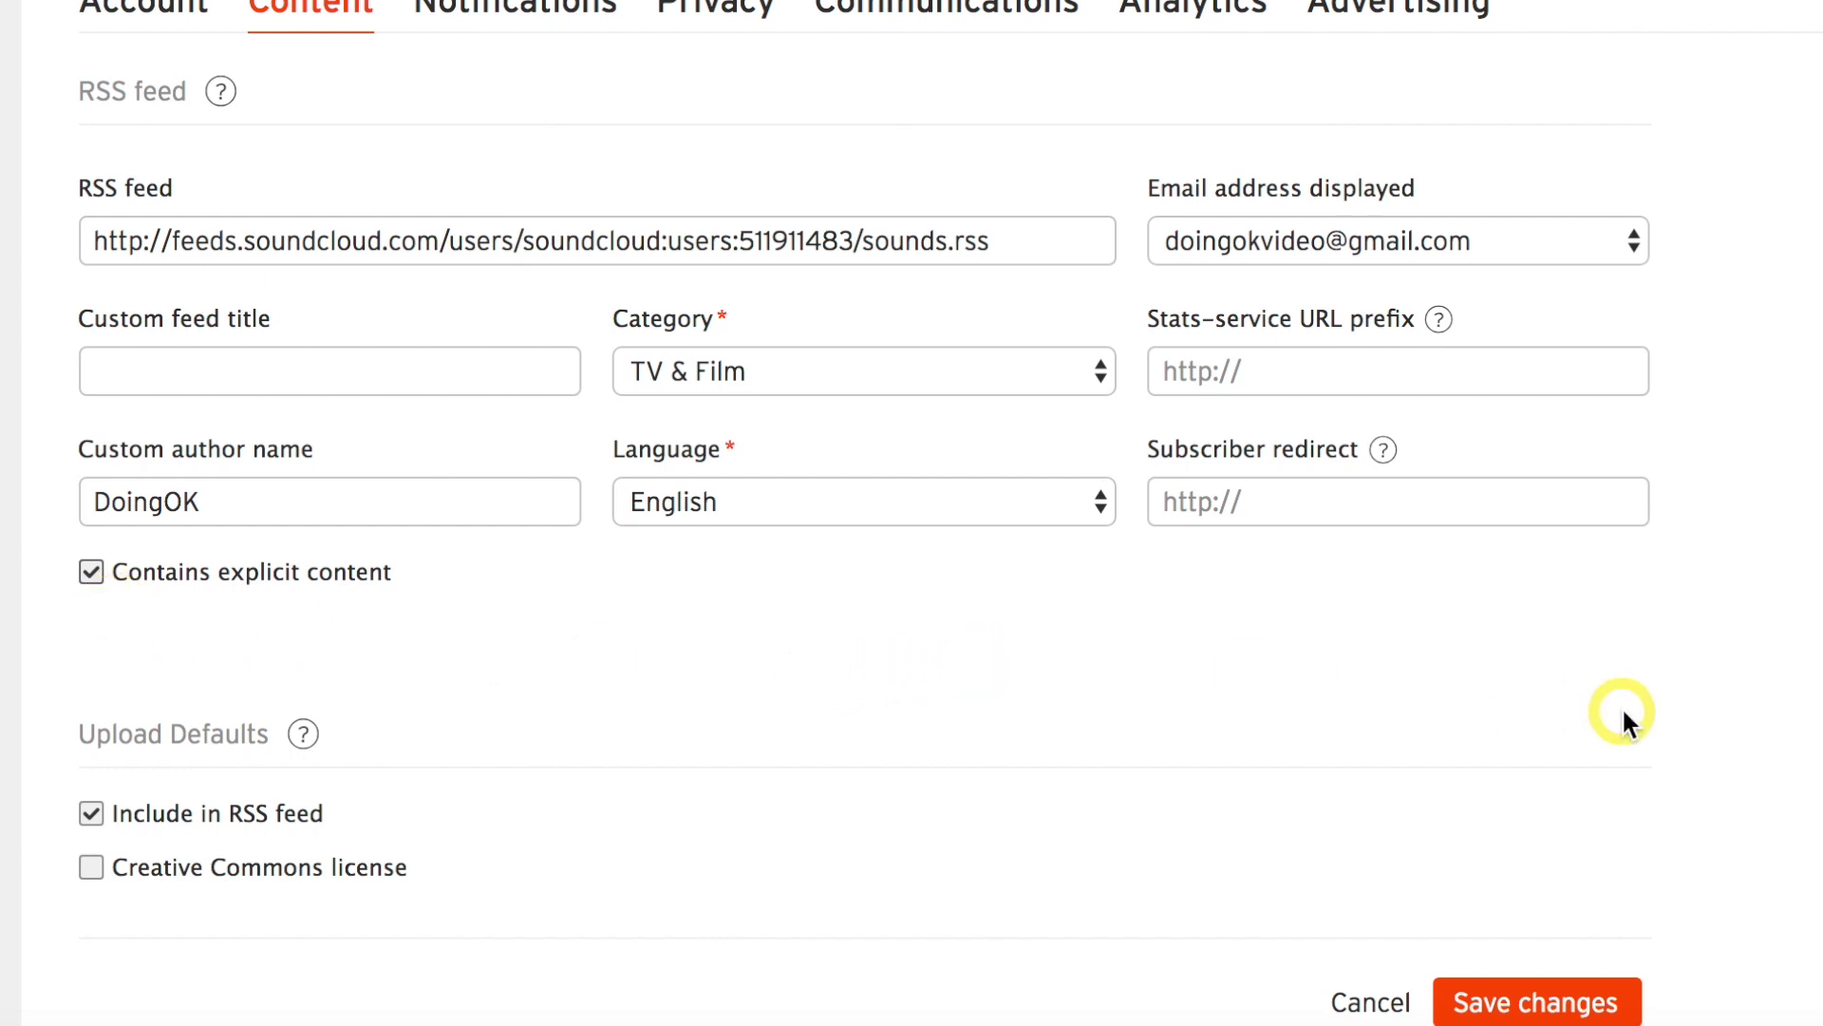
scroll(1626, 721, down, 3)
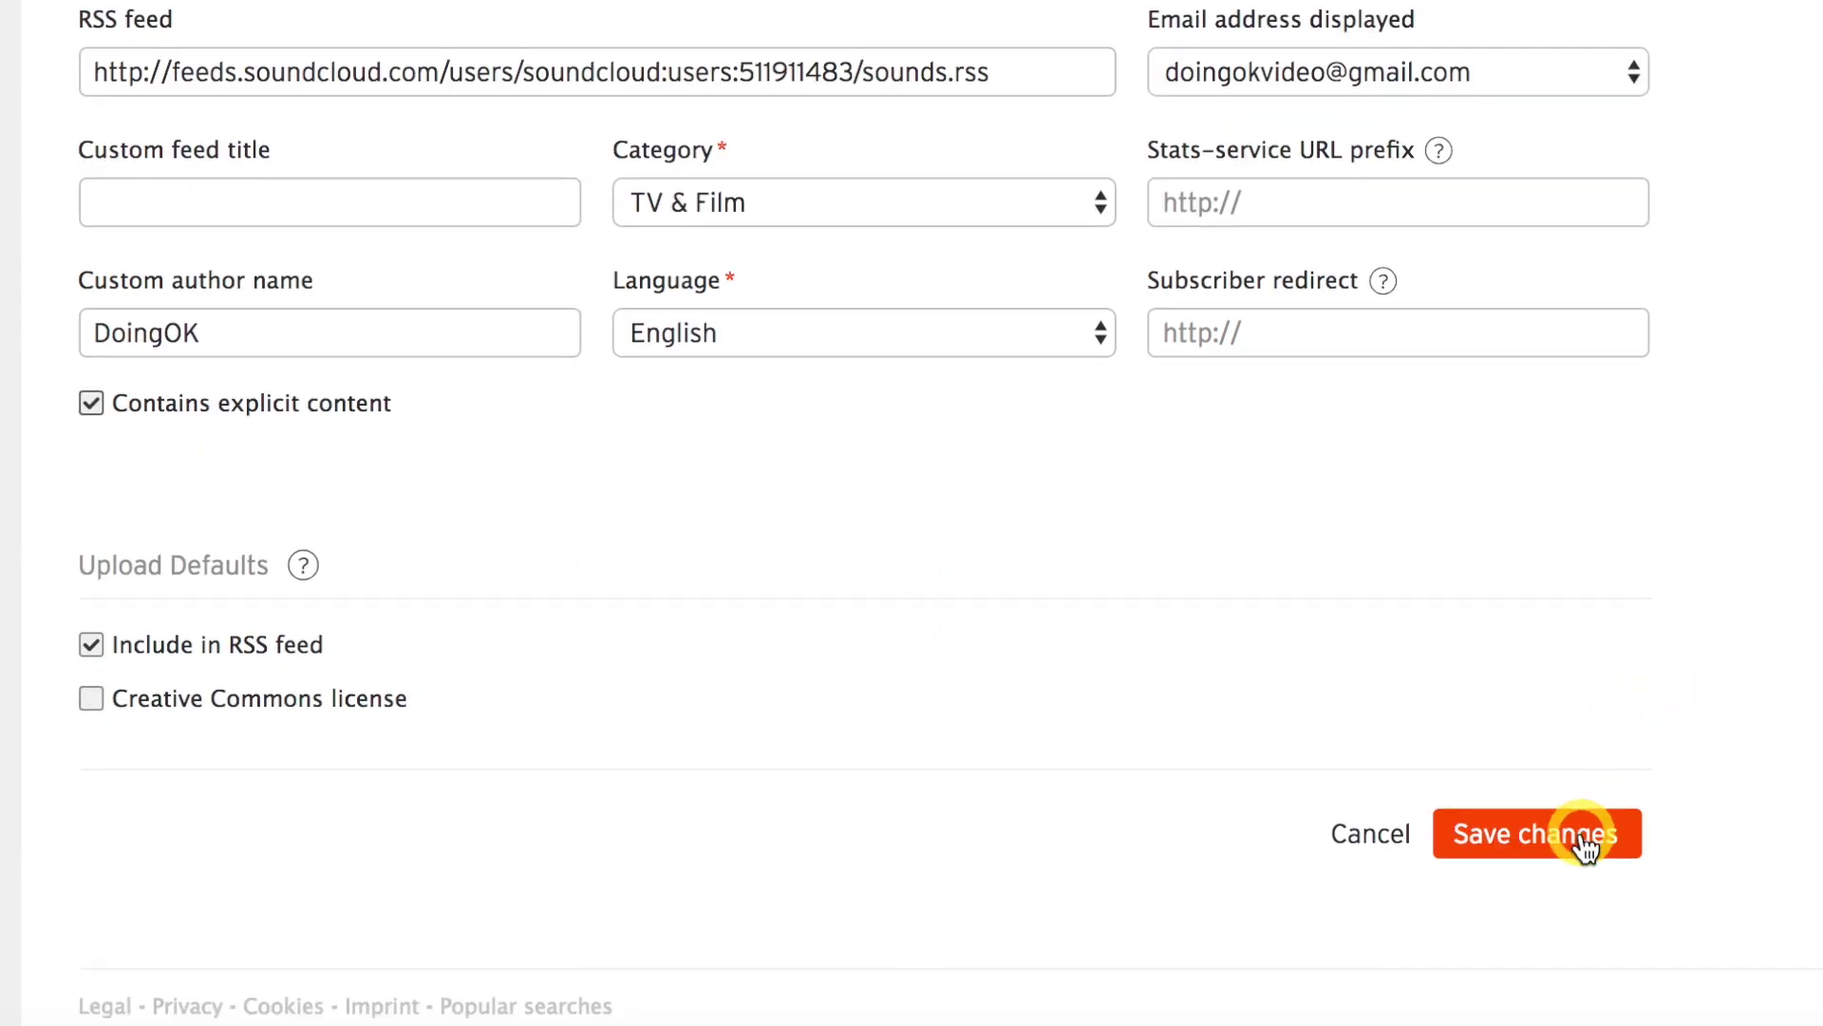
Save the content settings, then start uploading ANGST_Ep0.mp3 from 05 Exports as a new track.
click(1584, 845)
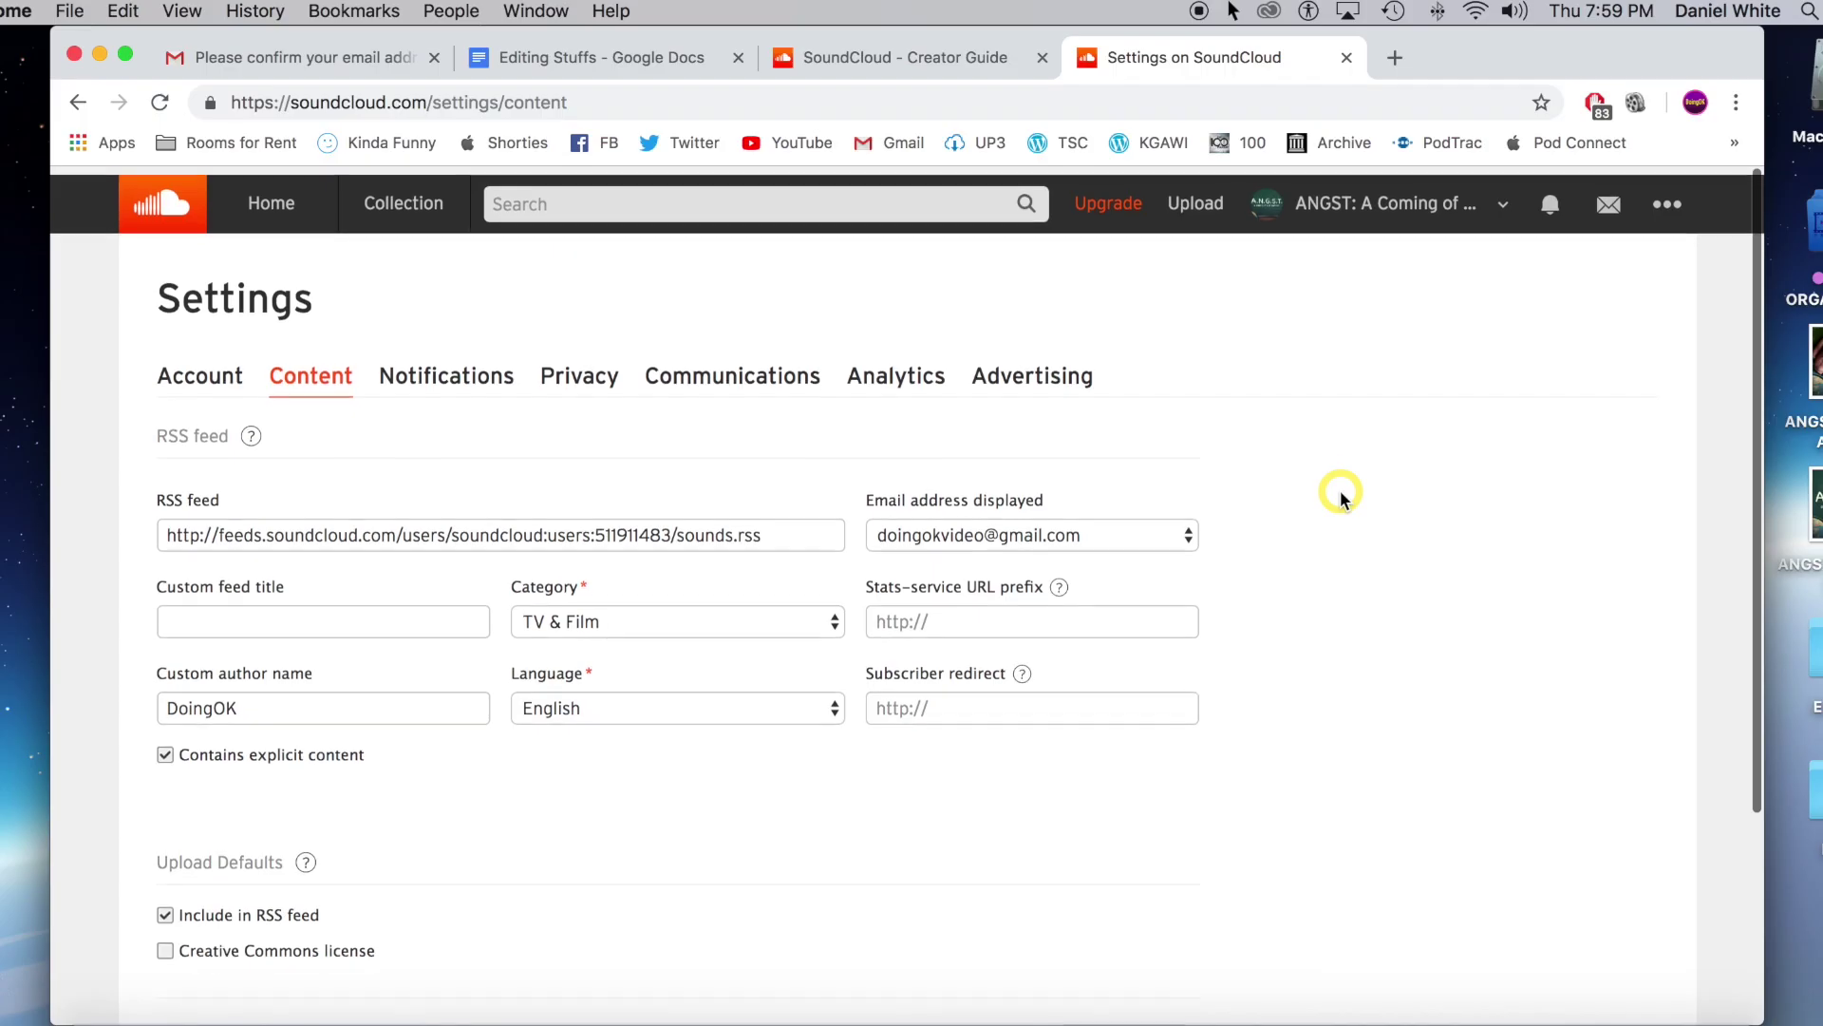
click(1194, 194)
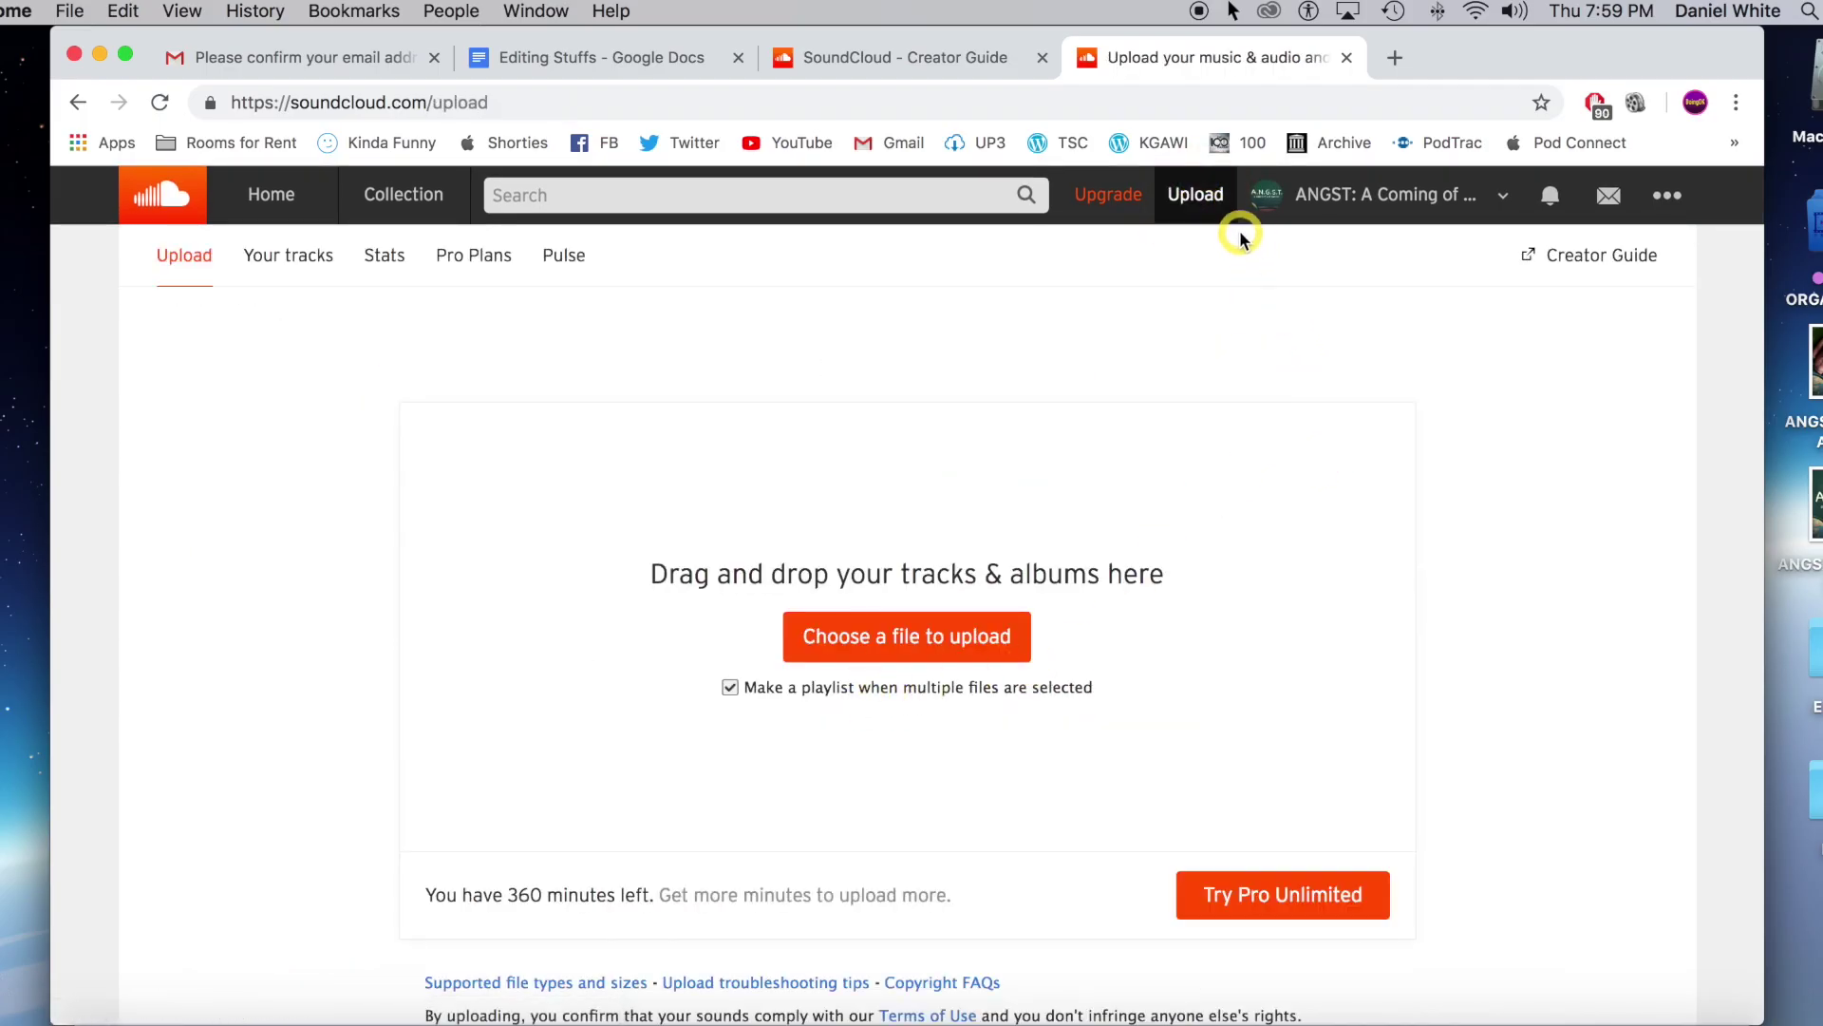
click(906, 638)
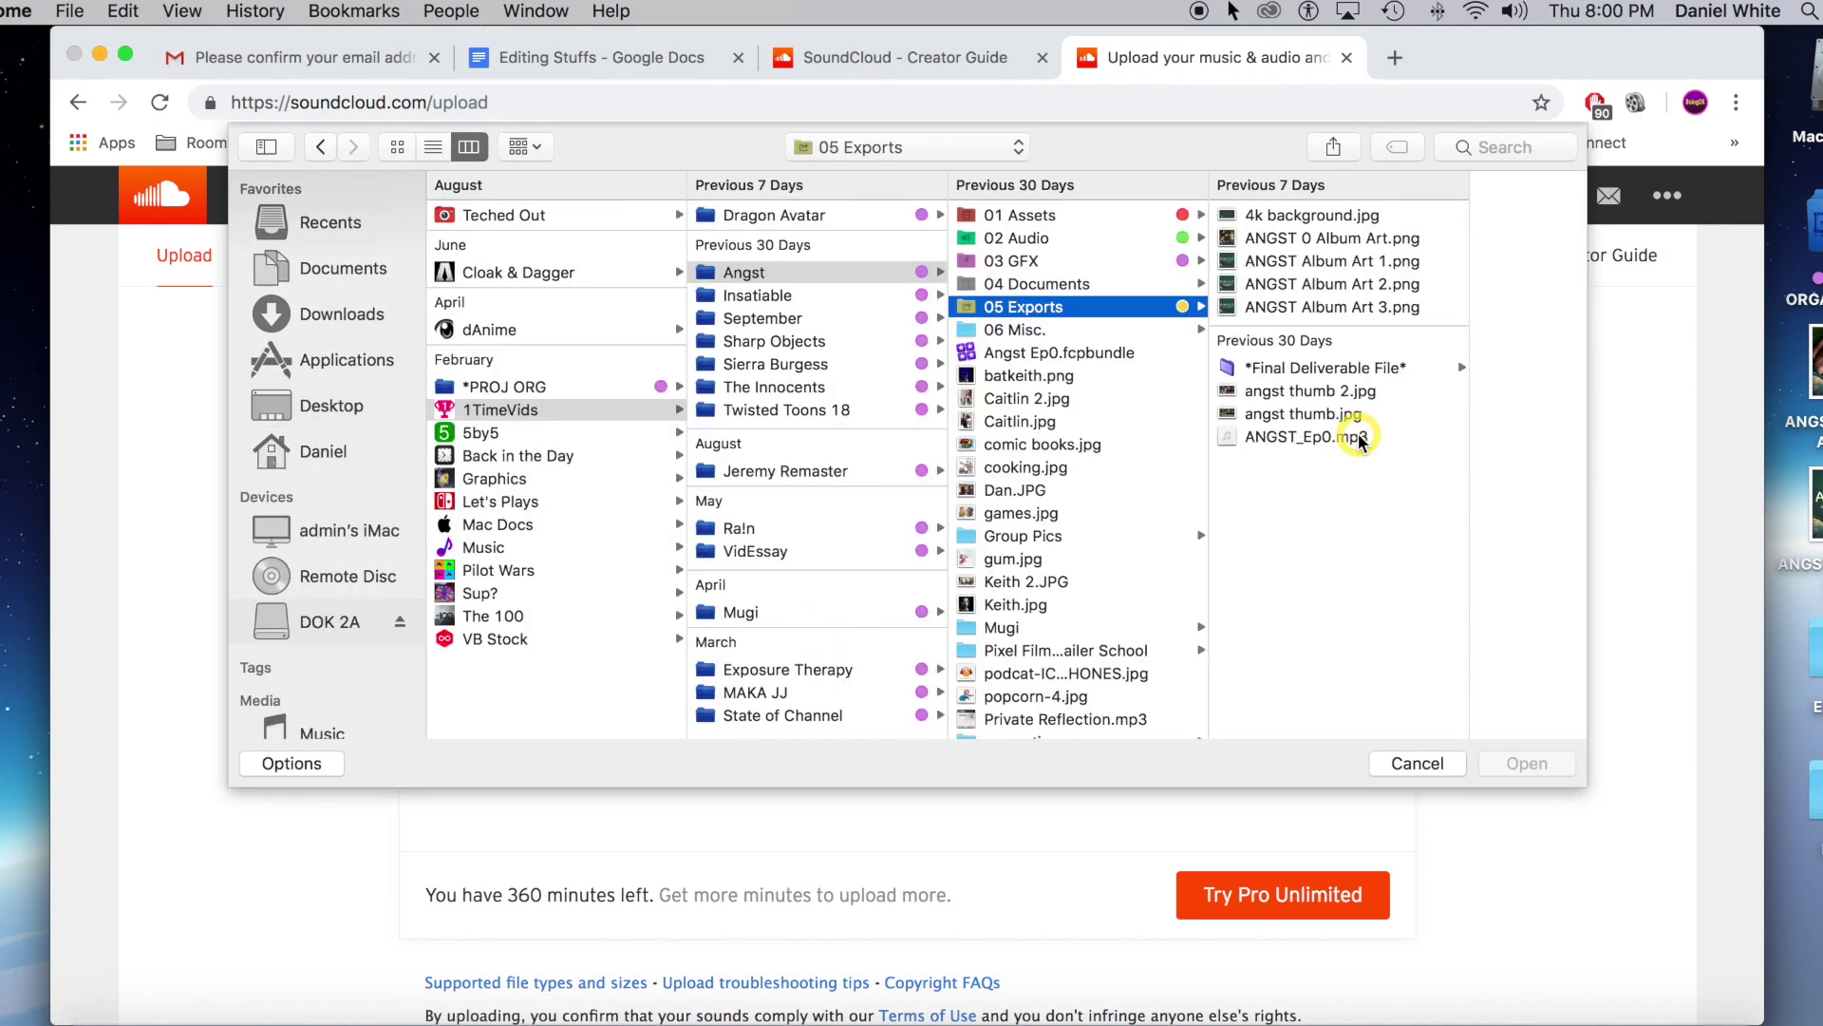
click(1294, 436)
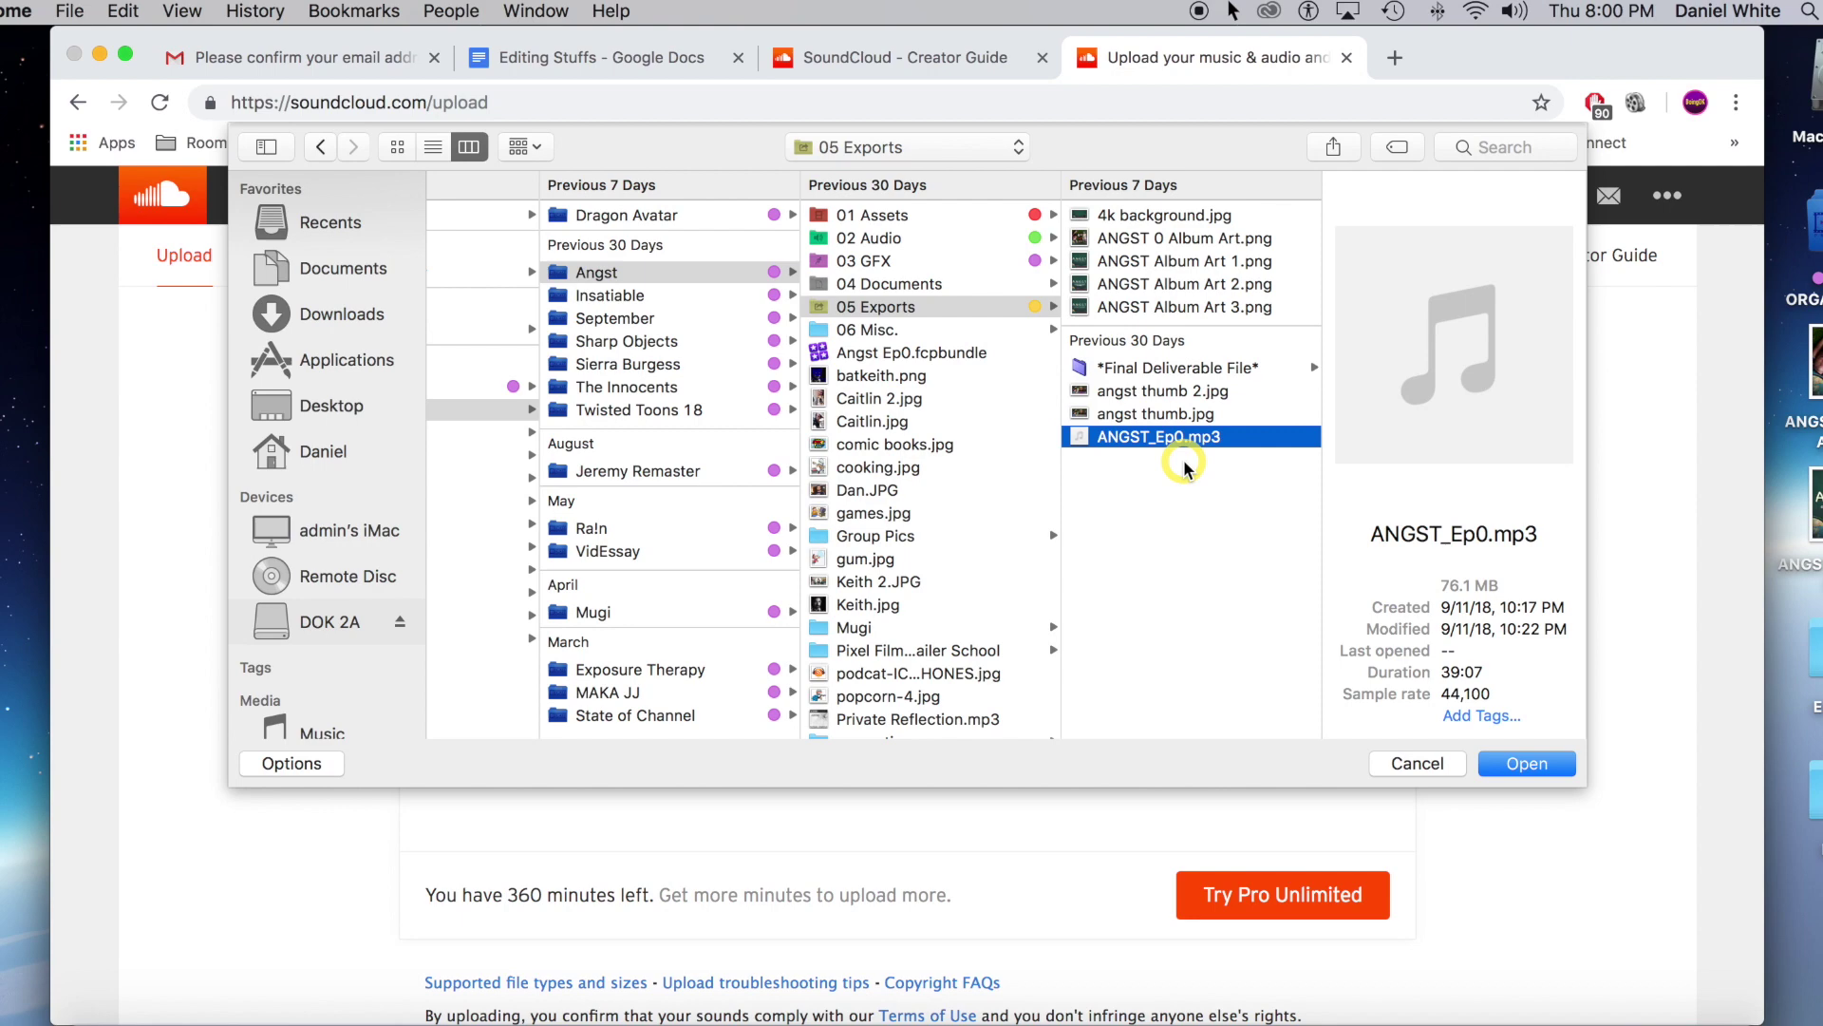
click(1524, 766)
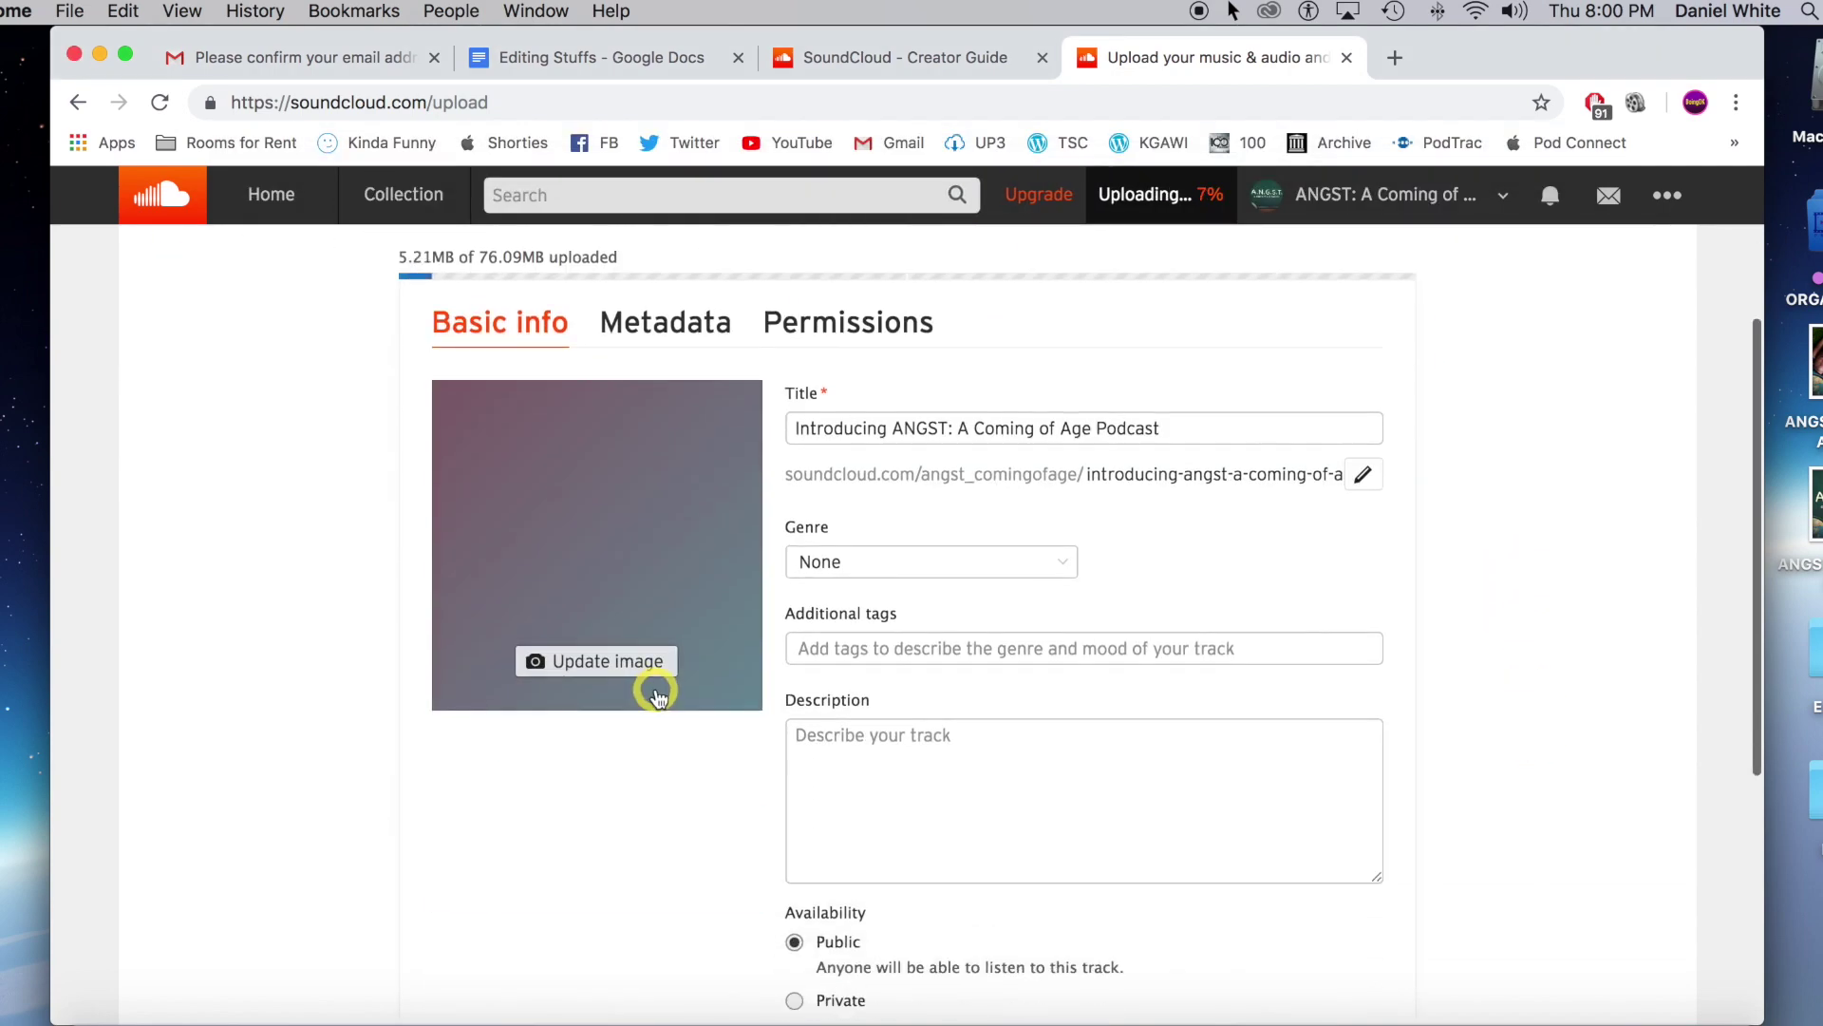
Set the track artwork to ANGST 0 Album Art.png.
click(645, 665)
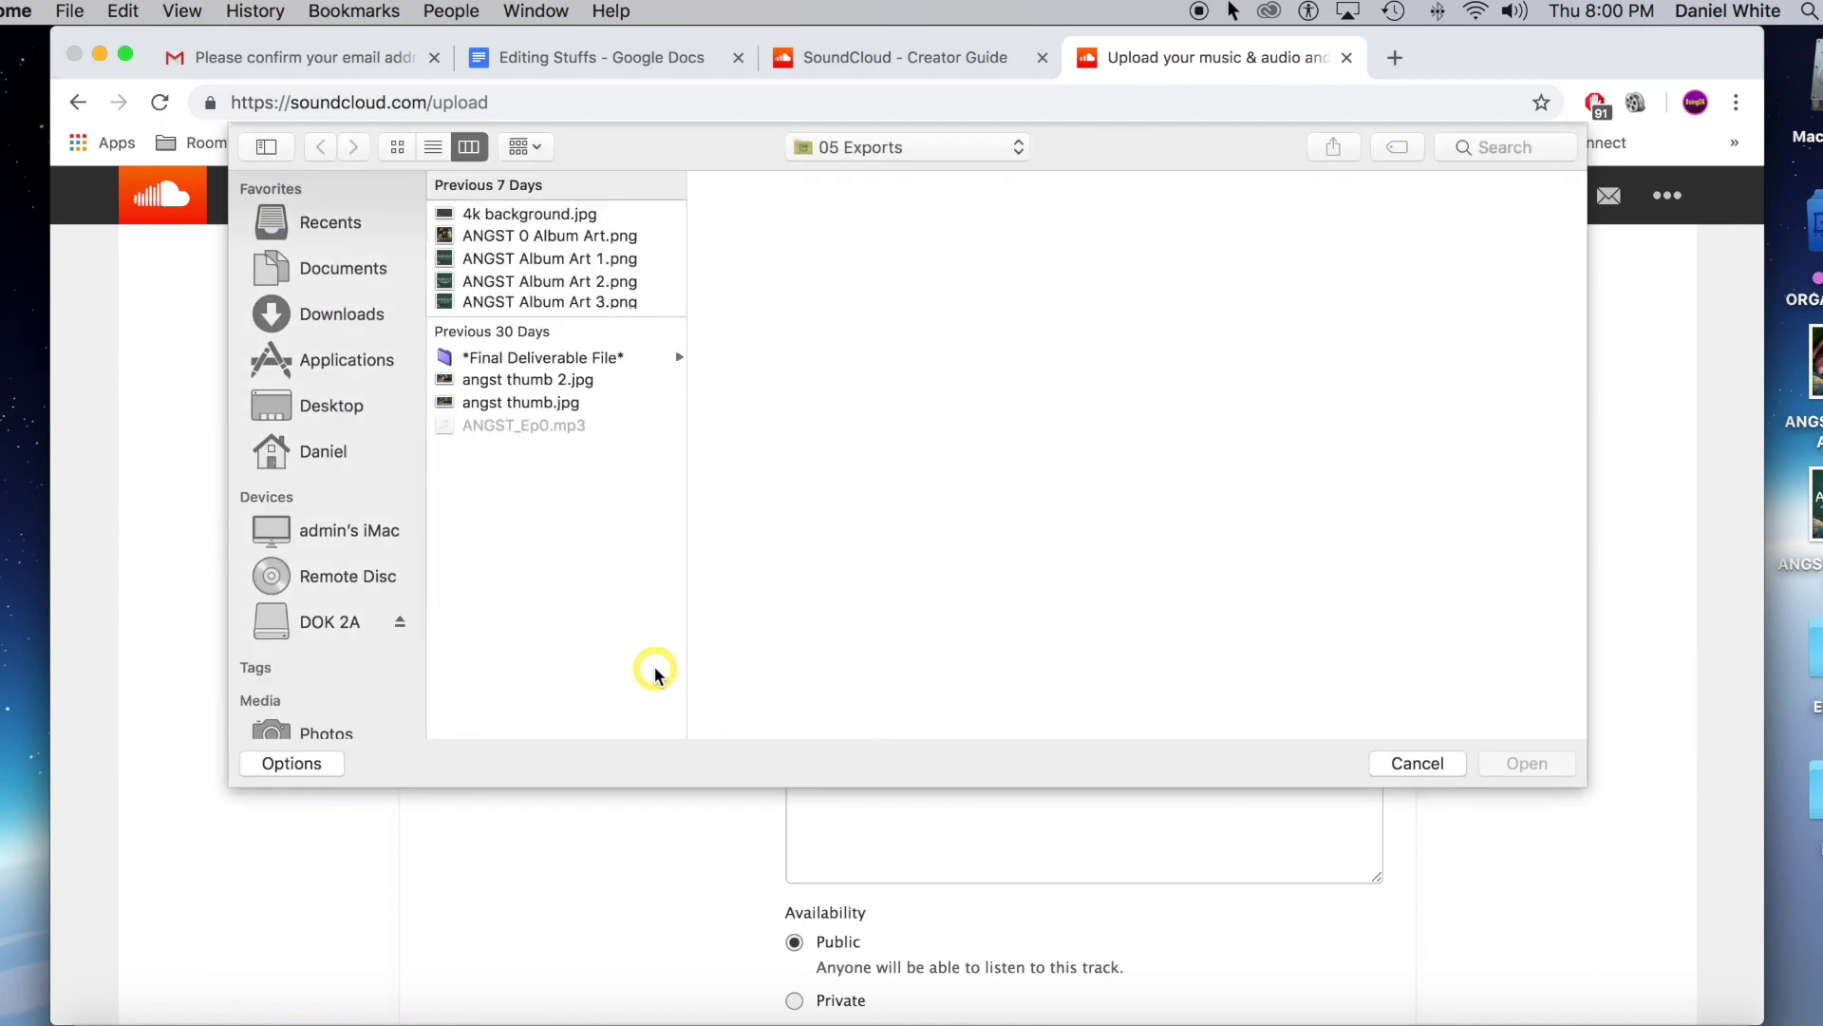
click(531, 235)
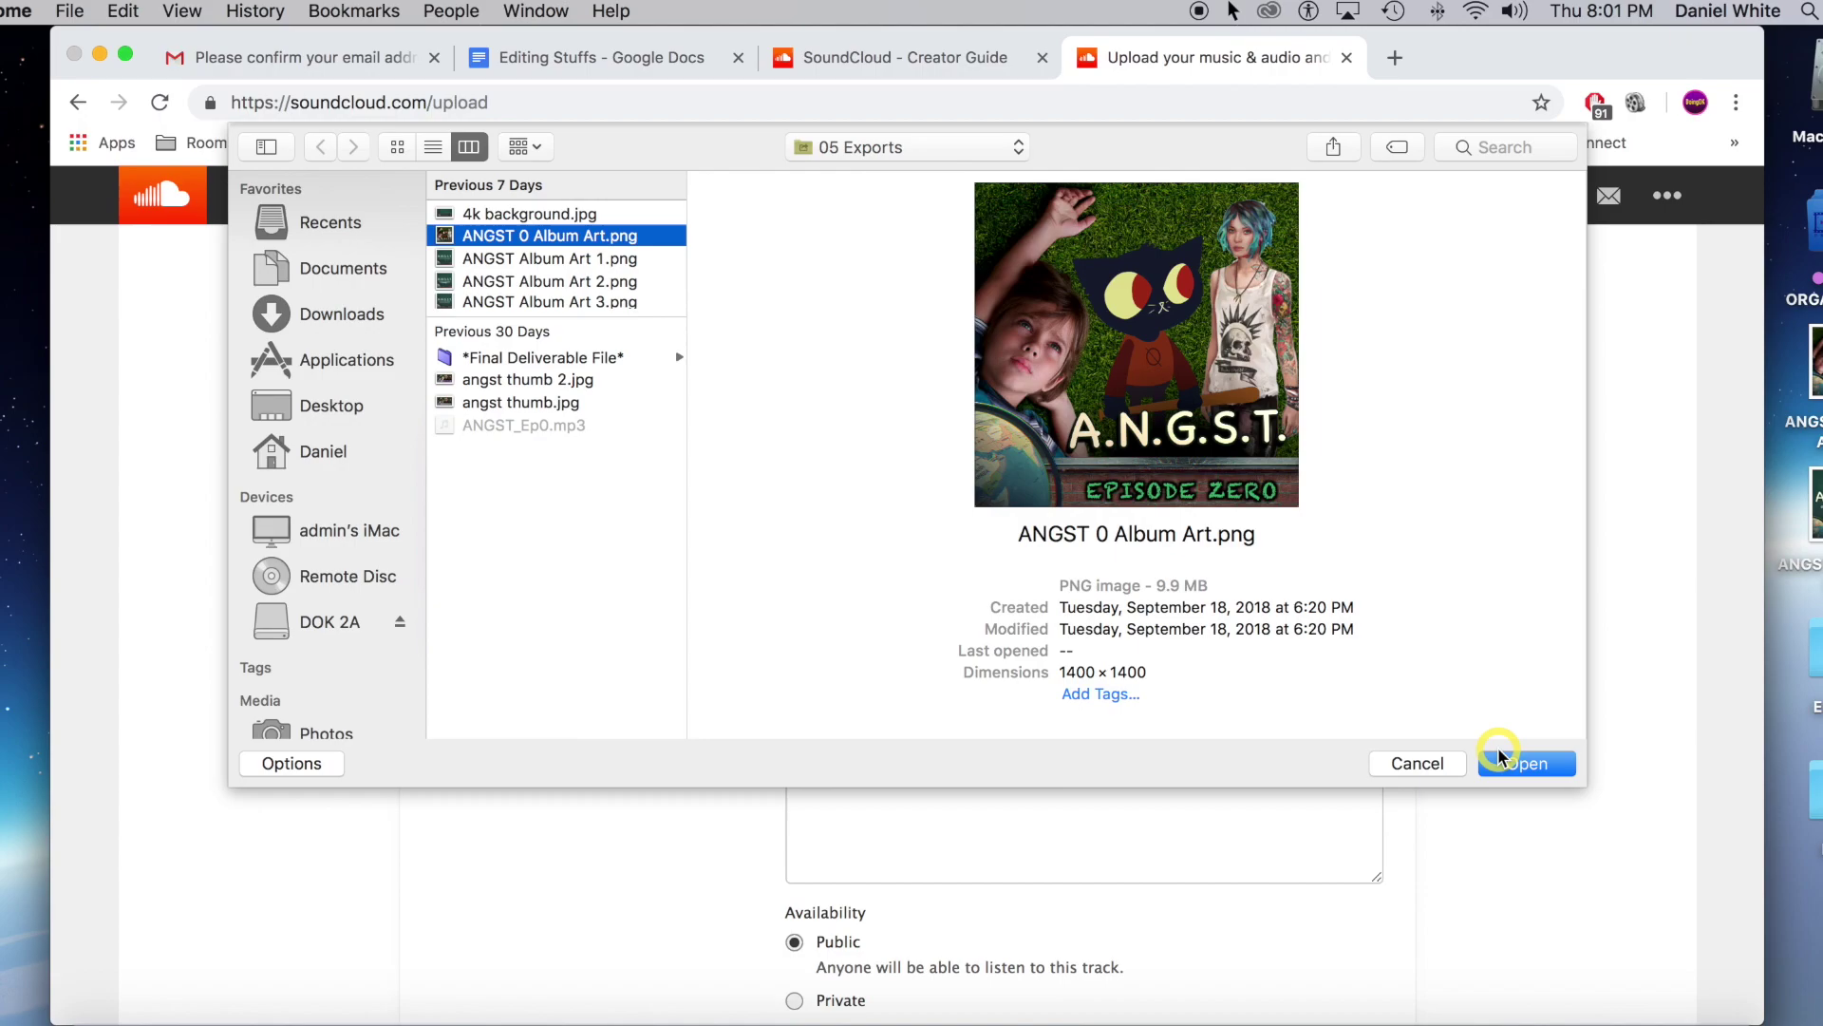
click(1522, 763)
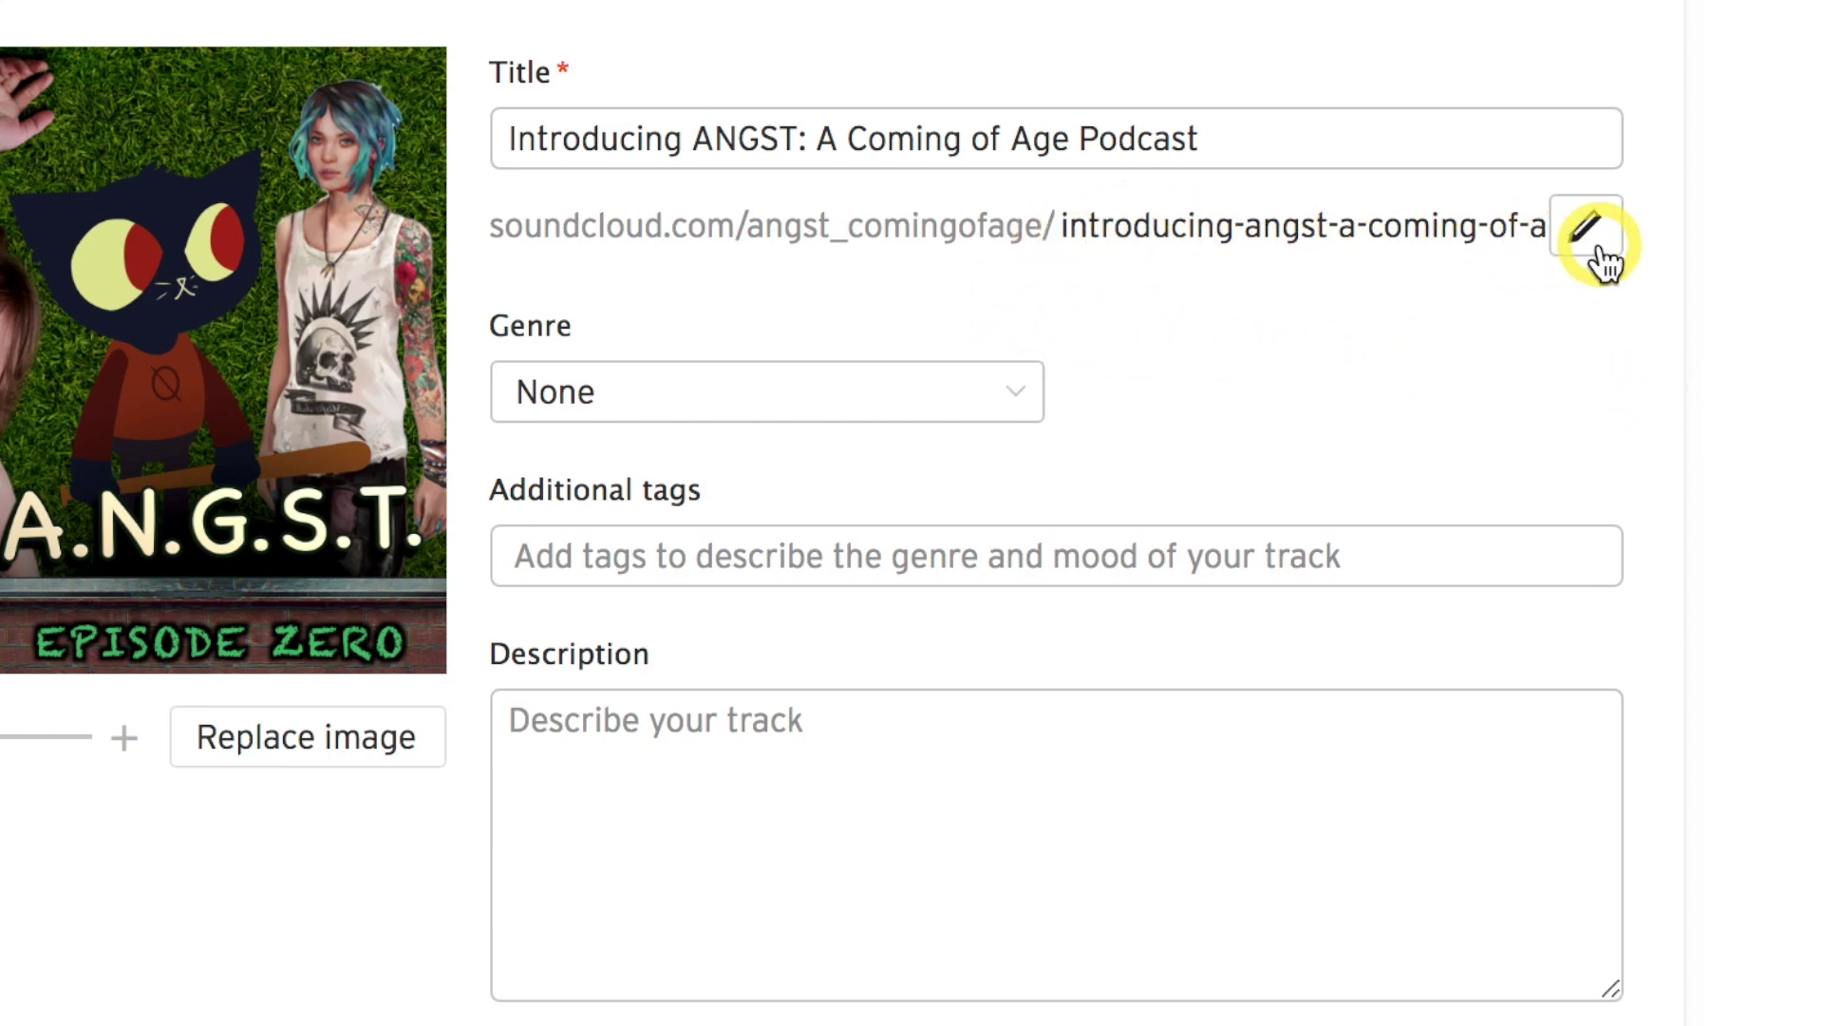
Set the track genre to Entertainment.
click(712, 389)
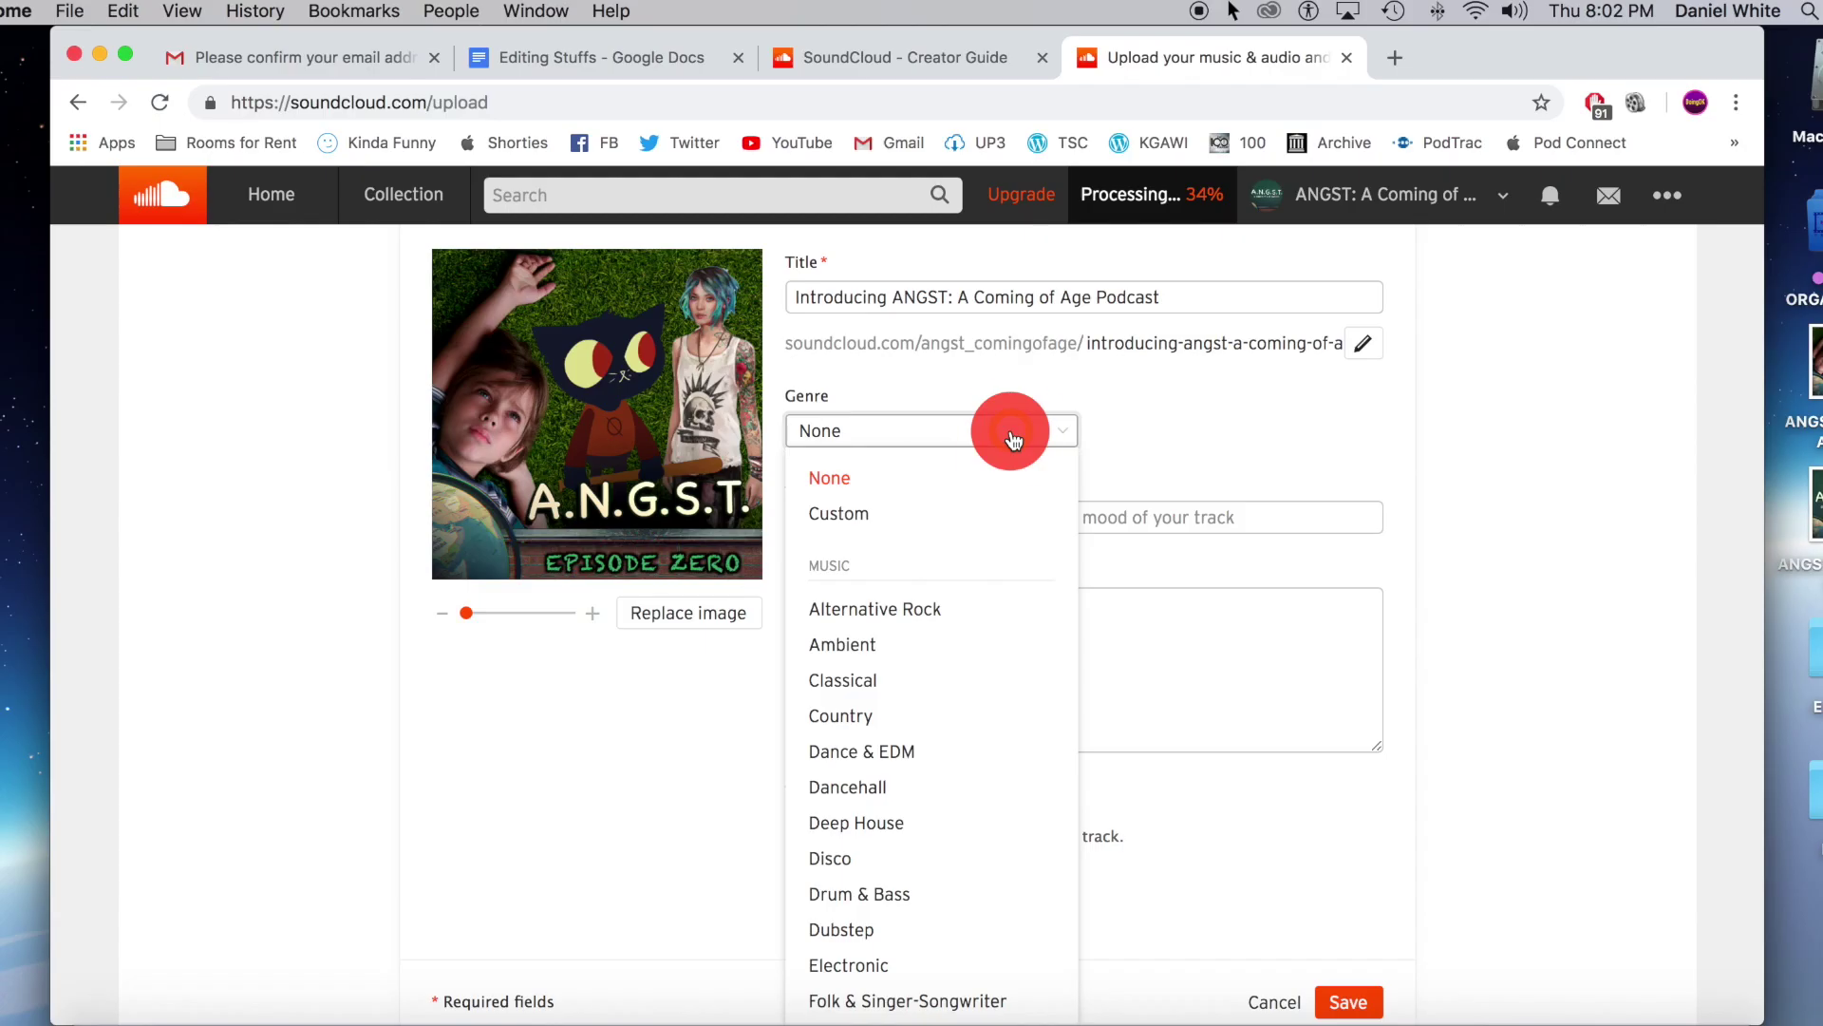
scroll(949, 700, down, 10)
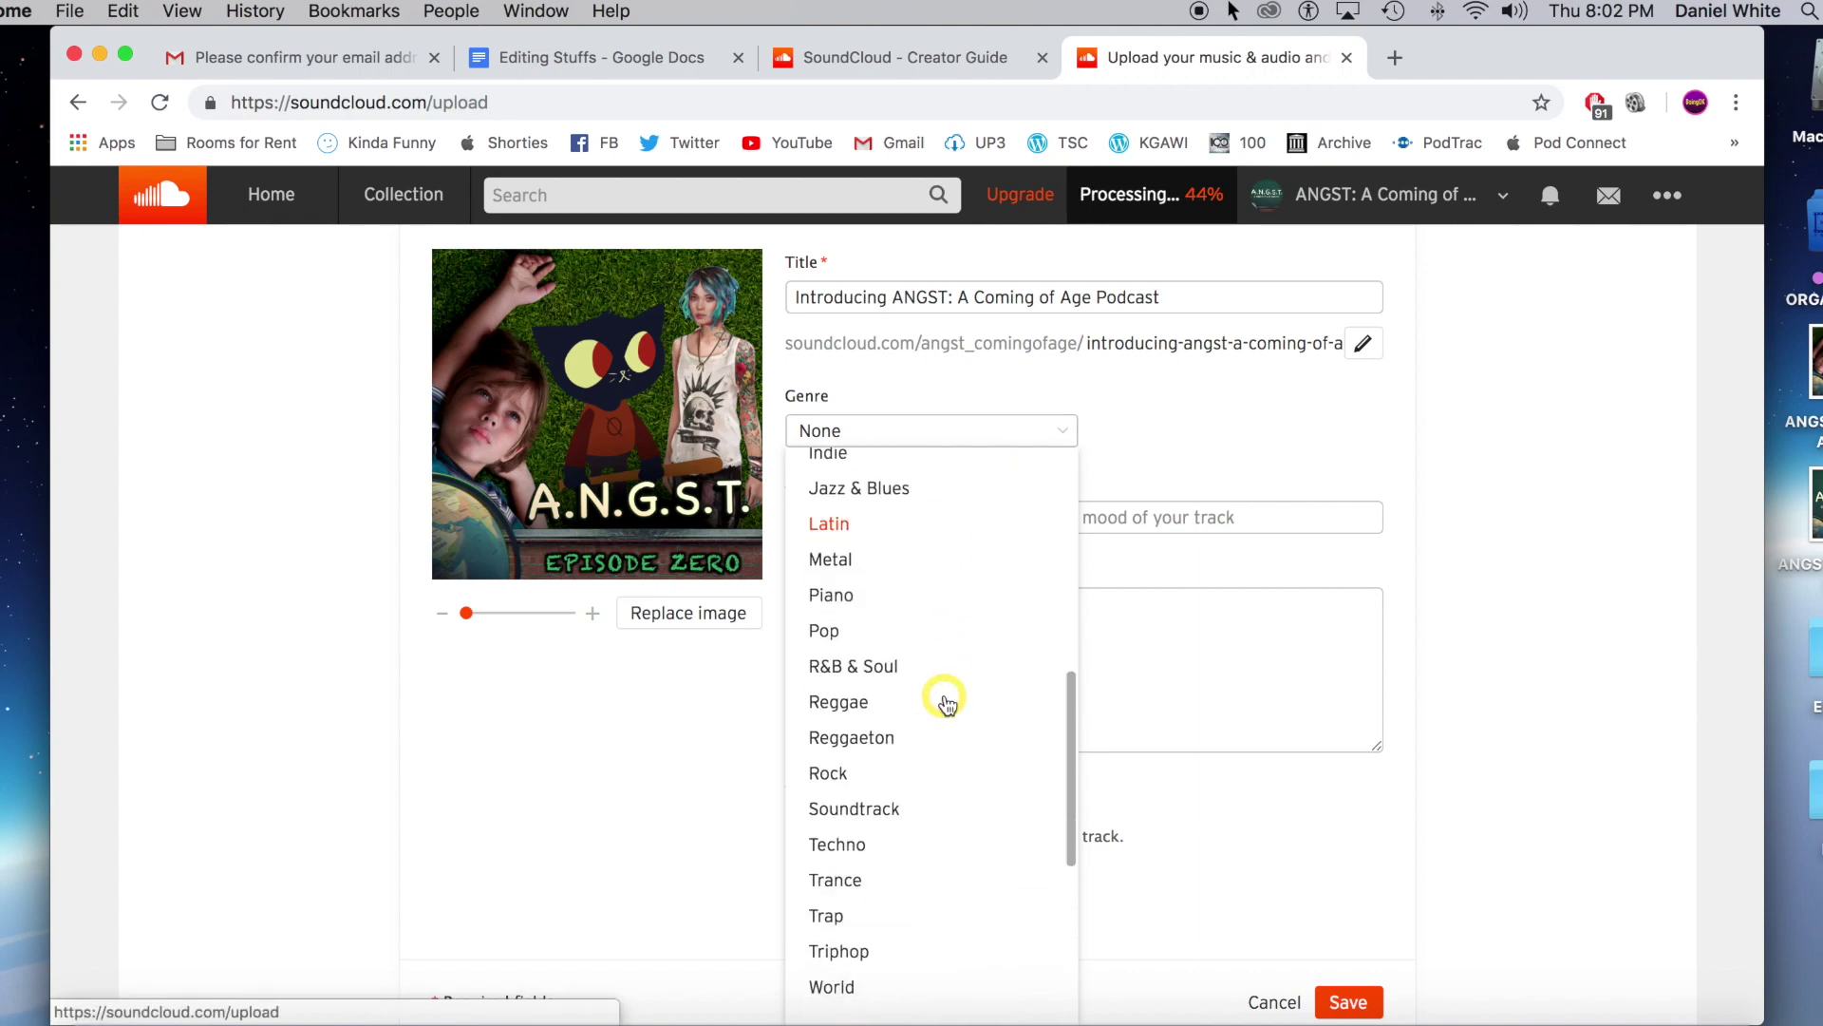
scroll(950, 708, down, 2)
click(928, 737)
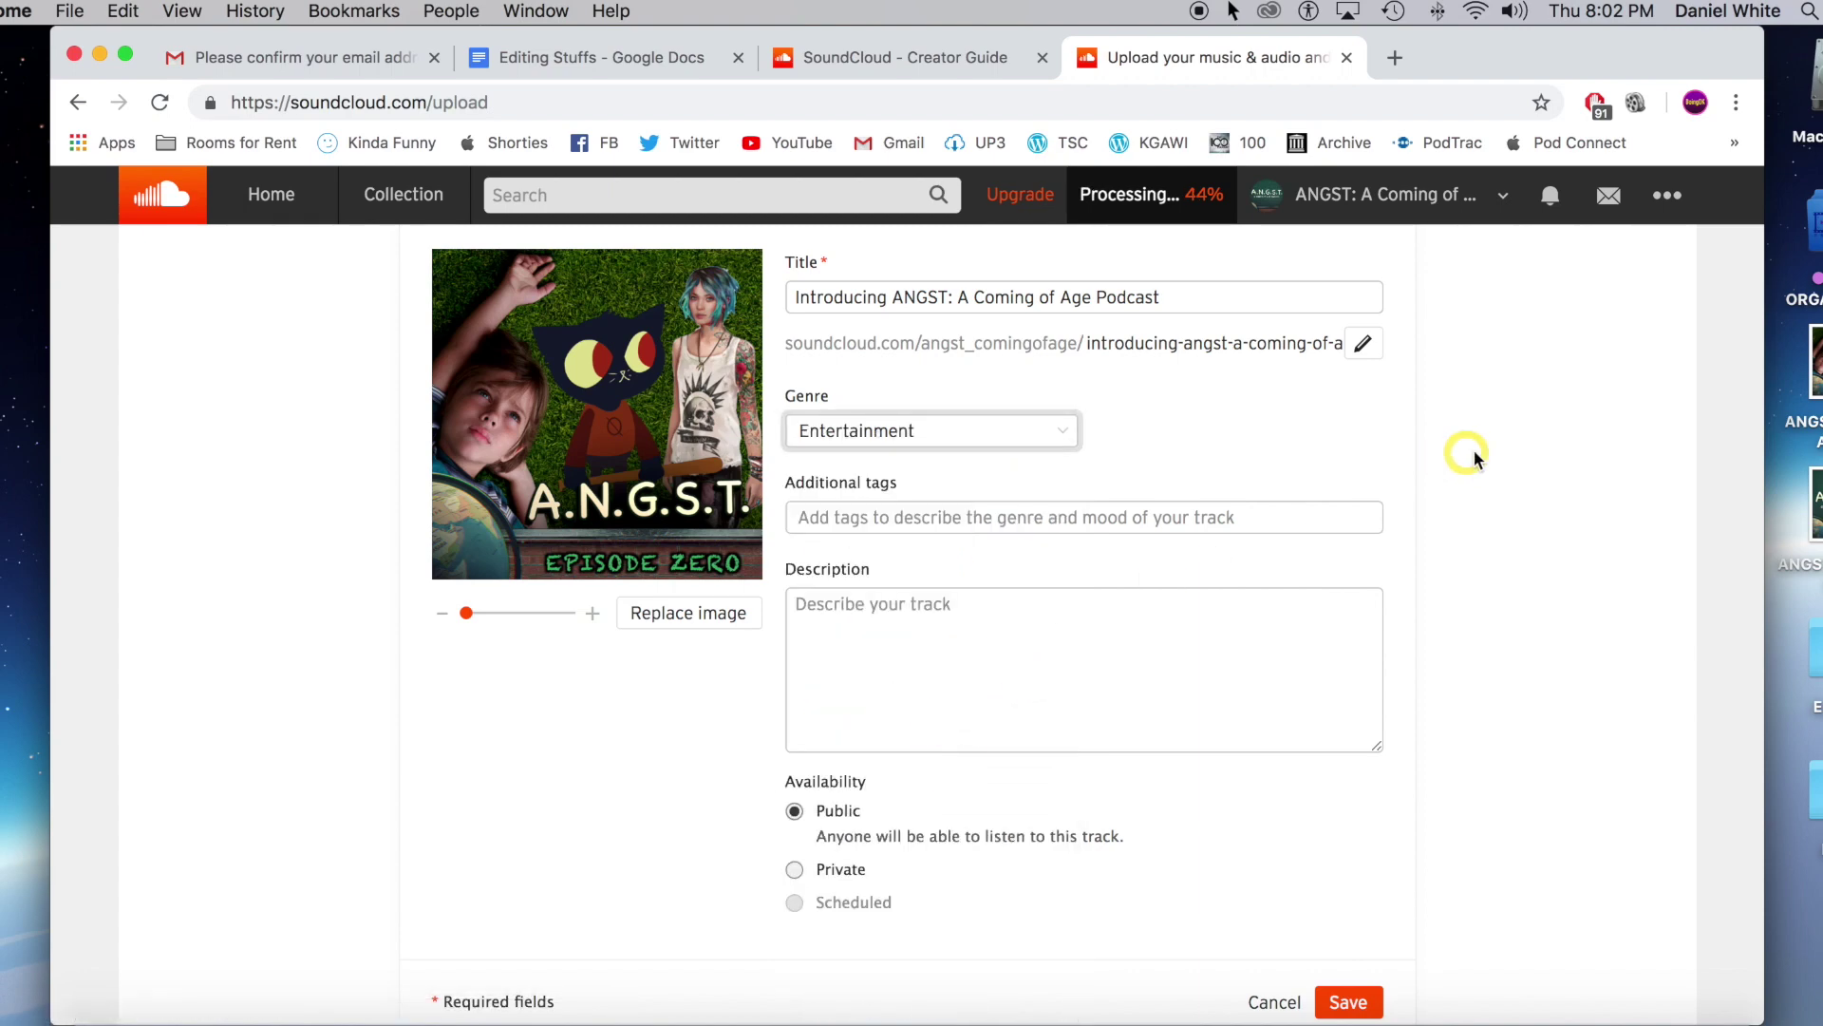
click(1510, 444)
Add the #Podcast tag and paste the show description, enlarging the description box.
scroll(1509, 445, up, 2)
click(982, 517)
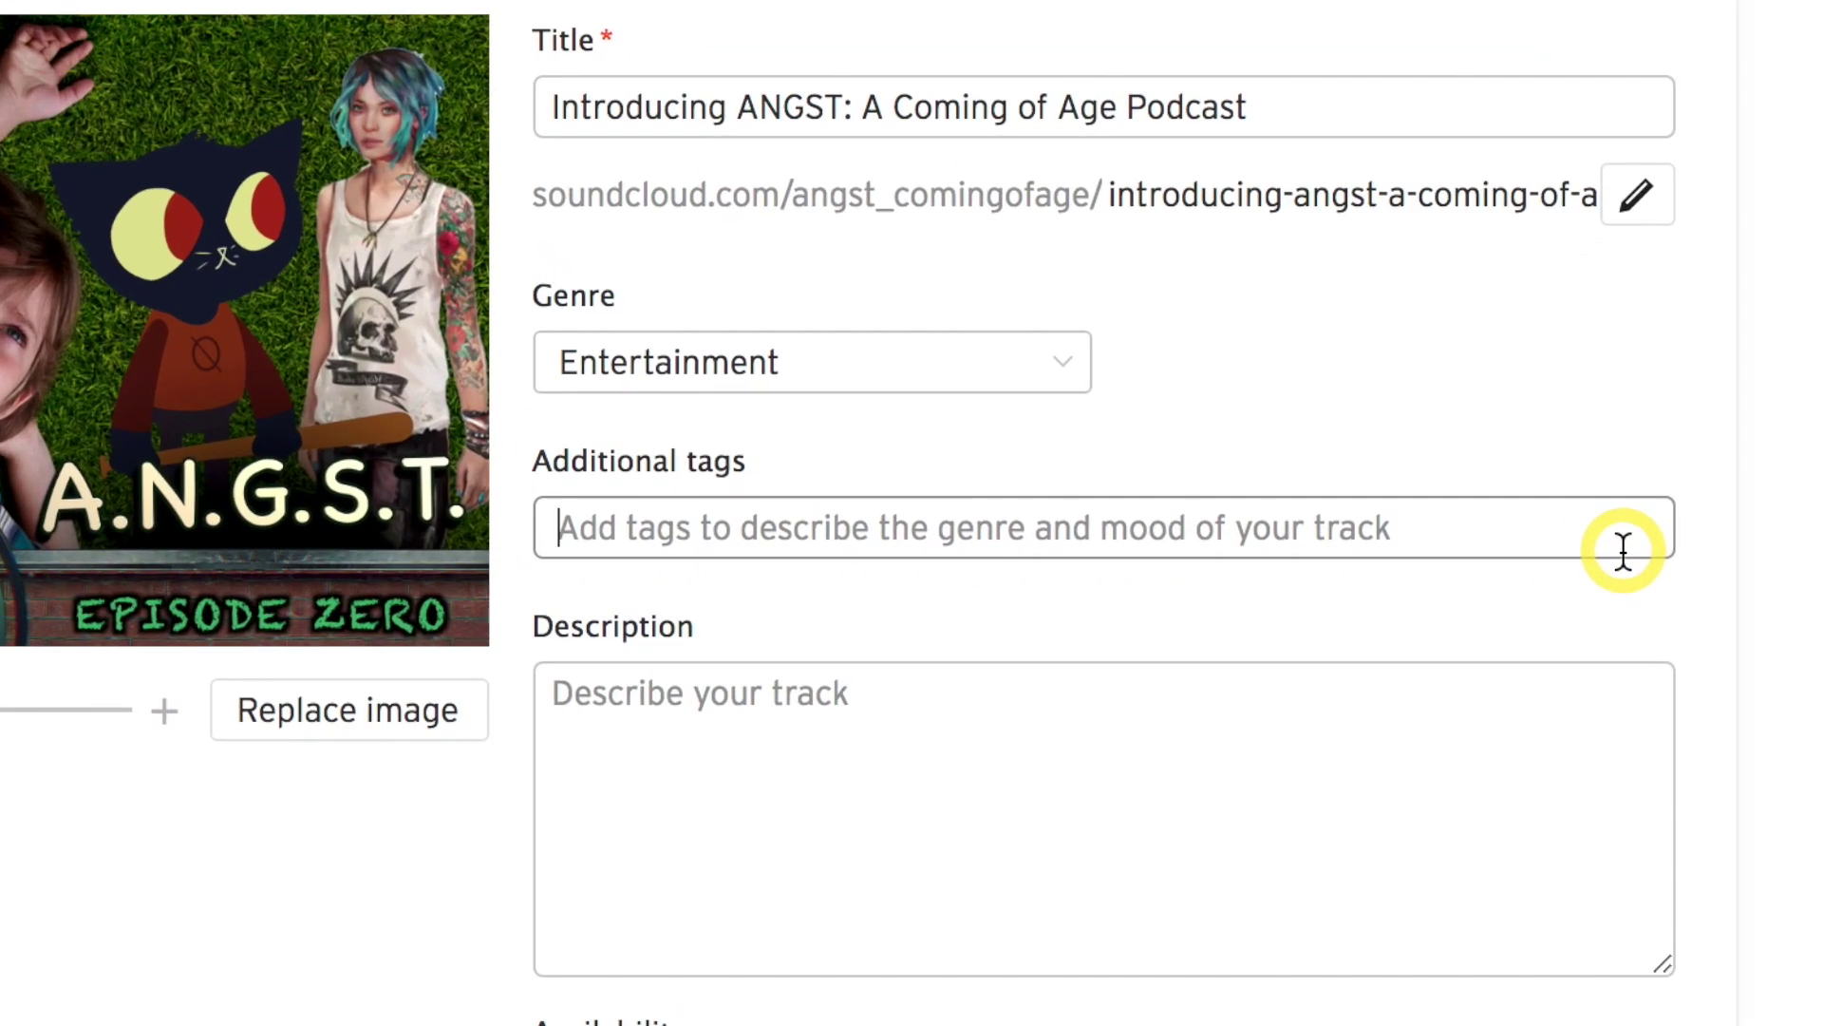
text(Podcast)
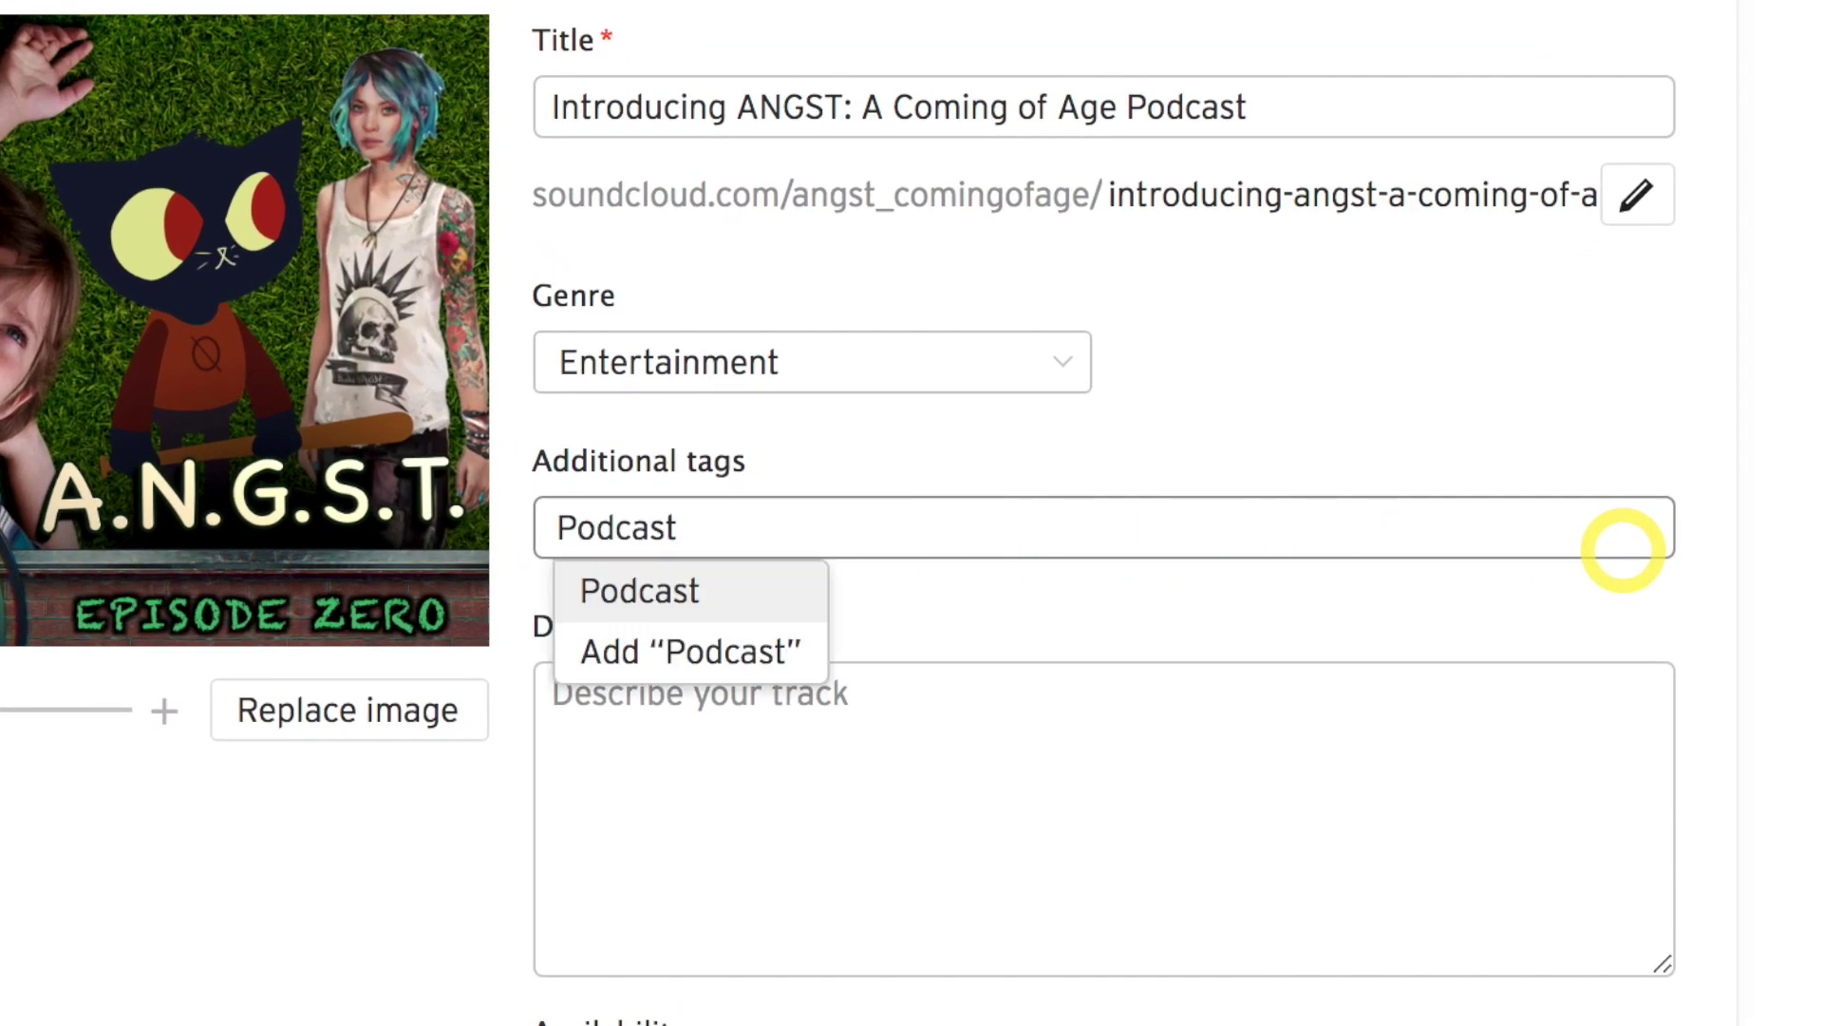
click(903, 732)
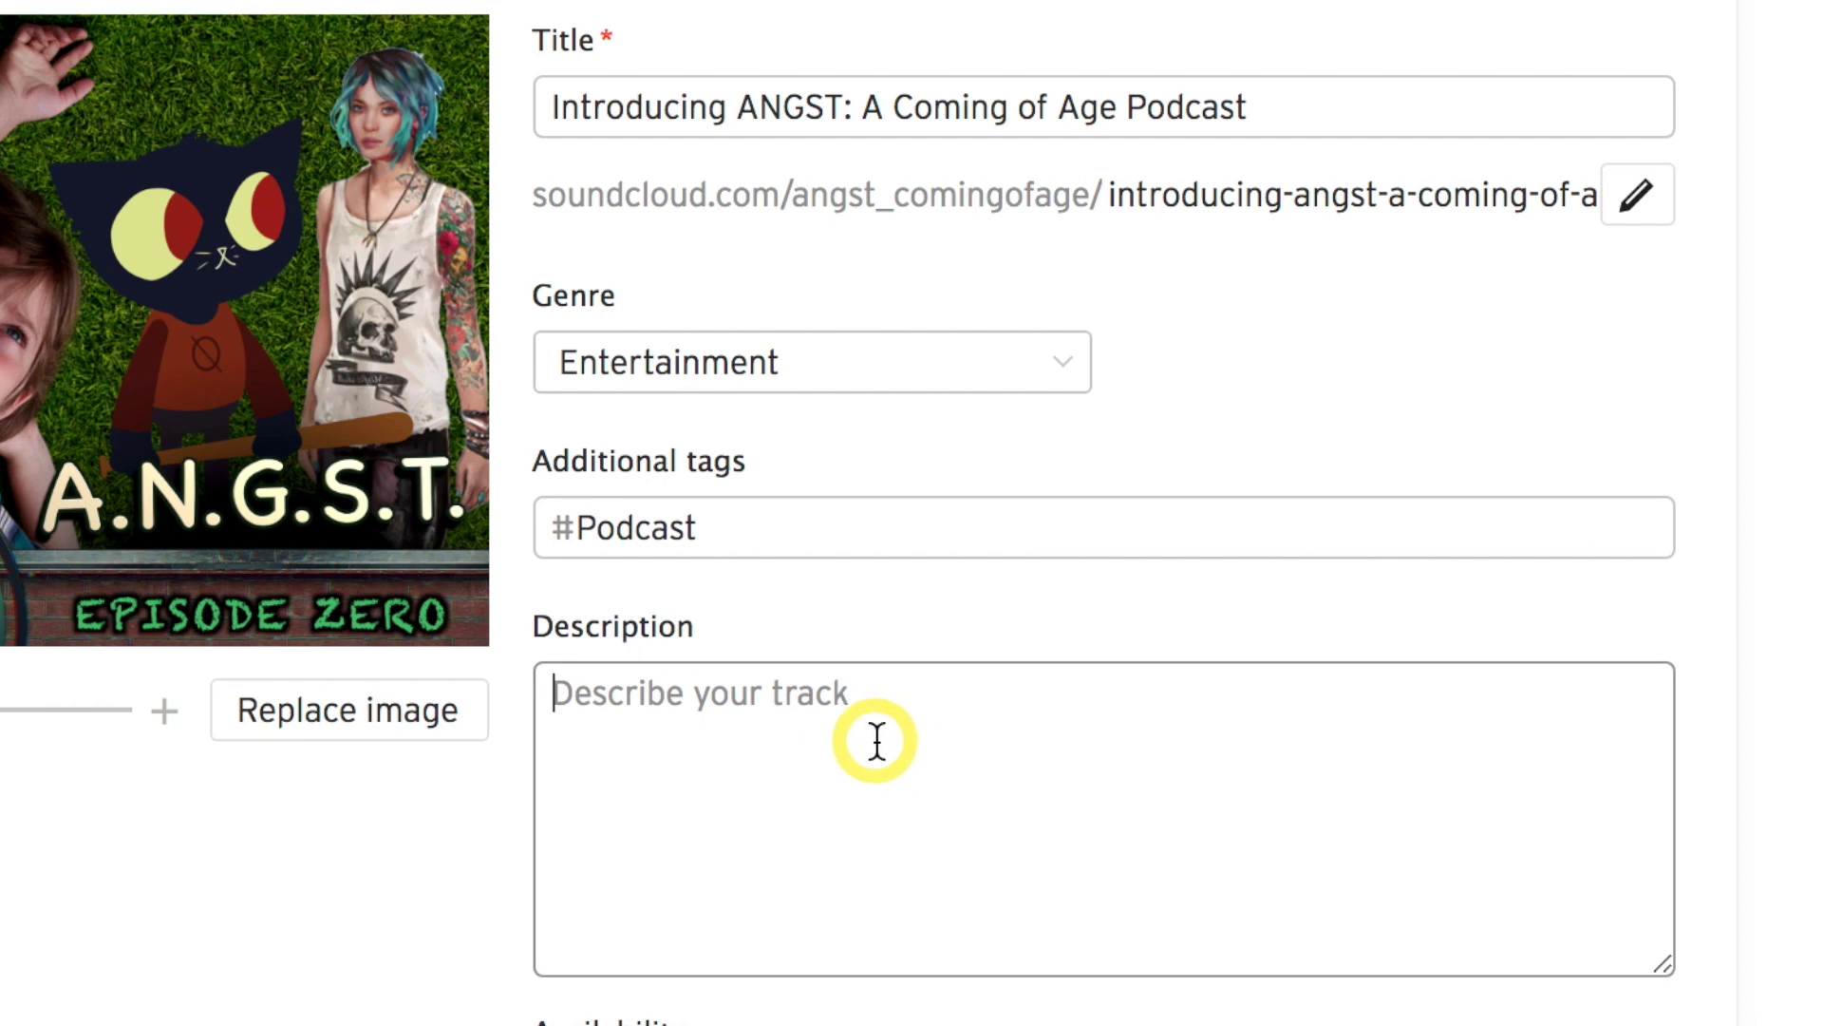
key(super+v)
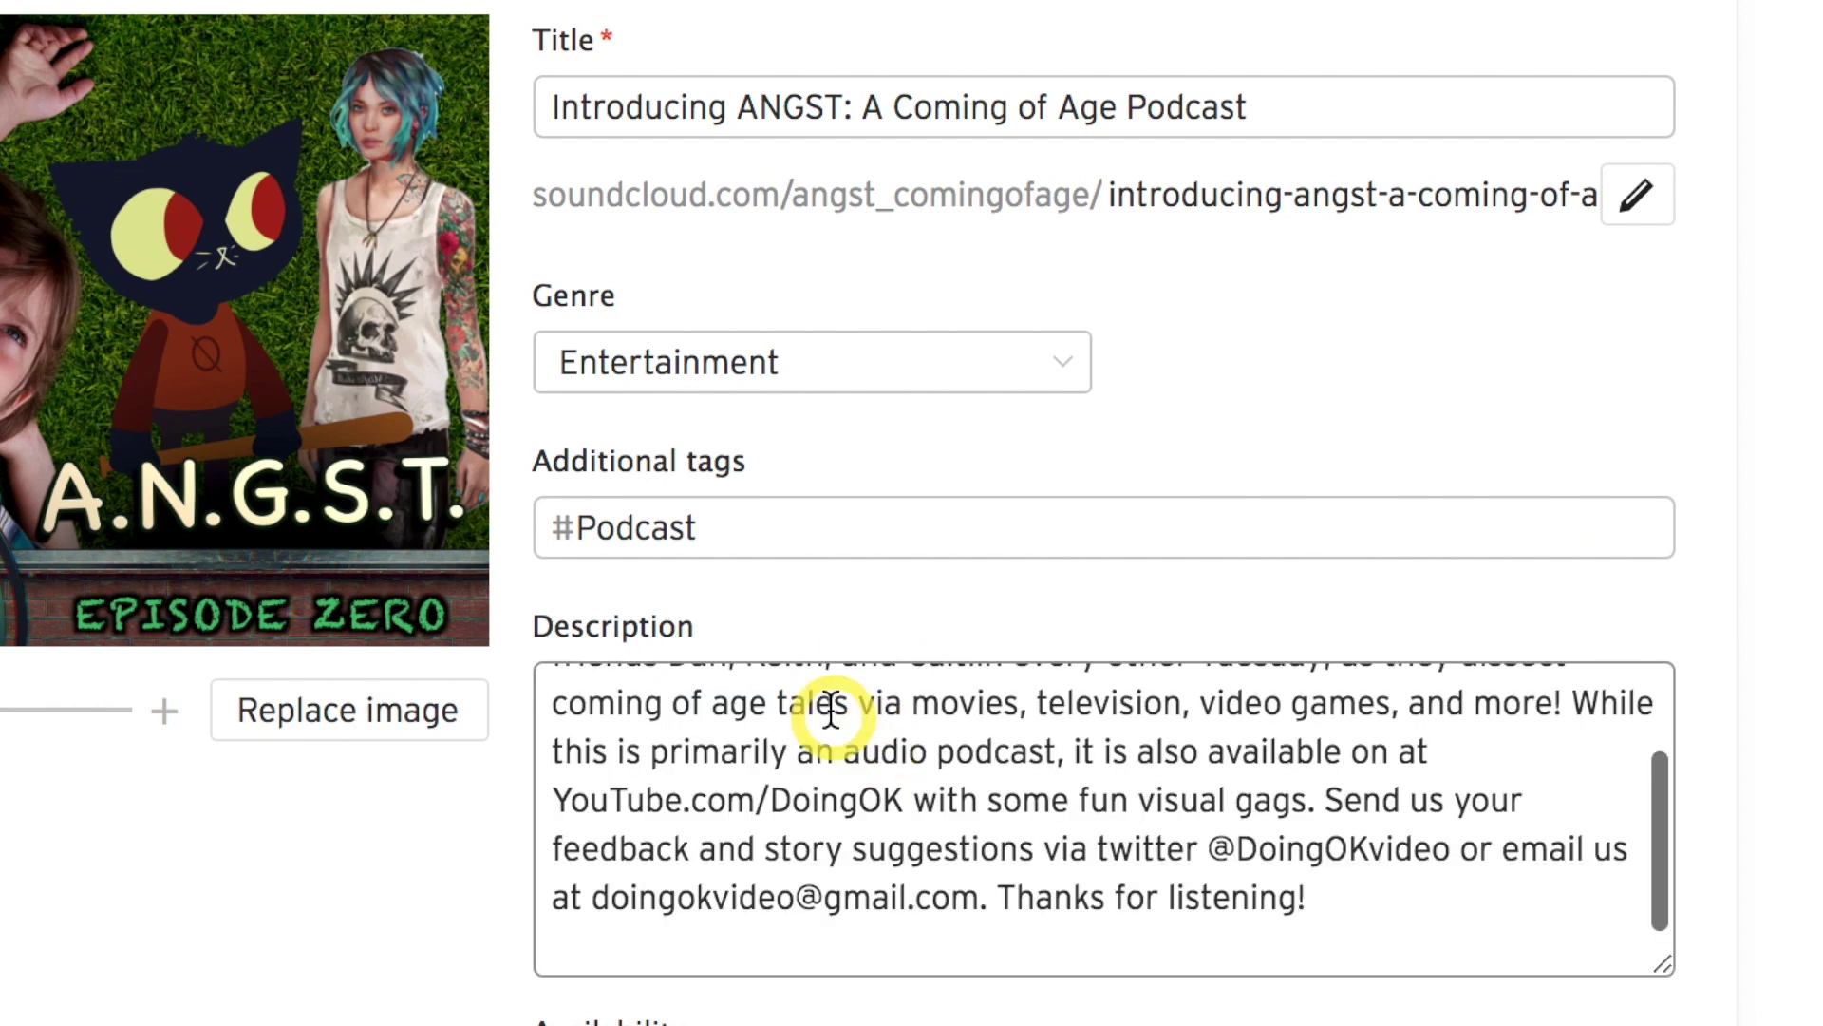
drag(1668, 969, 1668, 1024)
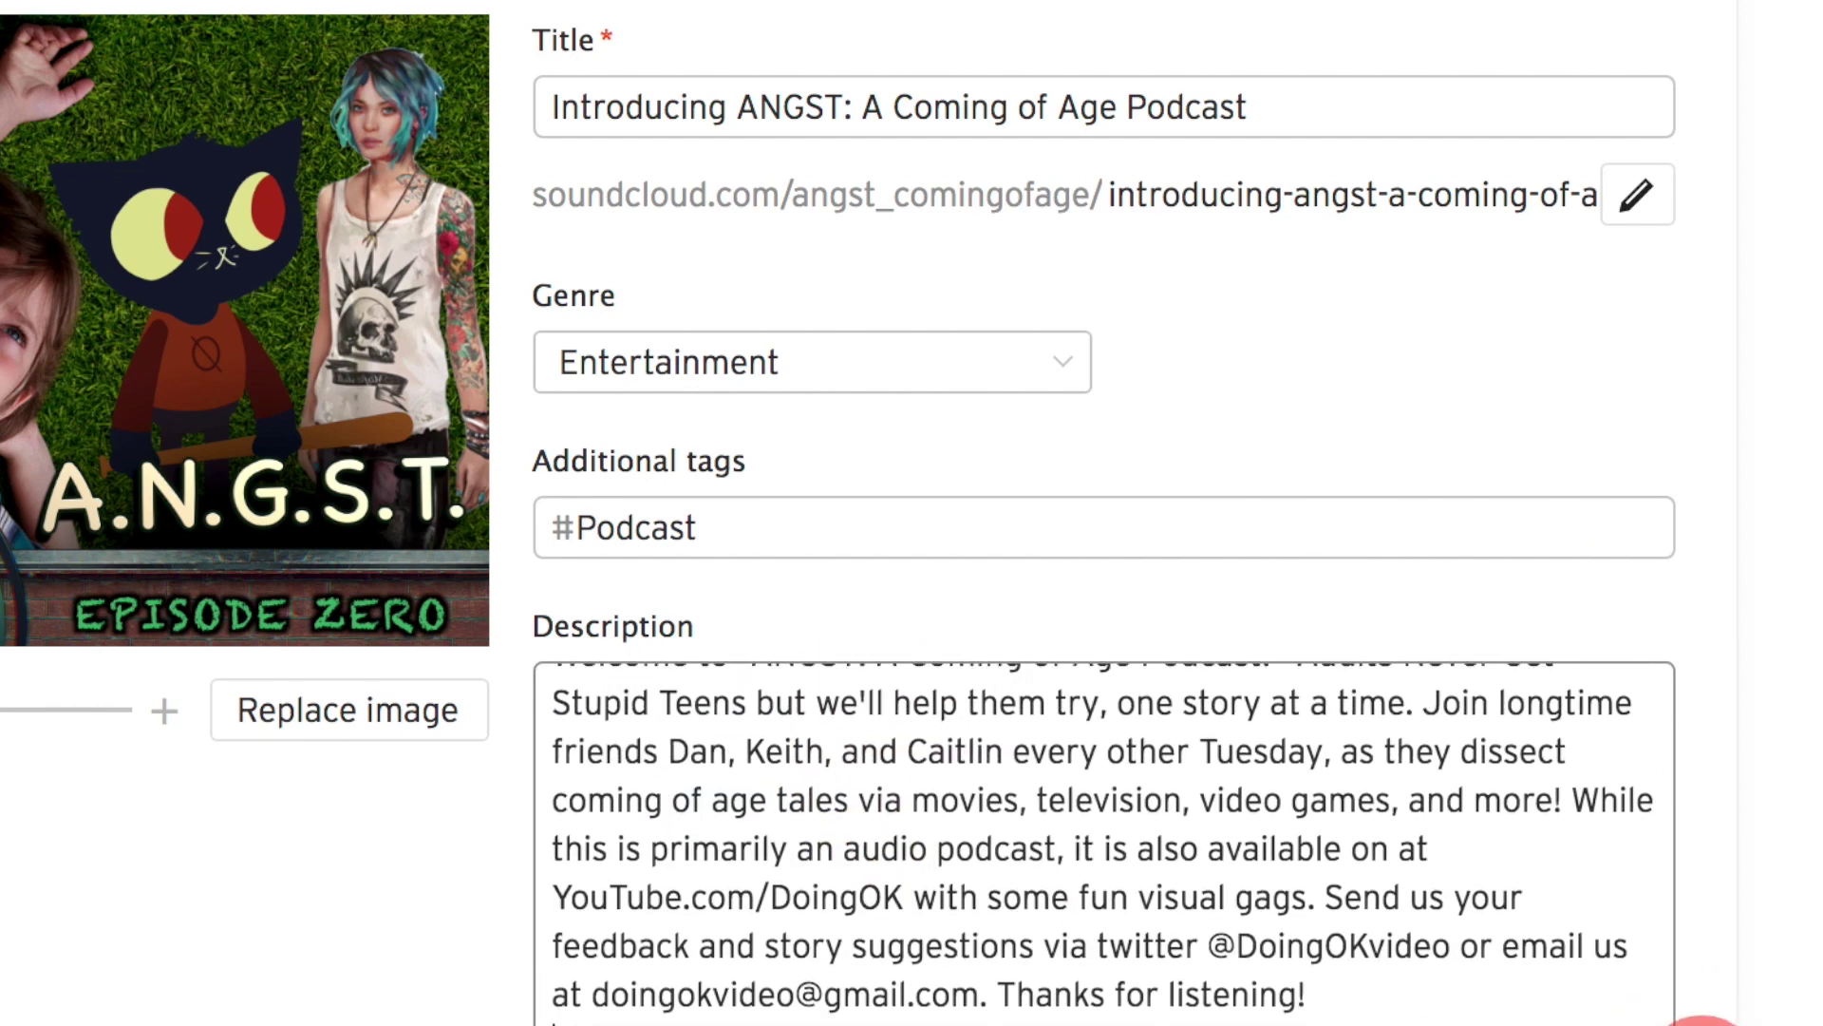
scroll(579, 703, down, 7)
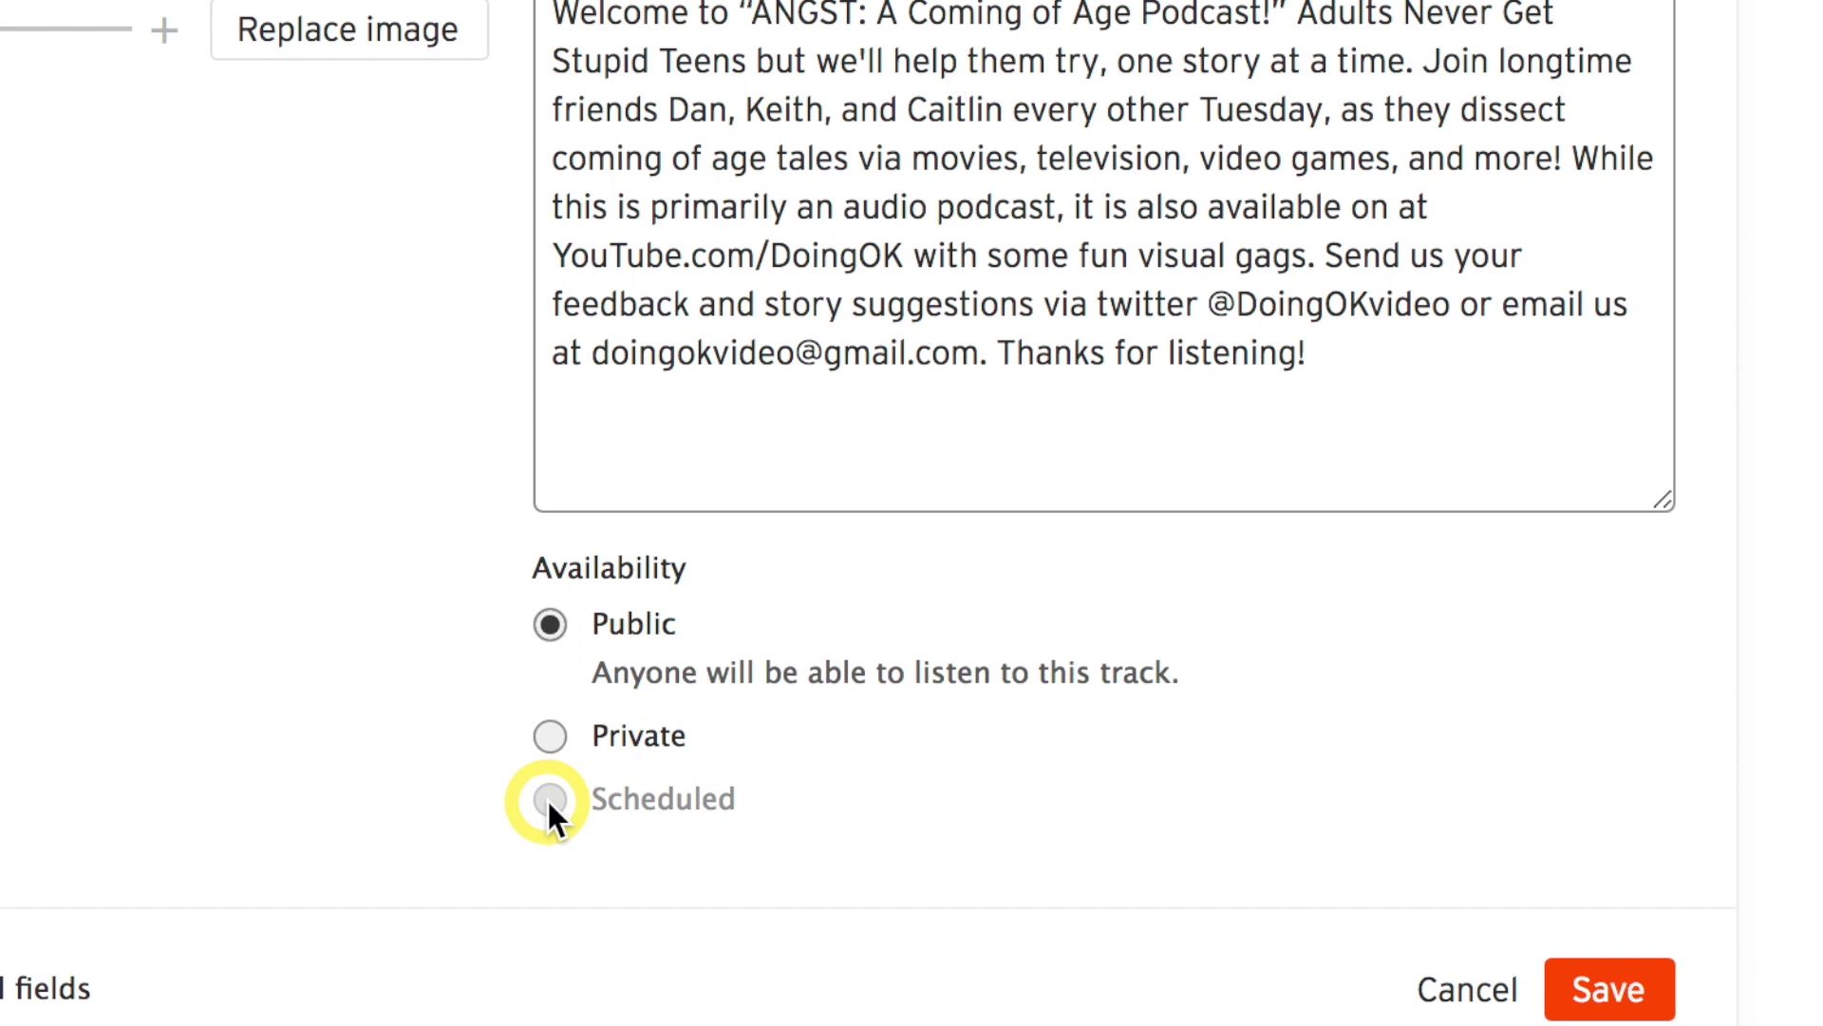
mouse_move(723, 811)
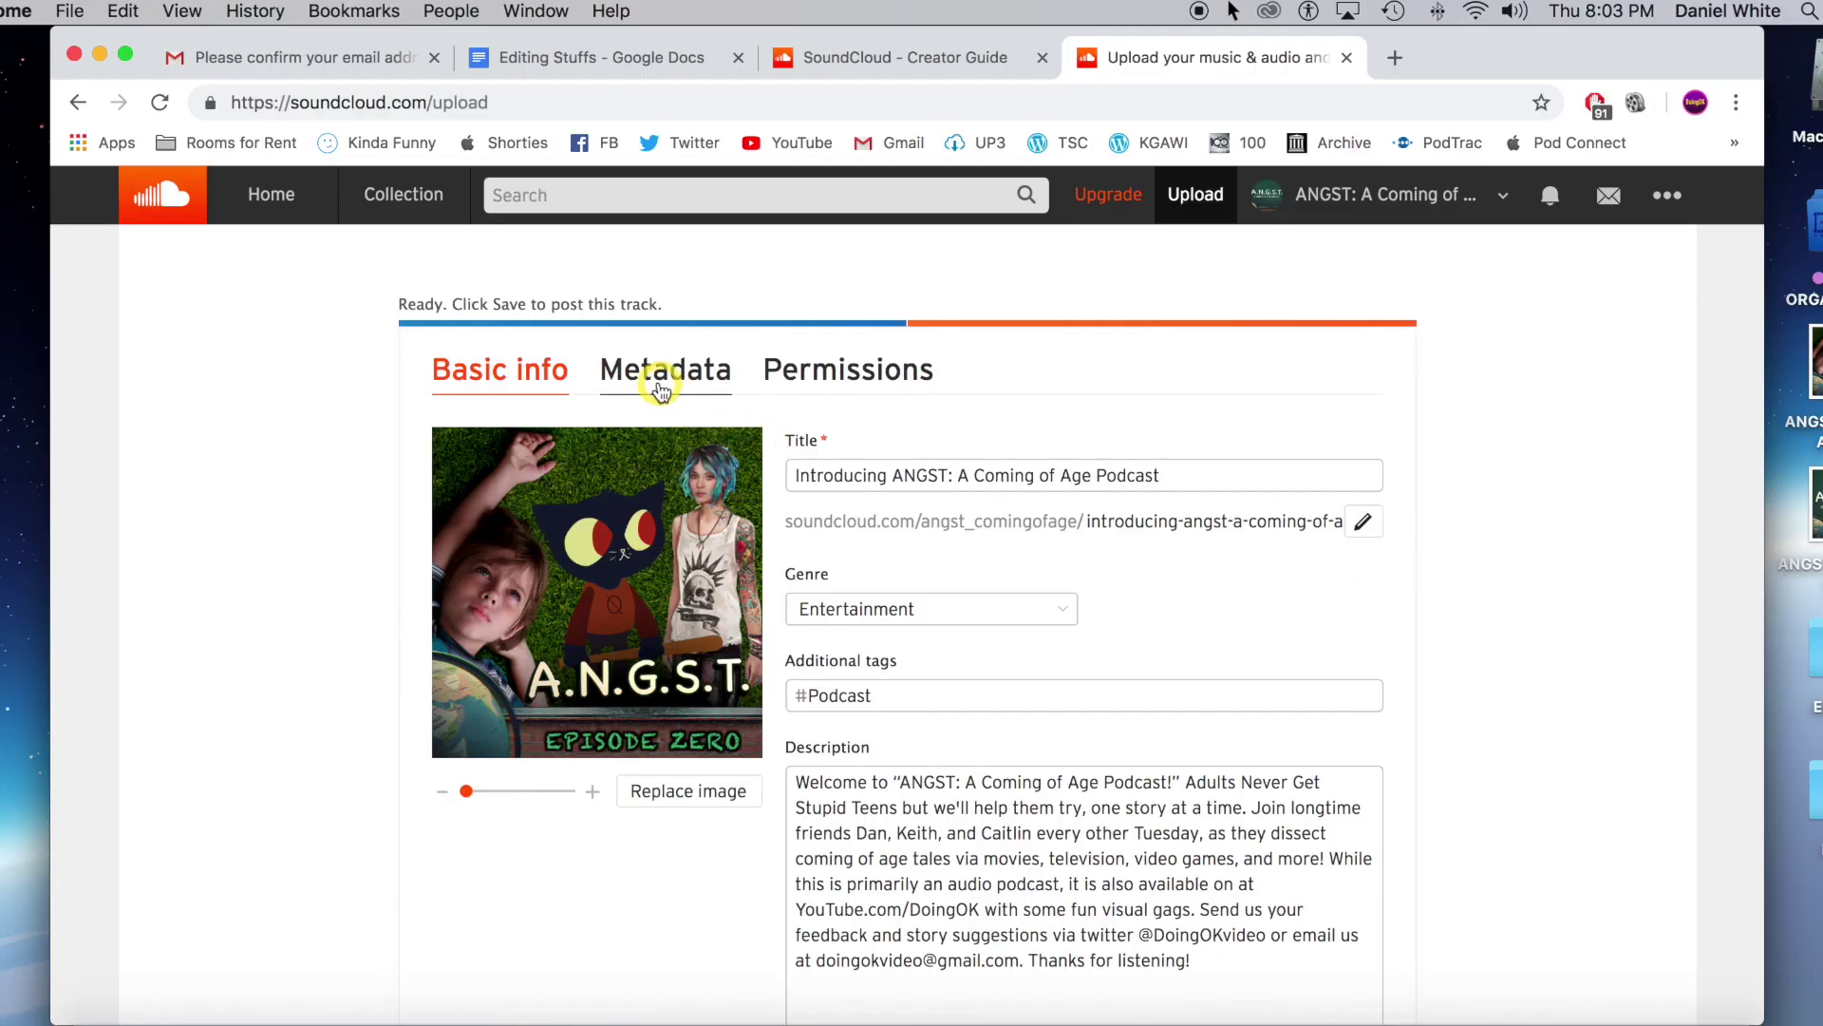
Check the Metadata and Permissions tabs, then save to post 'Introducing ANGST: A Coming of Age Podcast'.
click(658, 382)
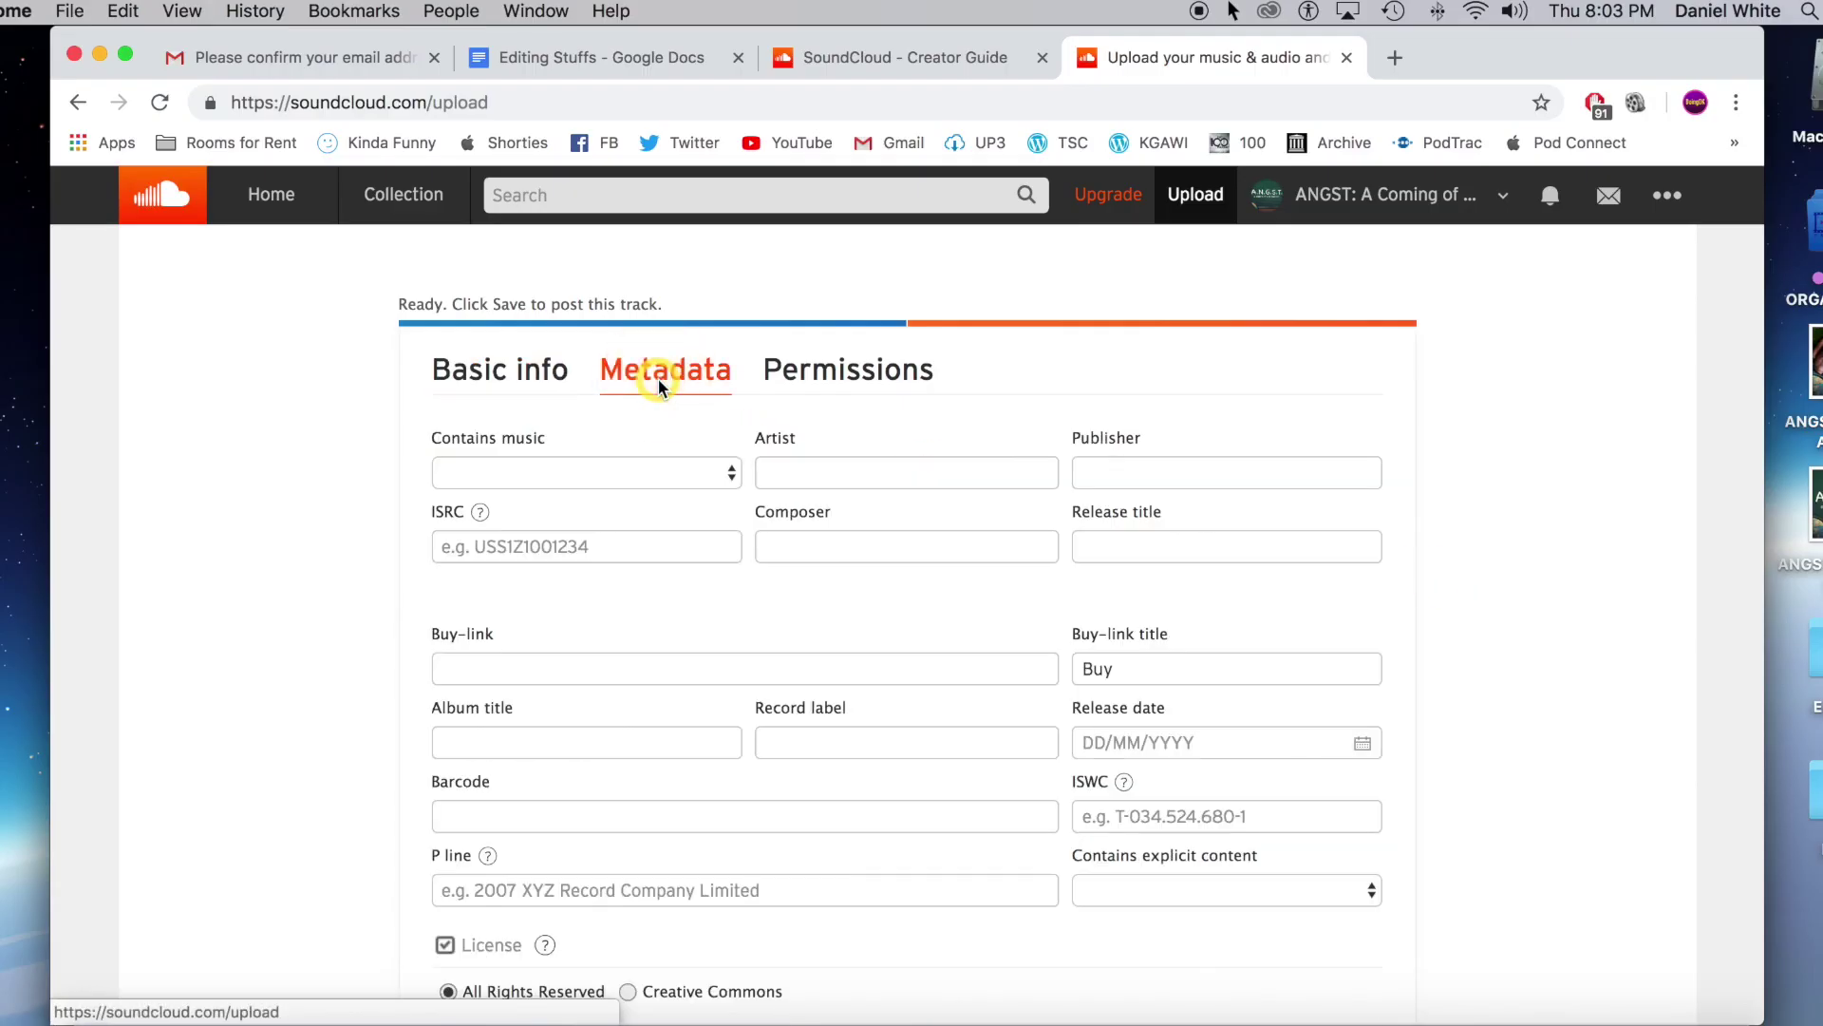
scroll(228, 551, down, 2)
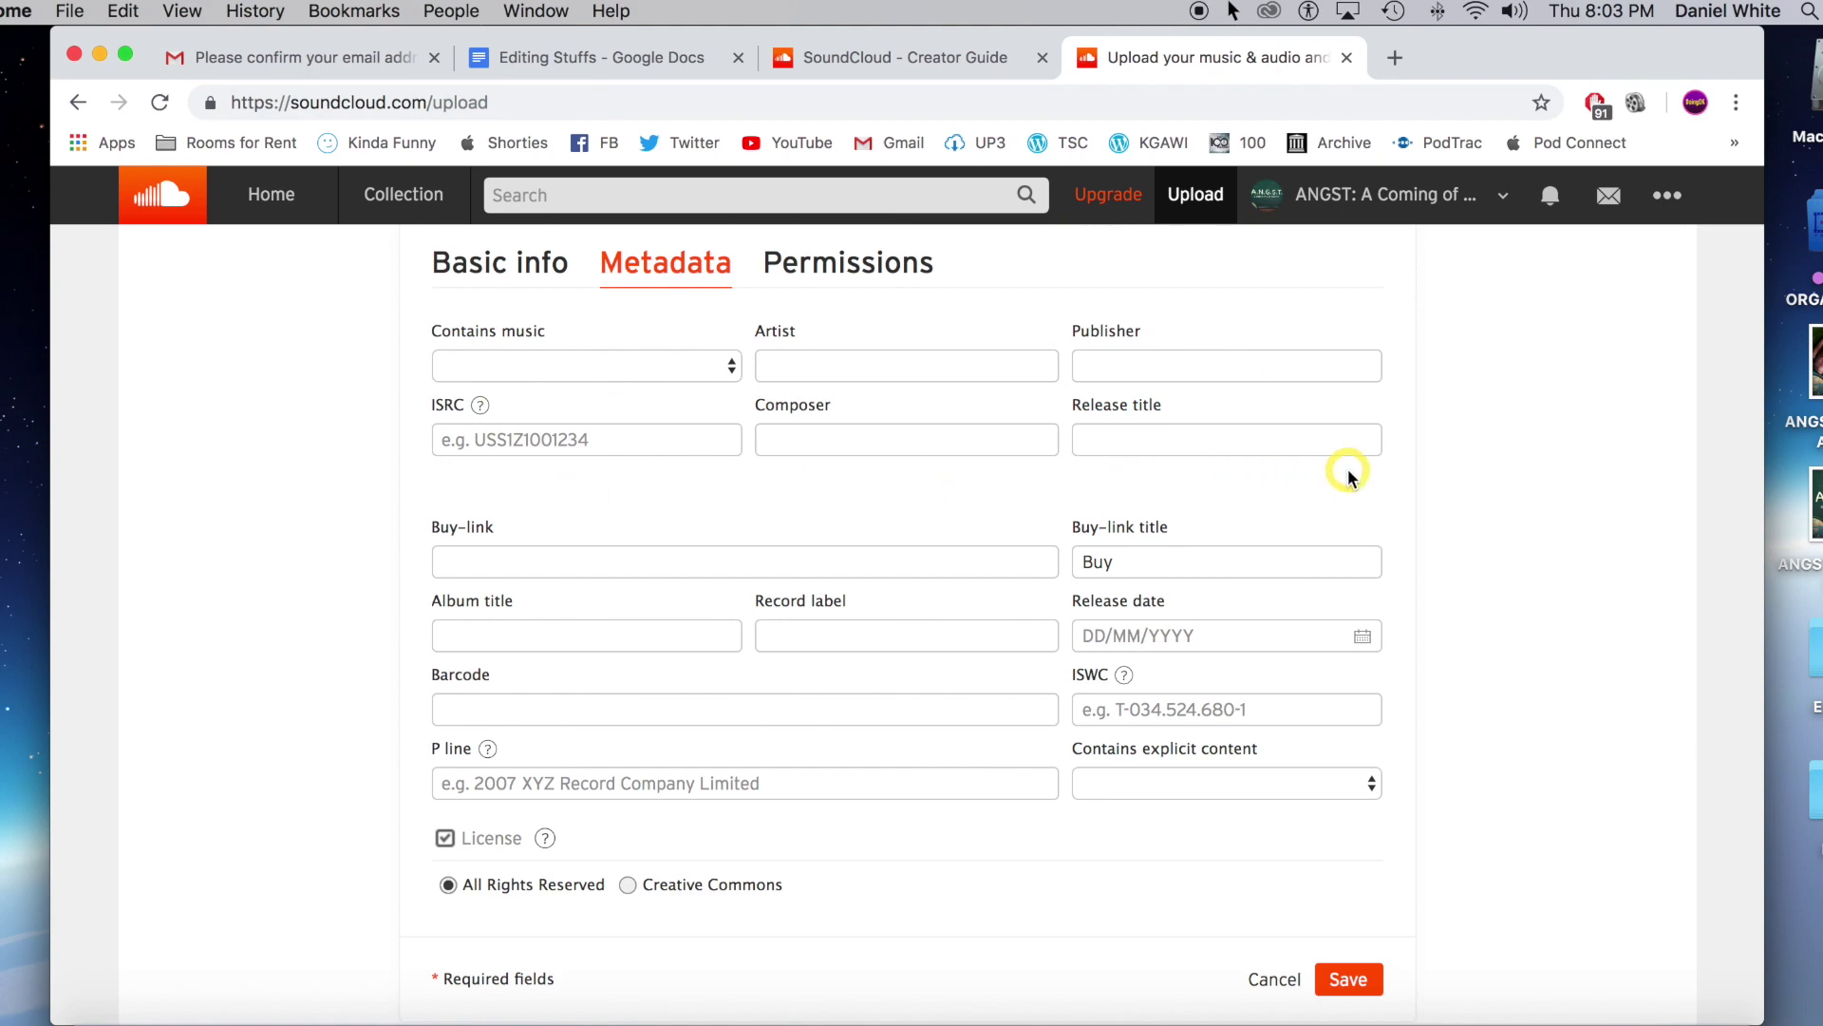
scroll(1405, 523, down, 3)
scroll(1444, 560, up, 7)
click(878, 611)
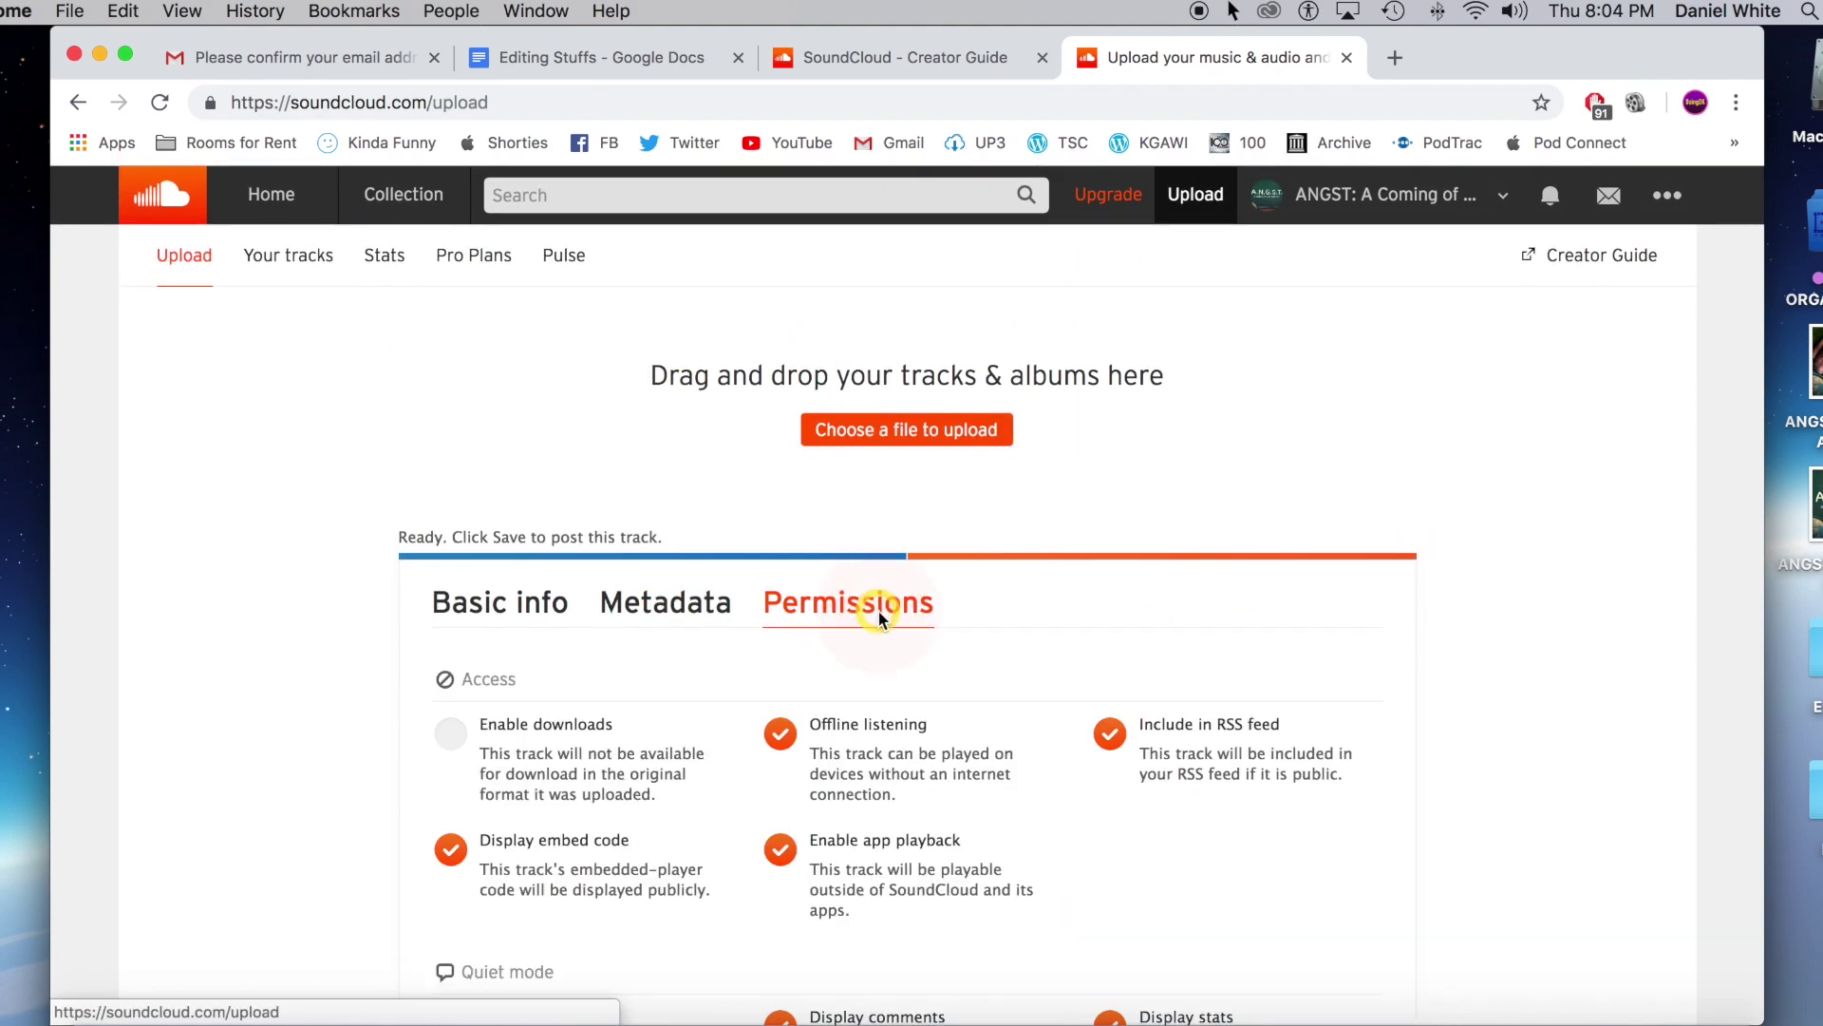
scroll(1576, 594, down, 3)
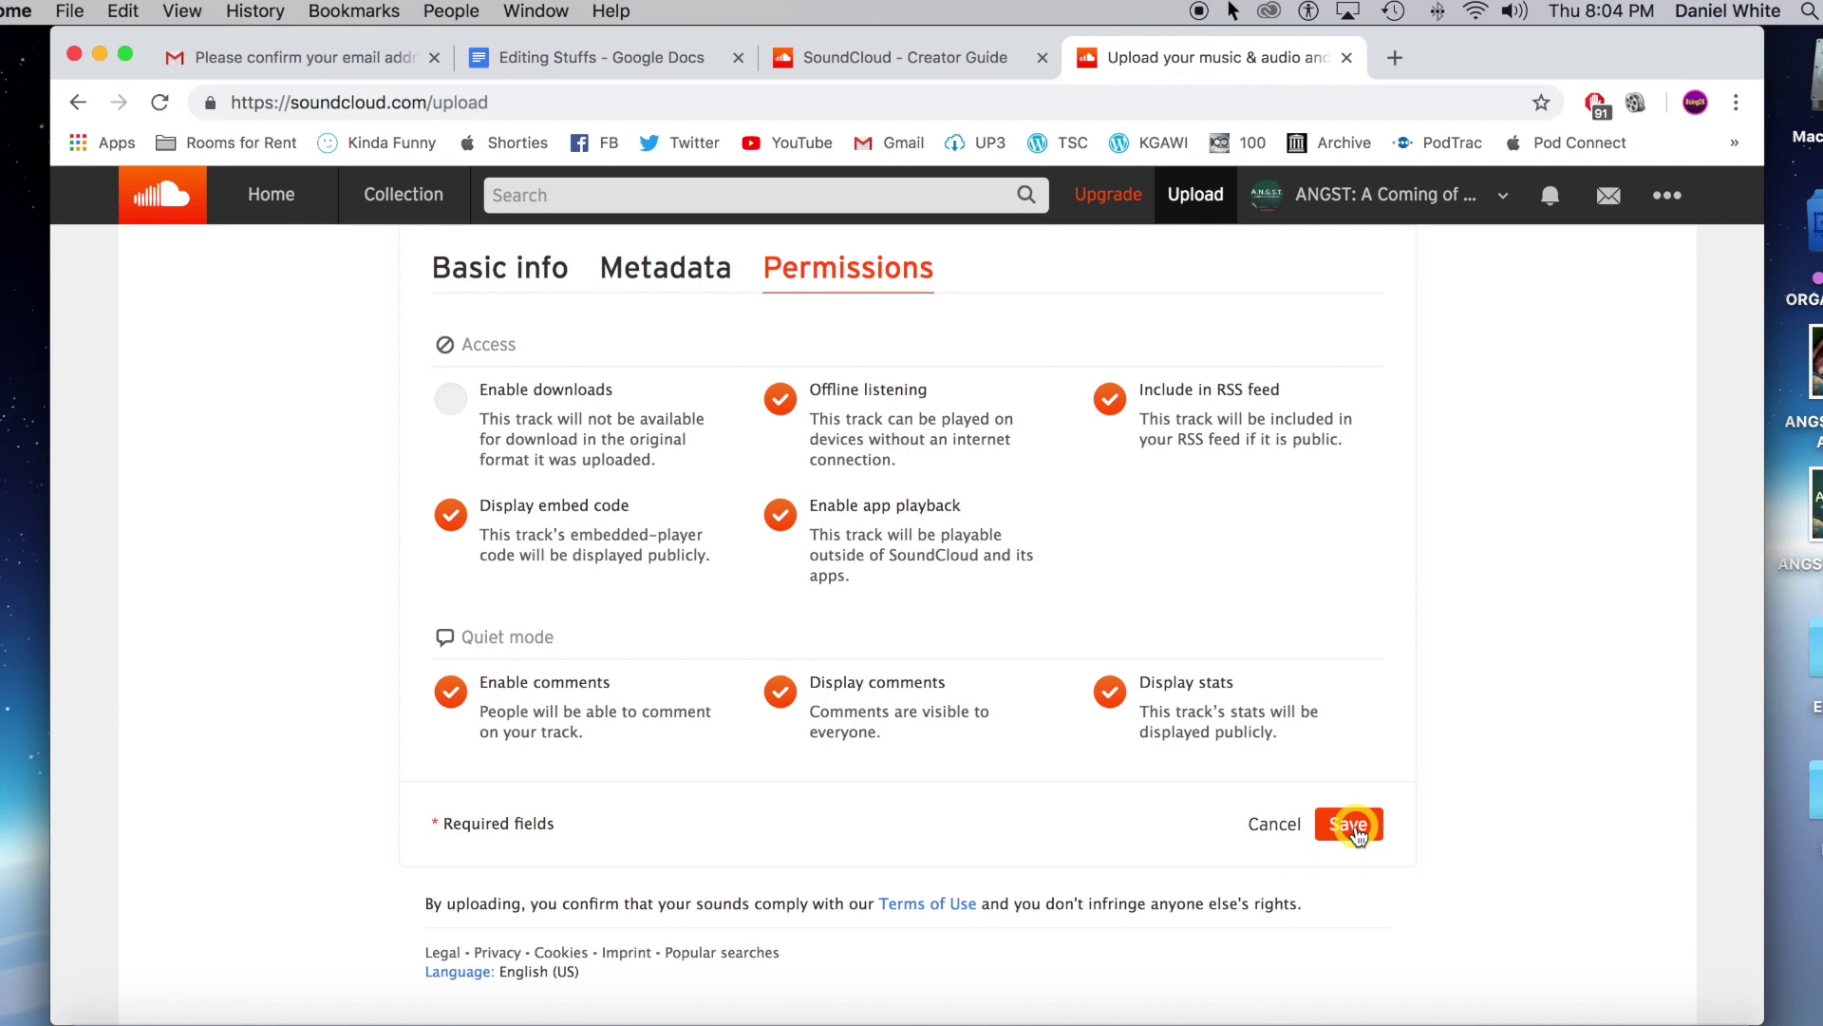
click(1353, 827)
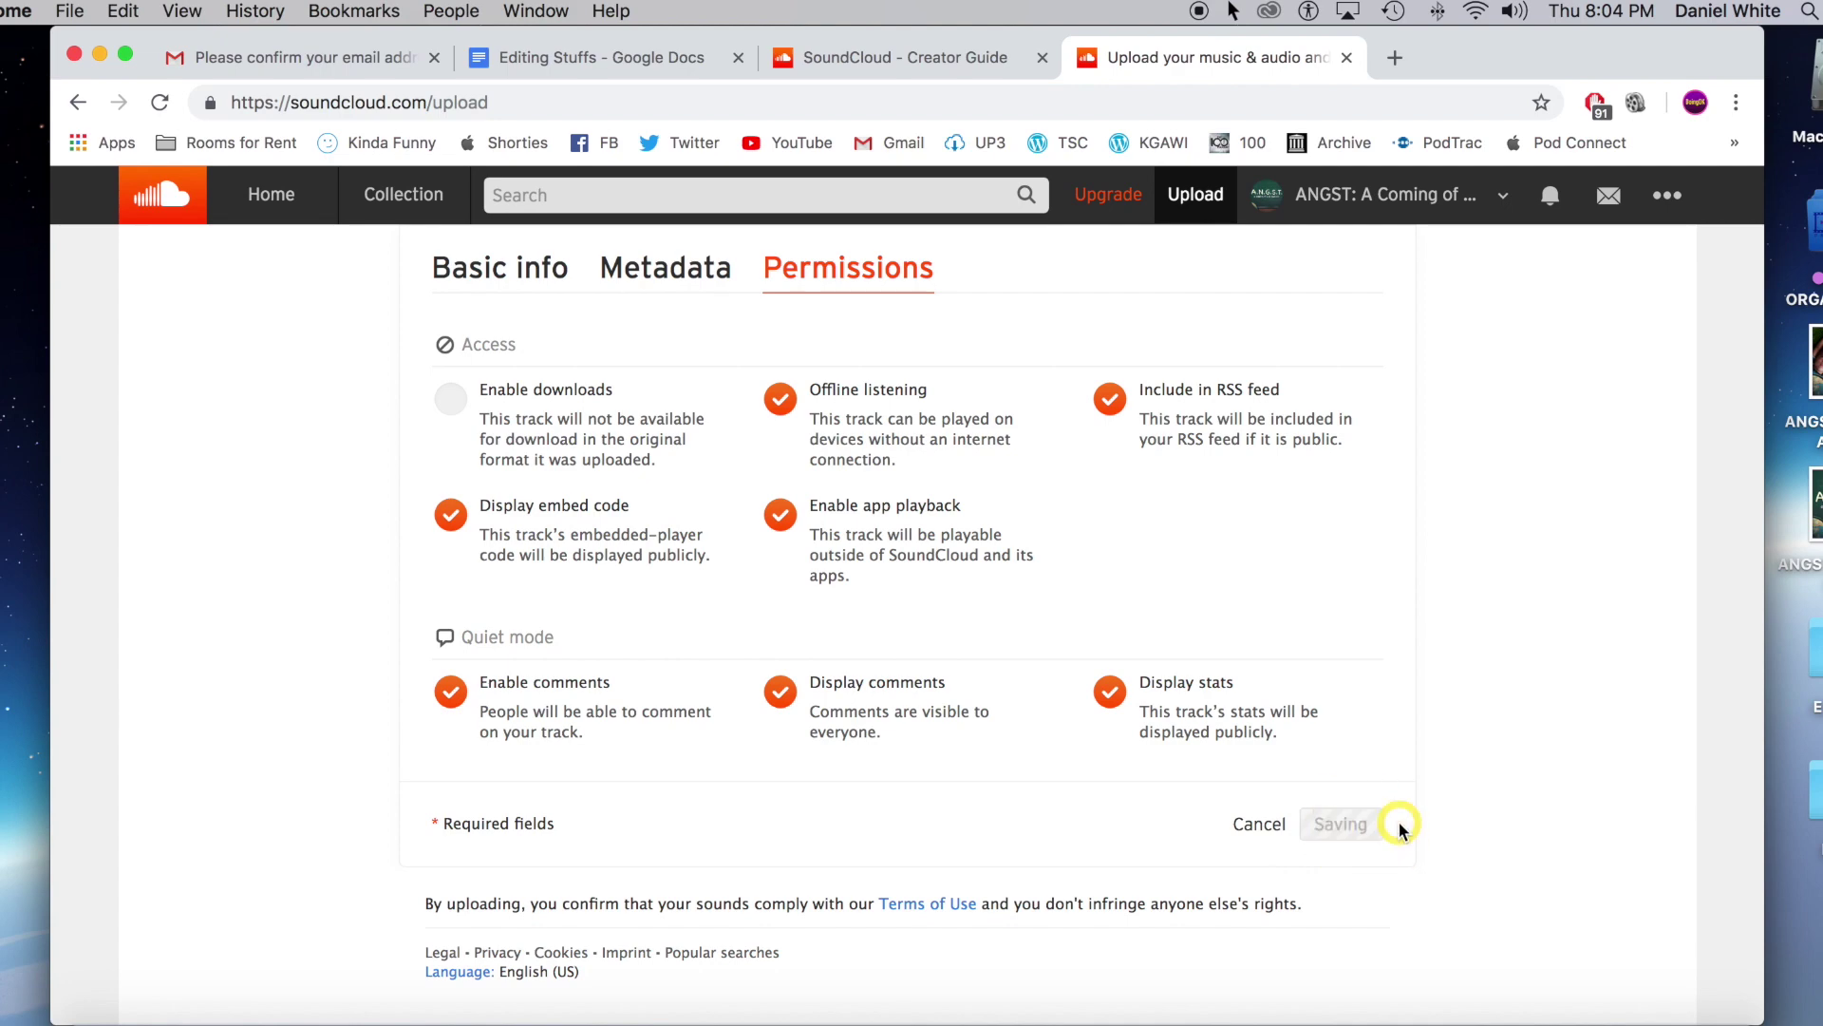
click(831, 668)
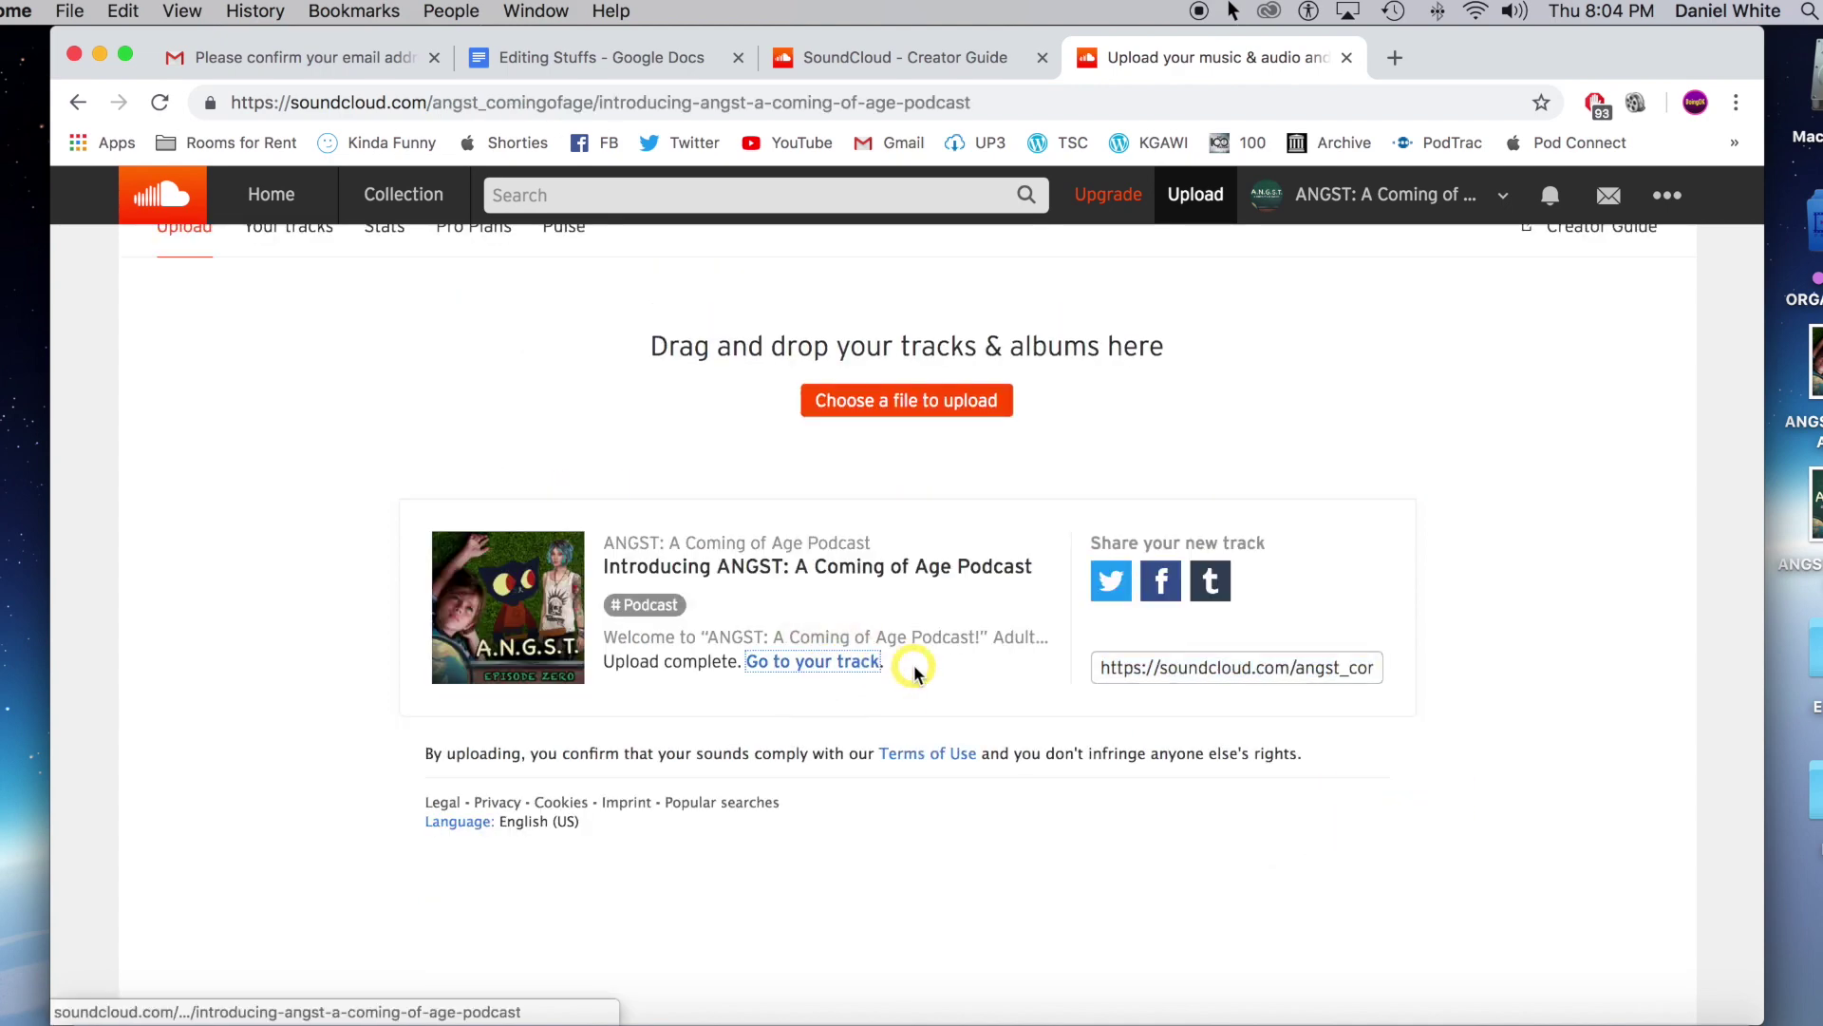
scroll(926, 669, down, 3)
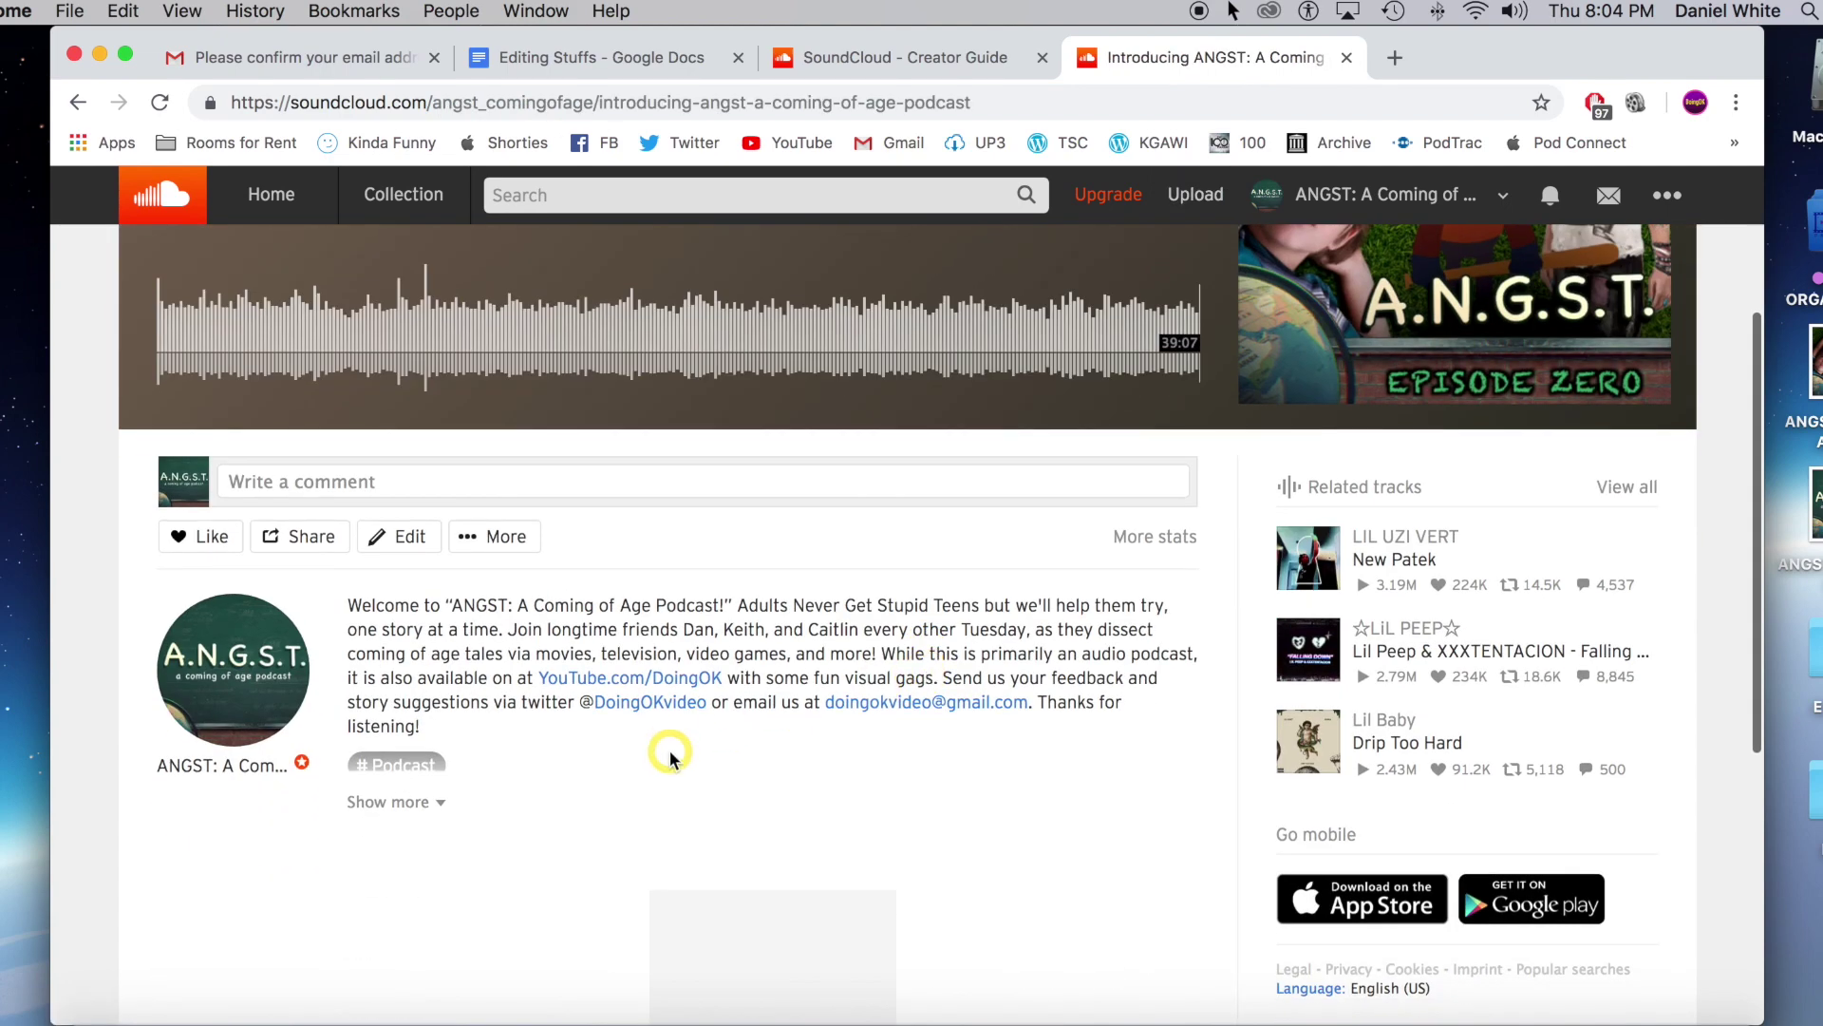
scroll(669, 752, up, 3)
scroll(1042, 868, up, 1)
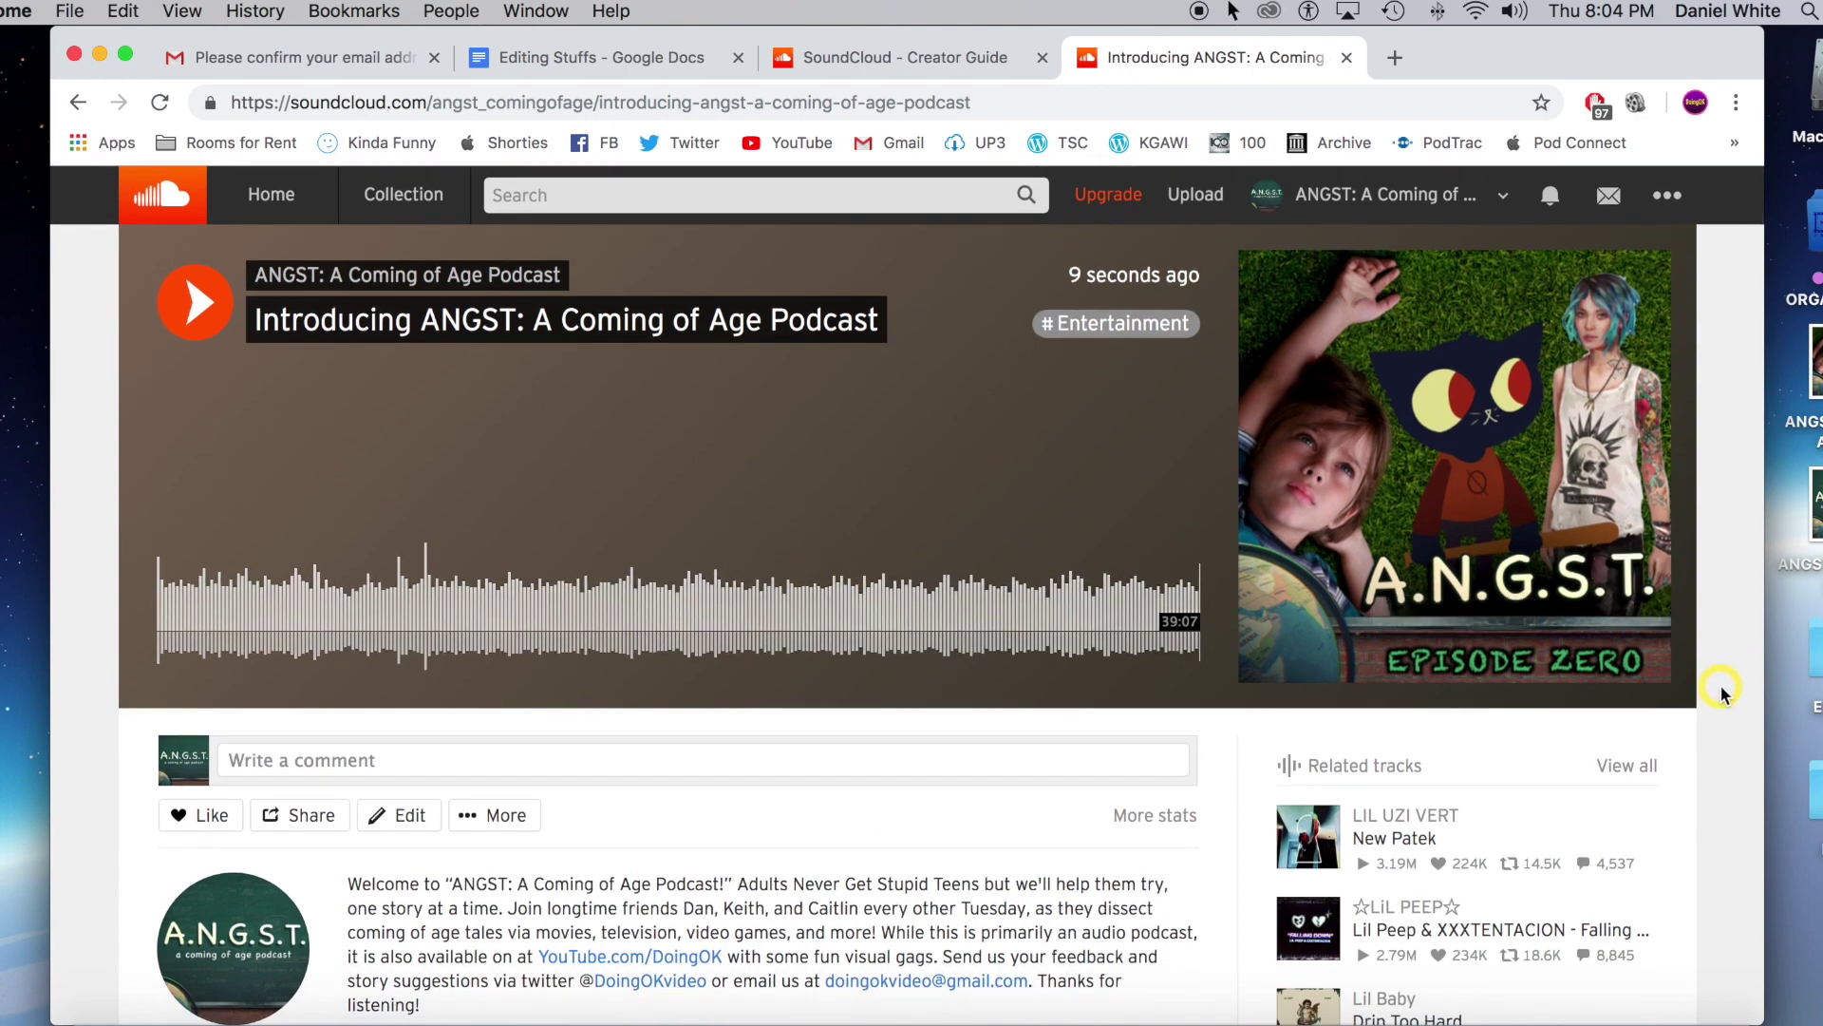
scroll(1723, 696, down, 2)
scroll(1723, 696, up, 2)
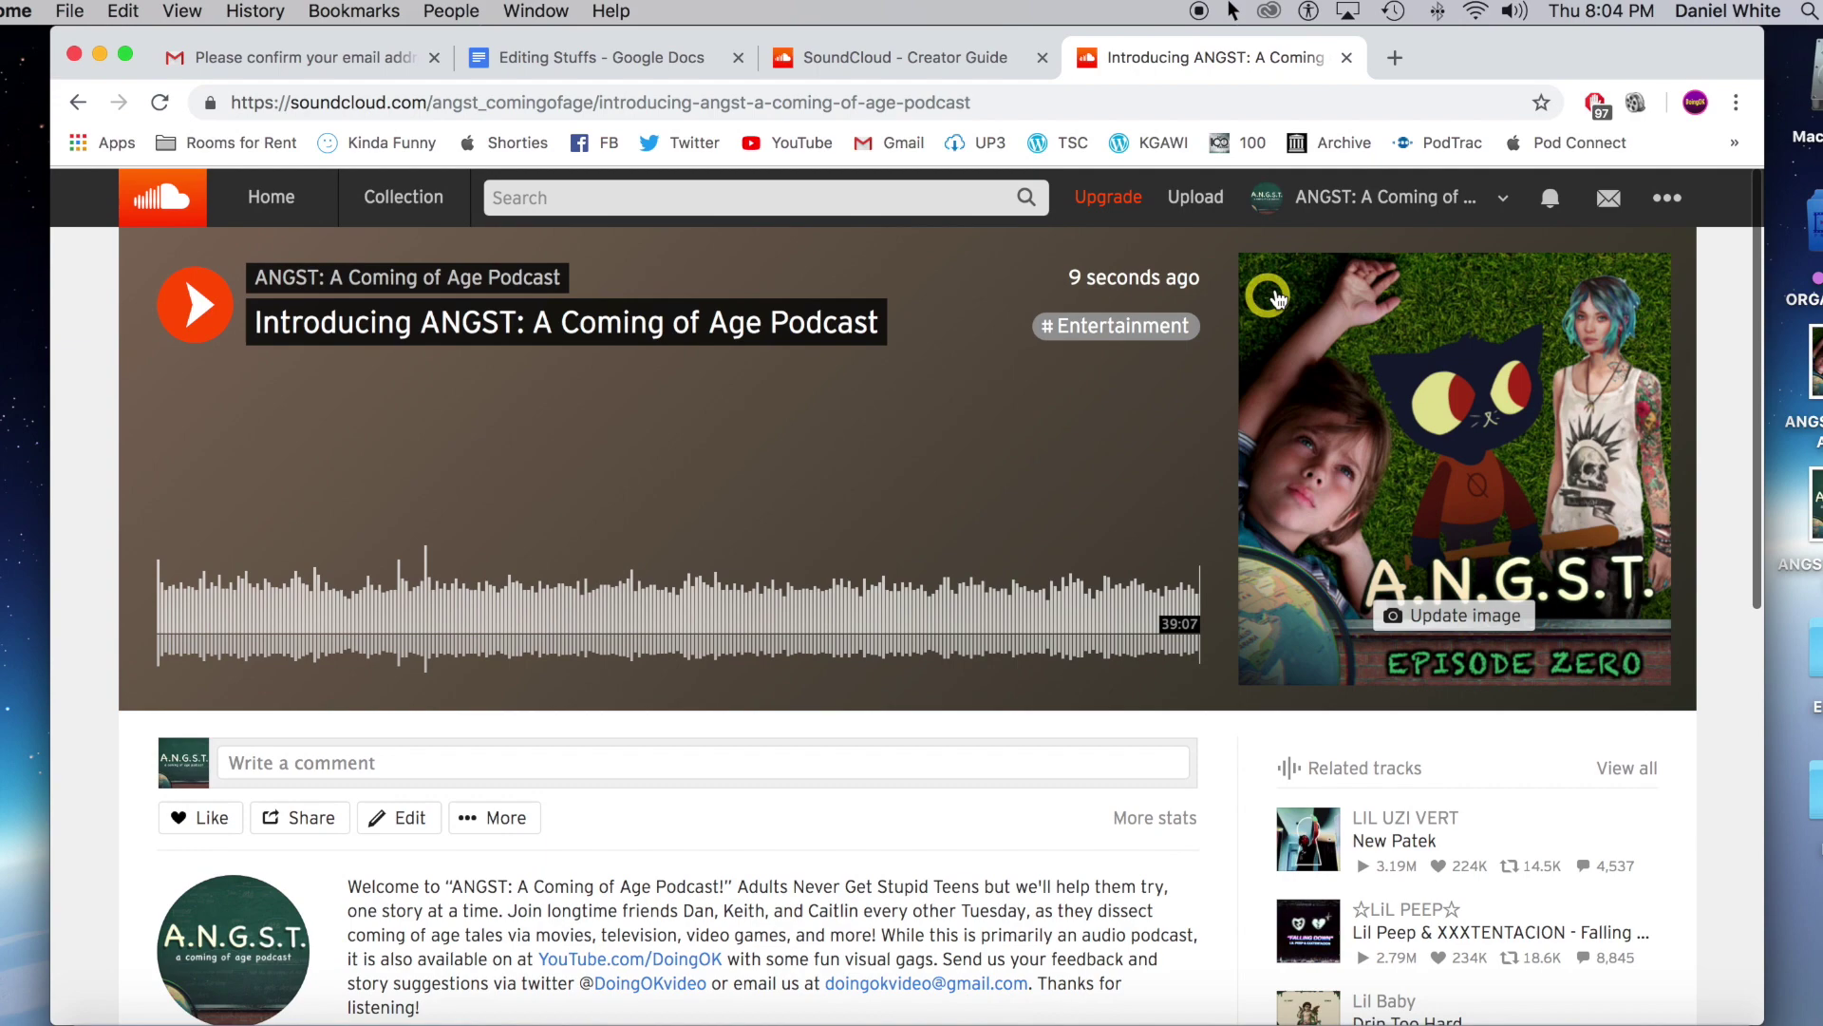
scroll(1051, 745, down, 5)
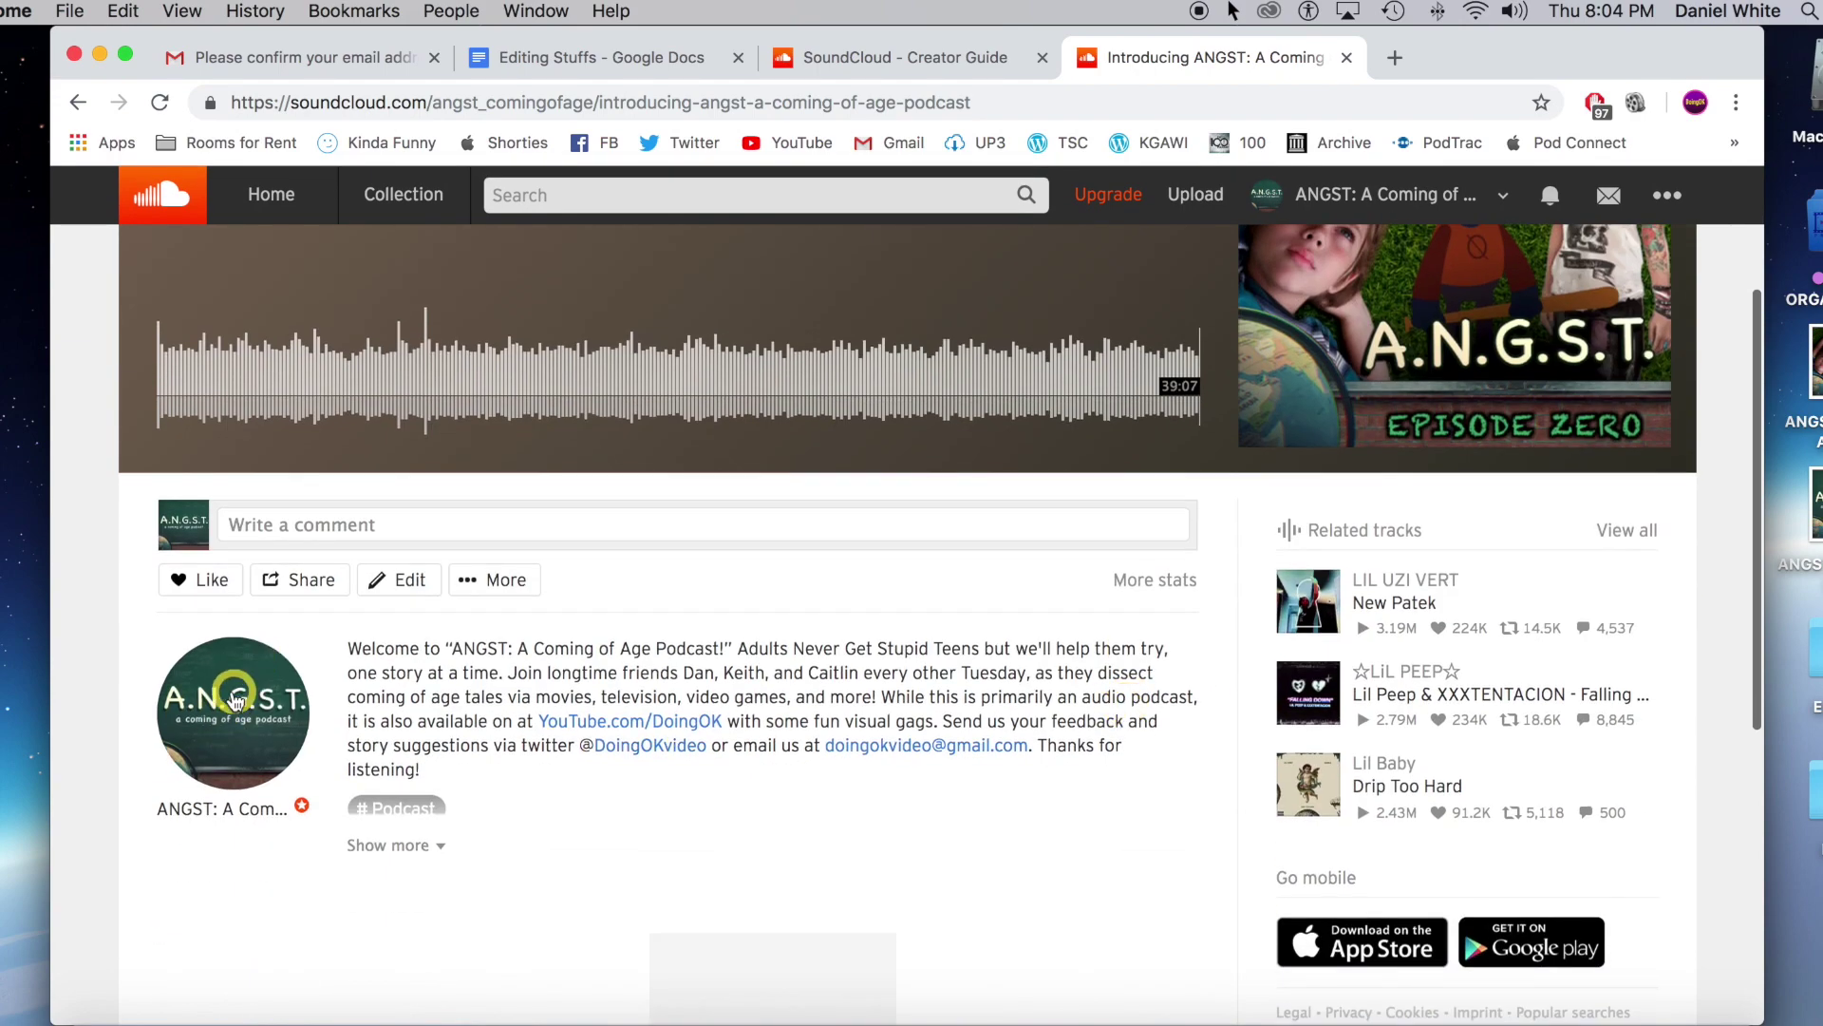
scroll(1125, 829, down, 1)
scroll(1123, 826, down, 3)
scroll(1125, 829, up, 8)
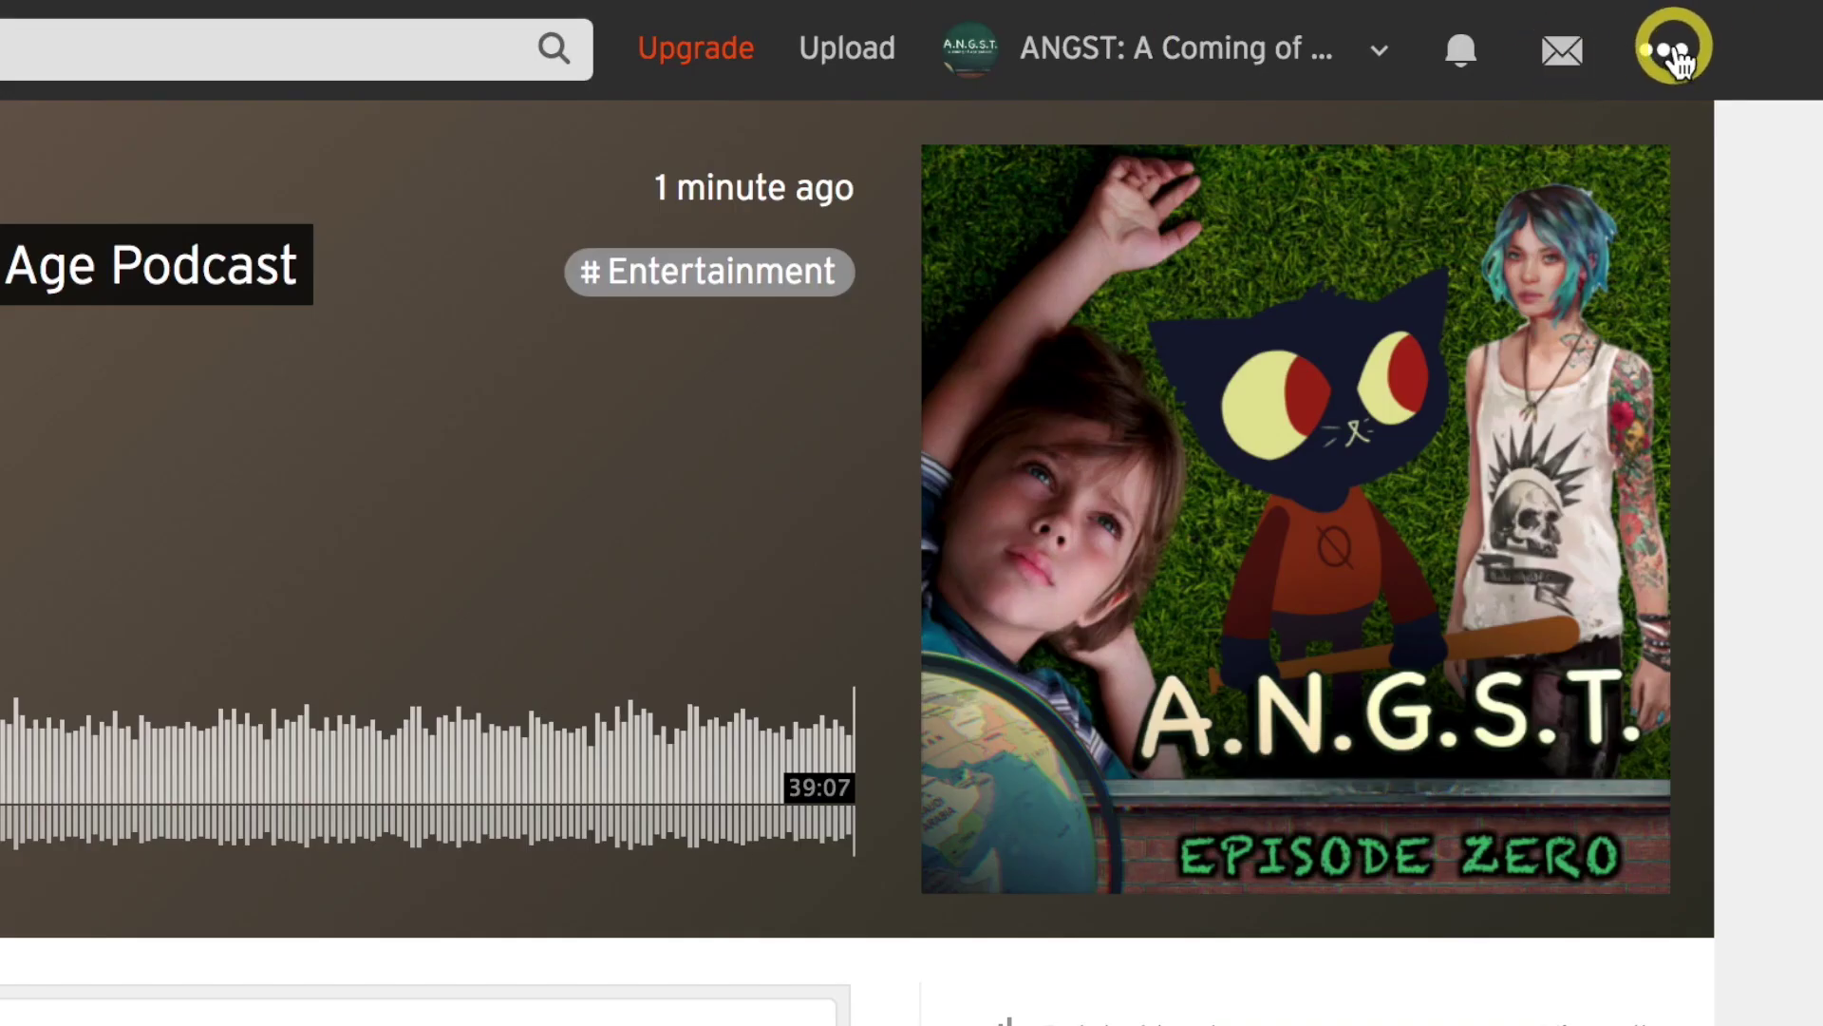
Copy the podcast's RSS feed URL from the Content tab of SoundCloud's settings.
click(1668, 193)
click(1516, 920)
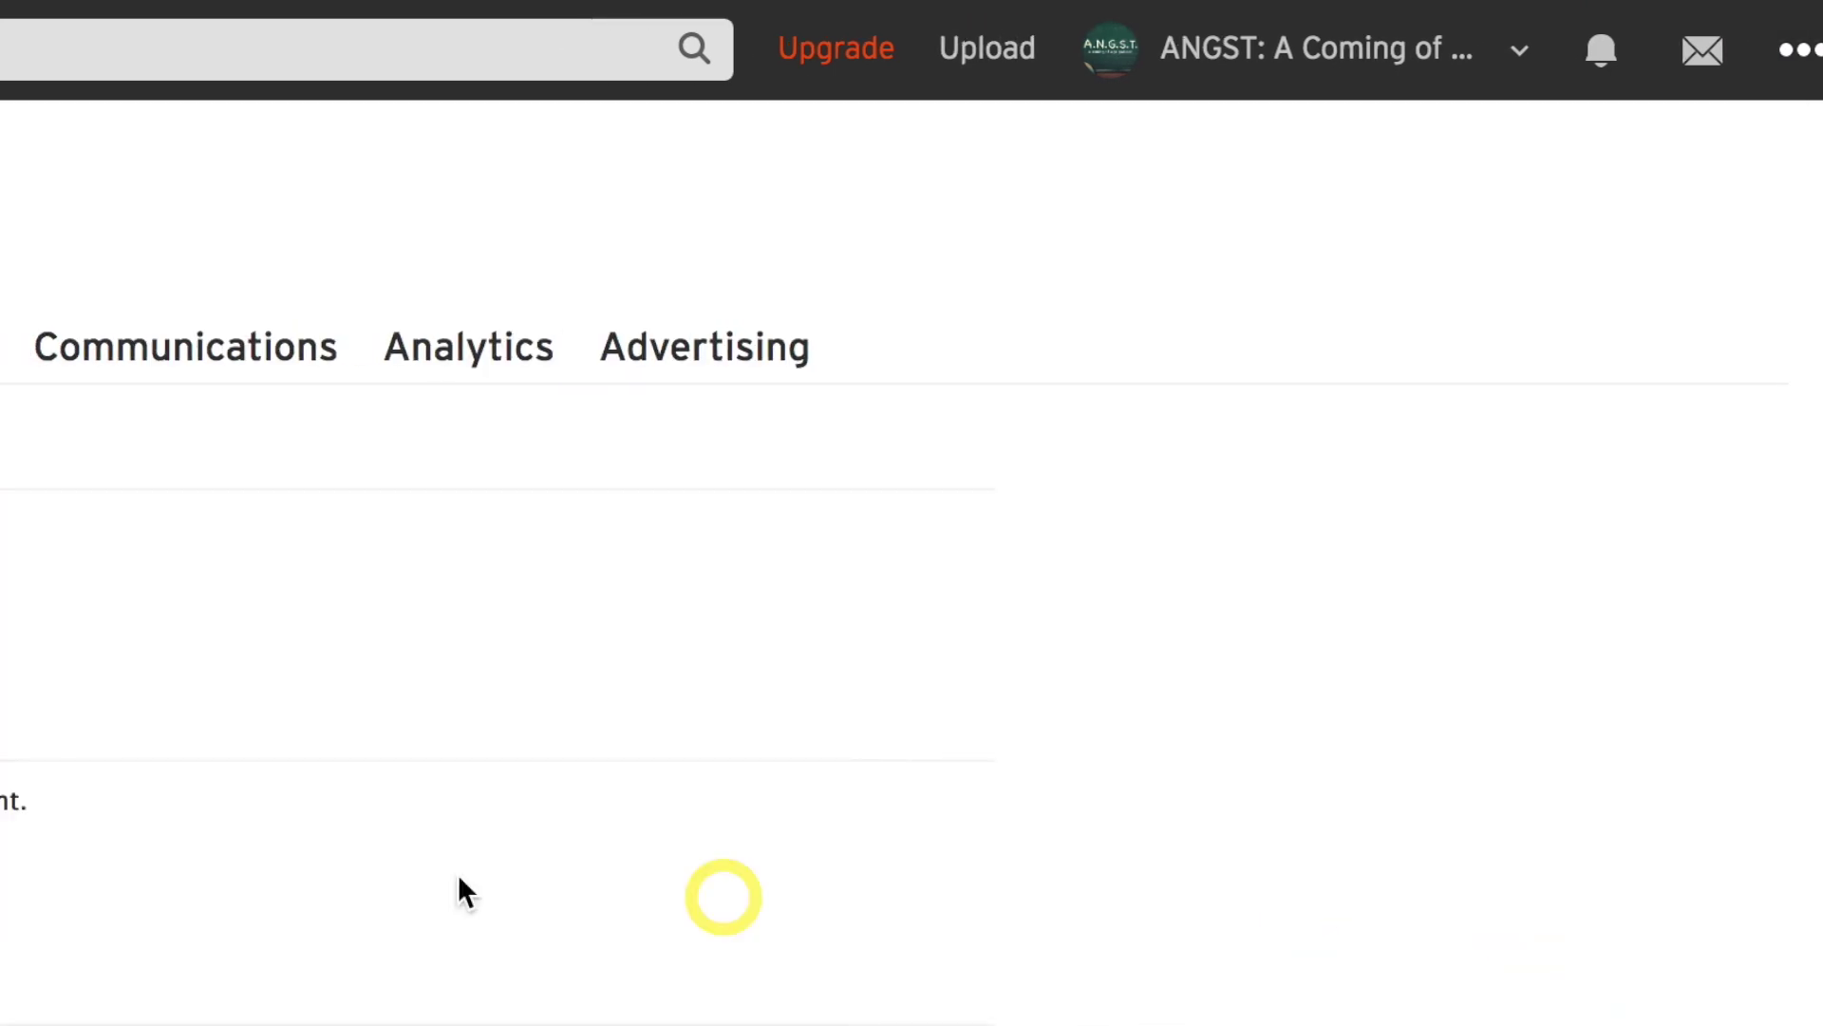
click(342, 358)
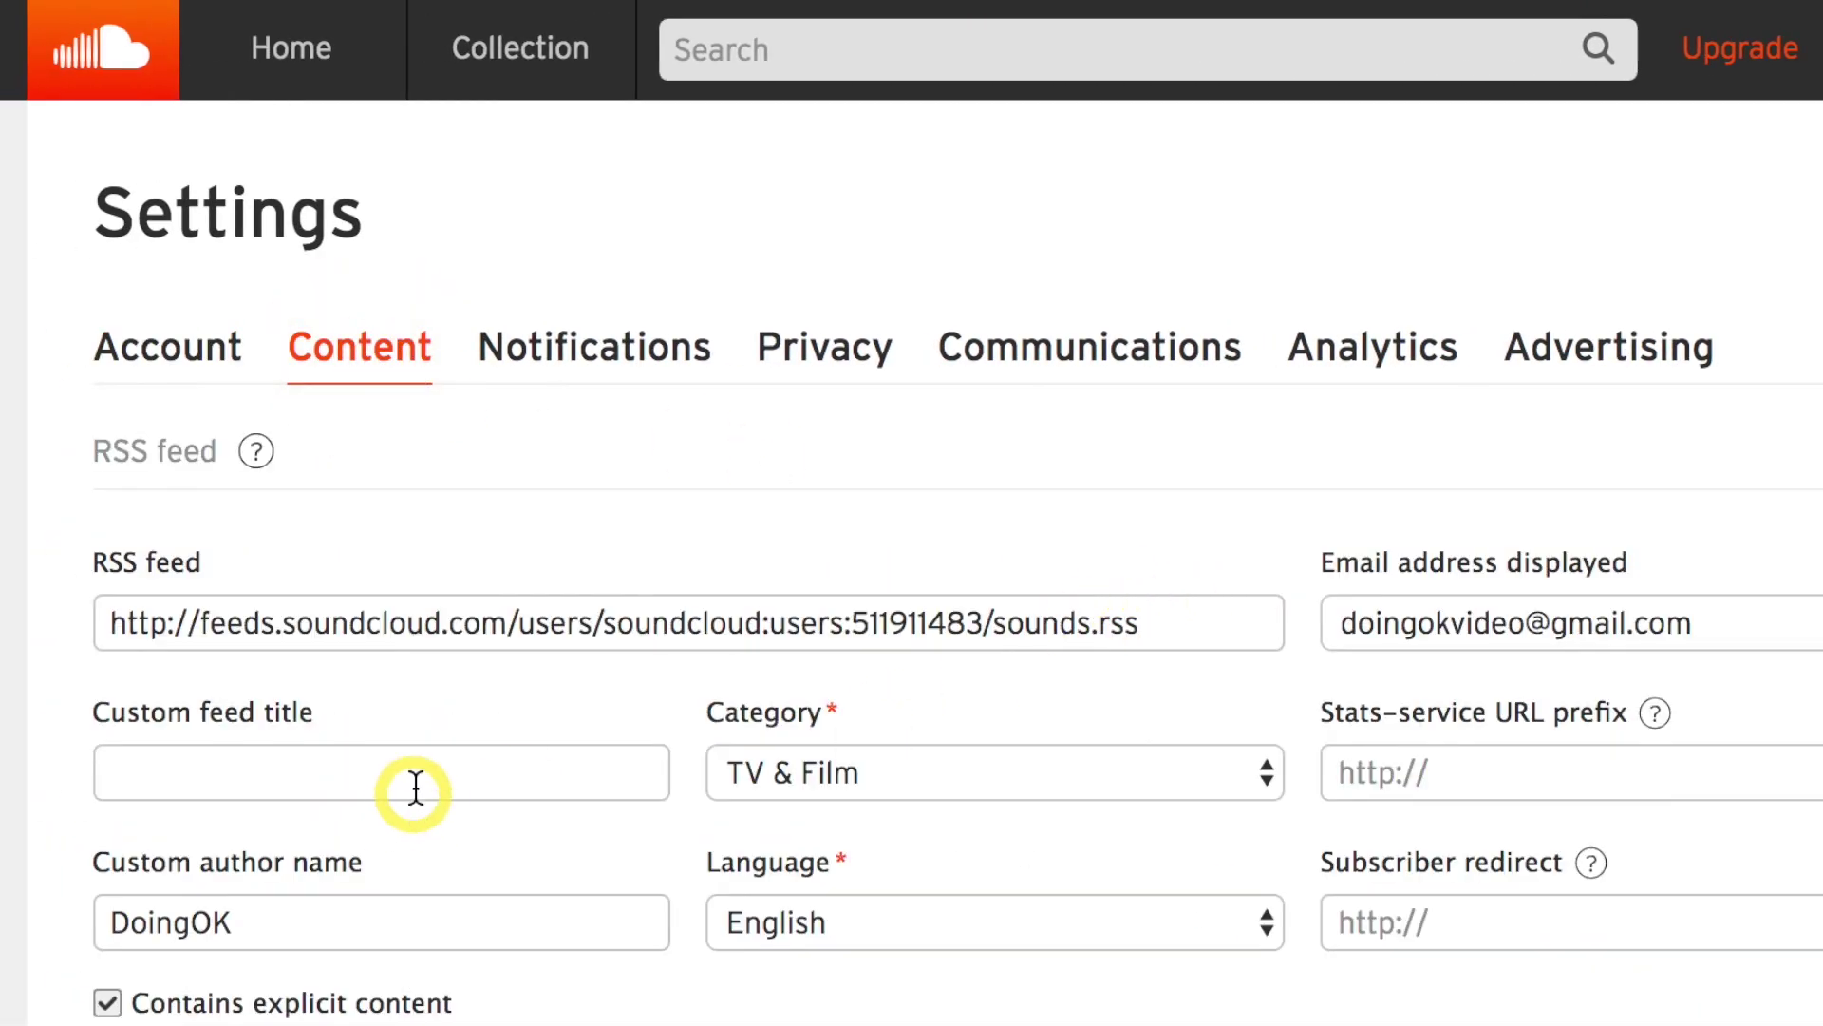
triple_click(479, 627)
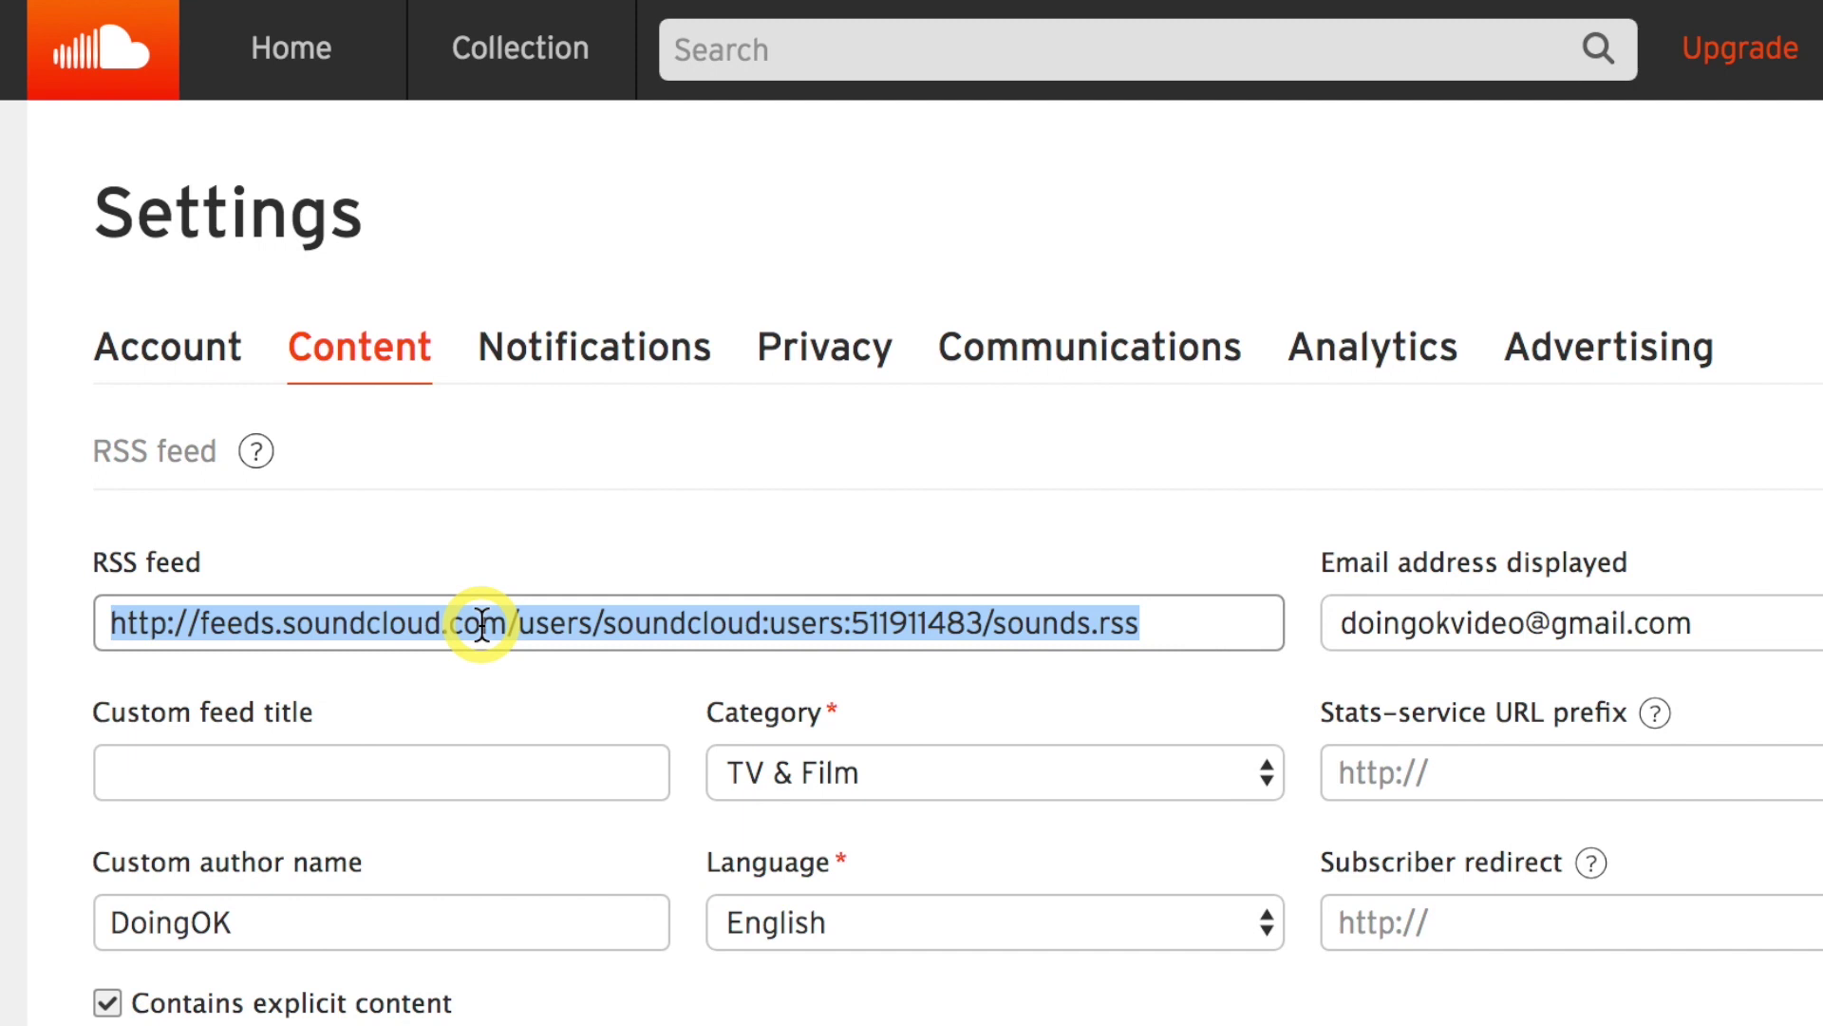
right_click(482, 626)
click(705, 705)
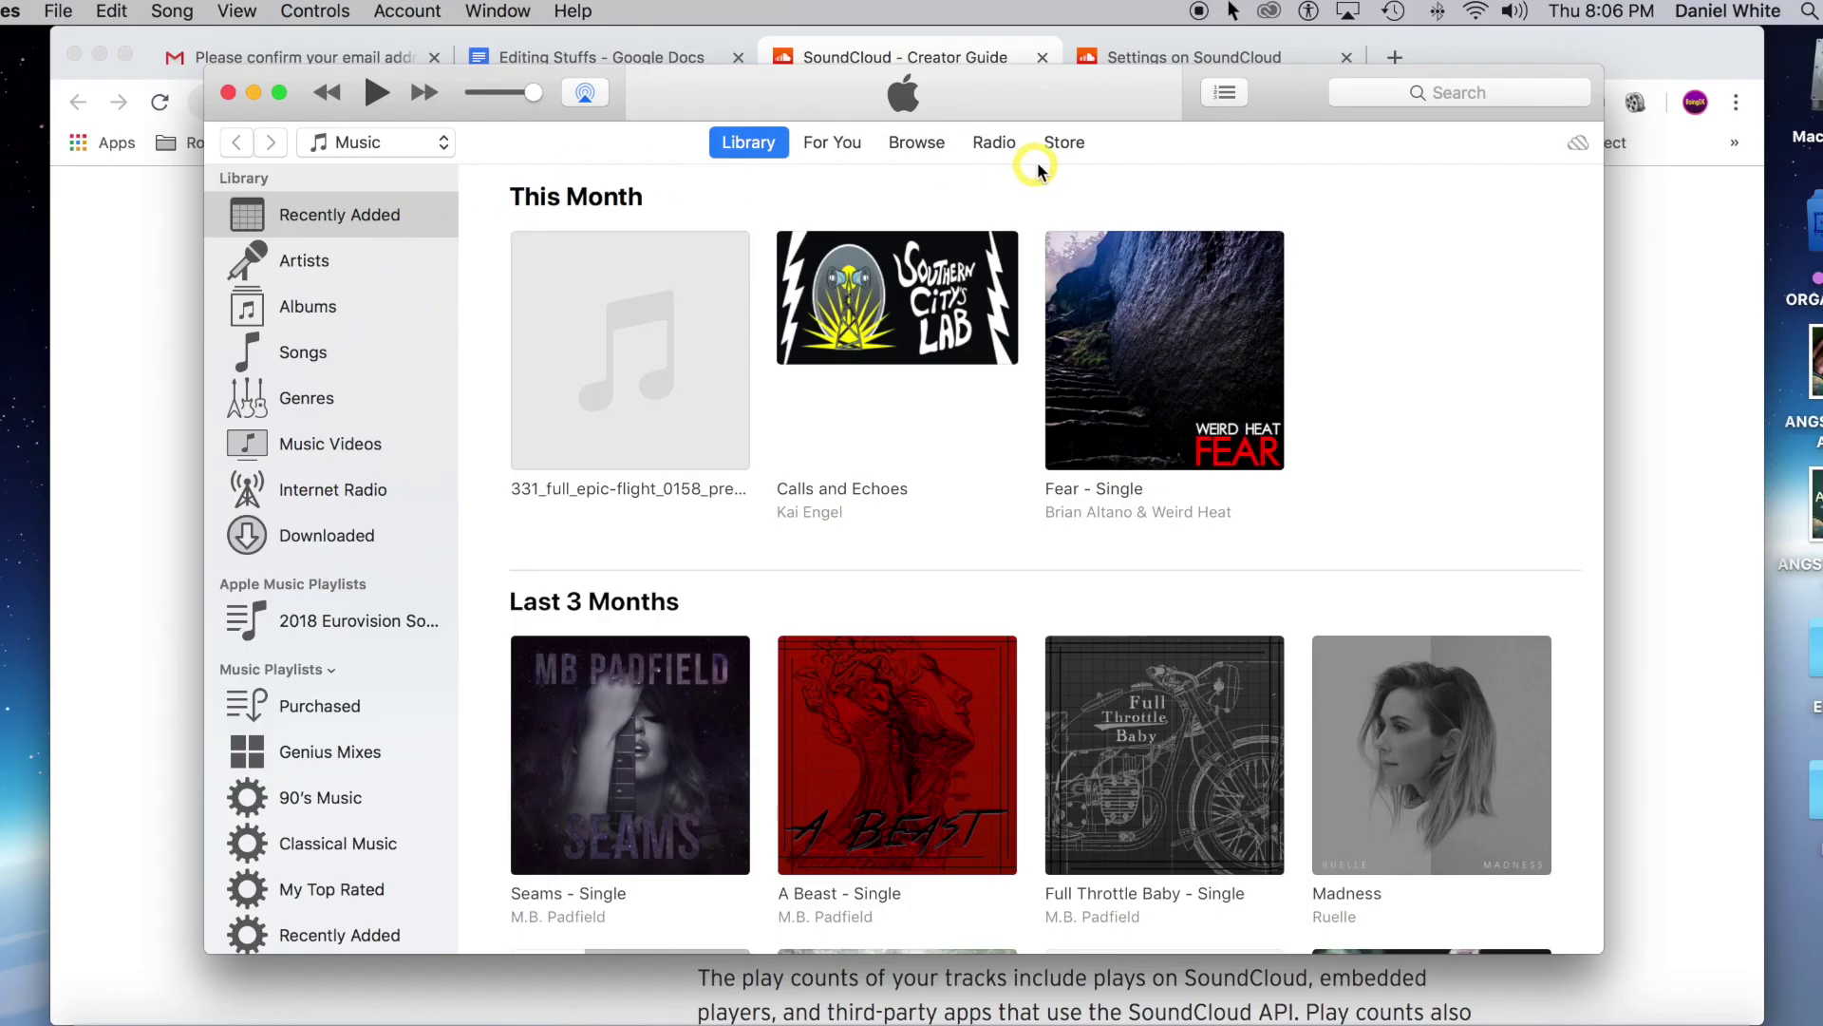
Switch the iTunes Store from Music to Podcasts and scroll to the Podcast Quick Links.
click(1065, 141)
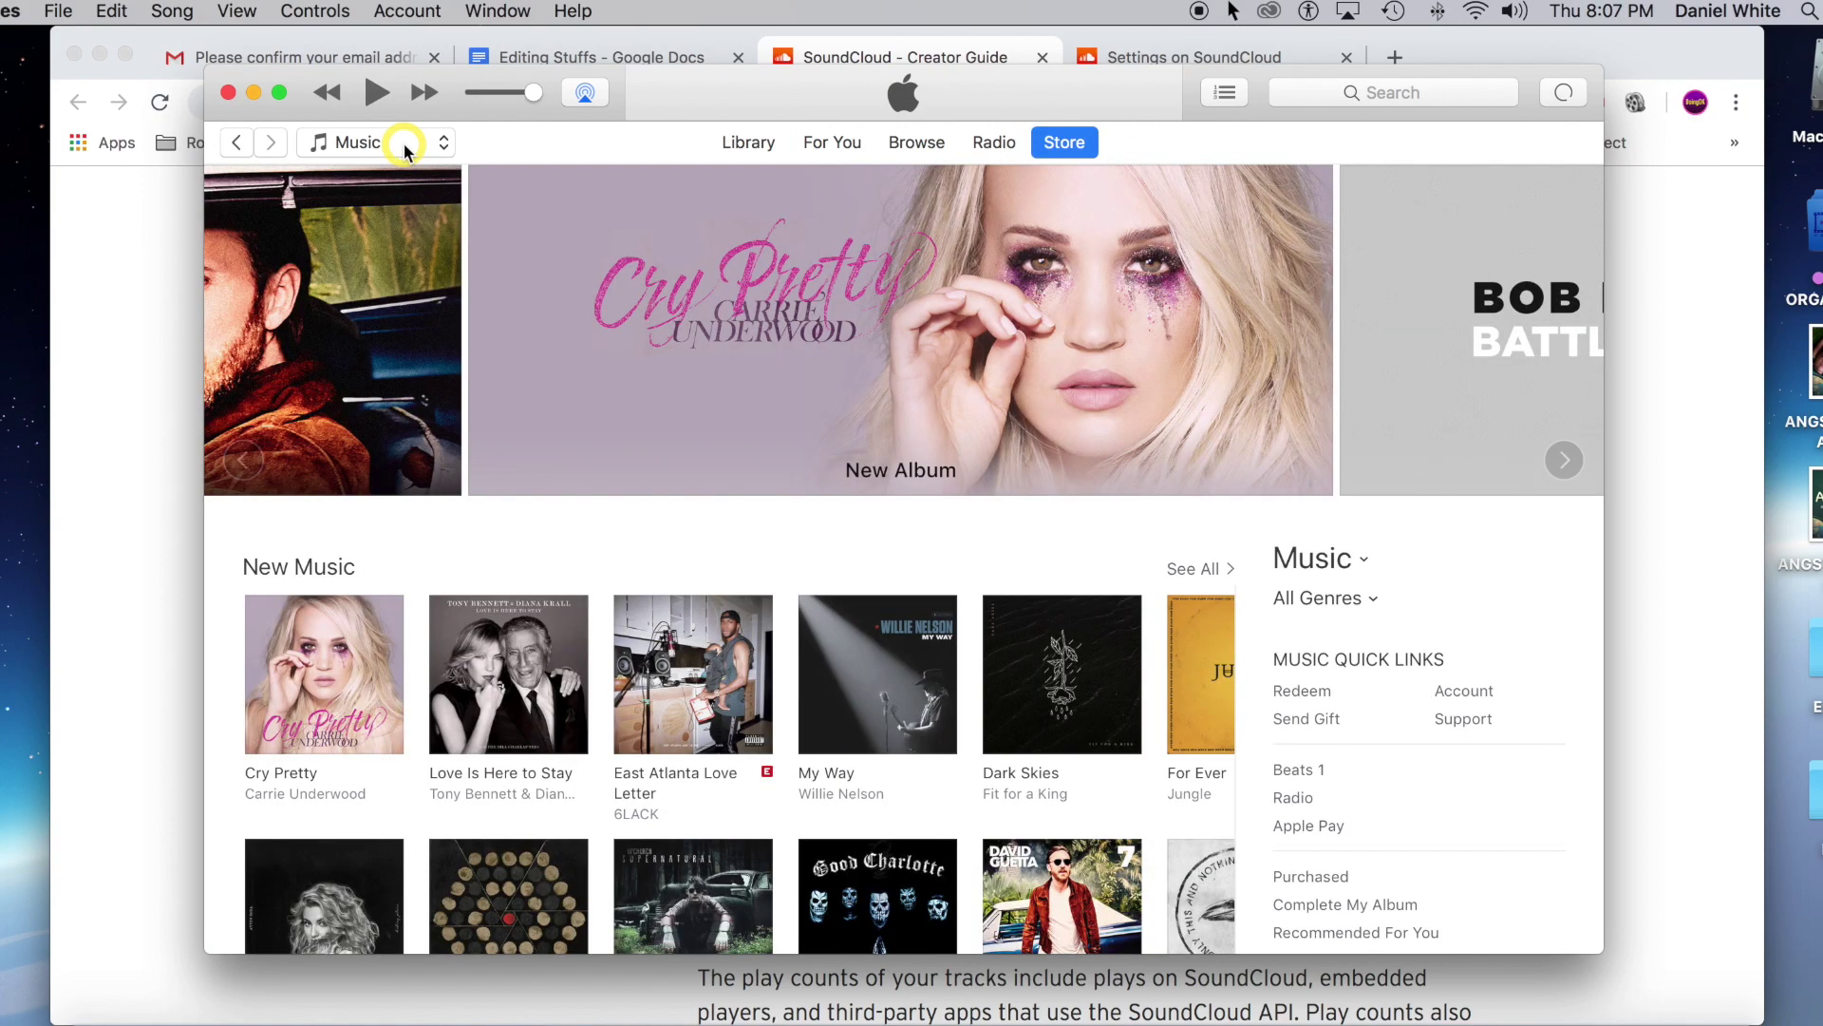
click(405, 144)
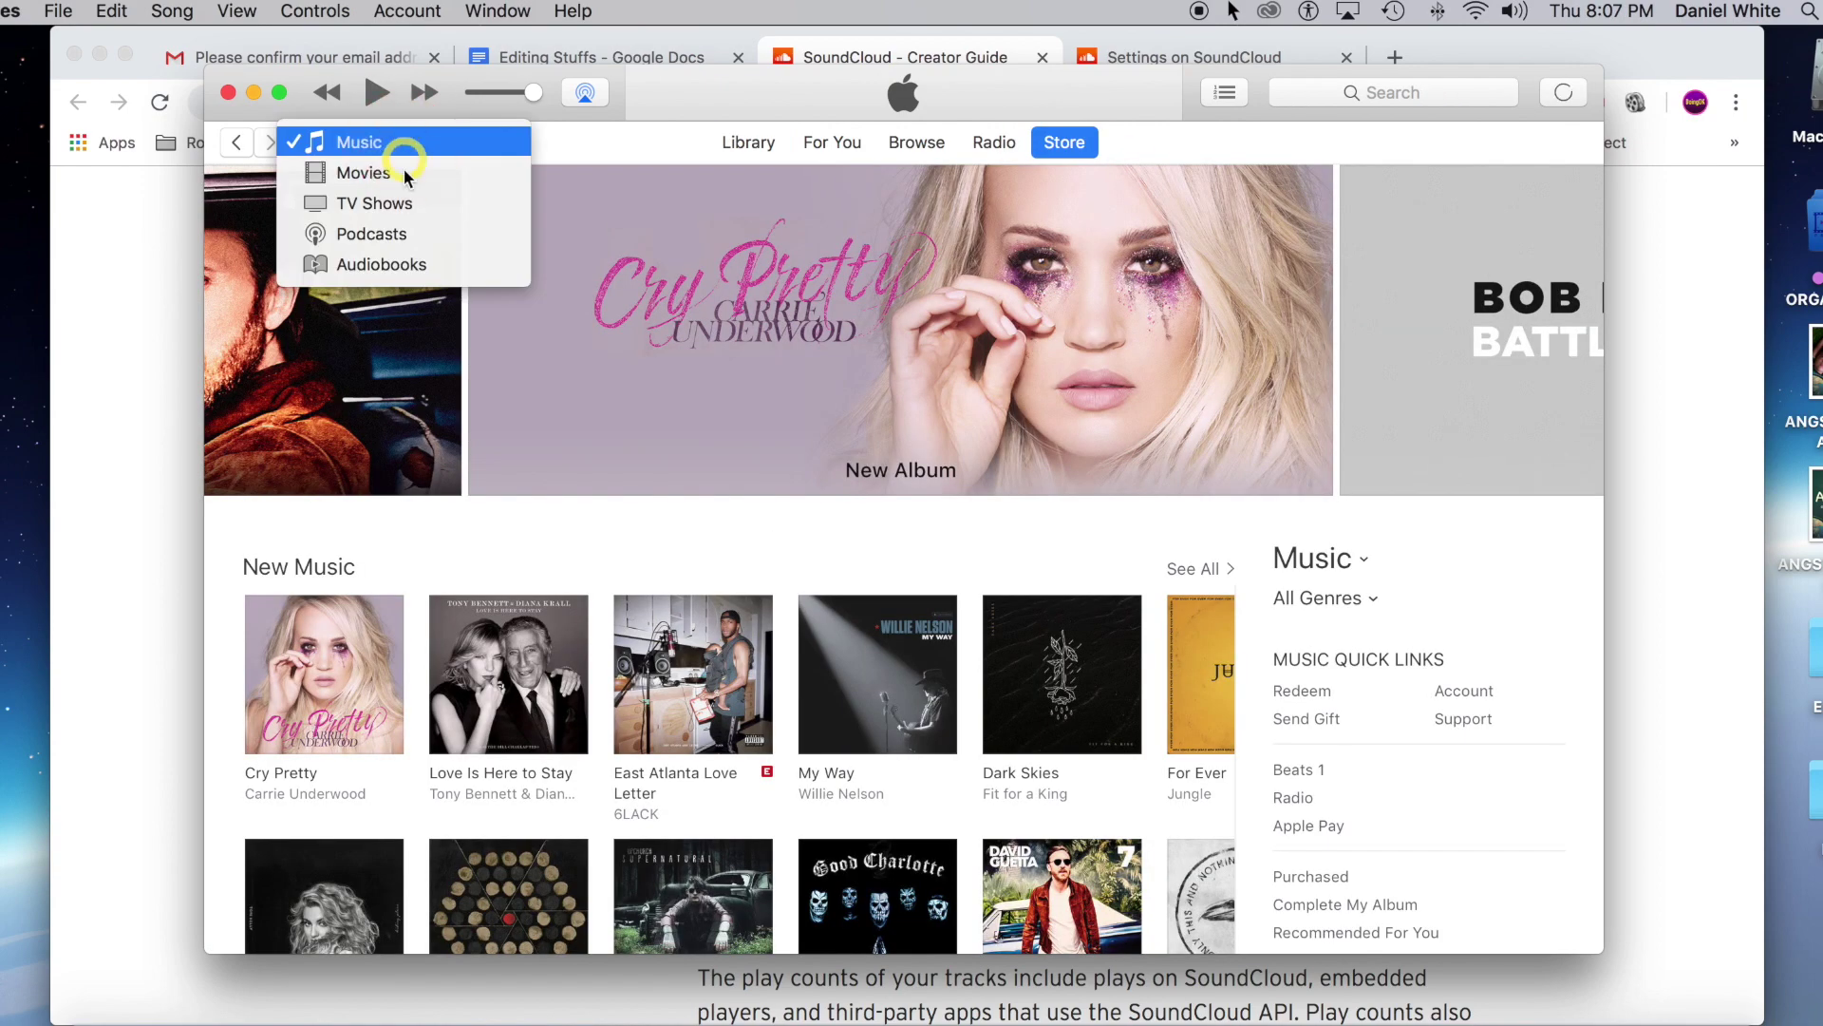
click(407, 235)
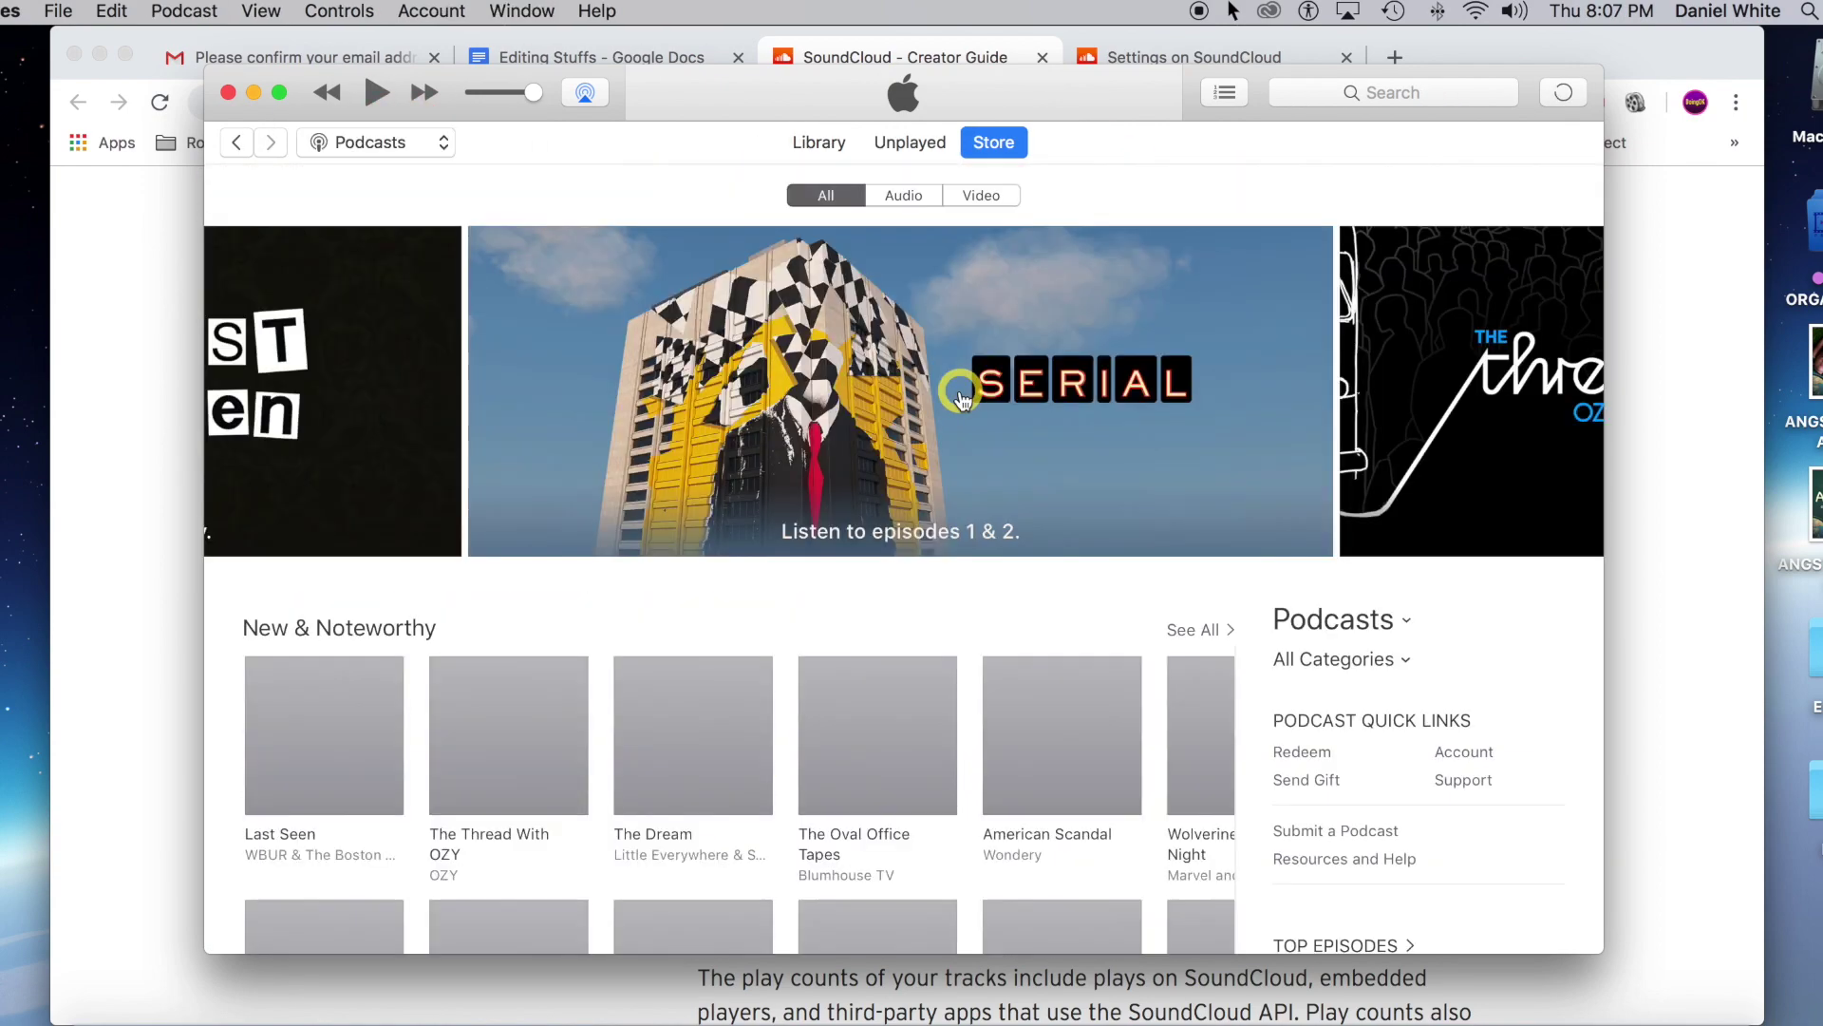
scroll(1483, 630, down, 1)
scroll(1484, 623, down, 3)
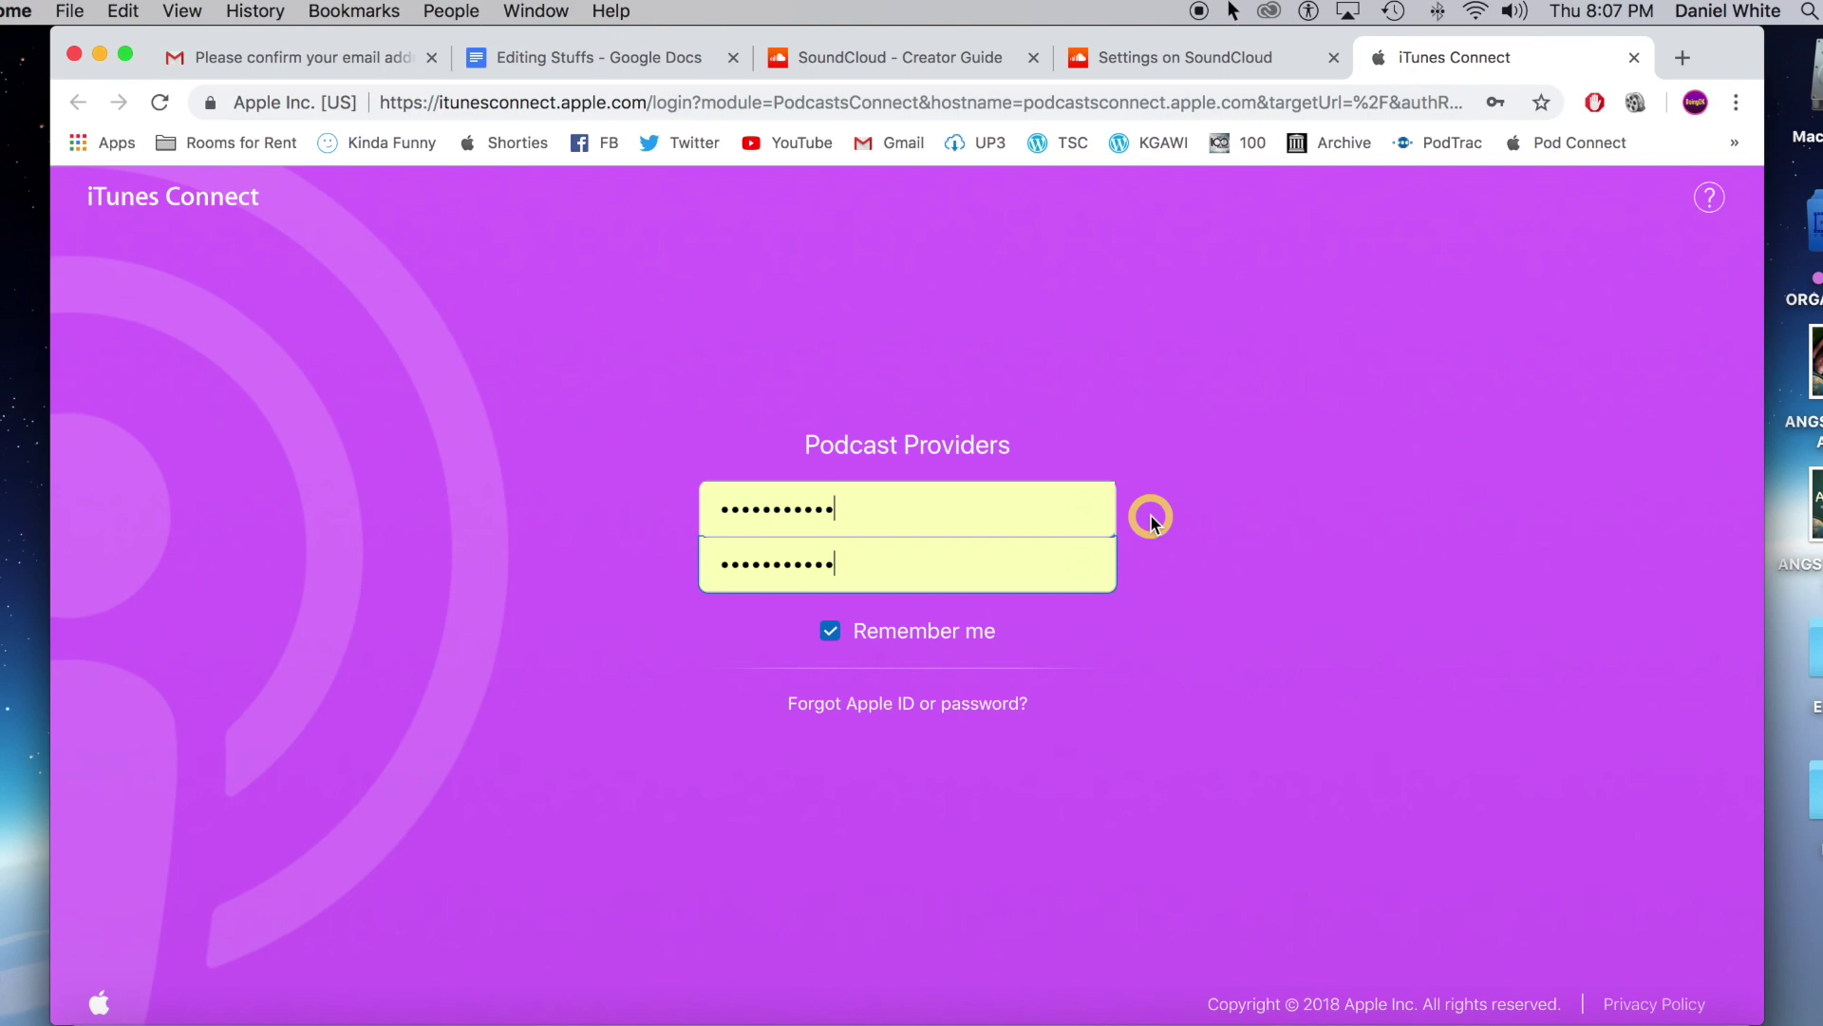
Sign in to Podcasts Connect with the saved Apple ID and look over My Podcasts.
click(851, 485)
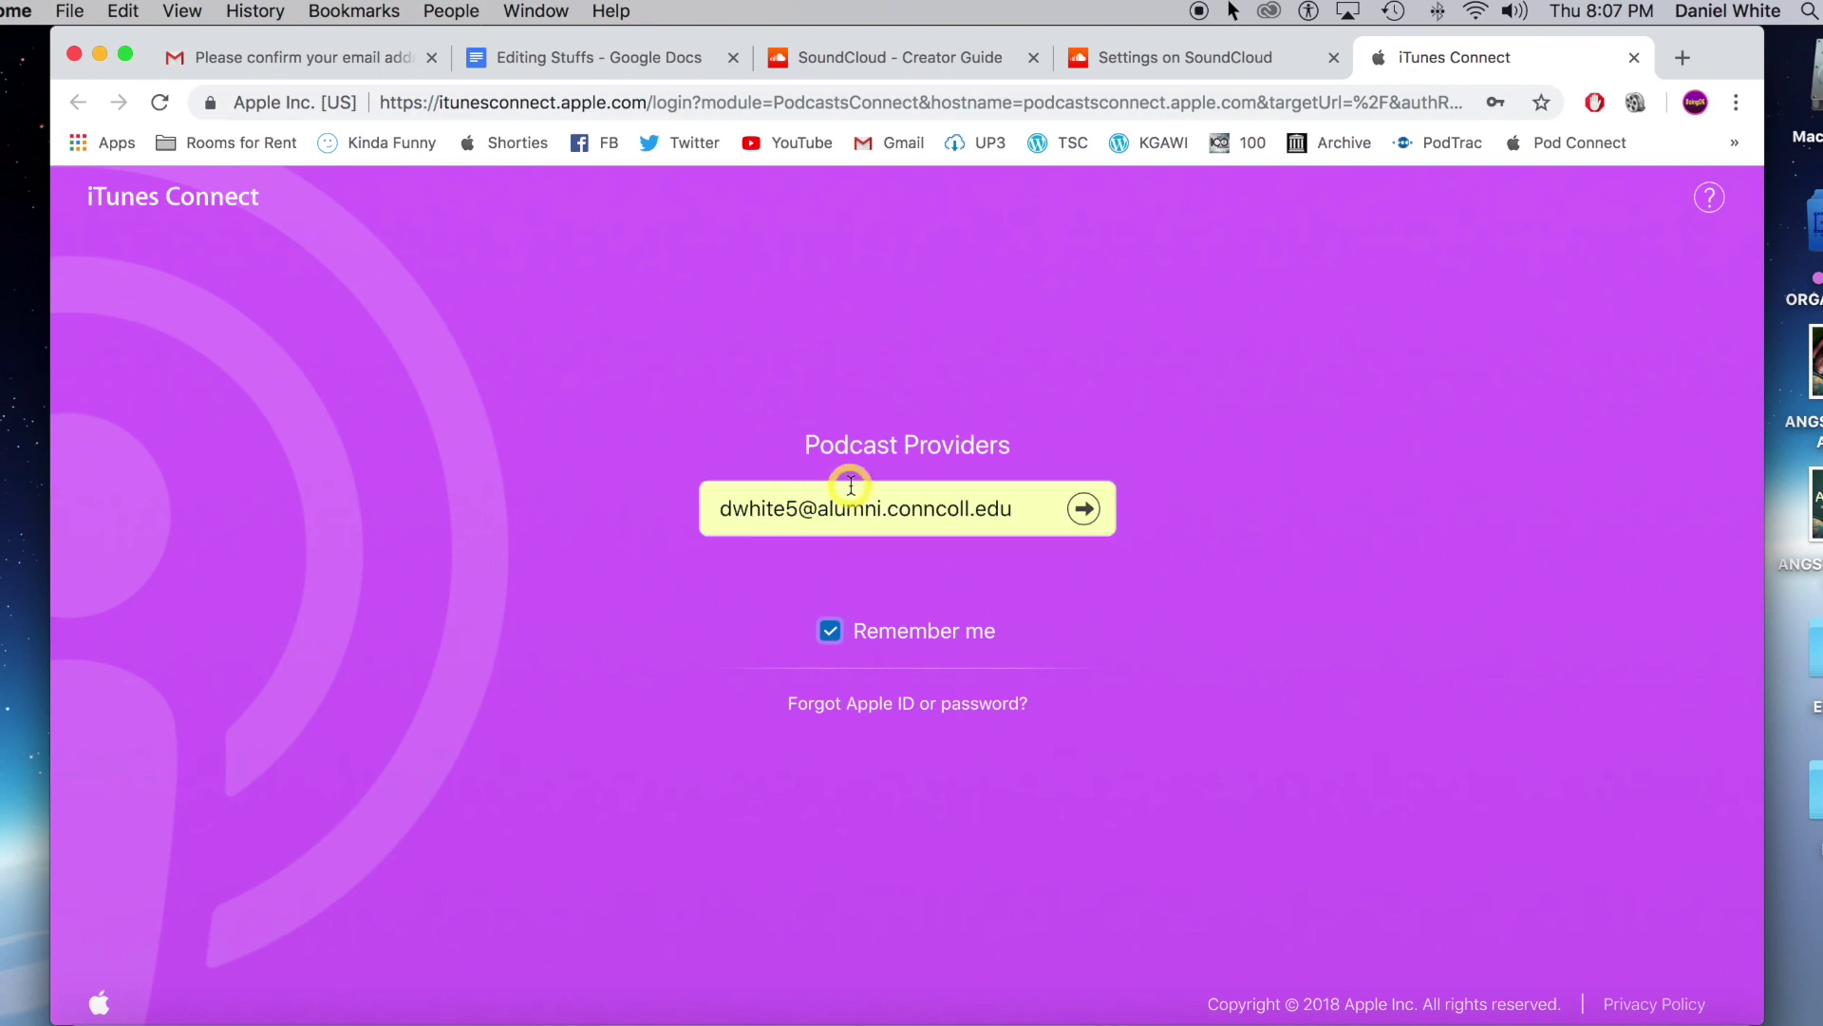
click(1094, 518)
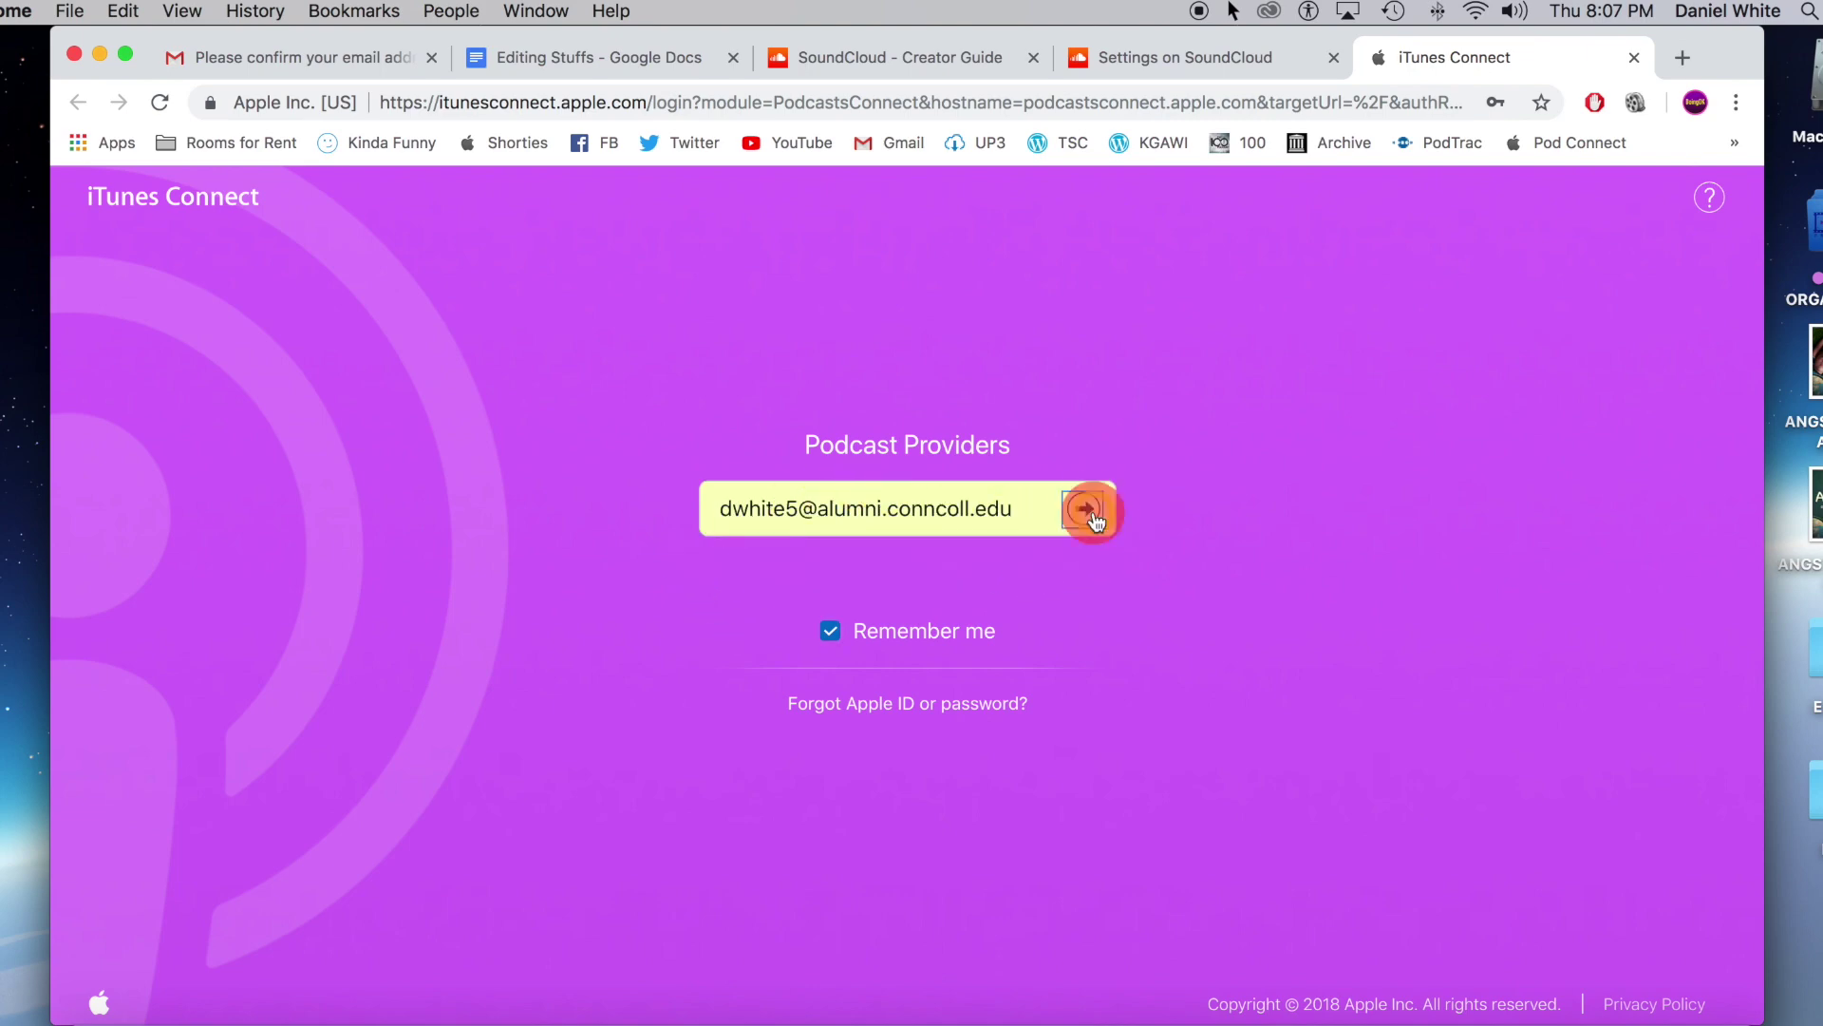
click(1147, 517)
scroll(960, 399, down, 10)
scroll(479, 549, up, 10)
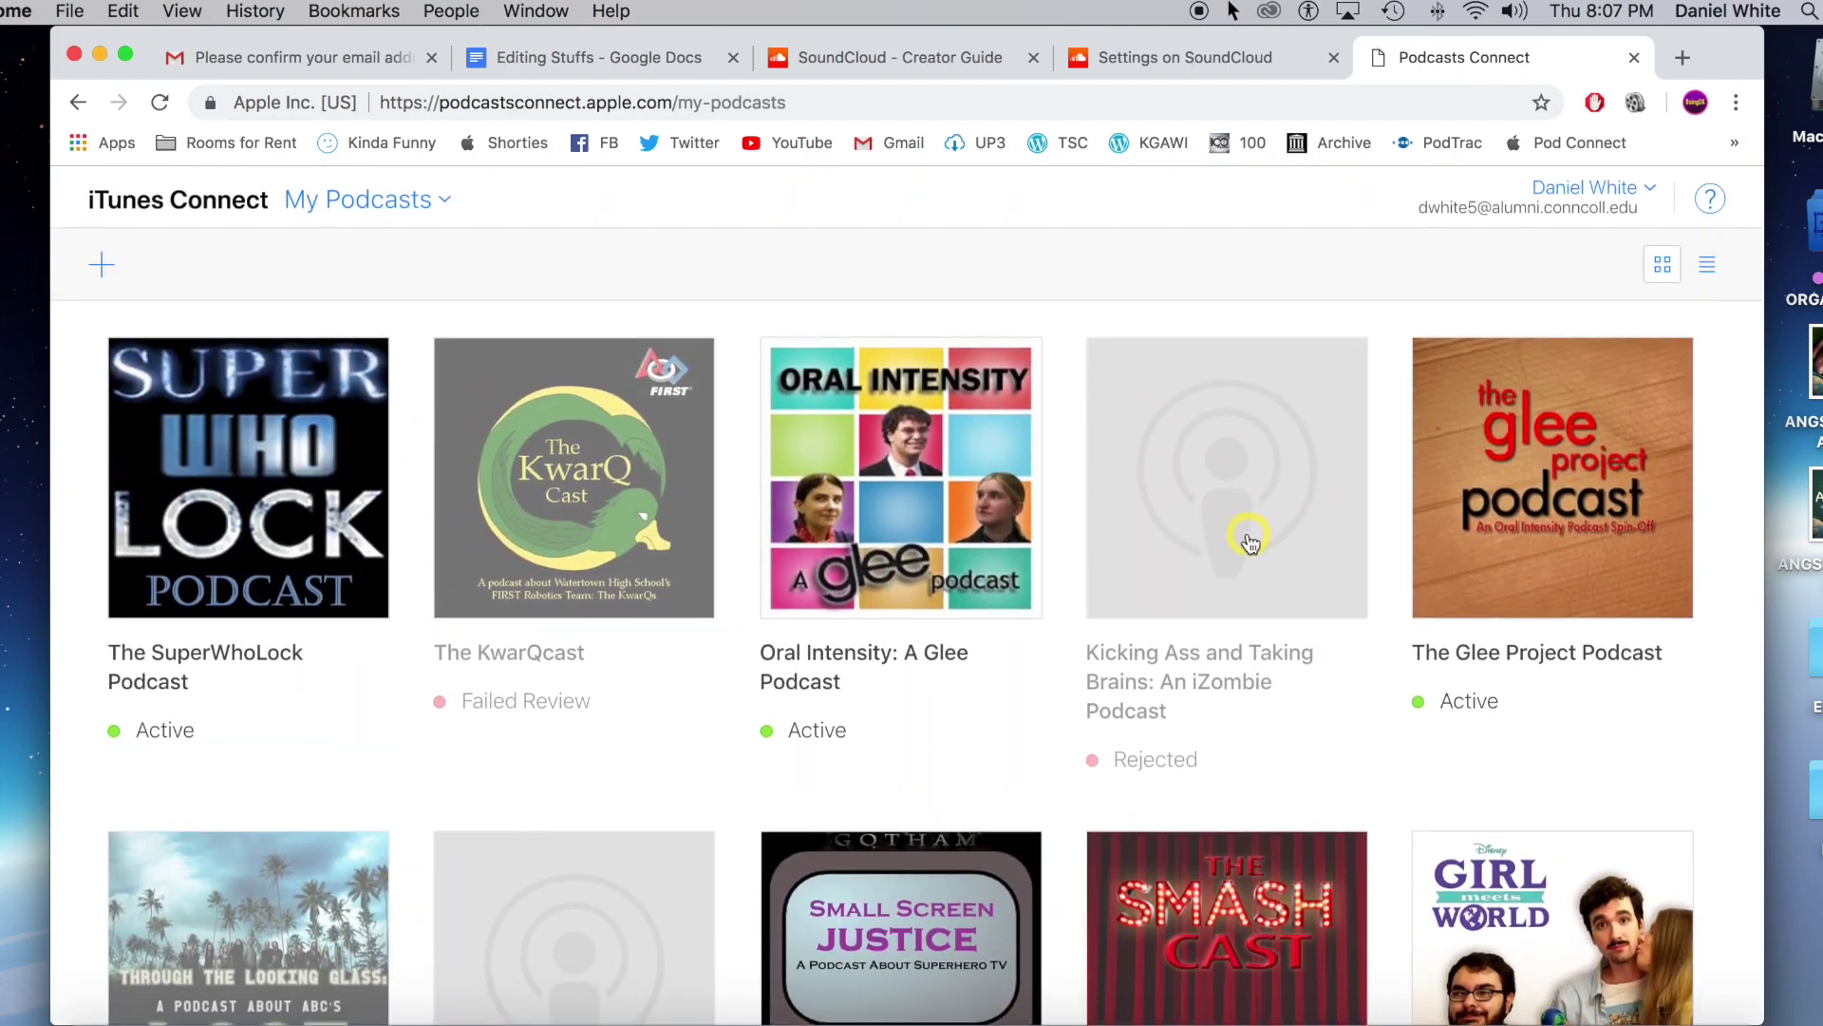
scroll(1258, 531, down, 10)
scroll(1559, 590, up, 10)
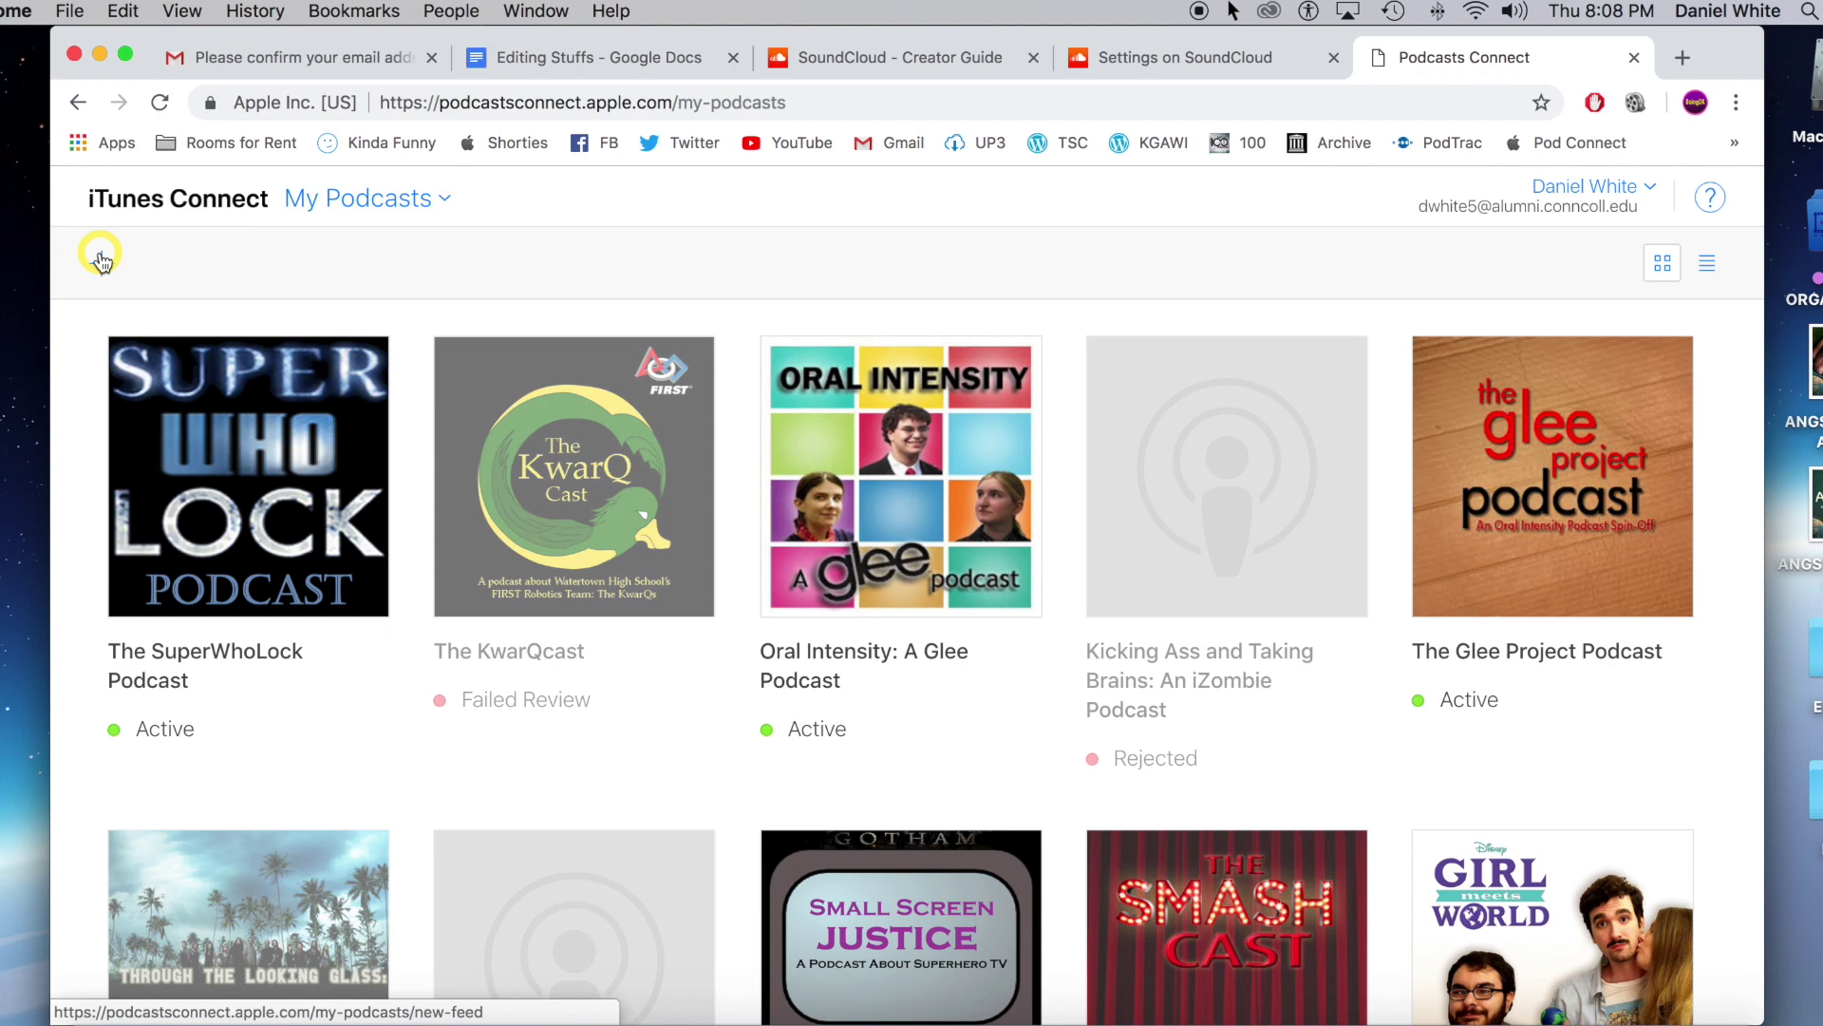
Add a new podcast with the pasted SoundCloud RSS URL and validate the feed.
click(101, 260)
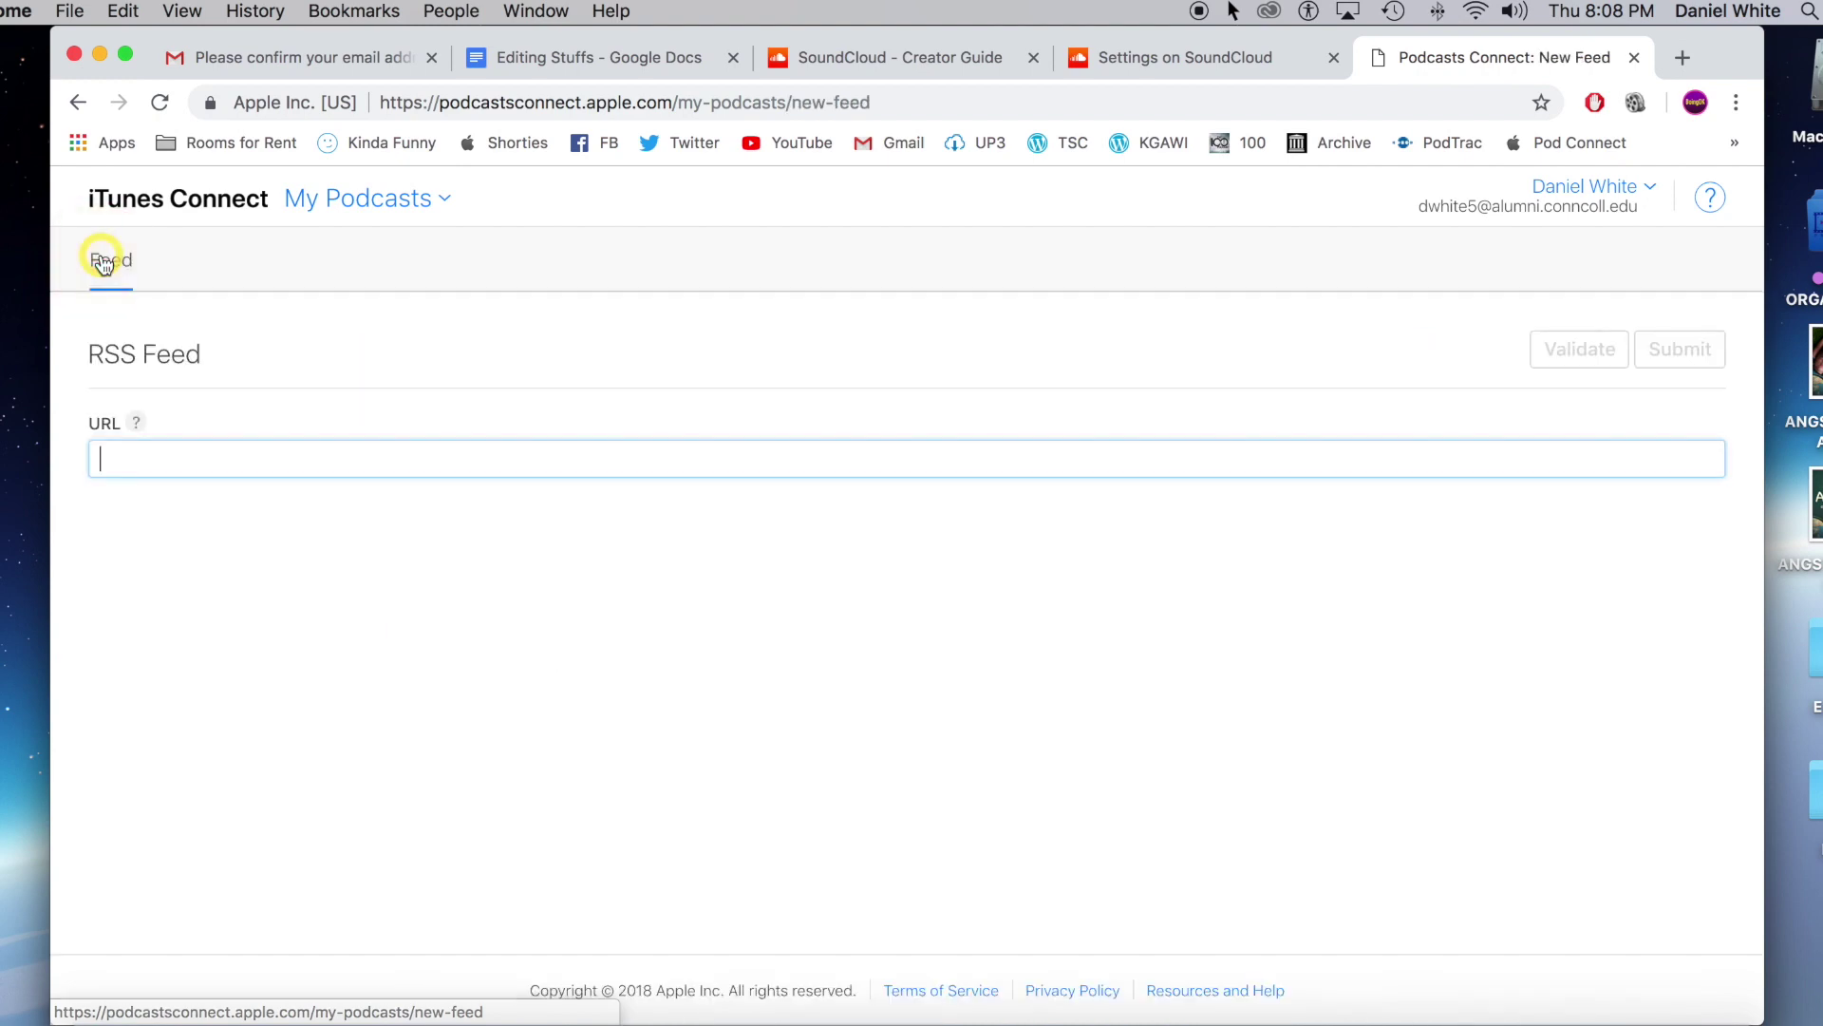
right_click(323, 468)
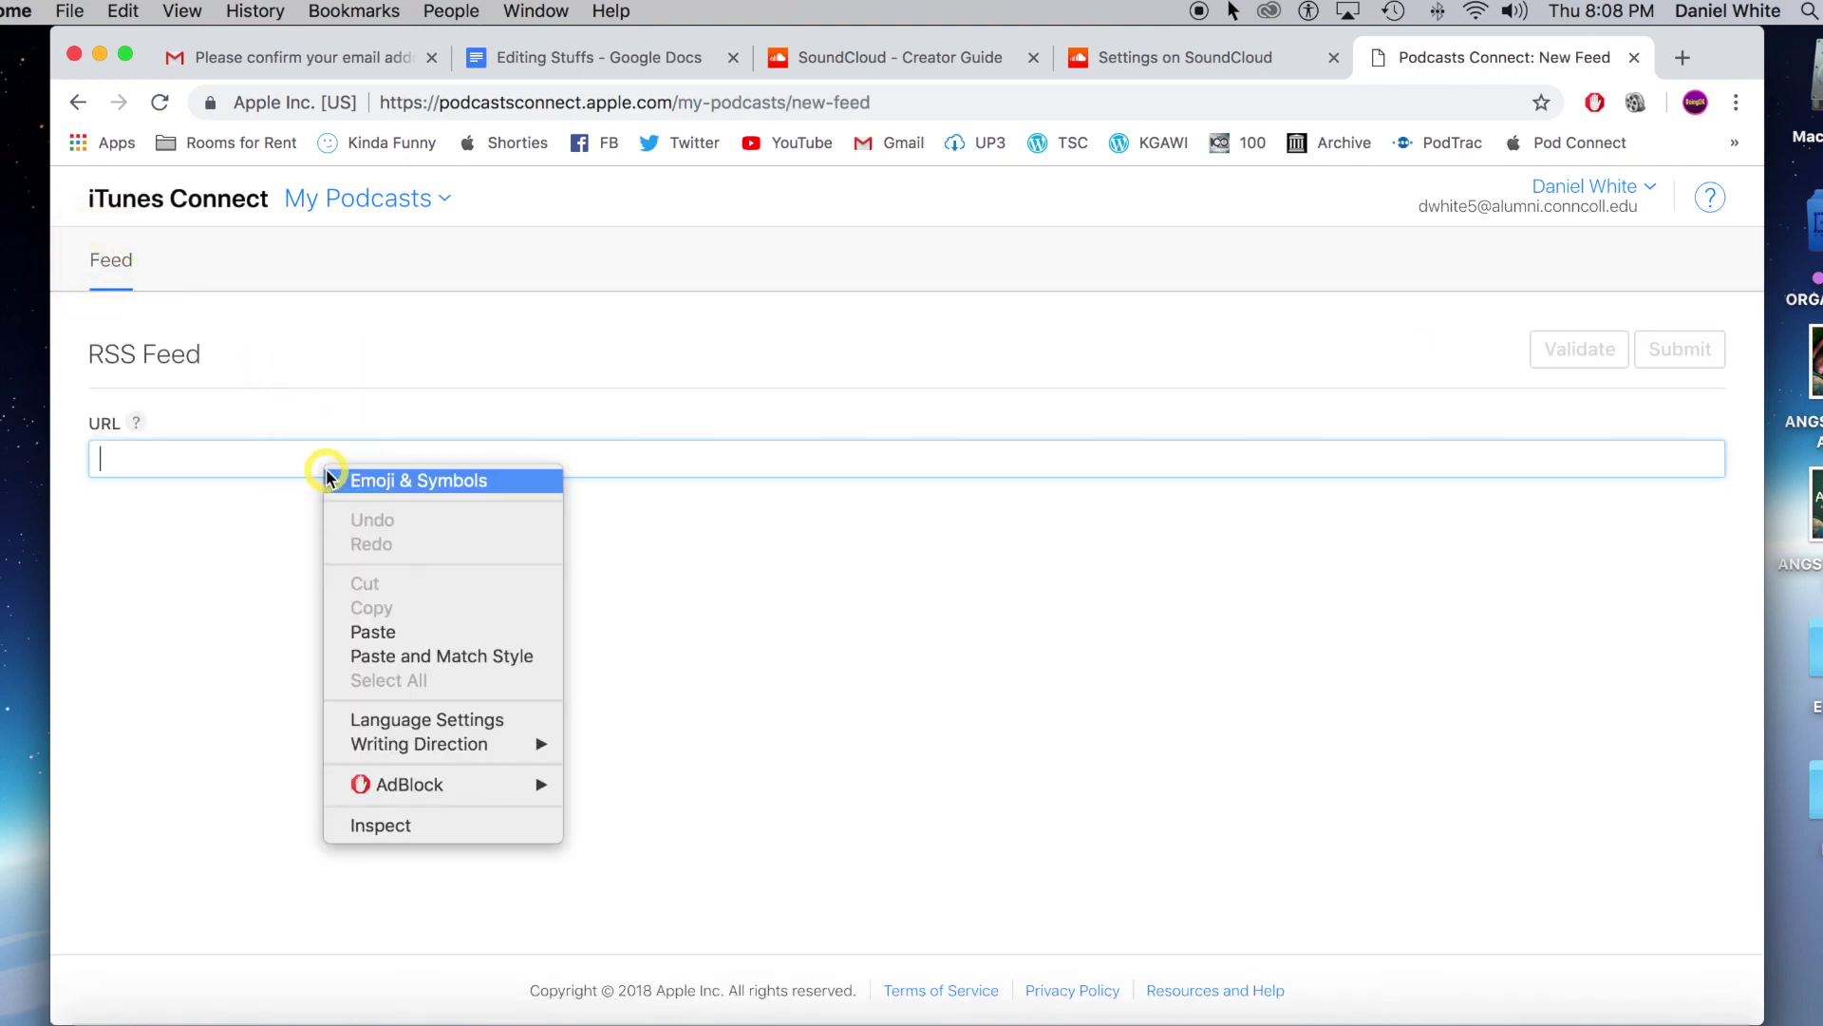
click(437, 634)
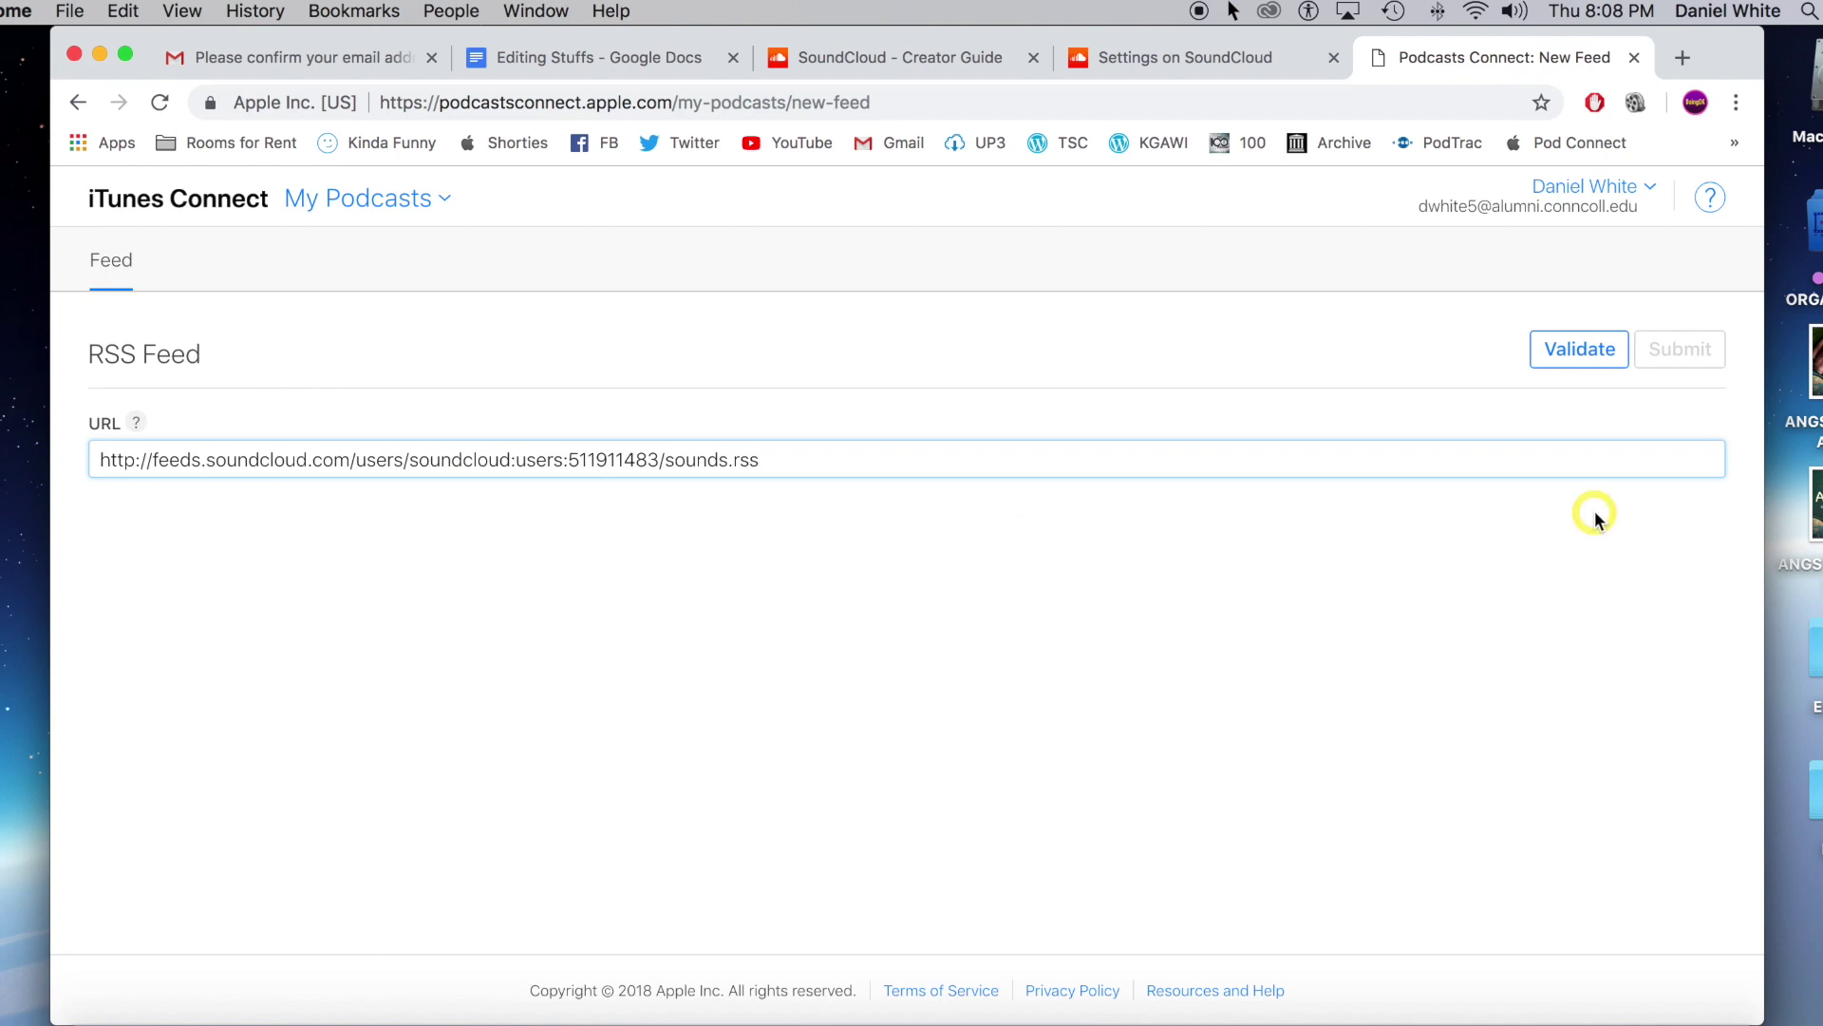
click(1593, 362)
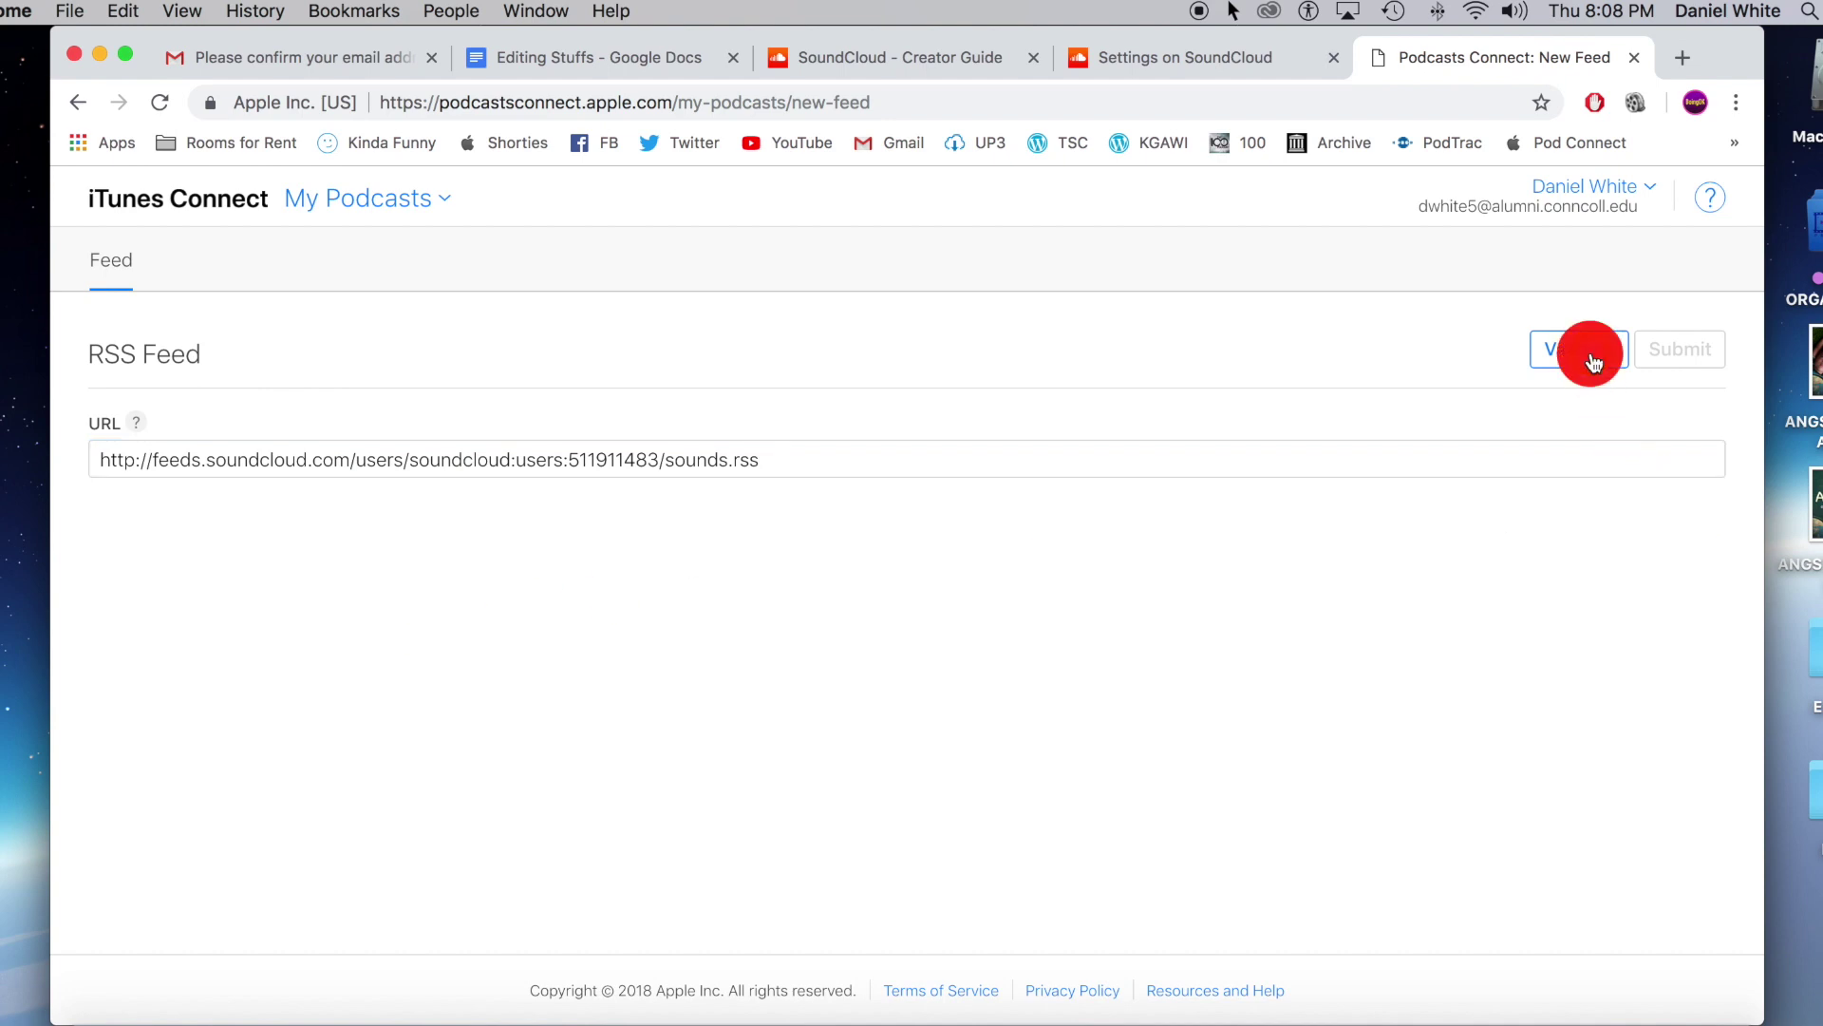
Review the validated ANGST feed details and submit the podcast for review.
scroll(1320, 563, down, 1)
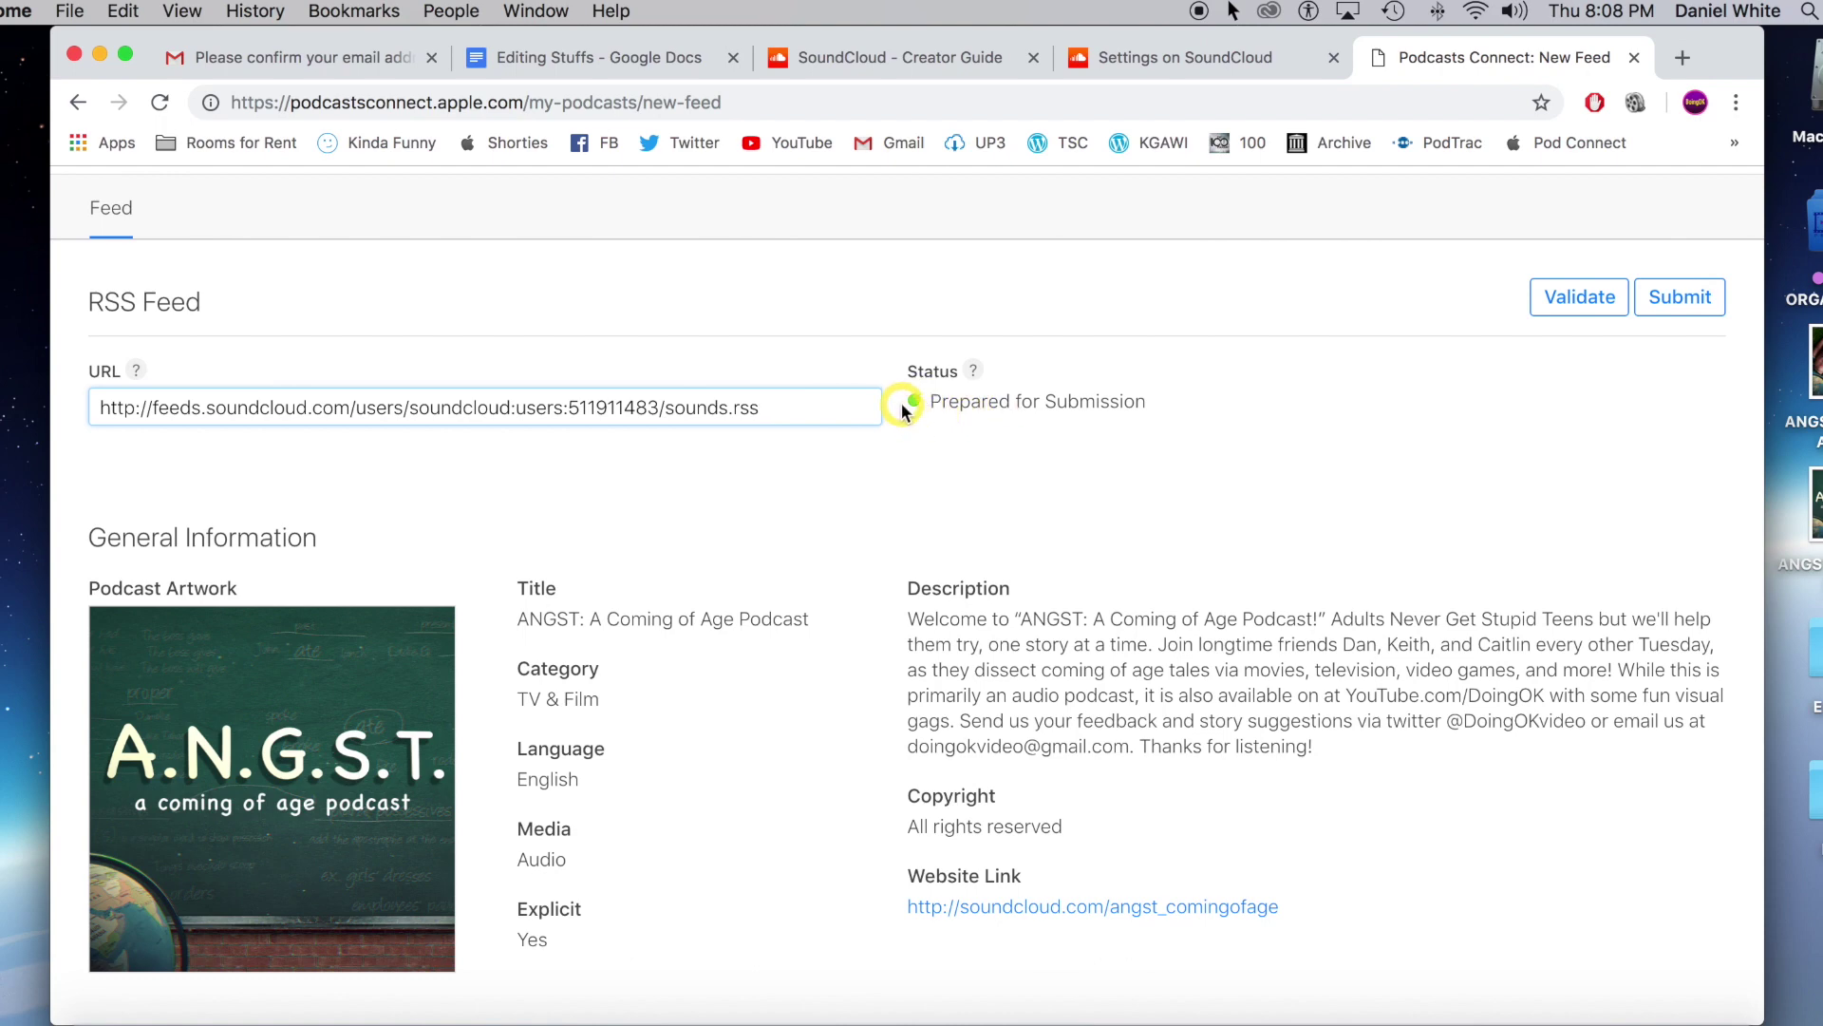
scroll(1249, 538, down, 3)
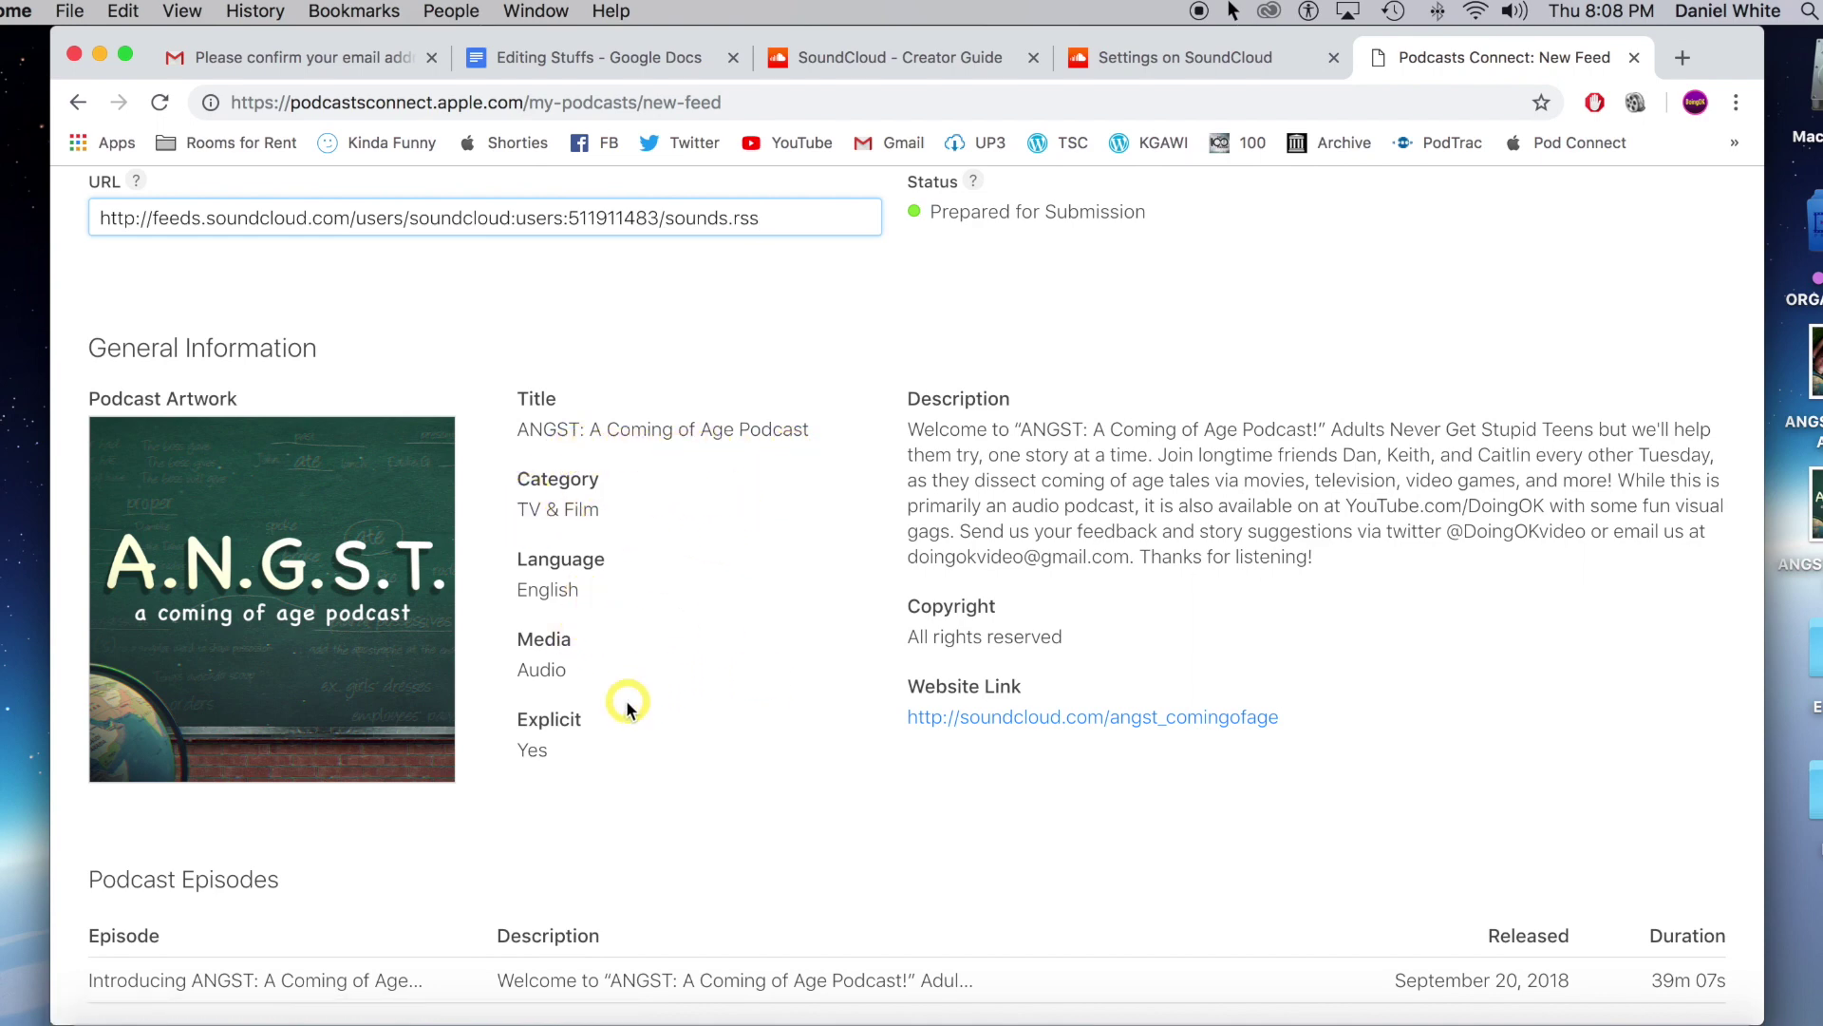
scroll(605, 682, down, 1)
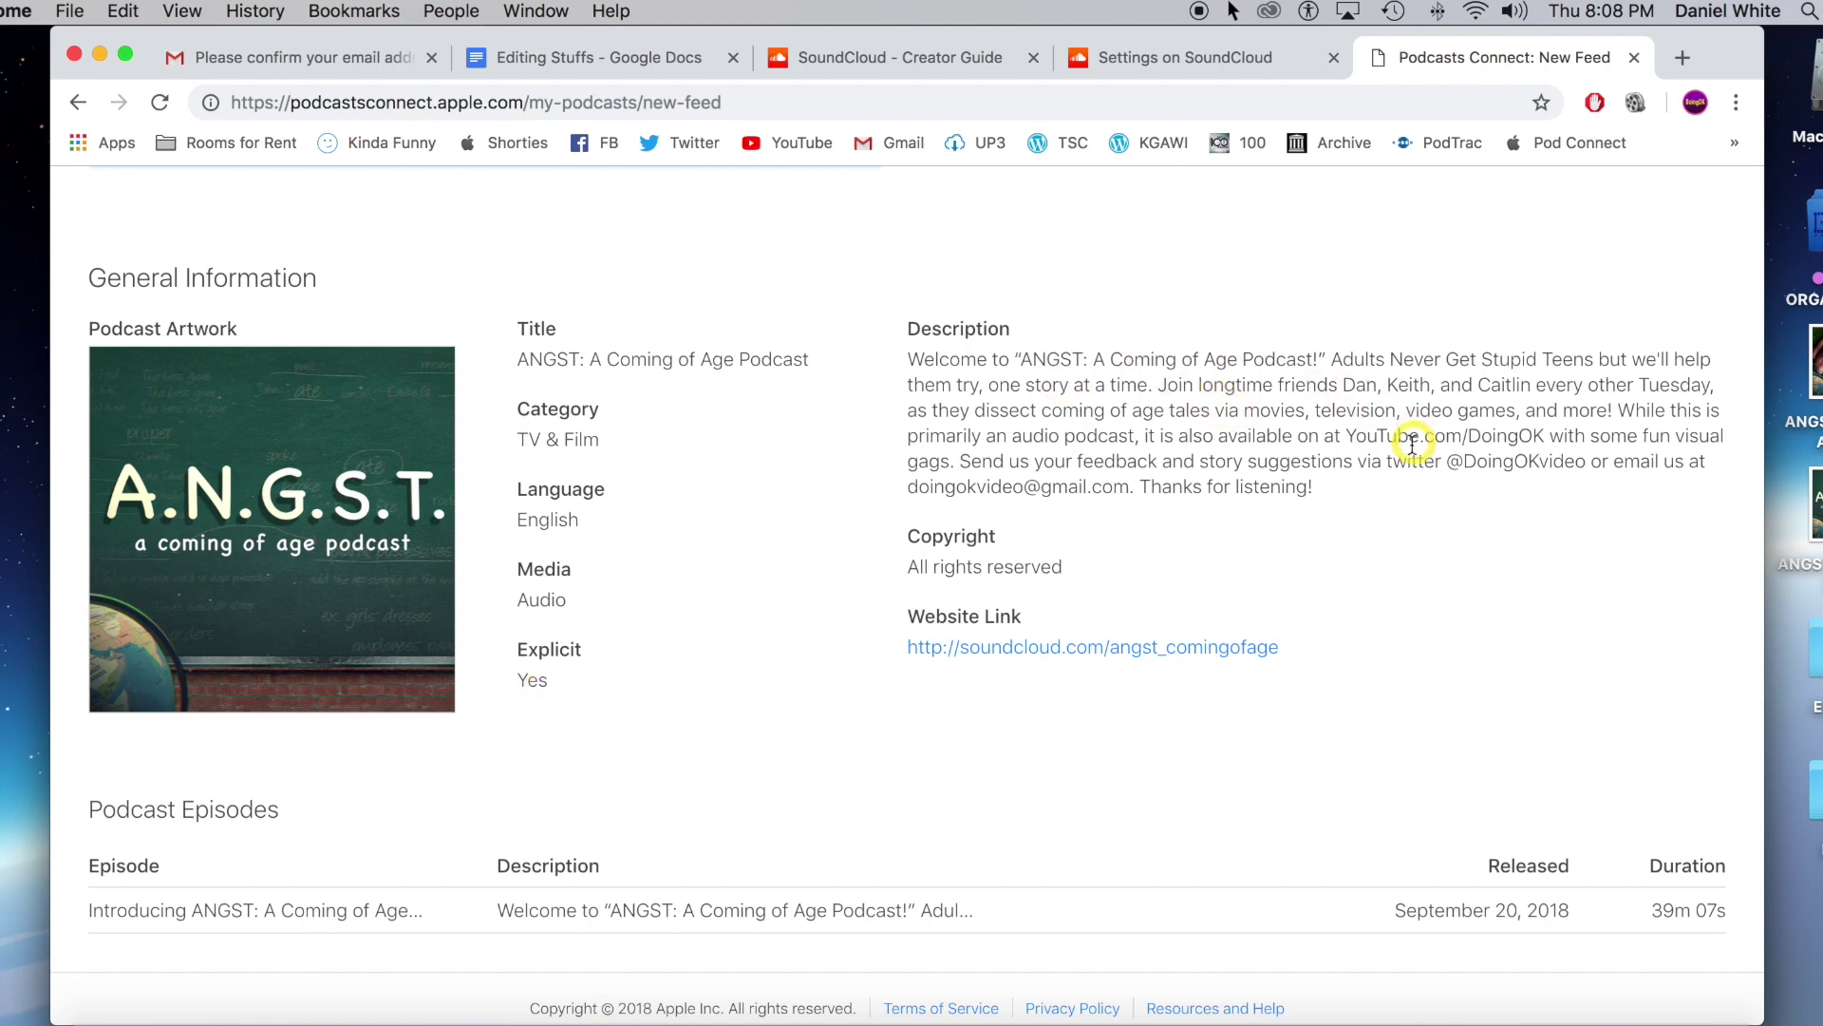
scroll(1425, 527, down, 1)
scroll(1514, 525, up, 5)
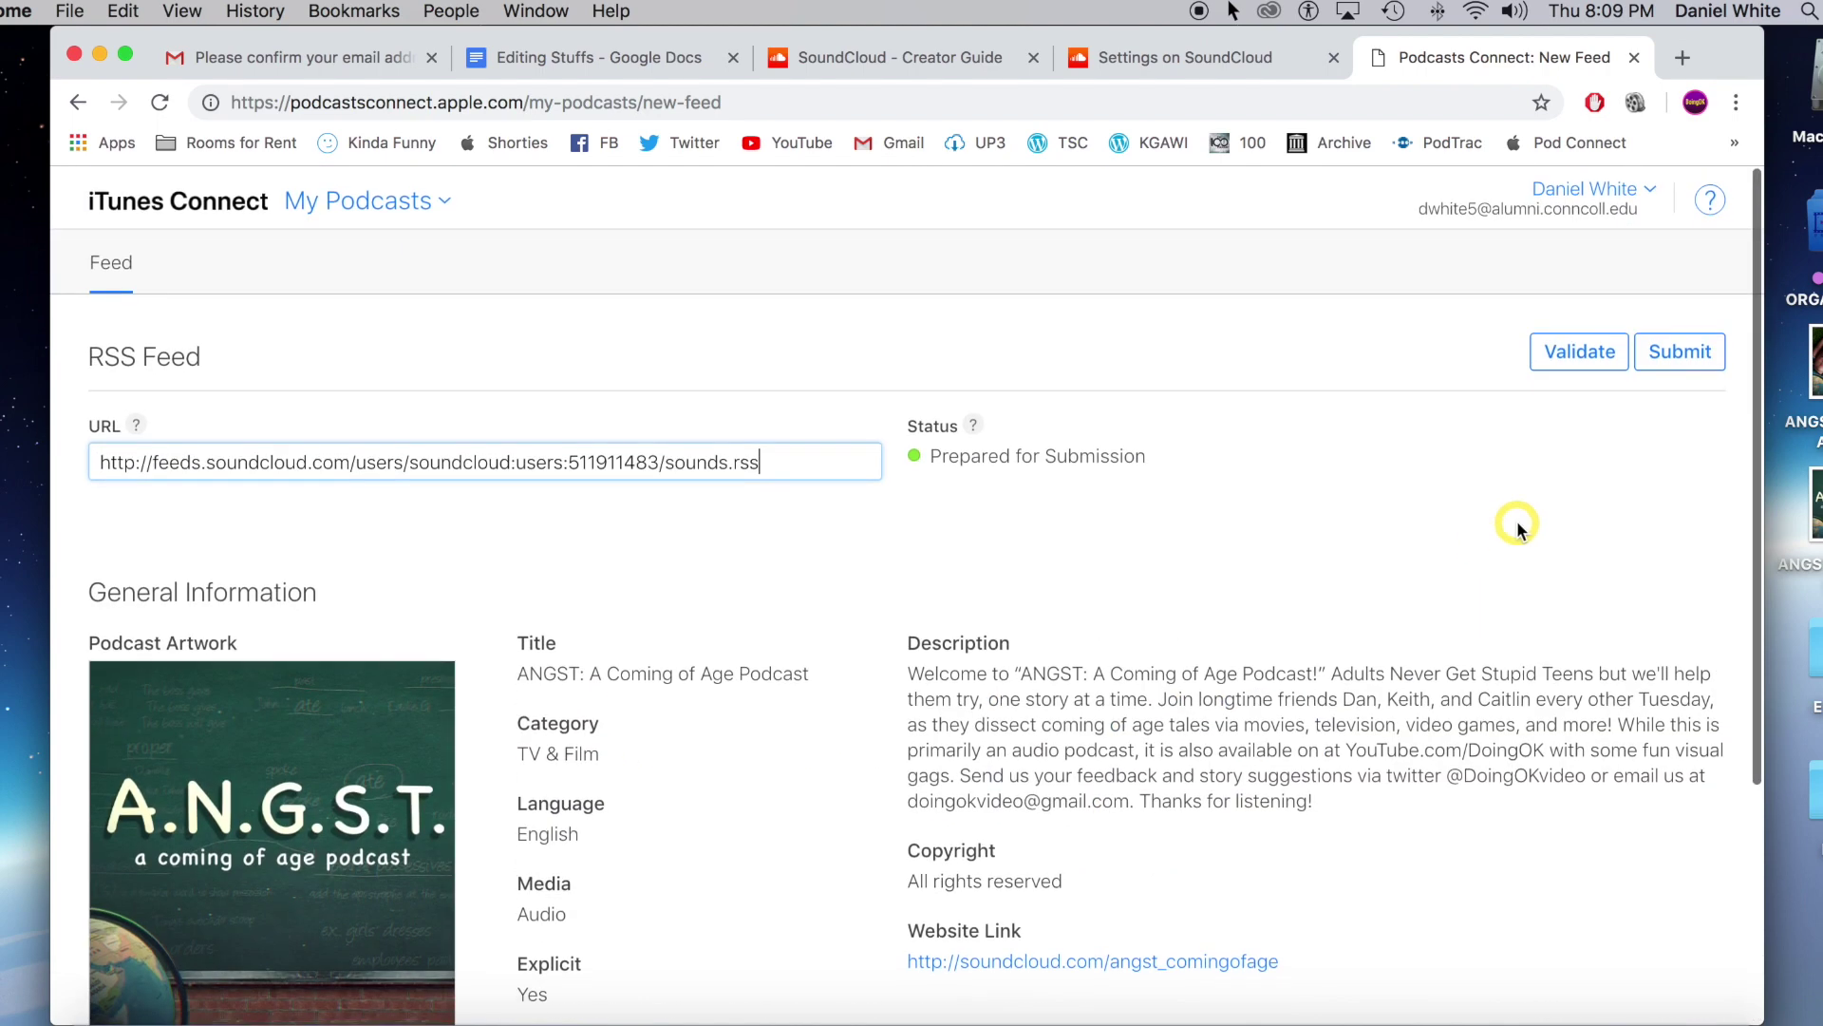
click(1697, 355)
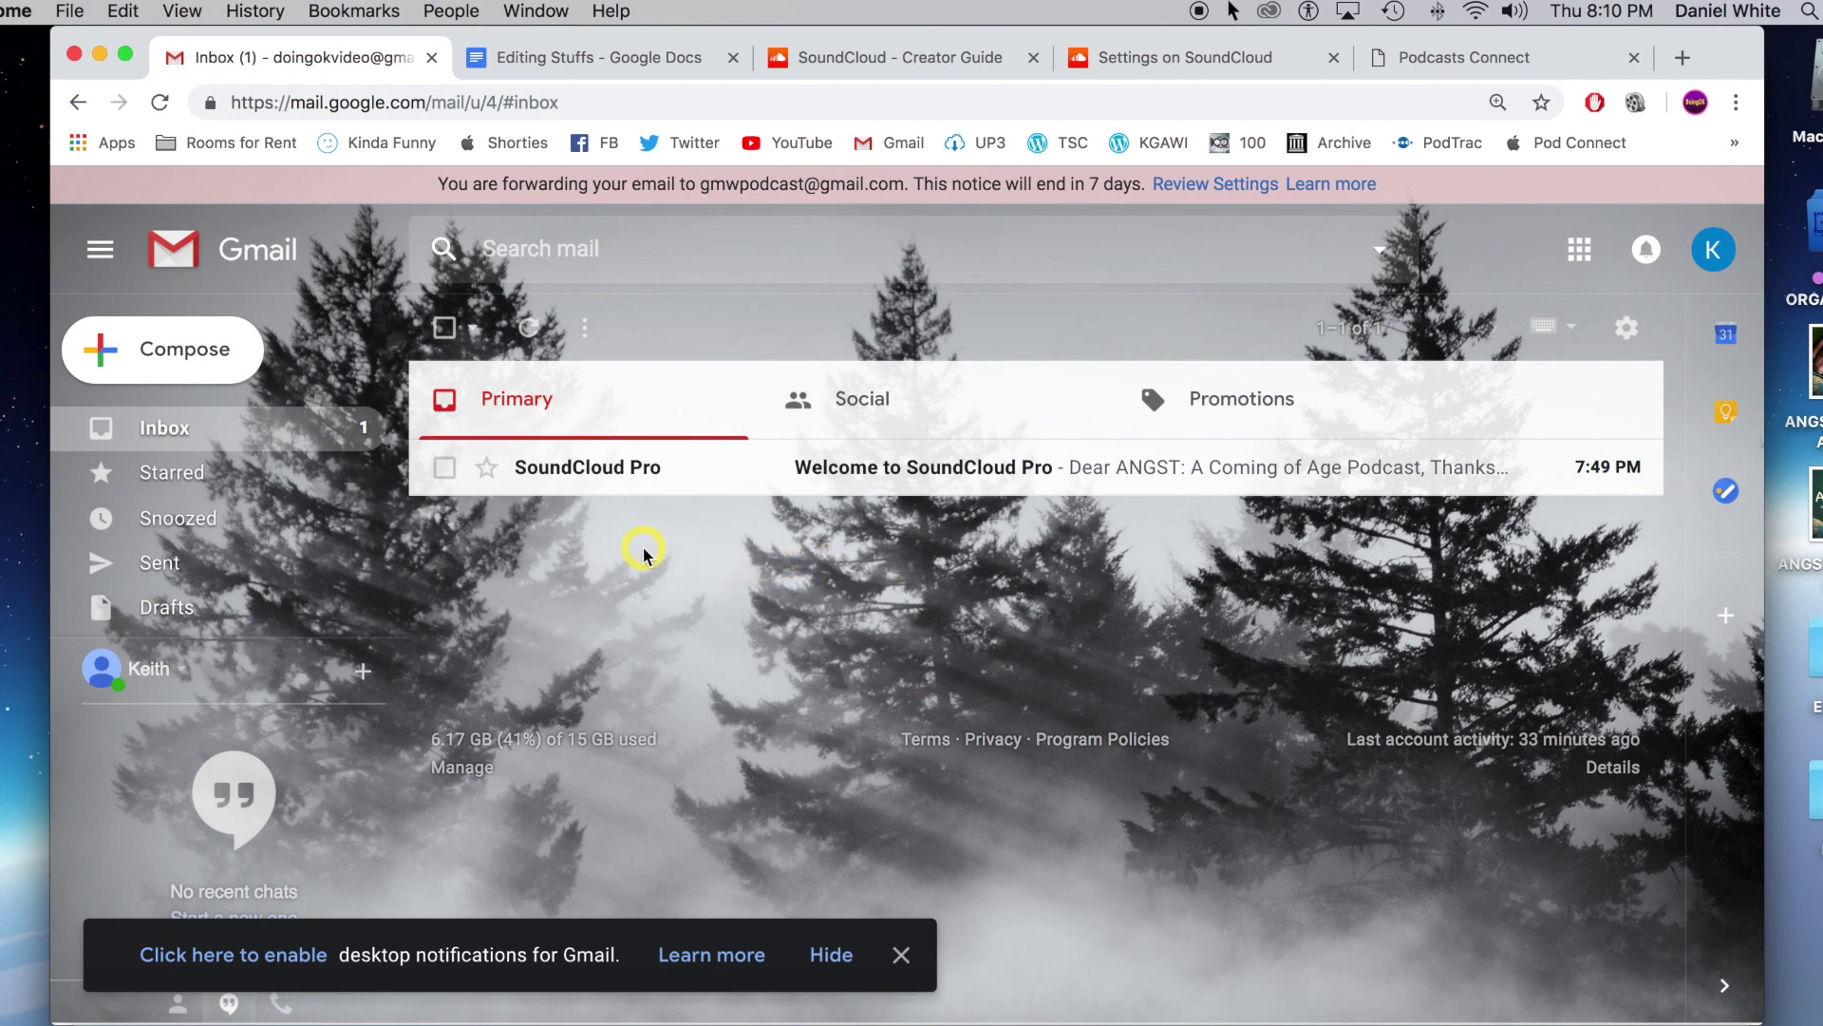
Return to My Podcasts and scroll through the account's podcast grid.
click(1419, 57)
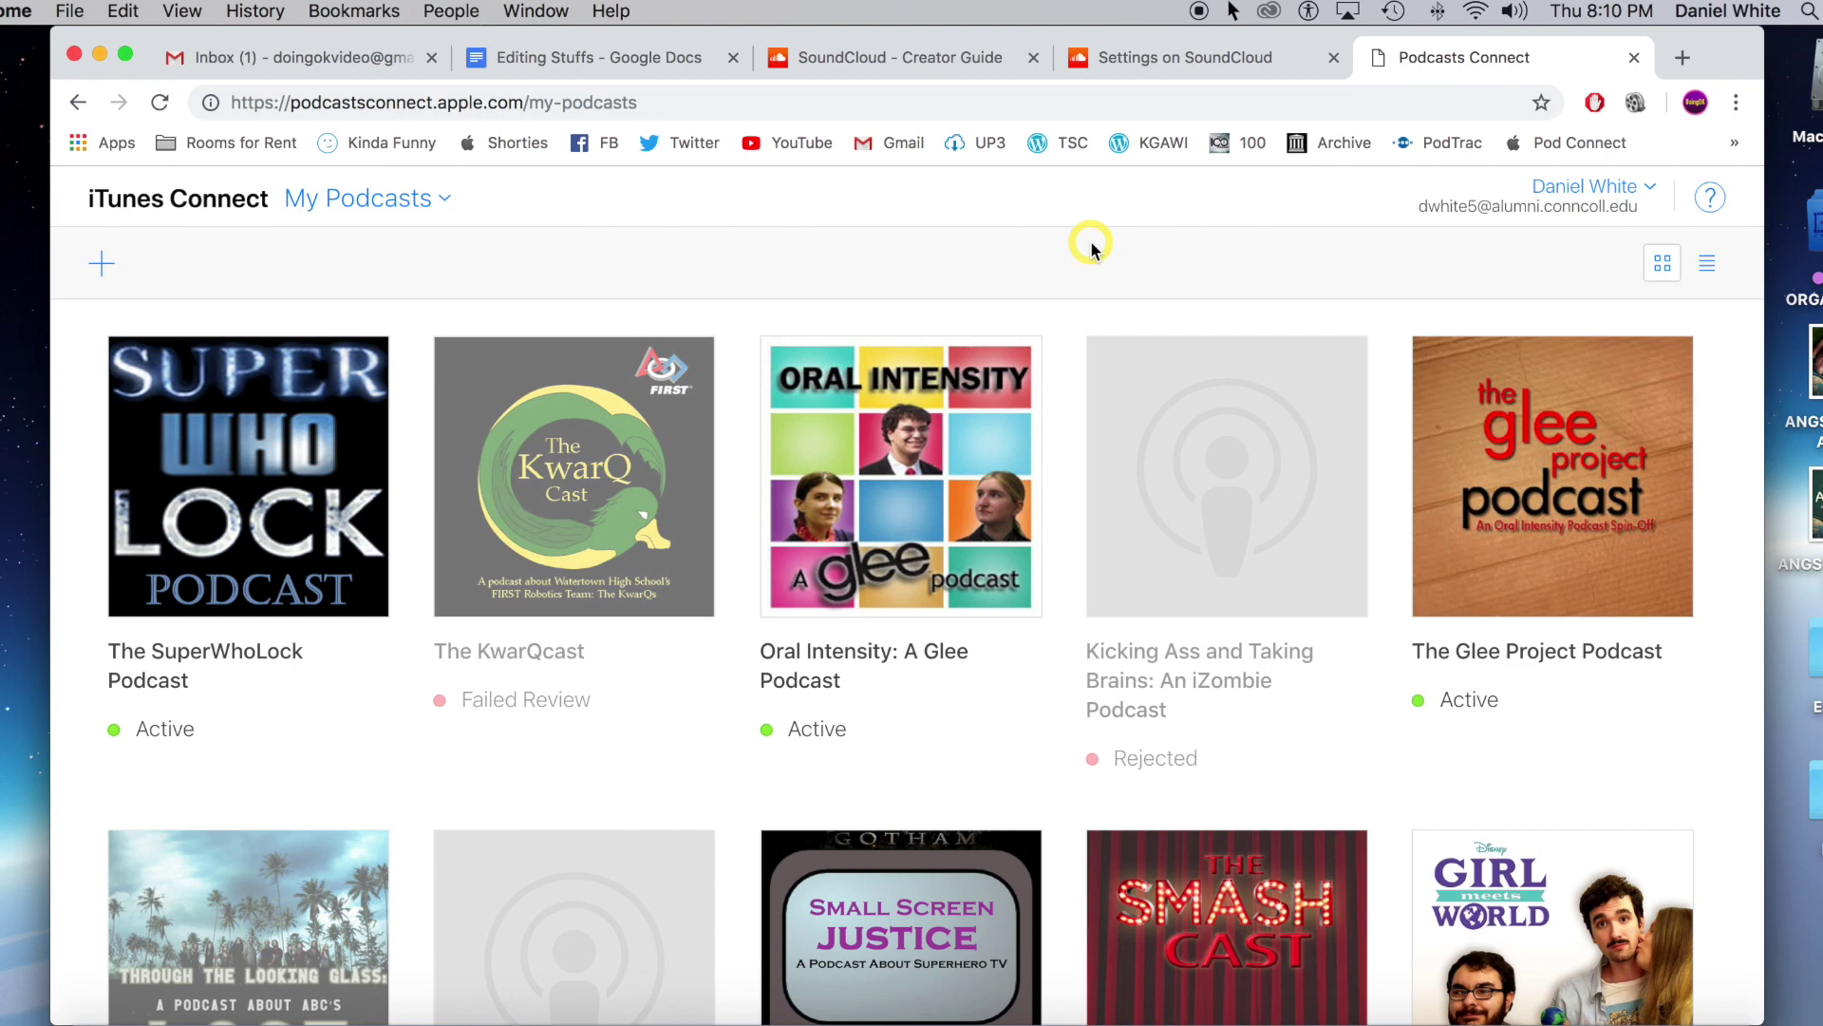
scroll(1180, 476, down, 5)
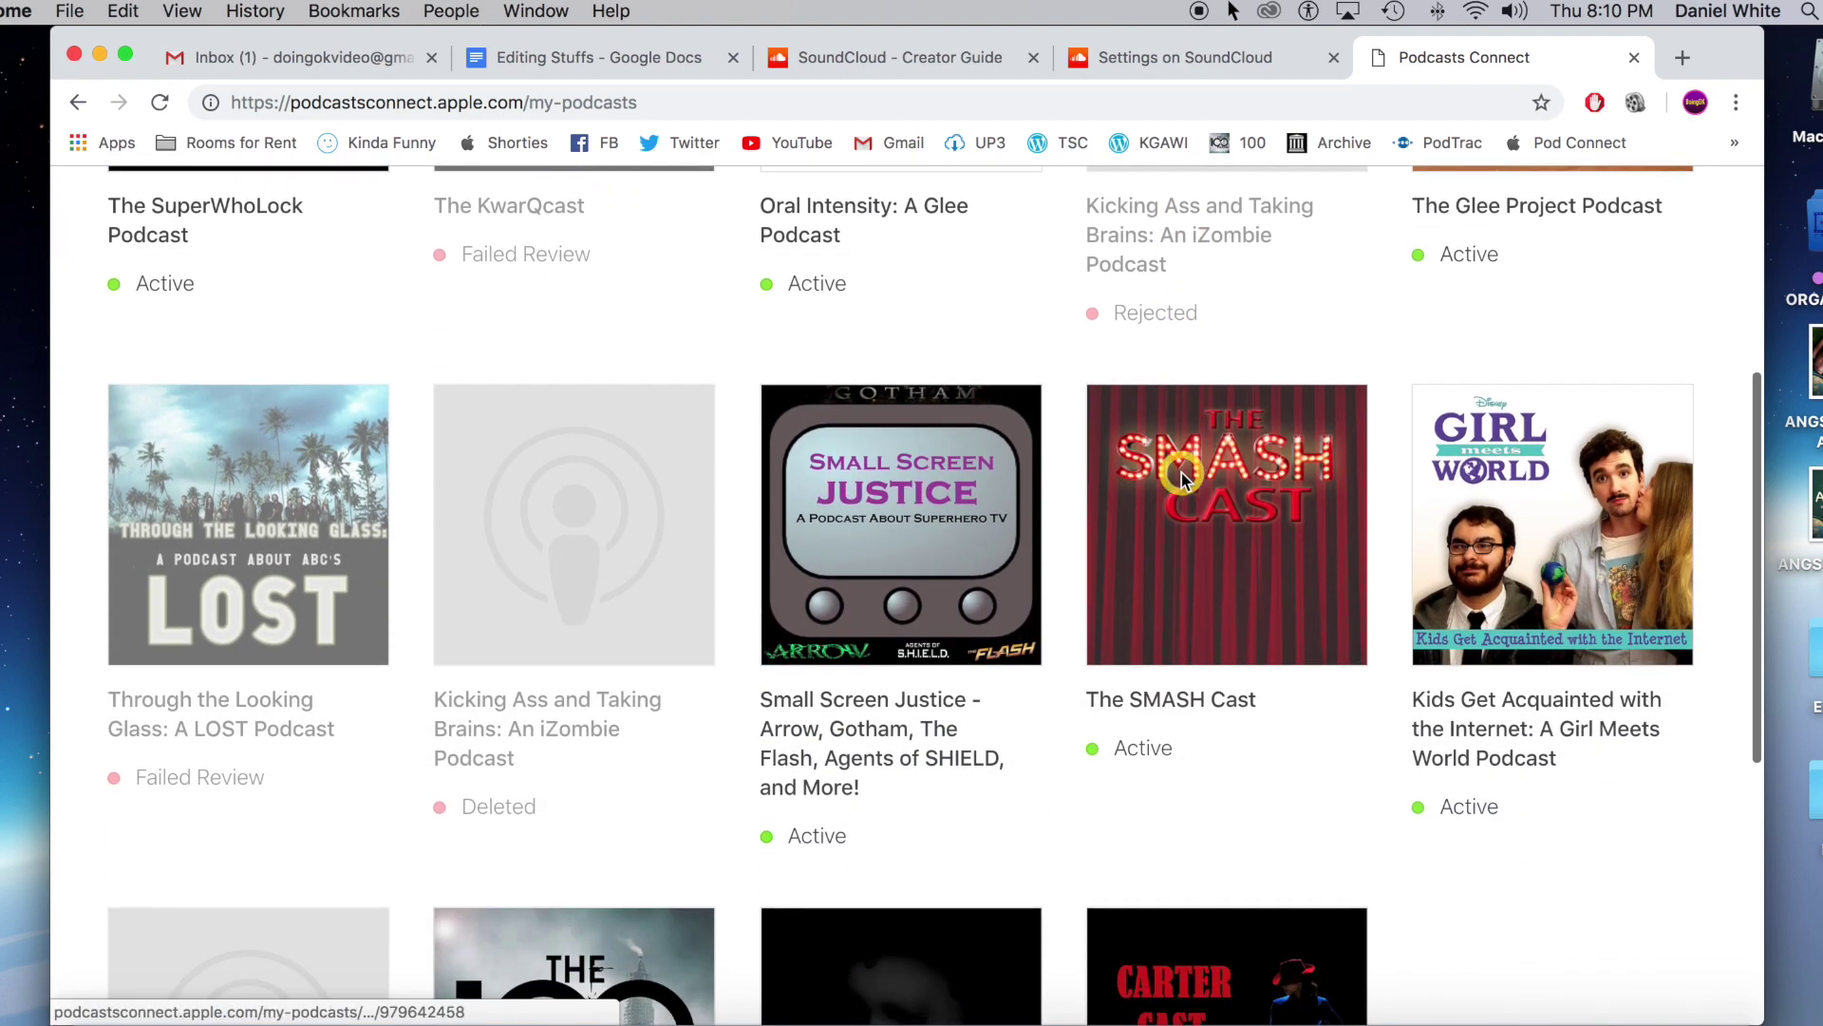
scroll(1180, 475, down, 4)
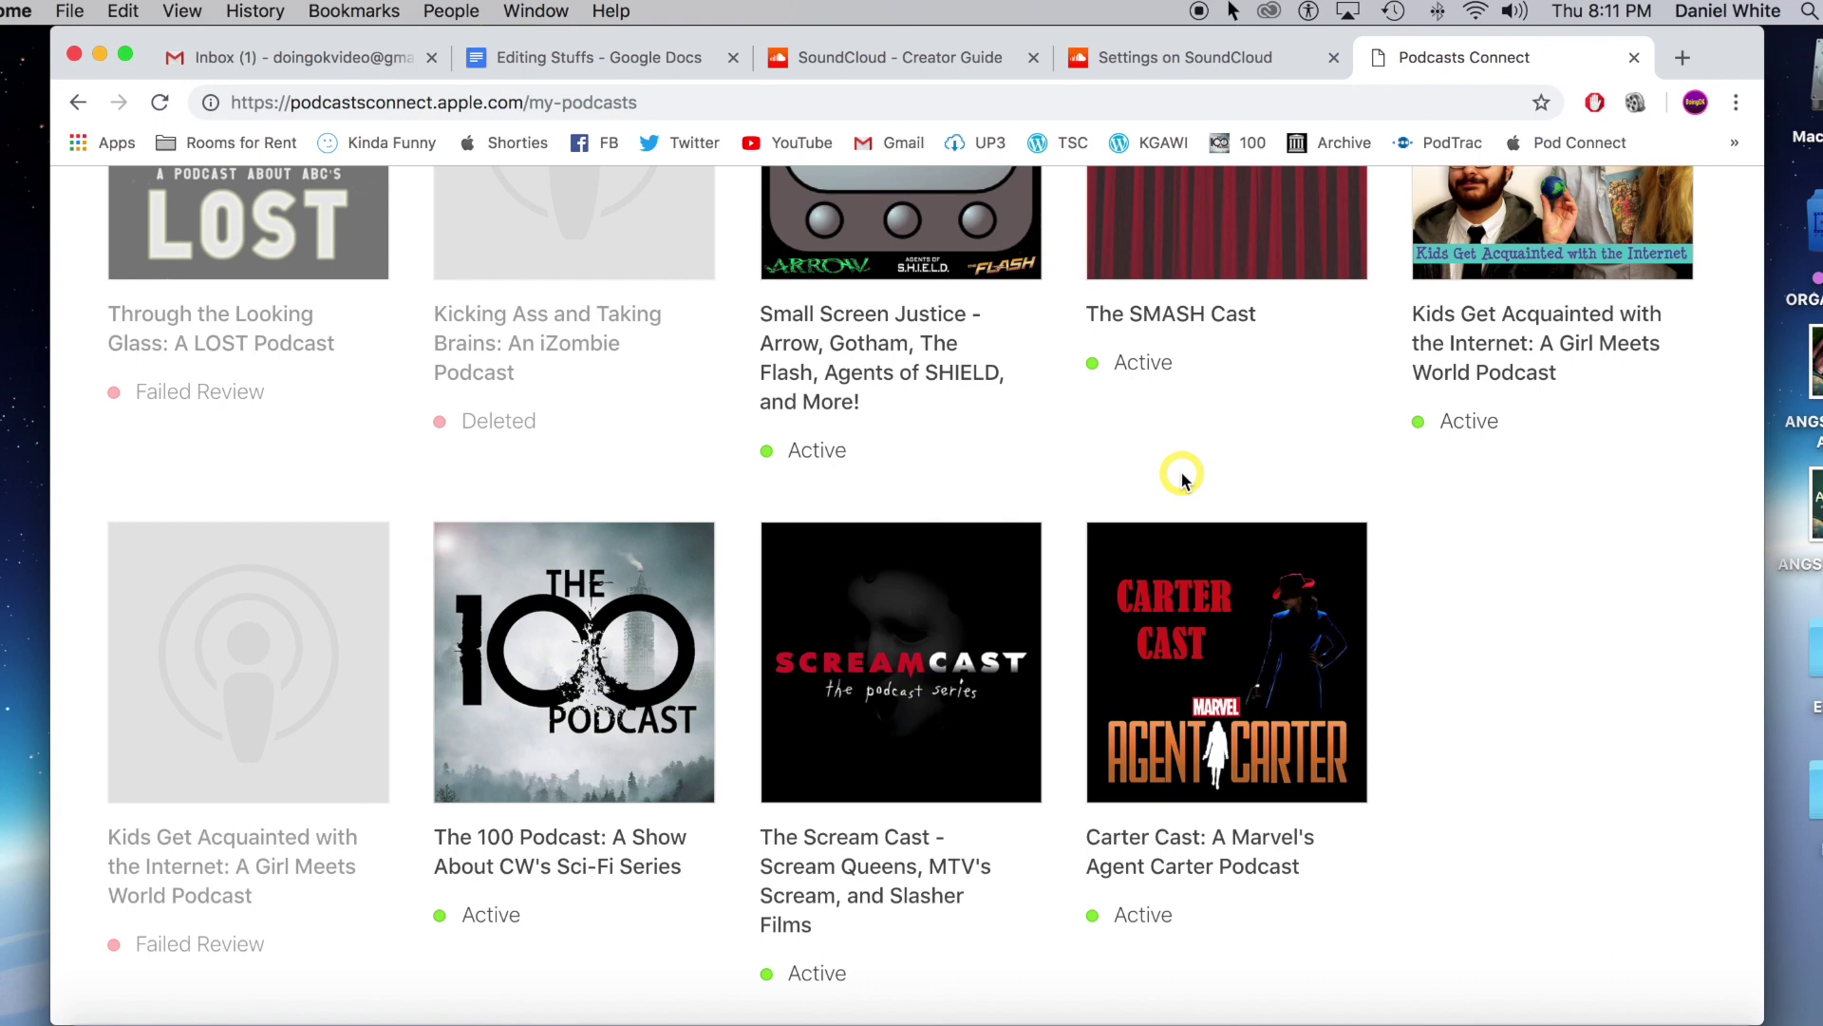
scroll(1182, 478, down, 1)
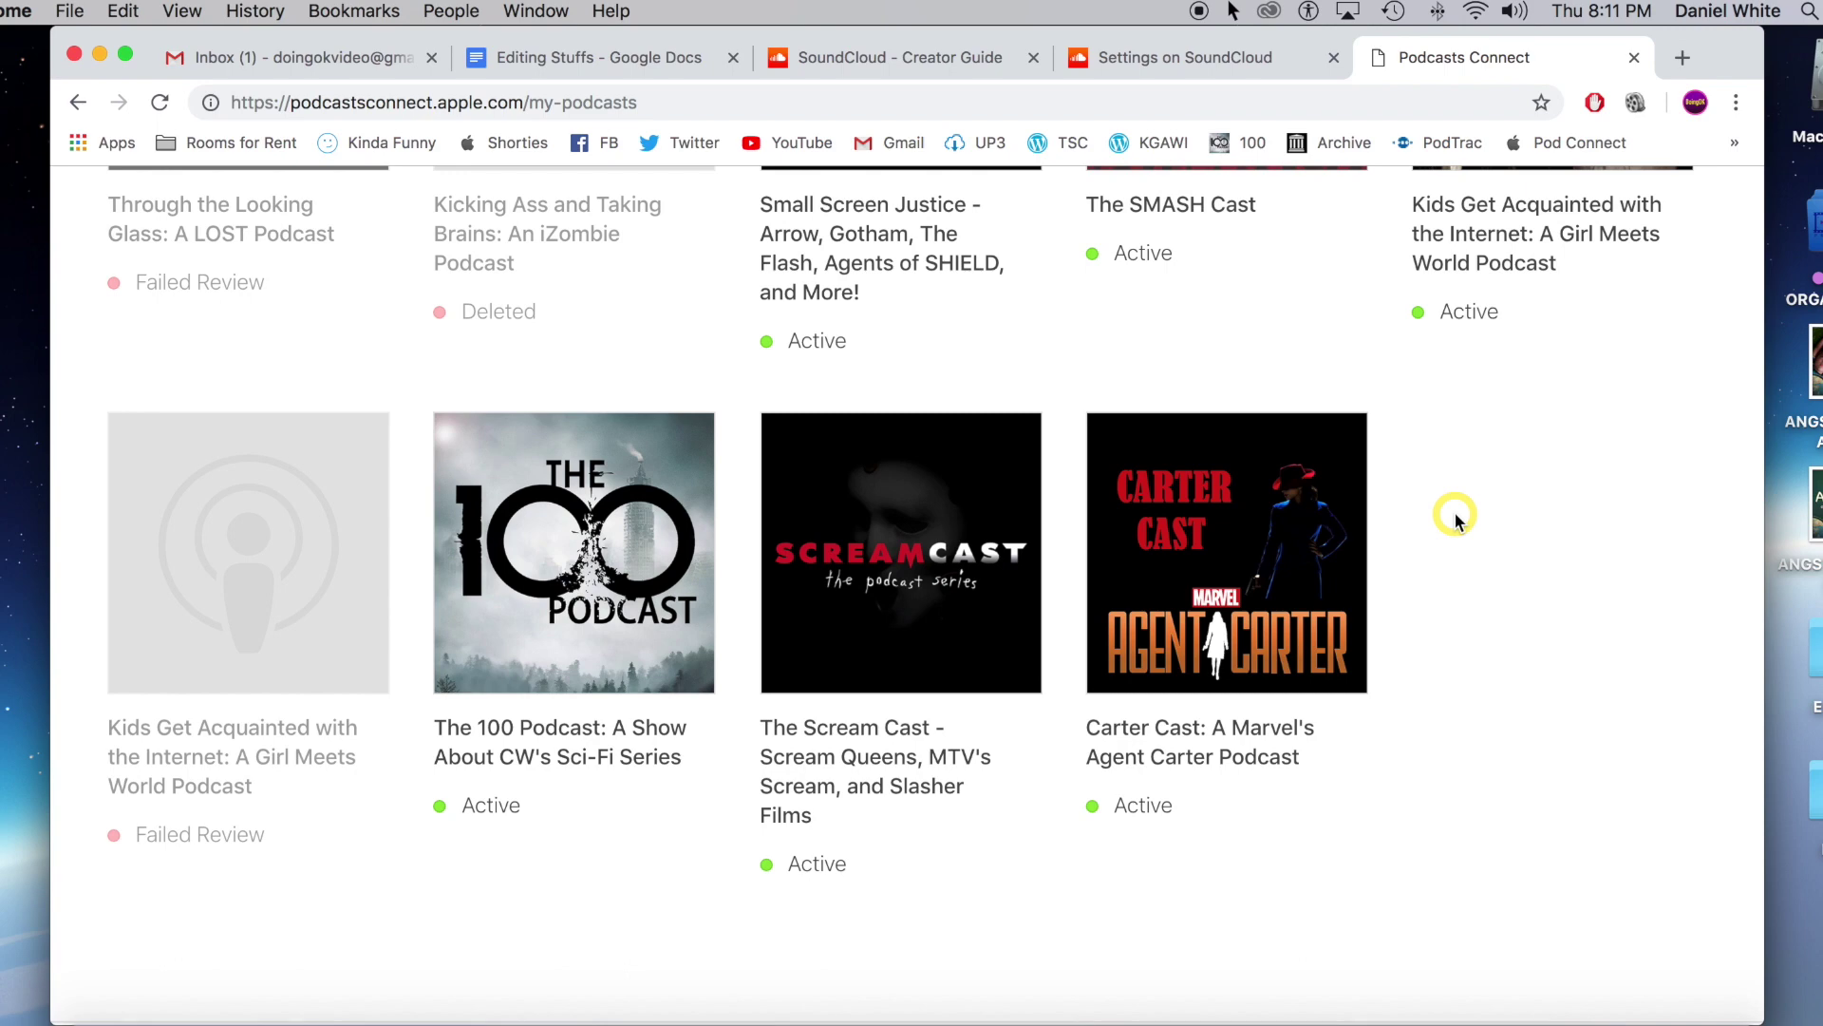
scroll(1453, 518, down, 2)
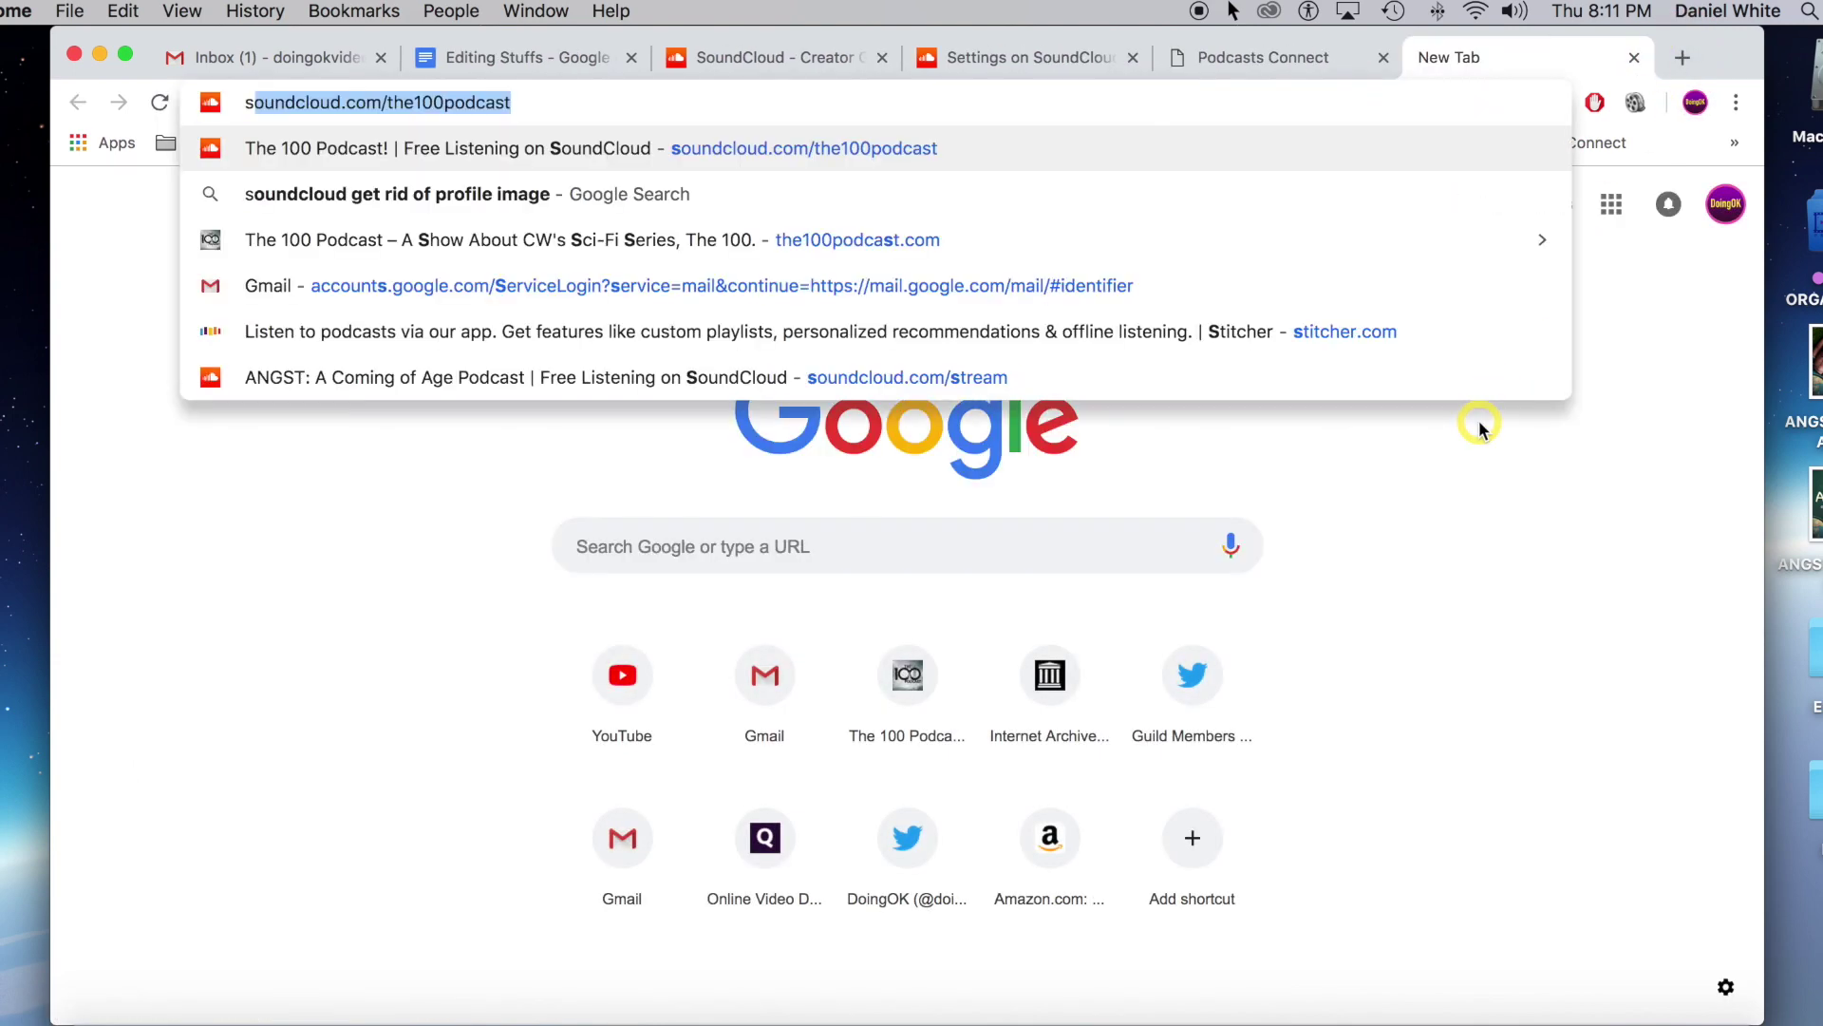
Load Stitcher, start the account sign-up, and scroll down to the content-provider contact form.
key(Return)
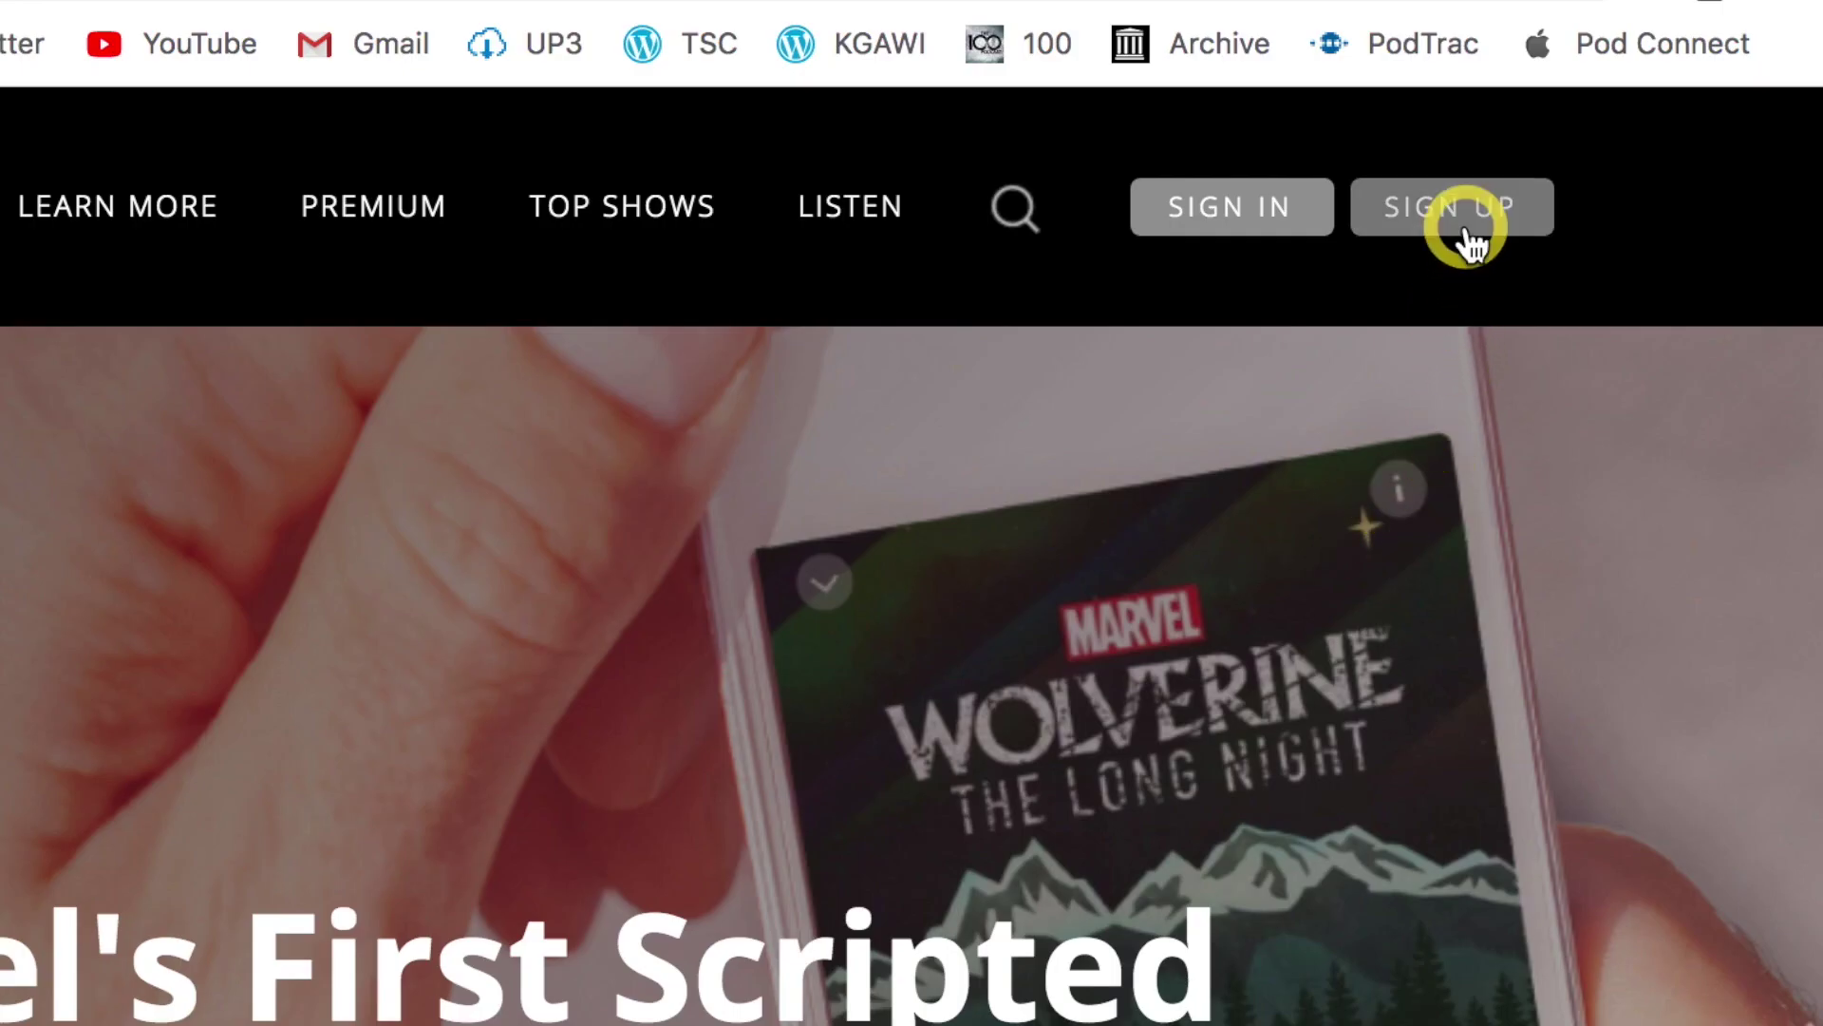
click(1467, 242)
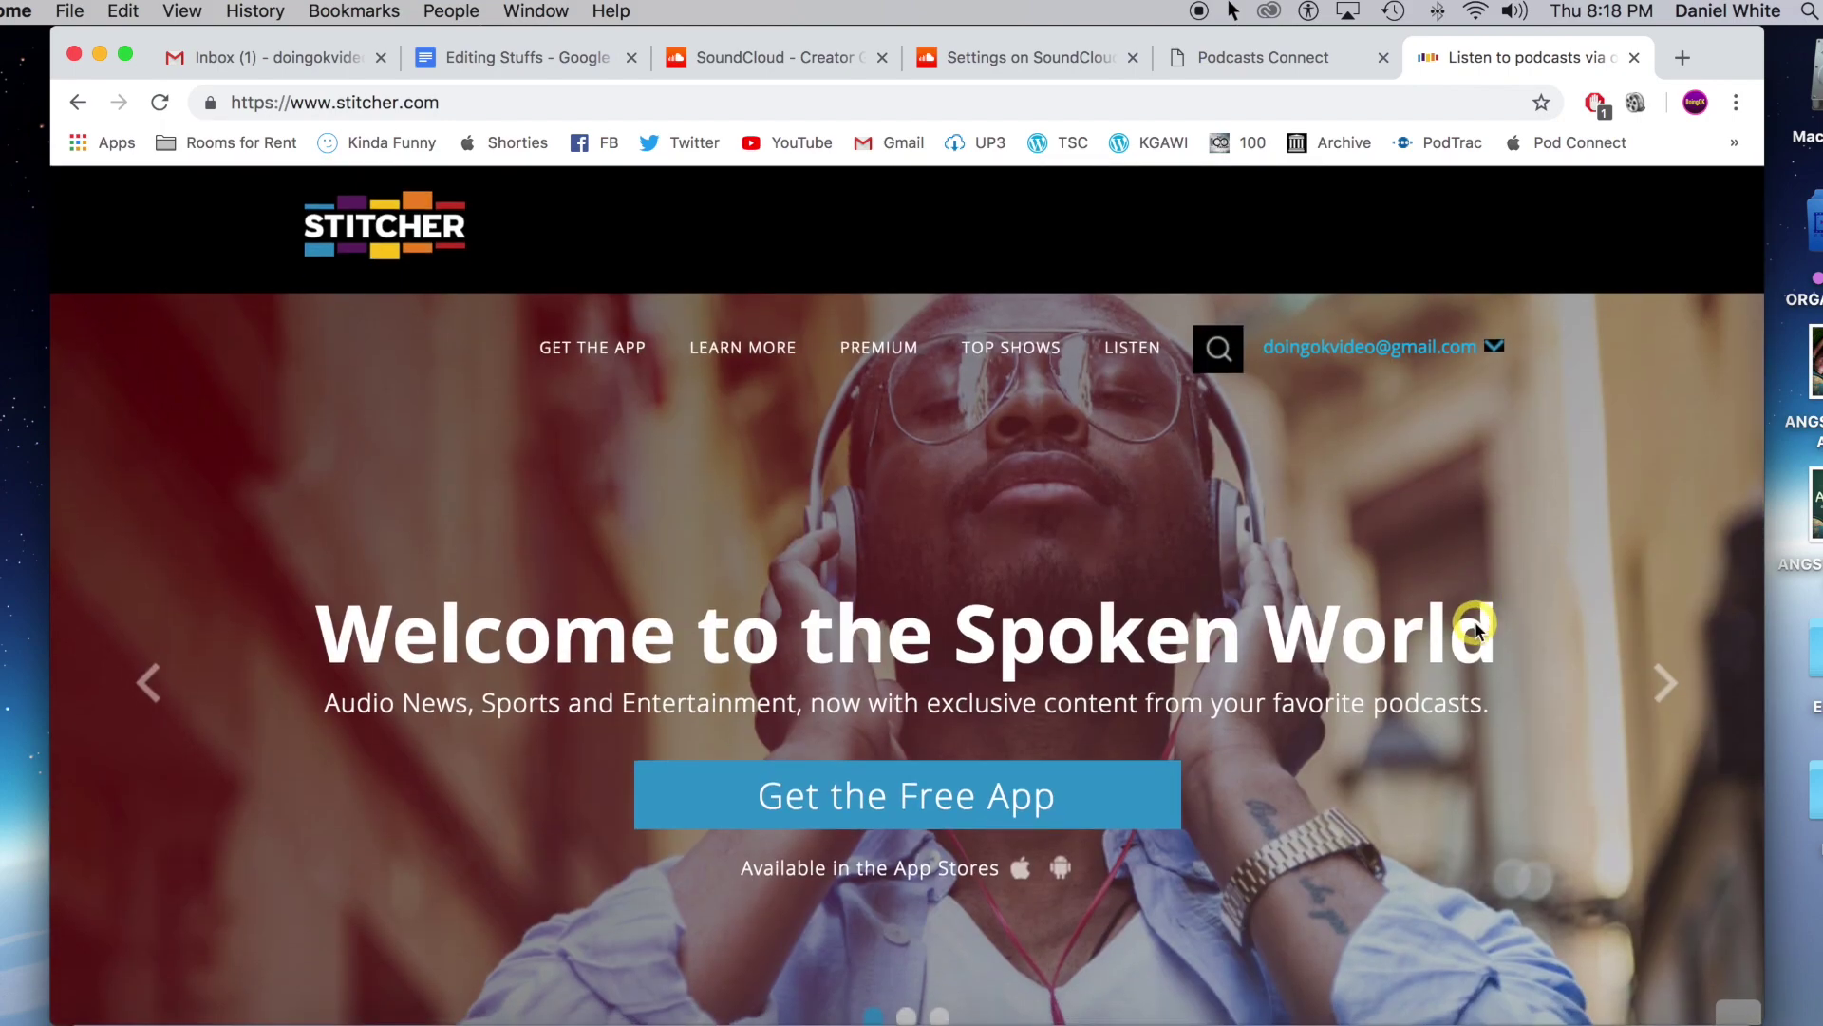
scroll(1472, 631, down, 15)
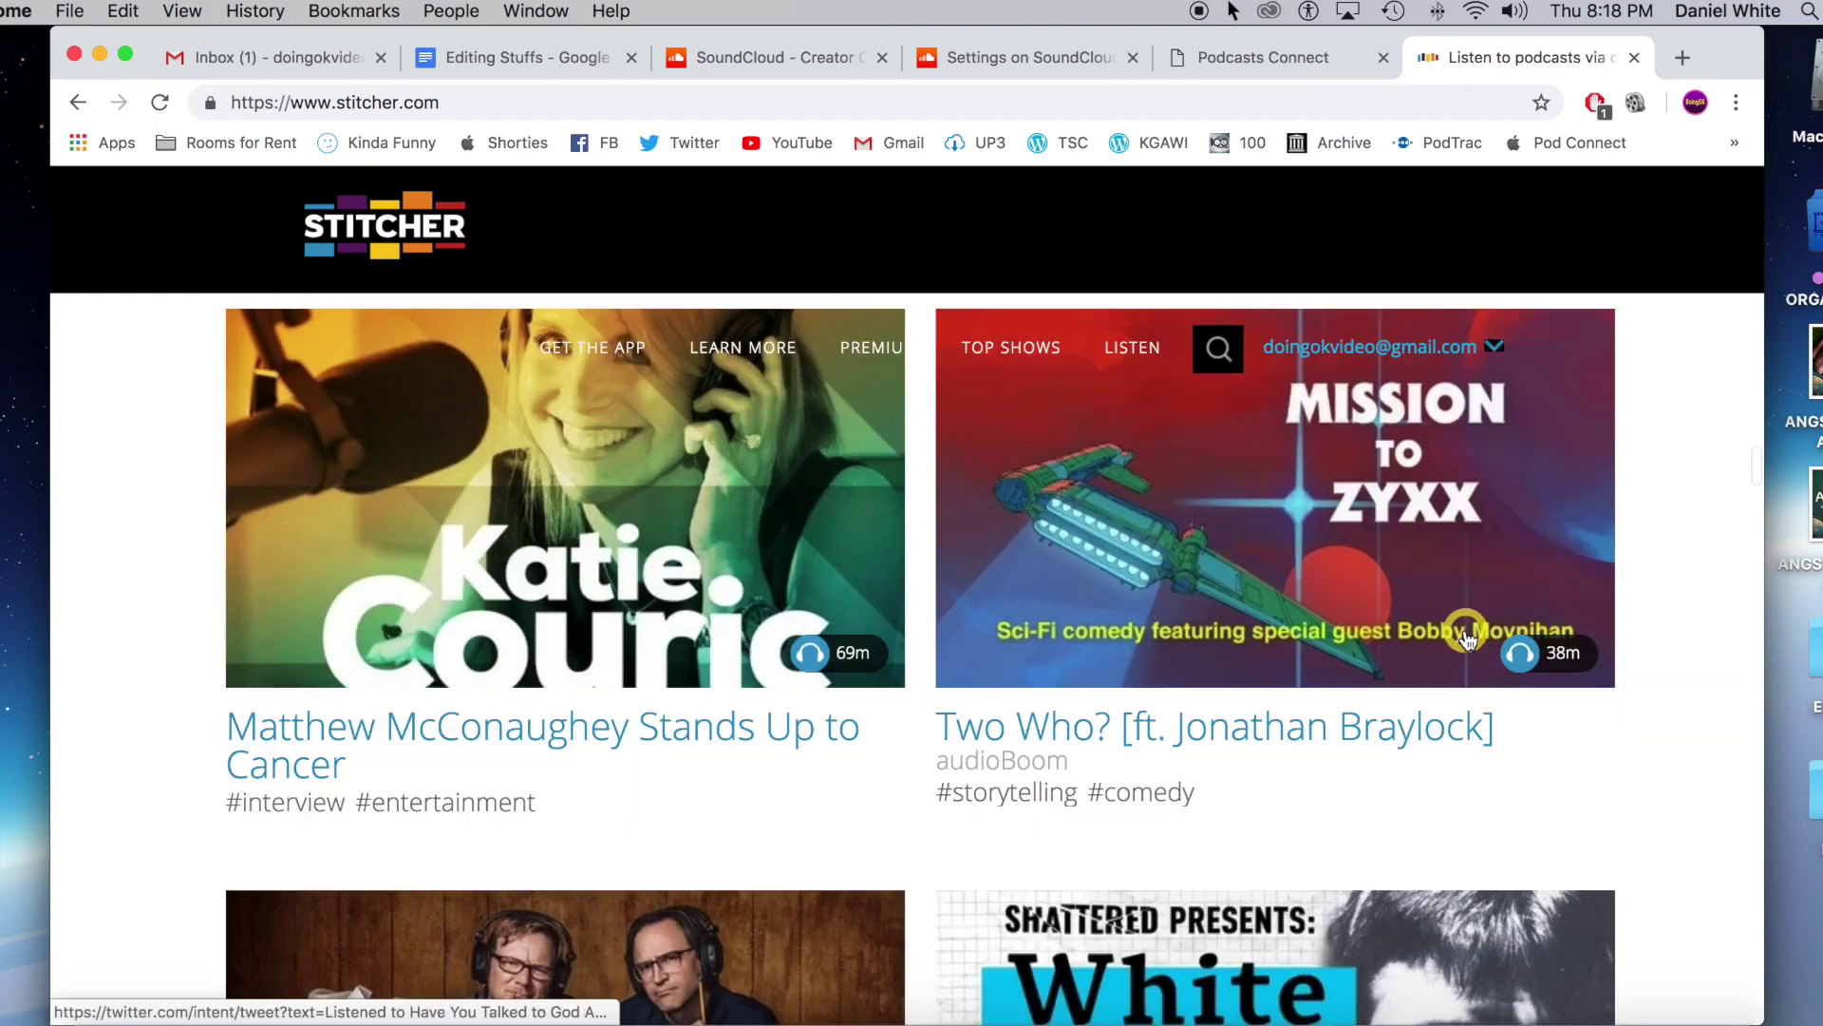
scroll(1467, 636, down, 15)
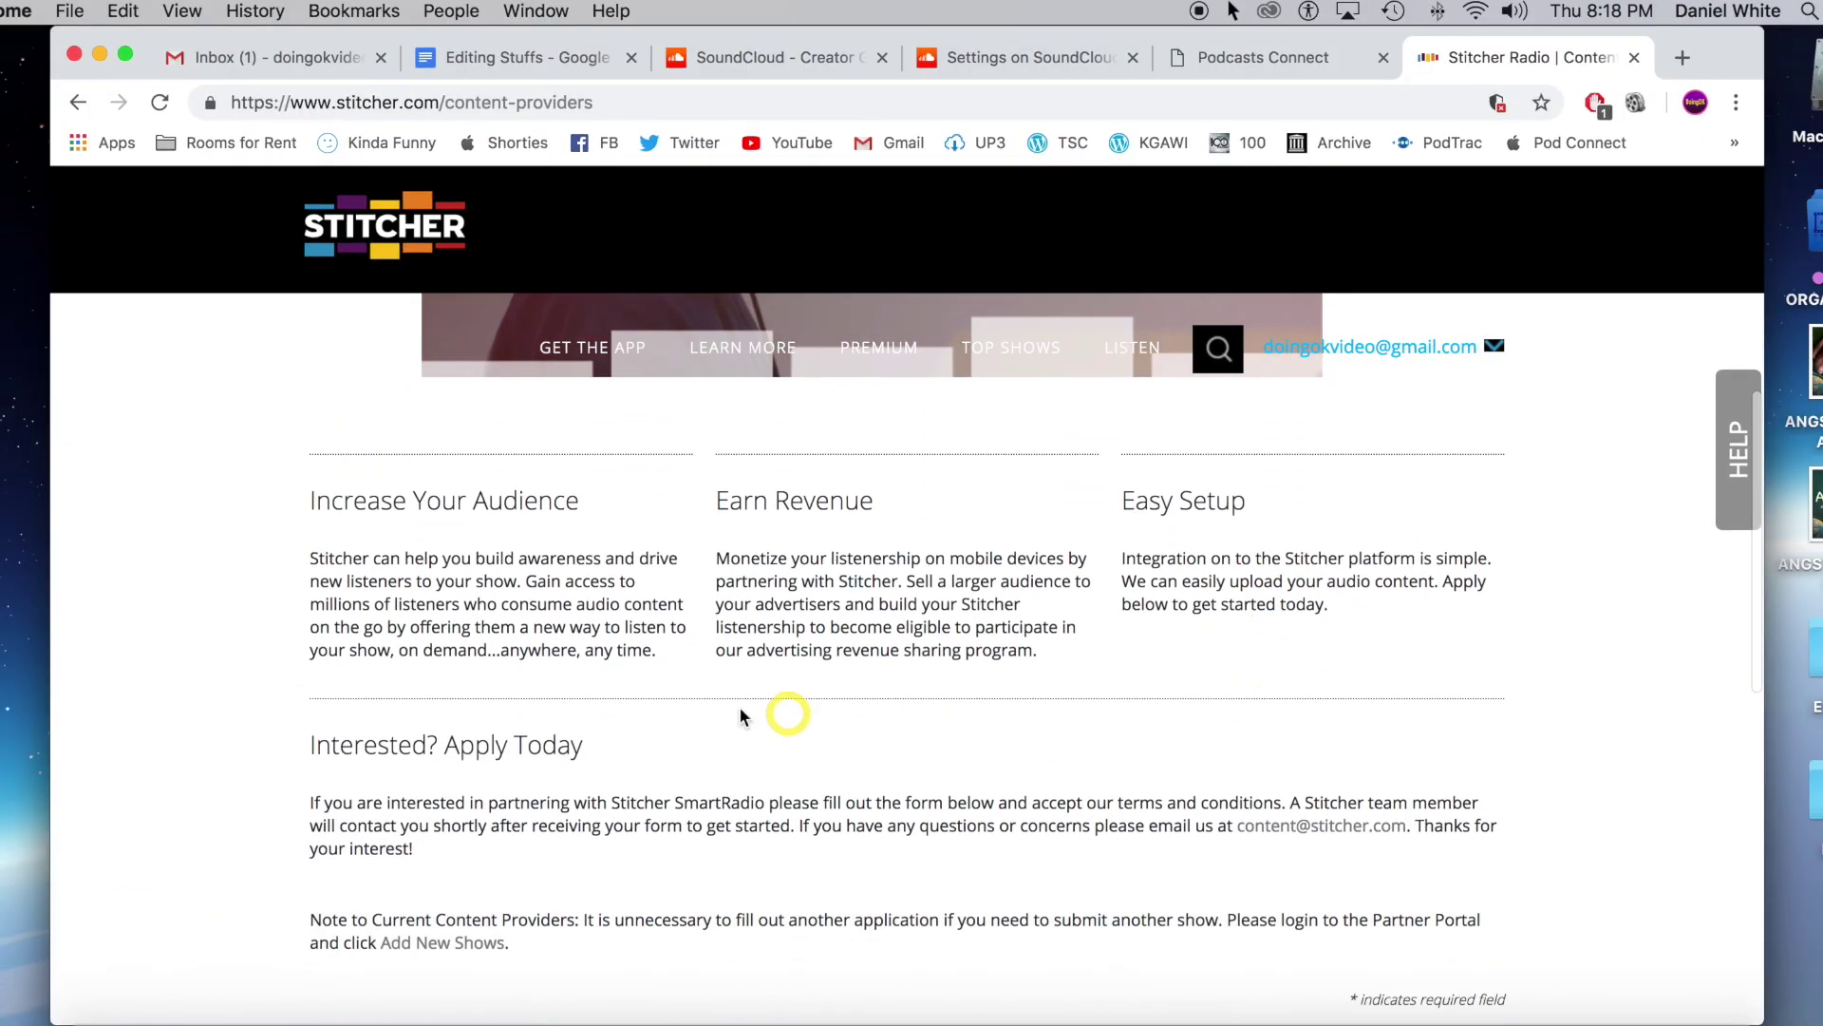
scroll(999, 698, down, 2)
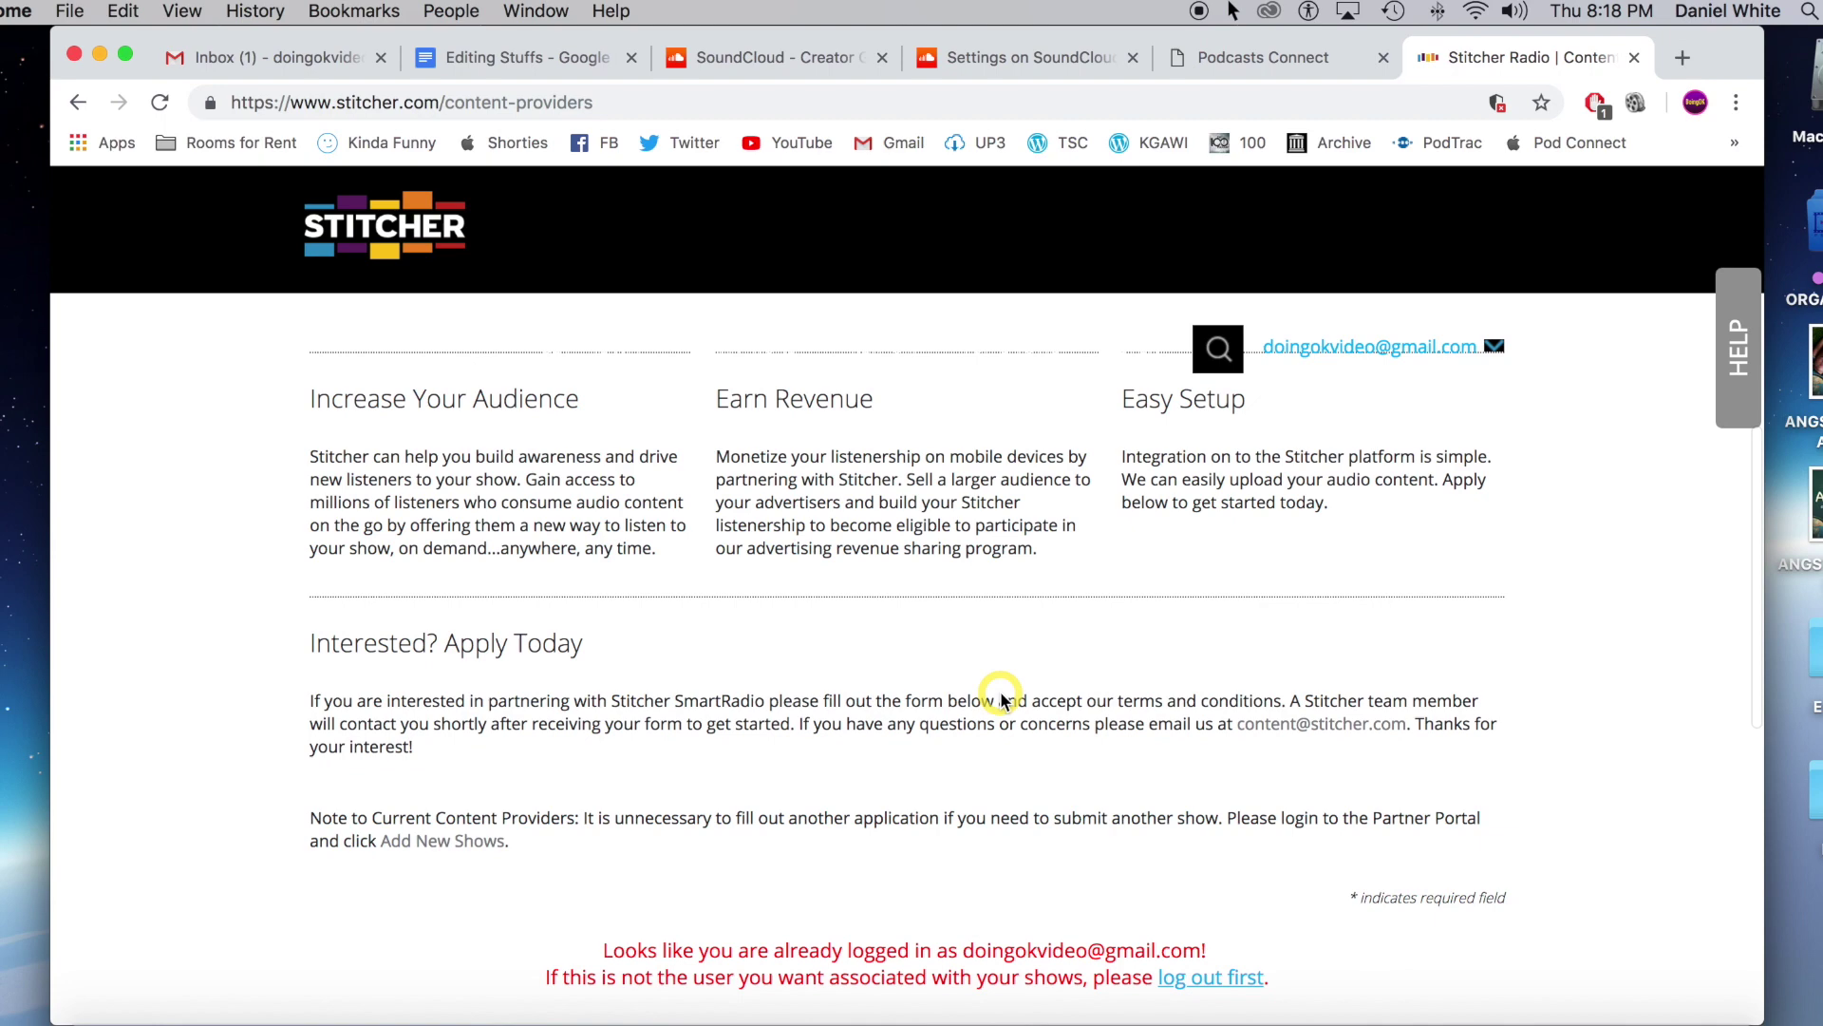
scroll(1002, 700, down, 10)
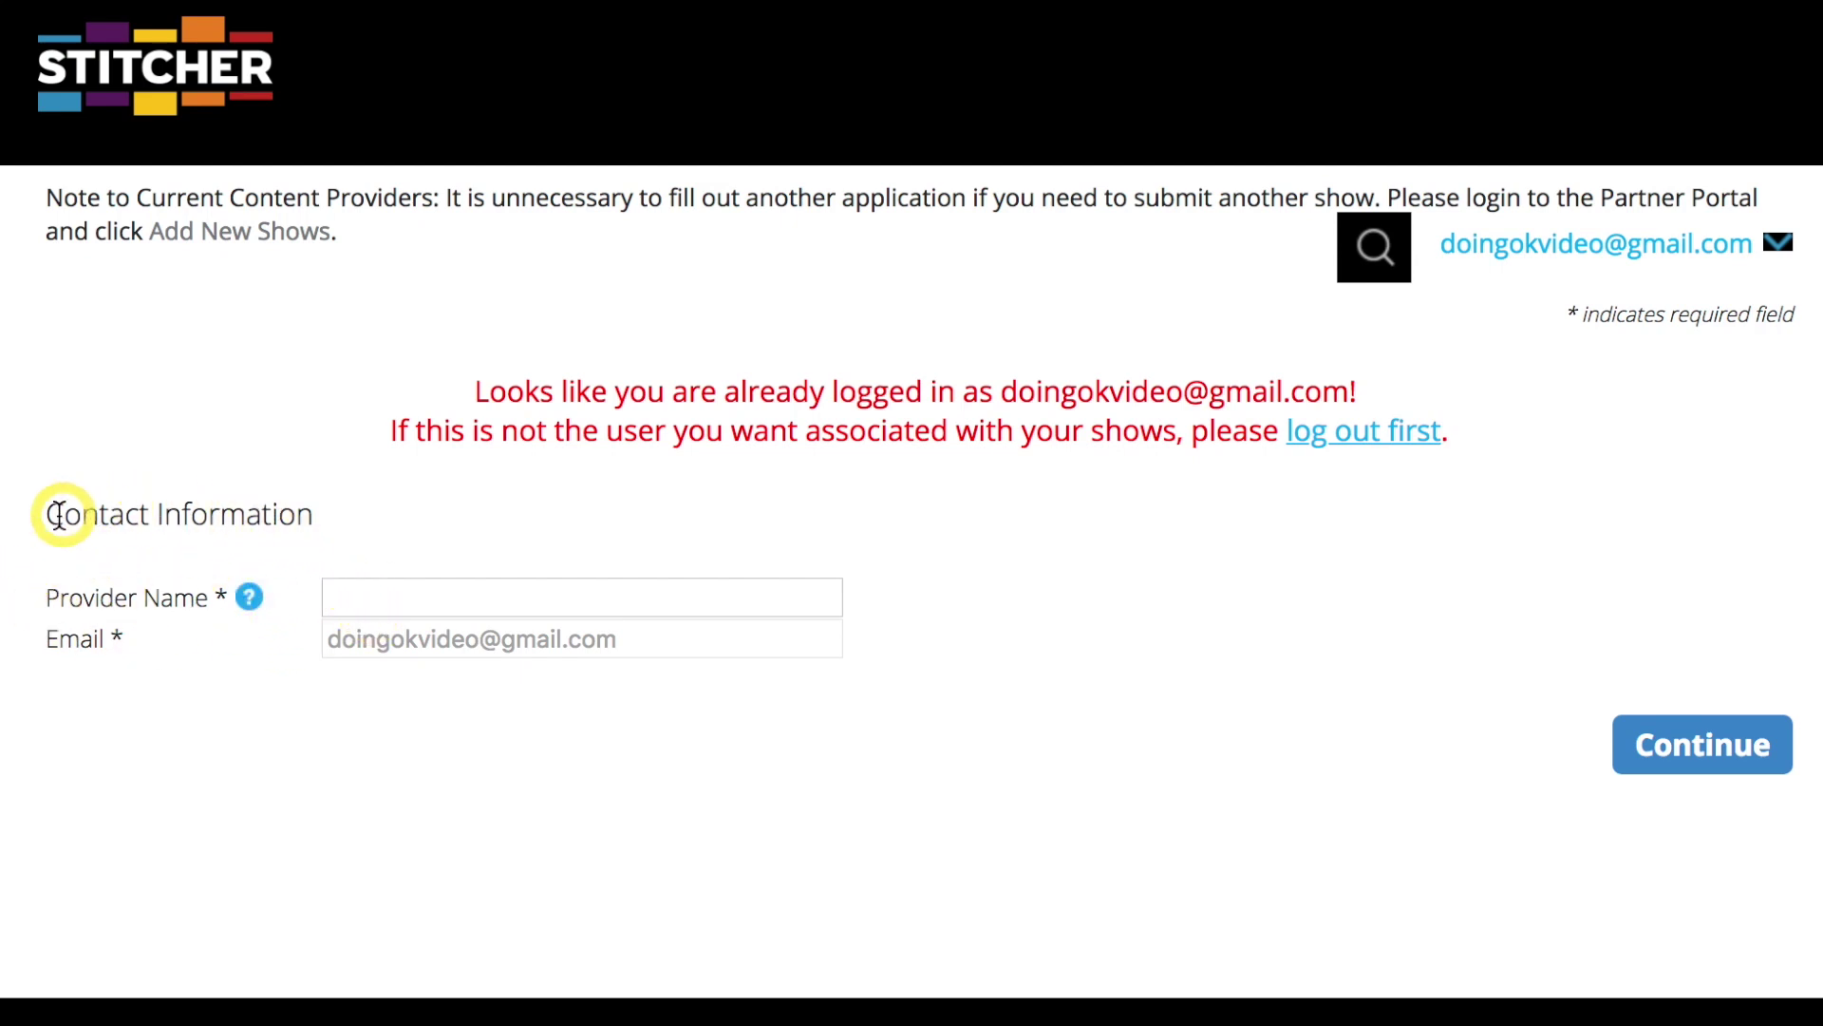
Paste 'ANGST: A Coming of Age Podcast' as the Provider Name and continue.
click(249, 596)
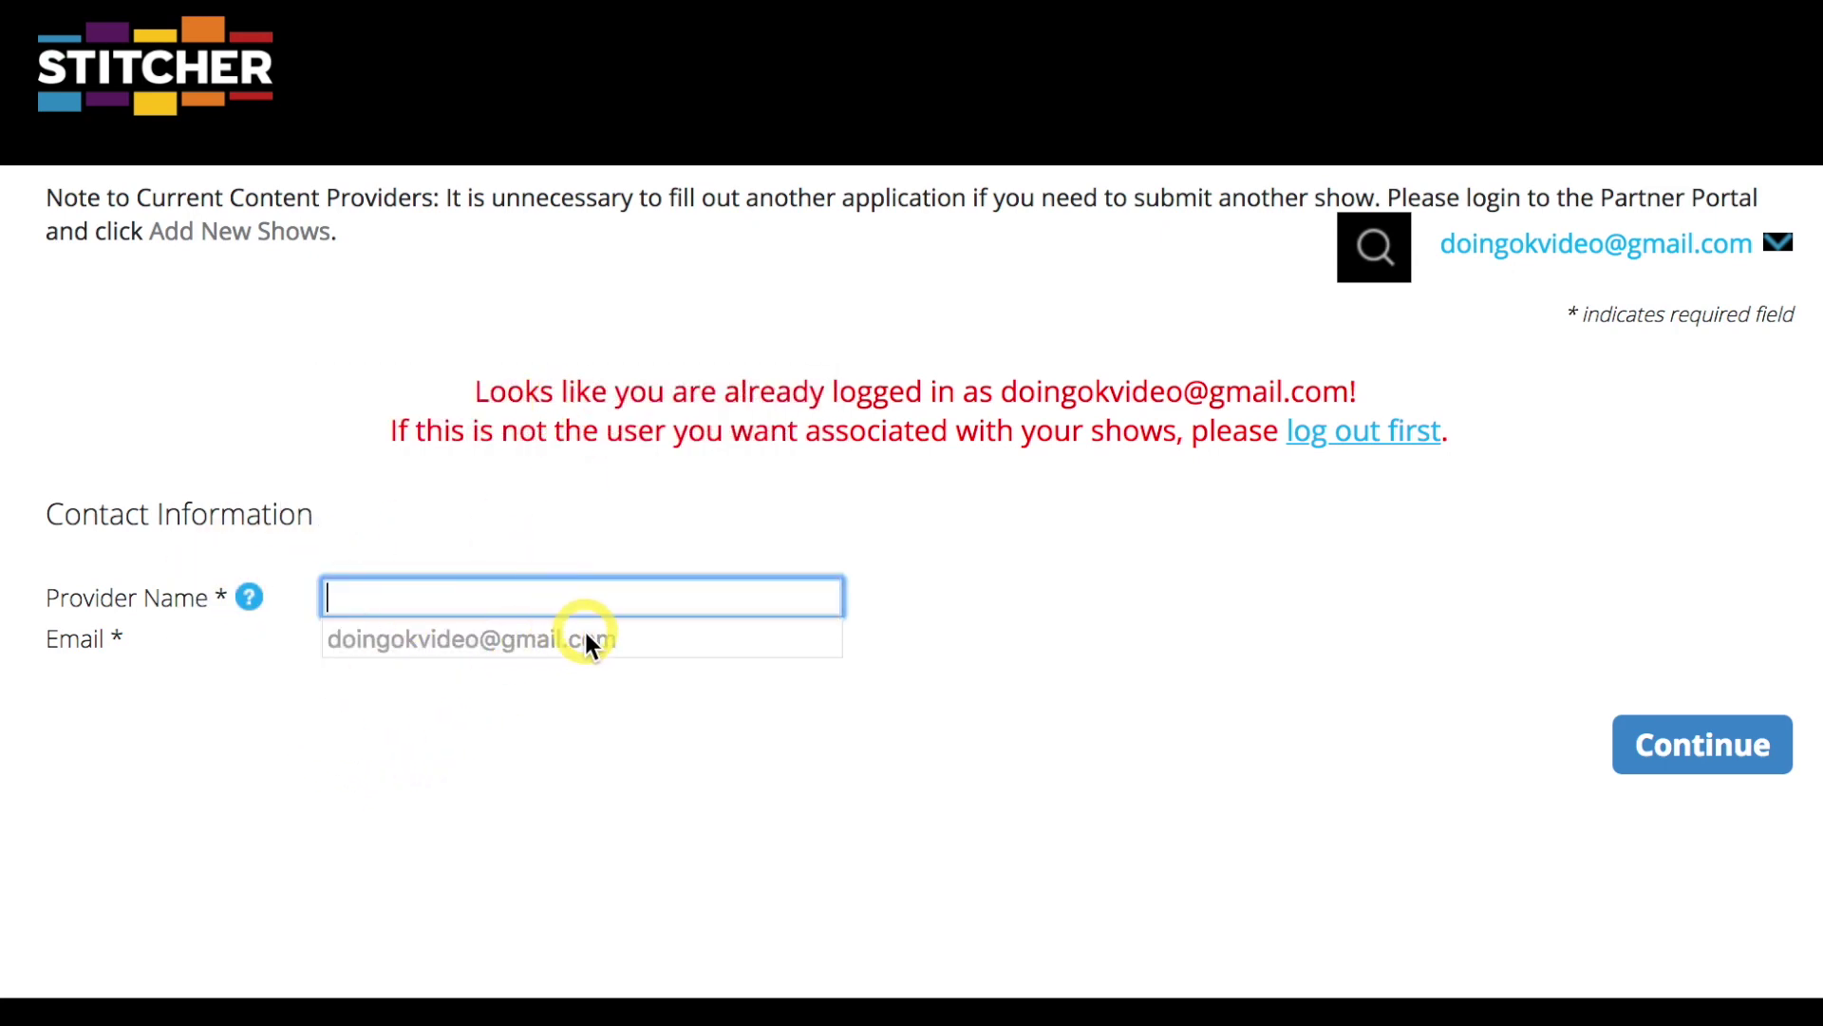
click(528, 591)
text(ANGST: A Coming of Age Podcast)
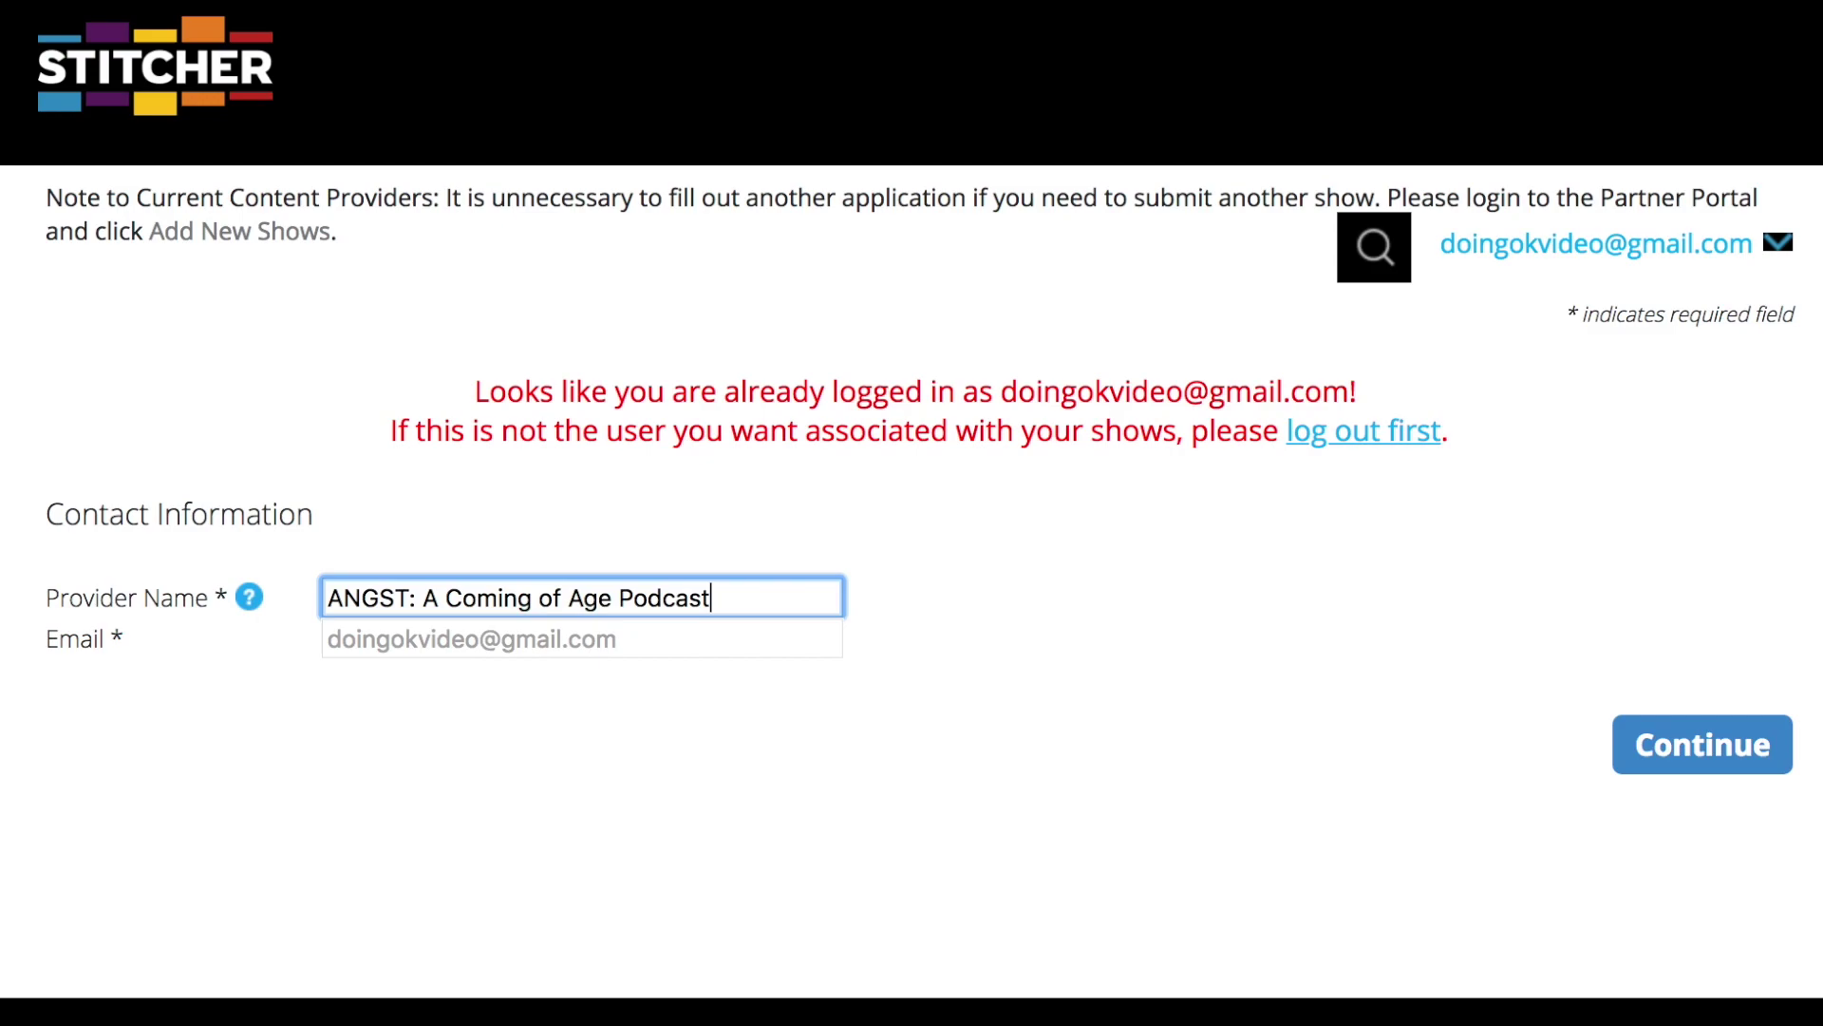
click(1730, 745)
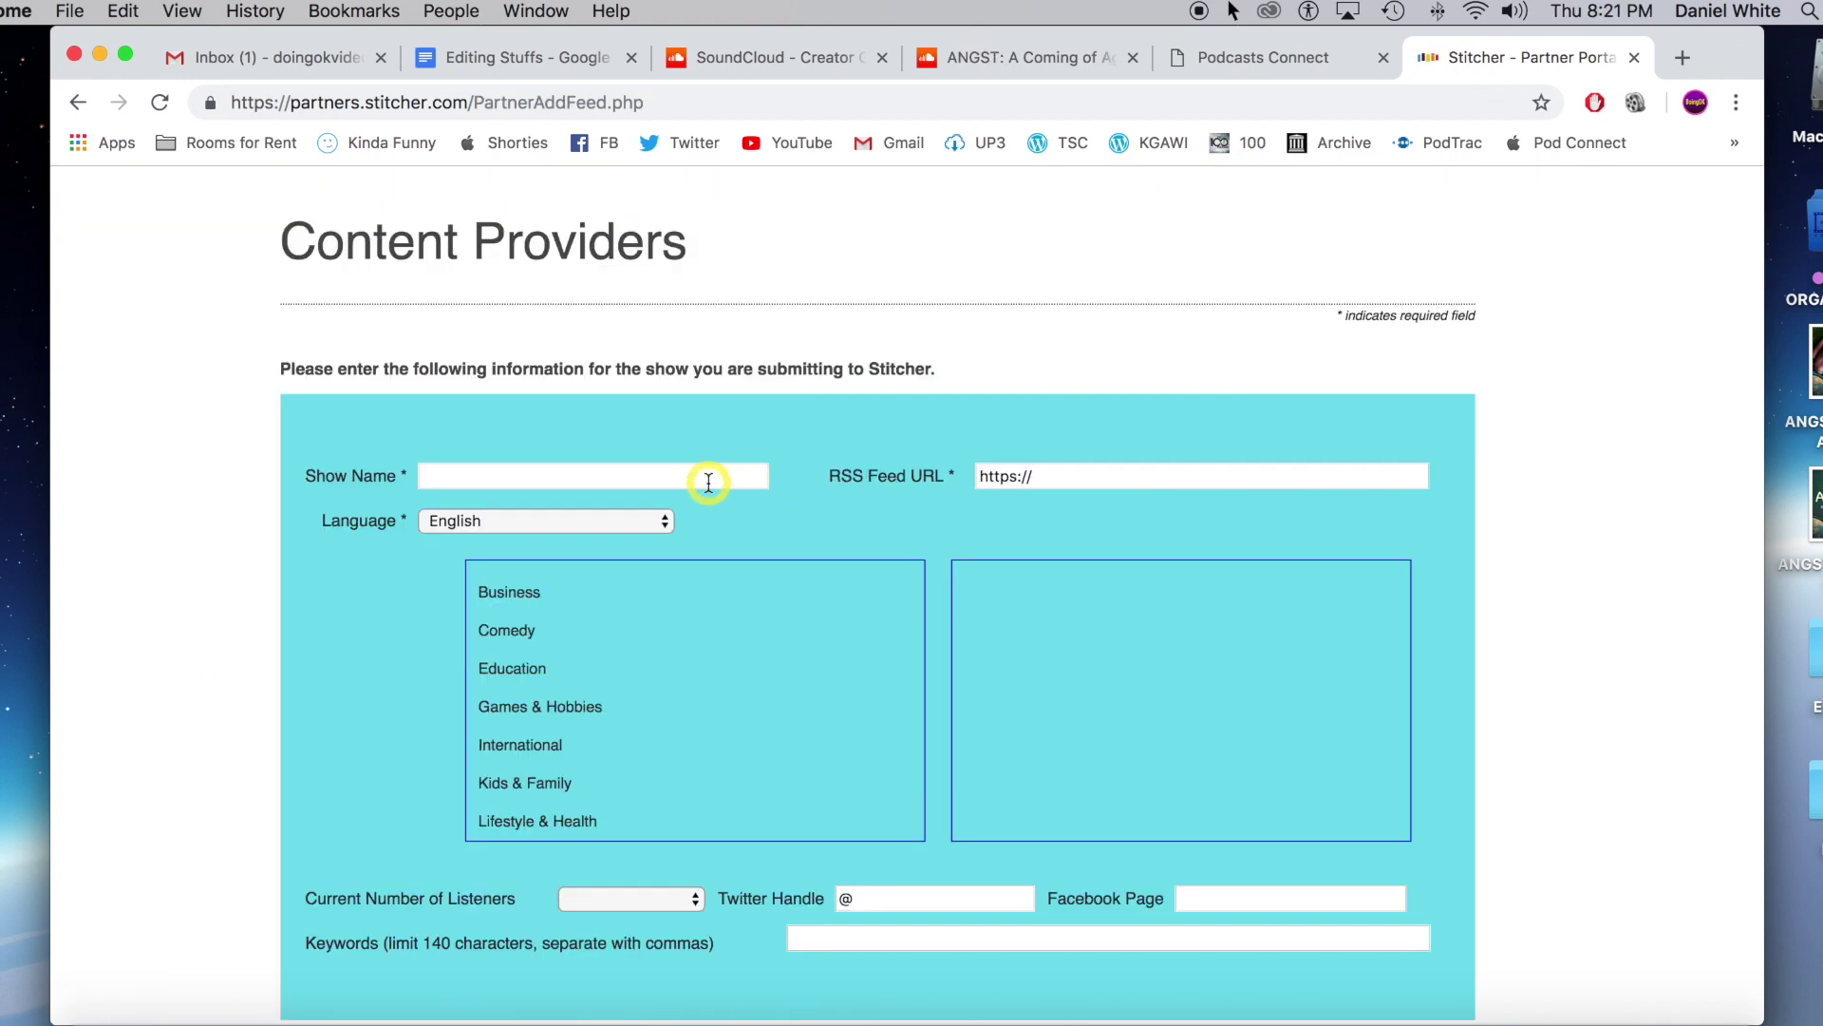
Paste 'ANGST: A Coming of Age Podcast' as the show name and copy SoundCloud's RSS feed address.
click(708, 480)
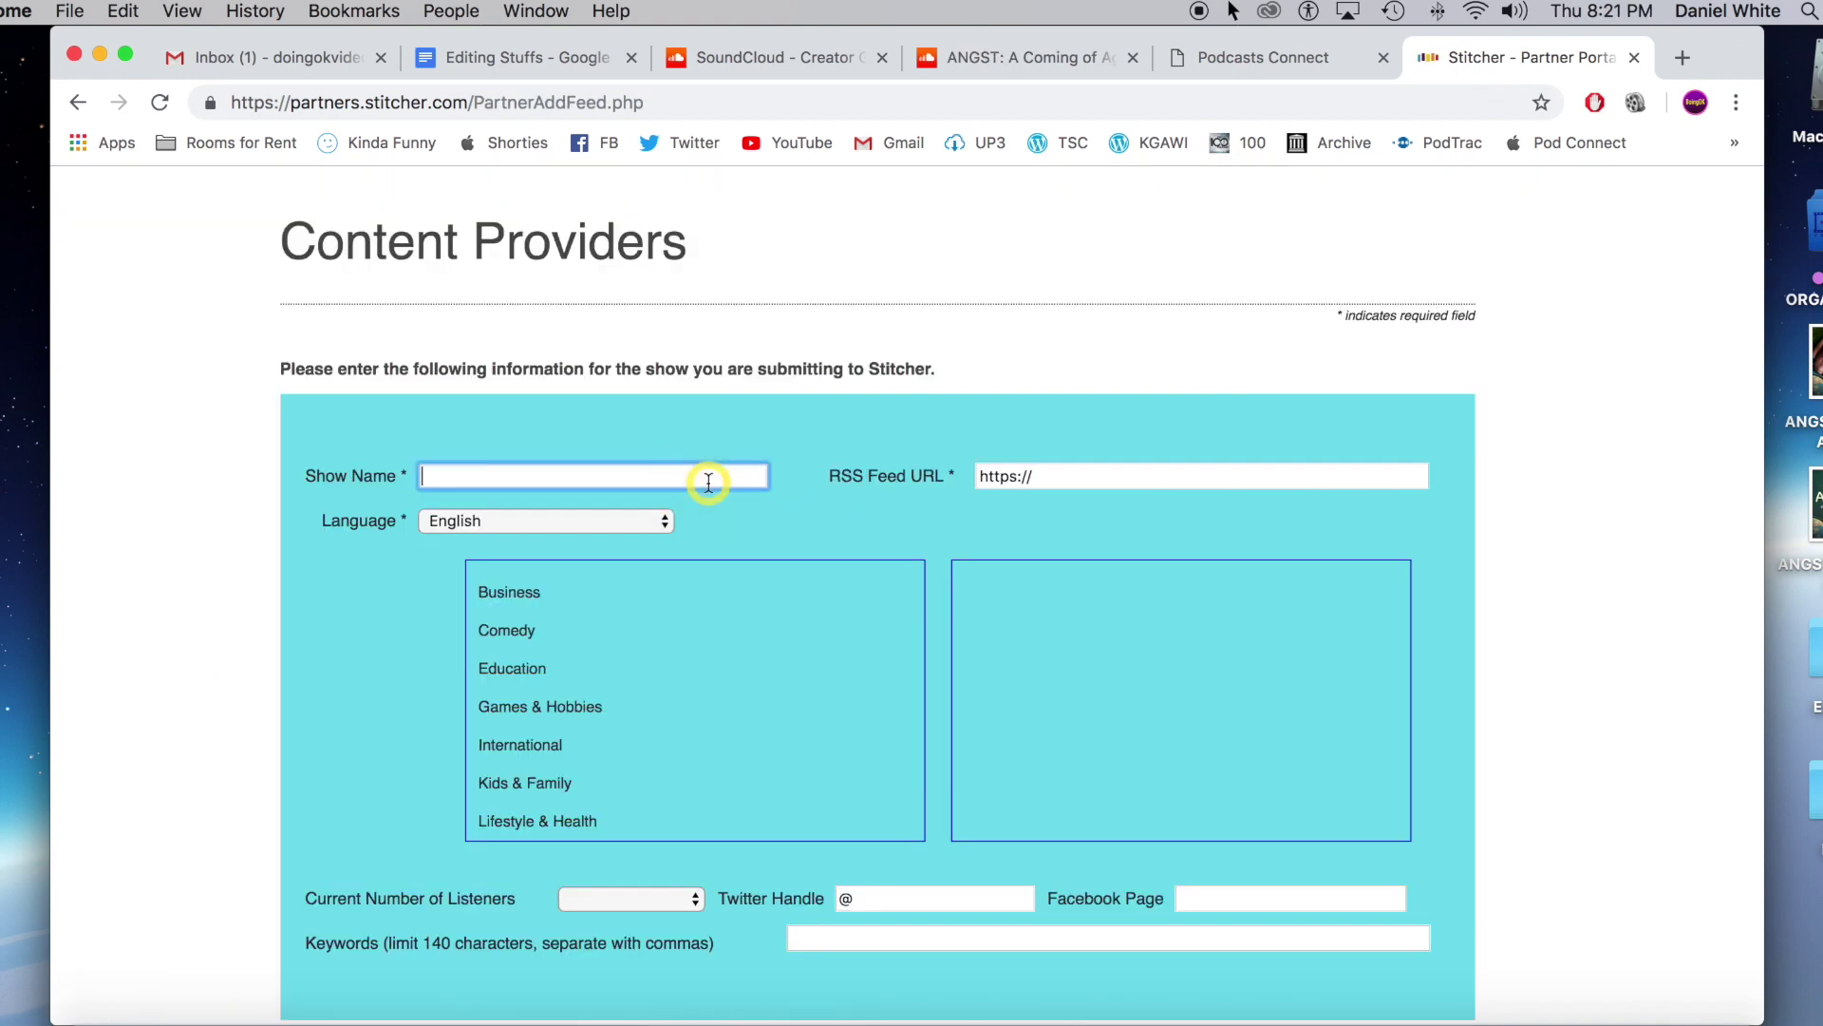
text(ANGST: A Coming of Age Podcast)
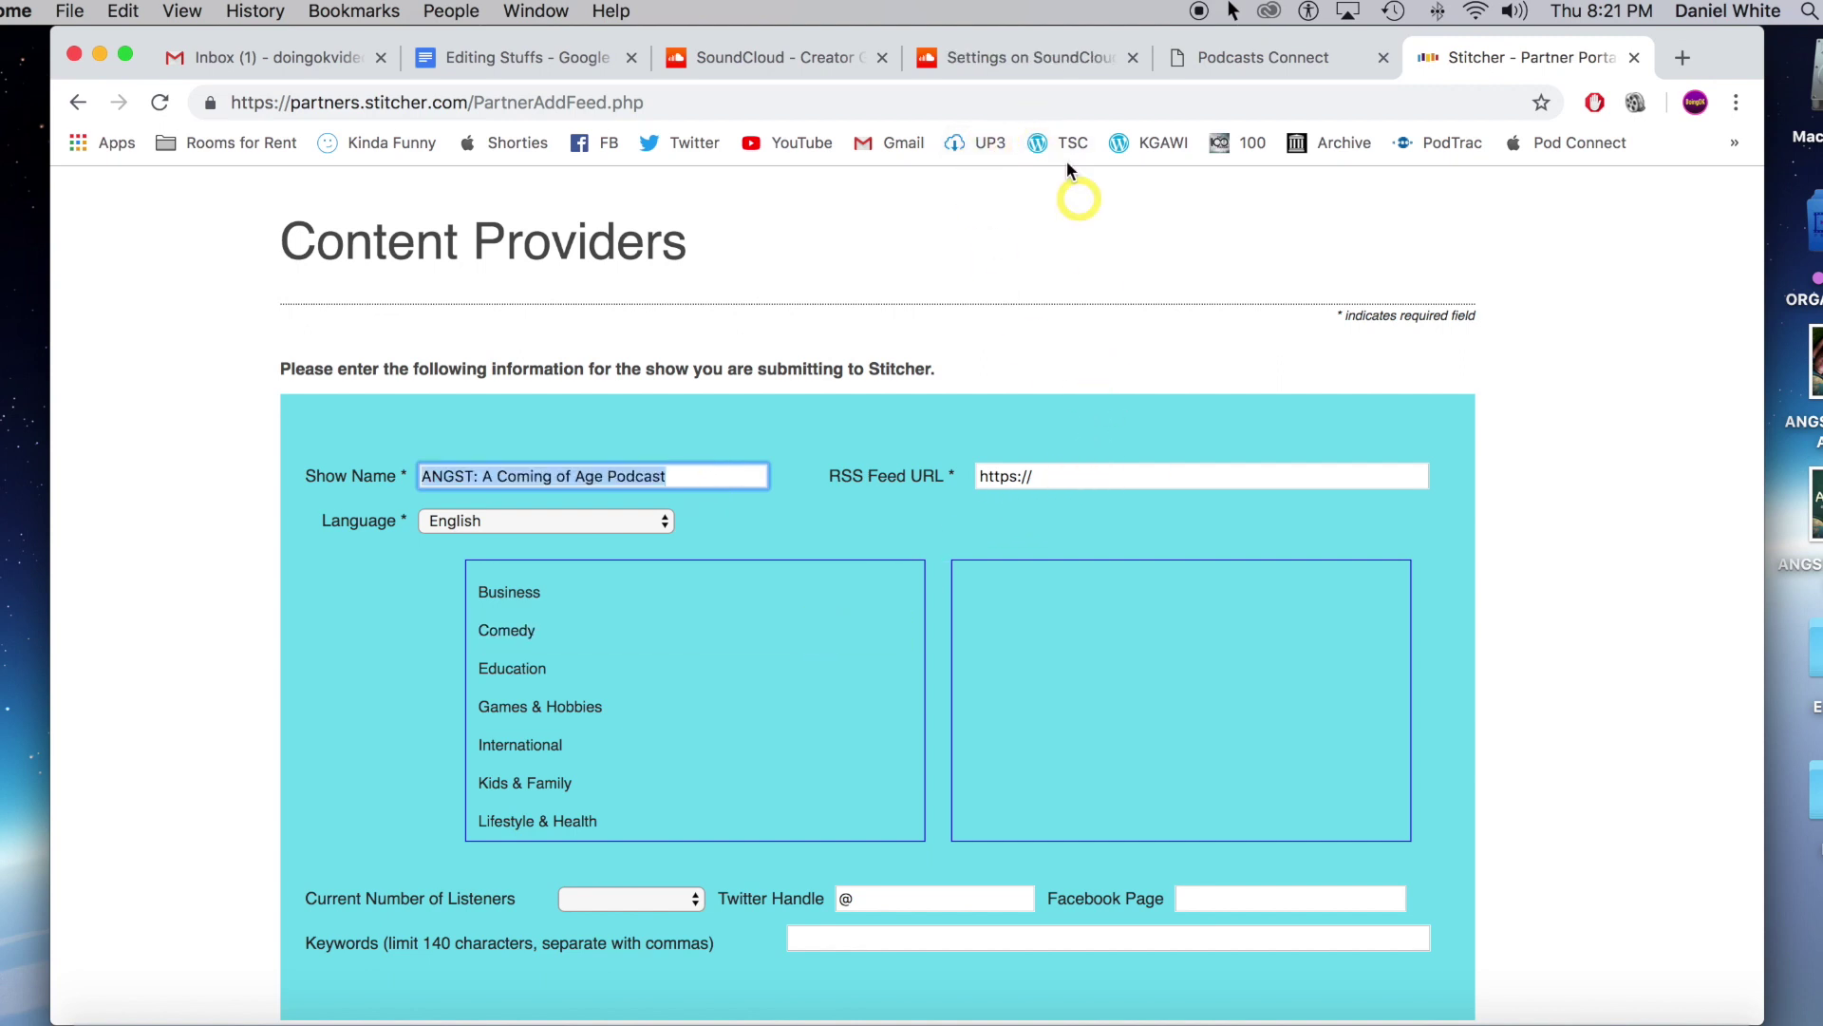
click(978, 66)
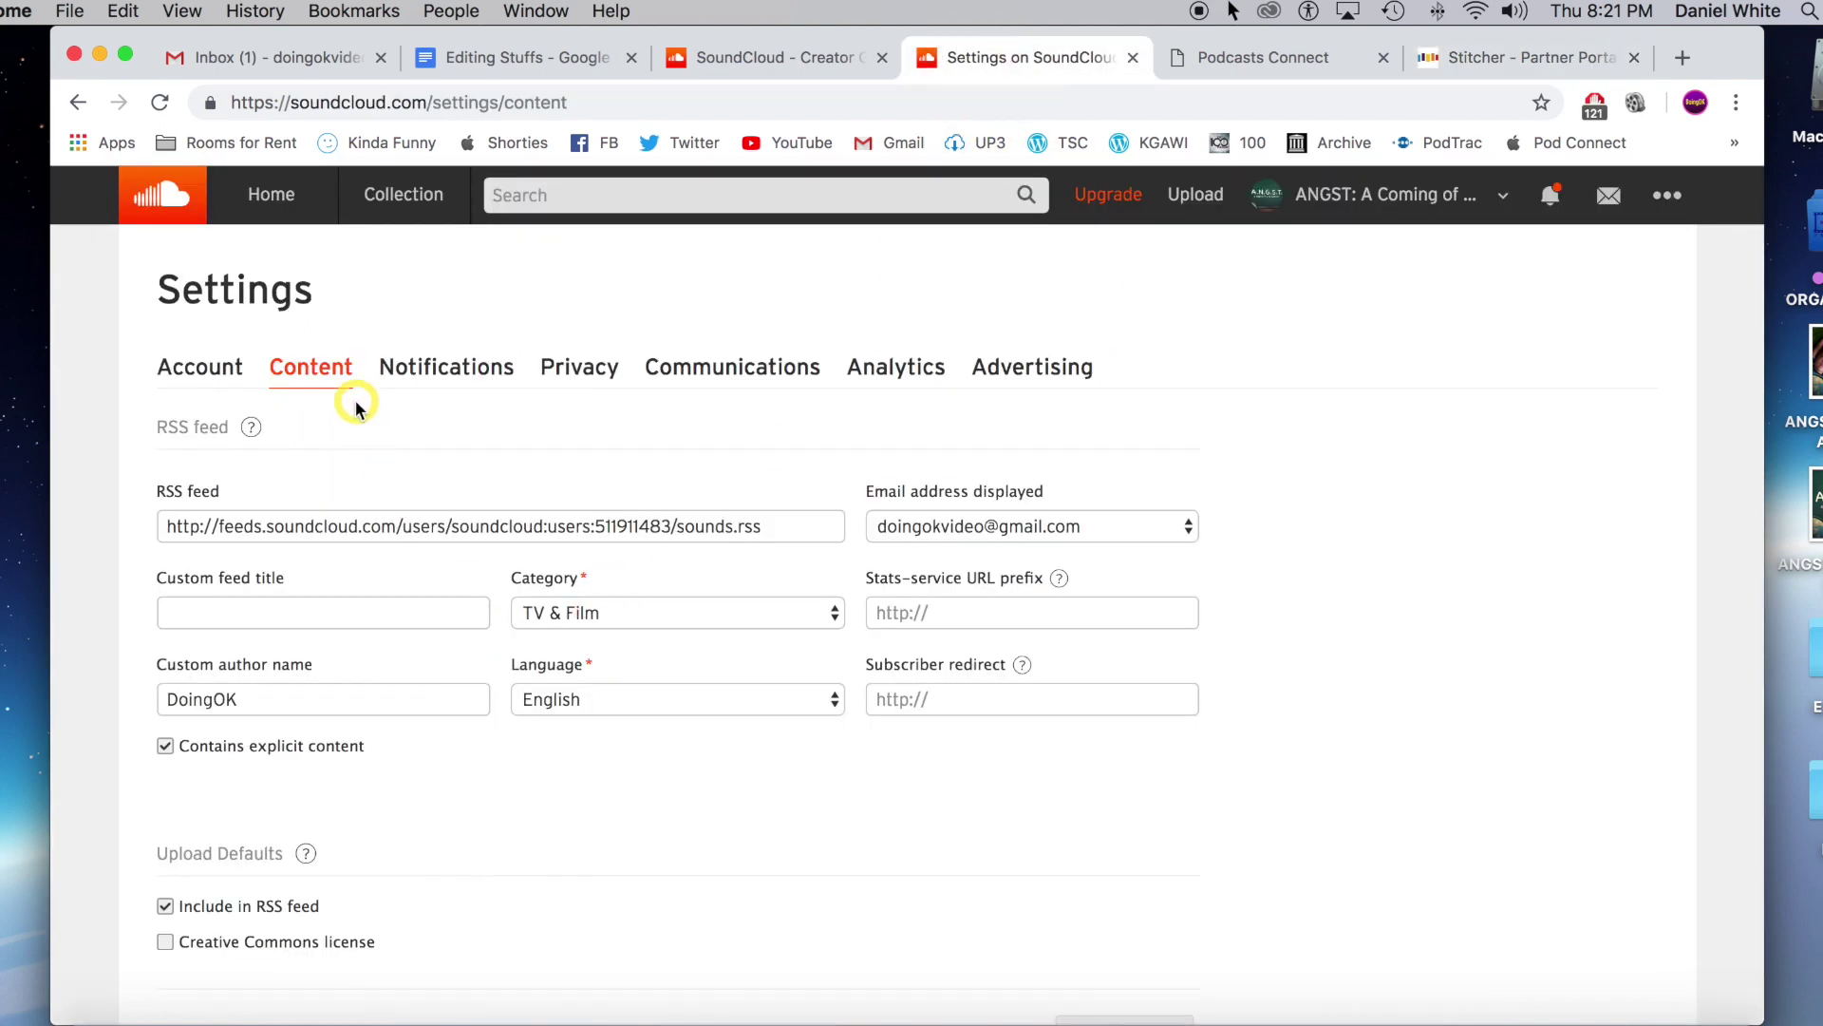
click(370, 529)
right_click(373, 529)
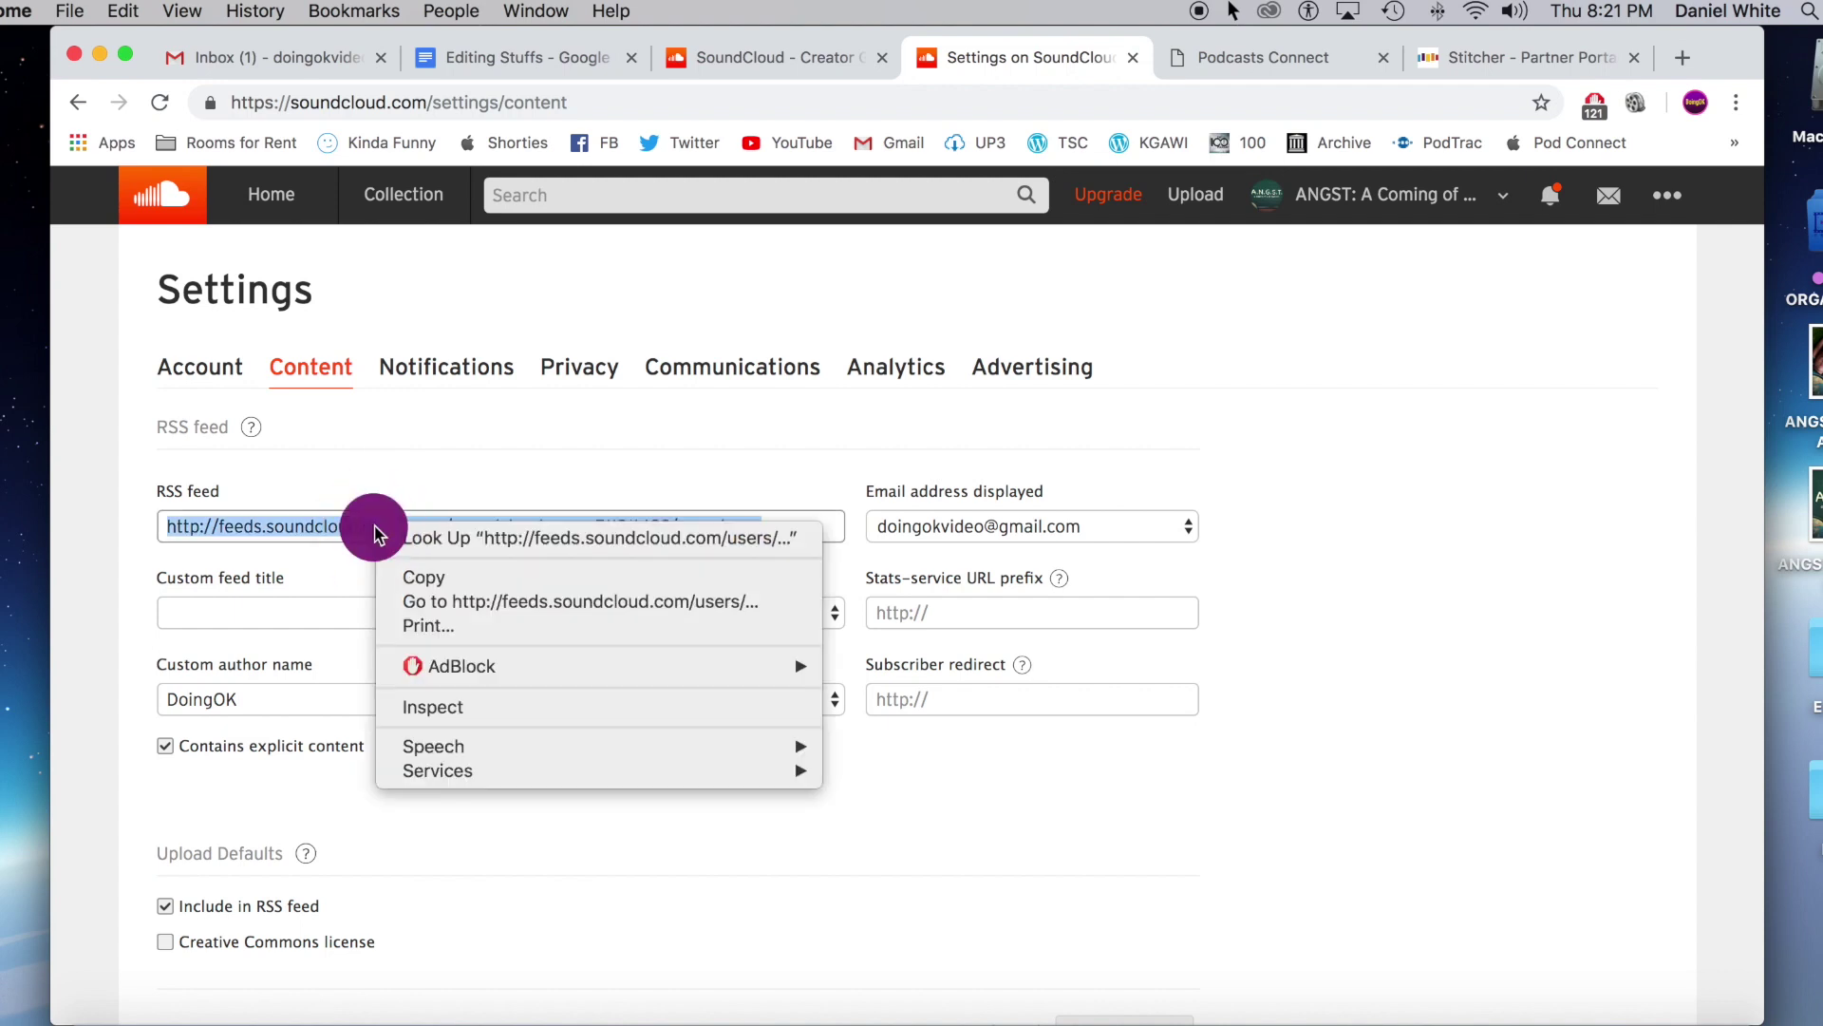
click(487, 578)
Paste the copied SoundCloud feed address into Stitcher's RSS Feed URL field.
click(1520, 57)
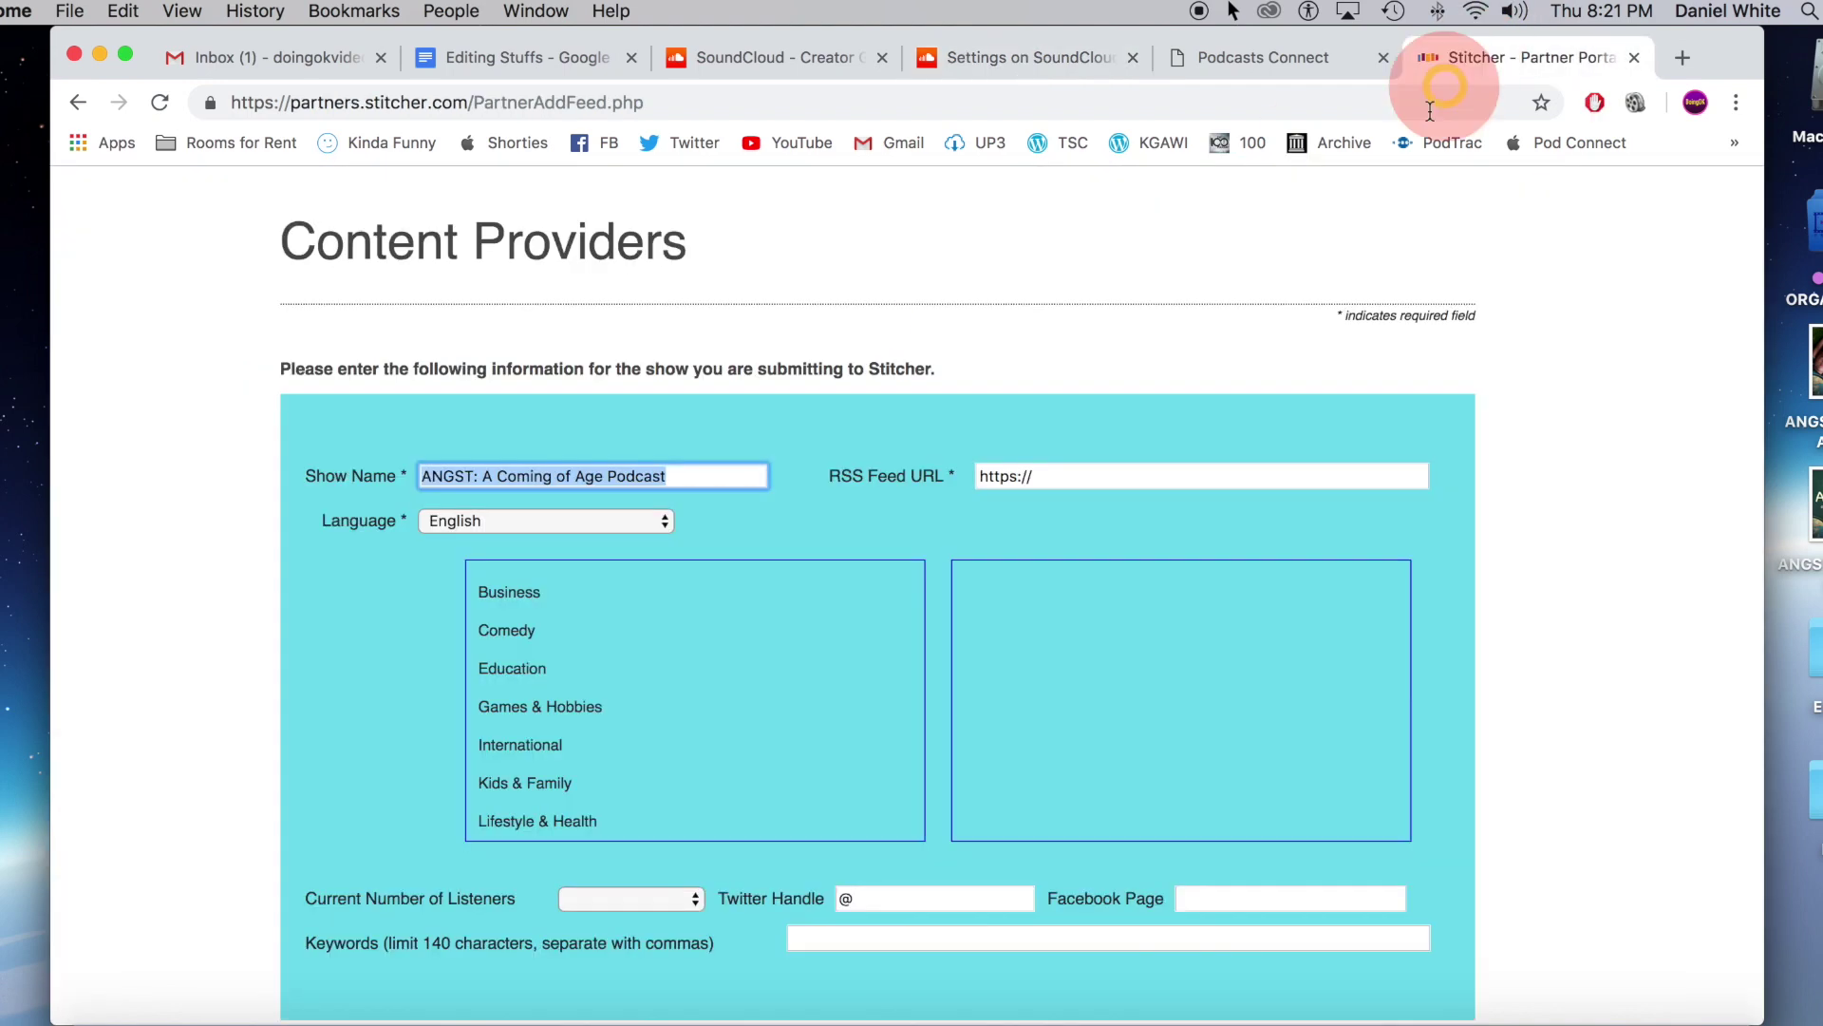
click(1107, 474)
right_click(1113, 478)
click(1165, 678)
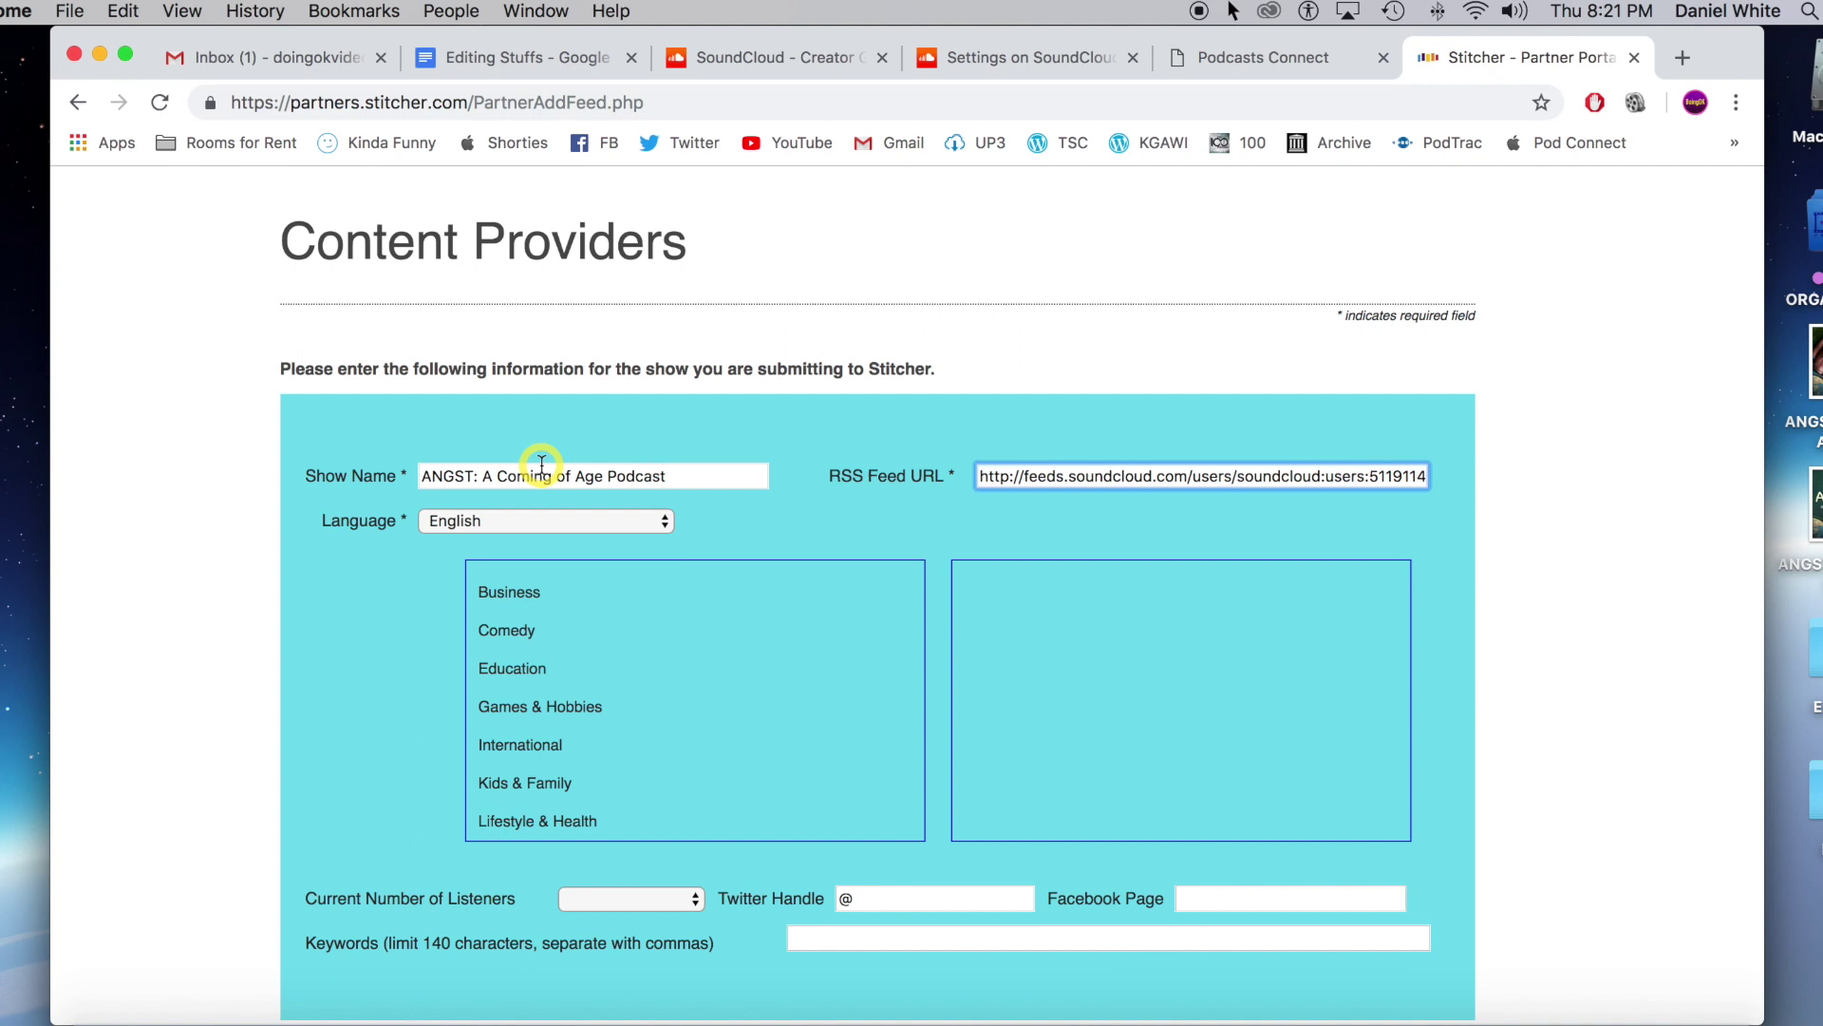
scroll(1365, 538, down, 2)
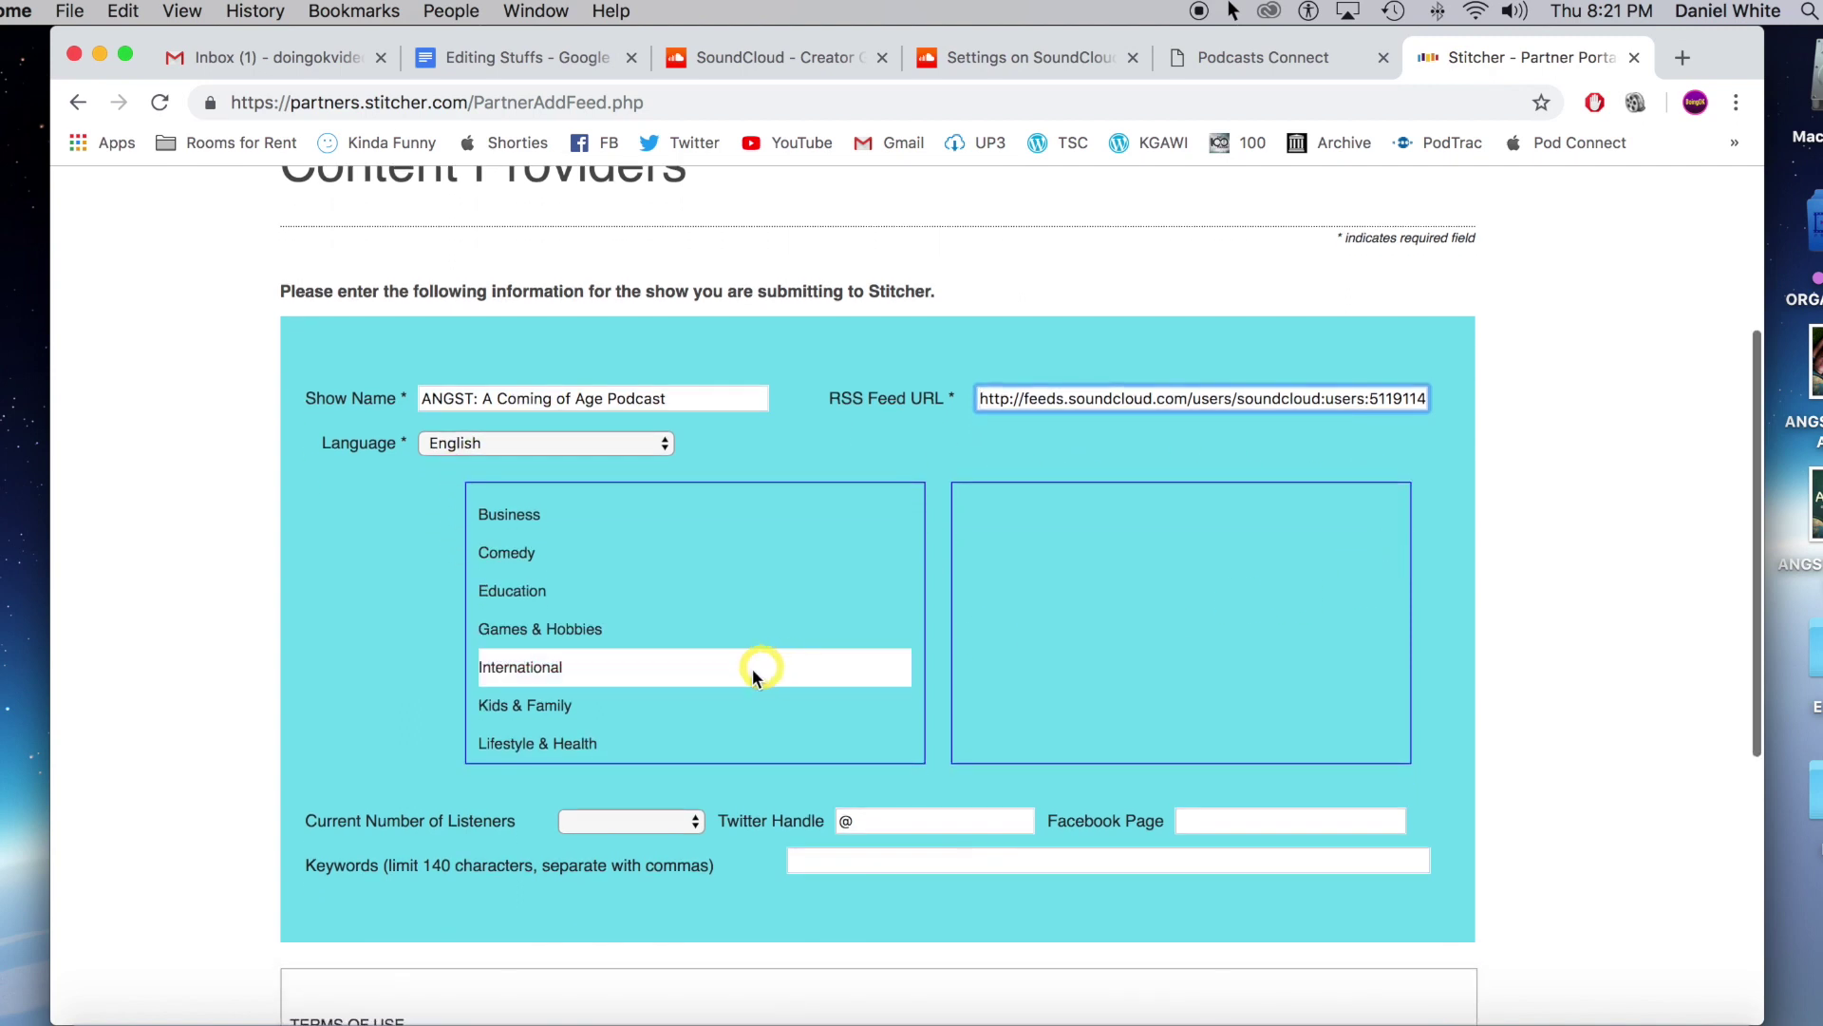
scroll(750, 672, down, 5)
scroll(698, 675, down, 3)
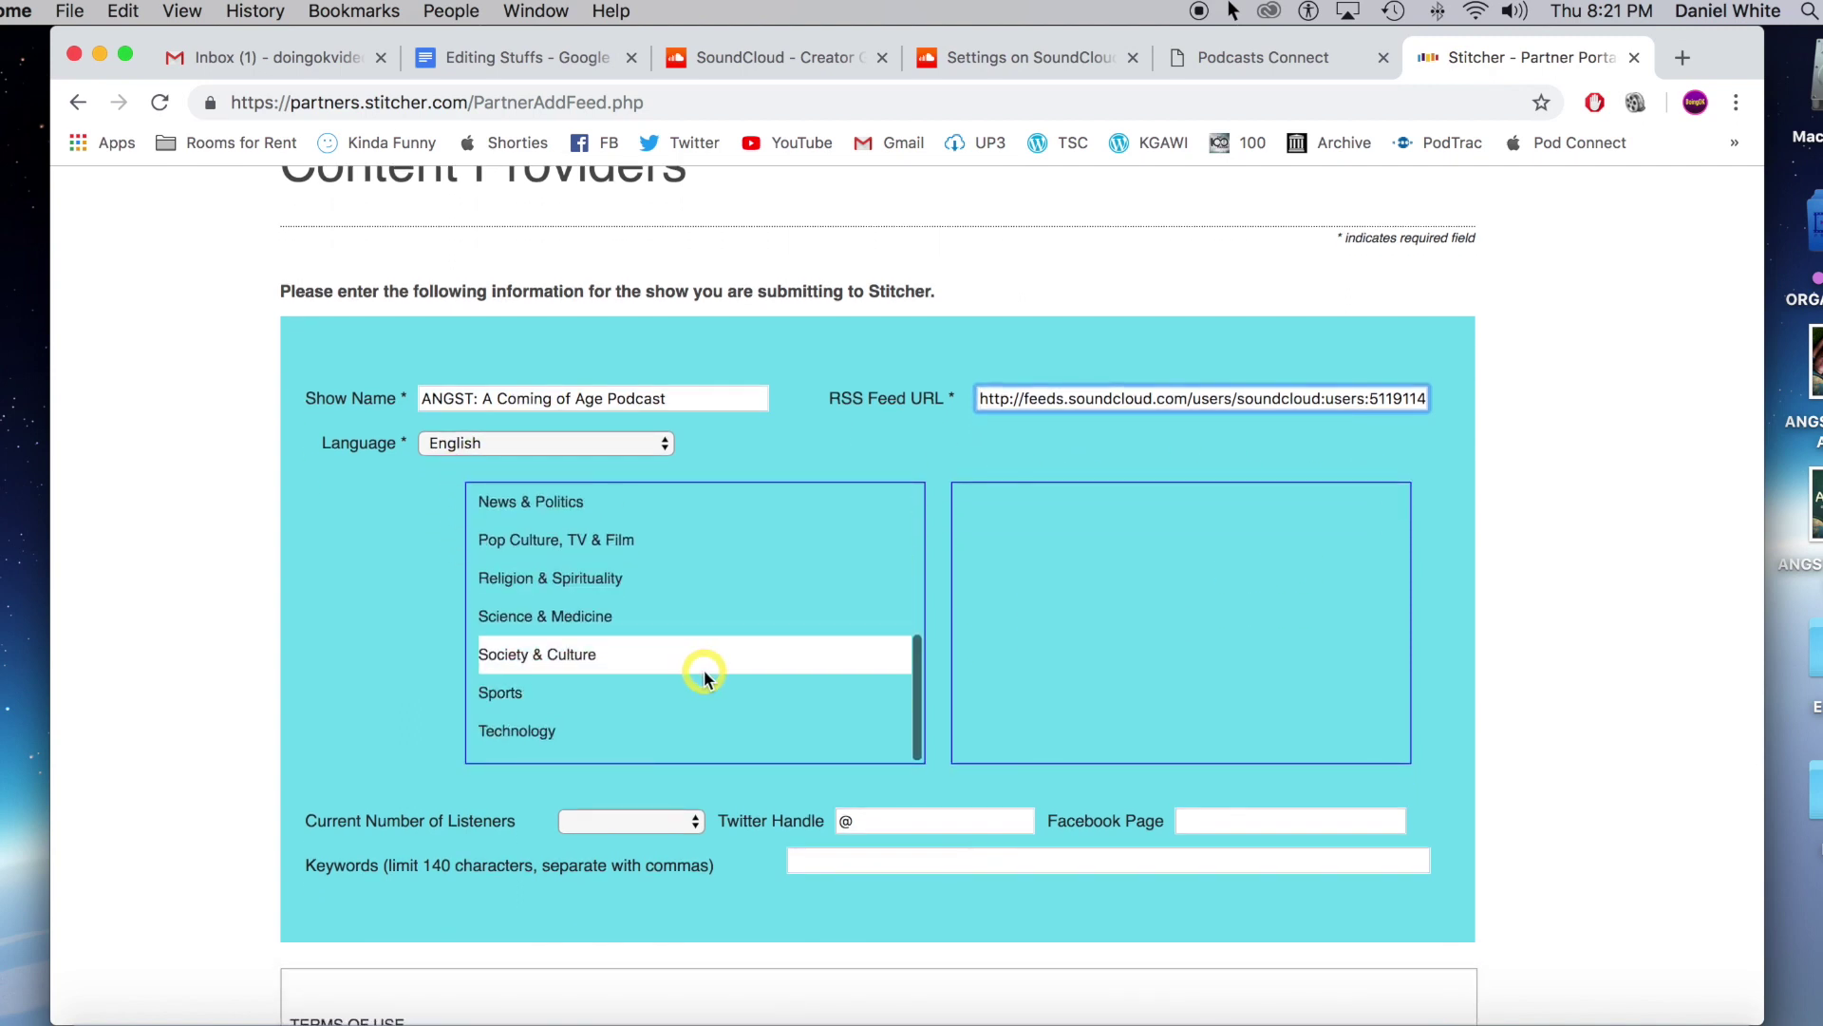
scroll(703, 672, up, 1)
scroll(701, 668, up, 8)
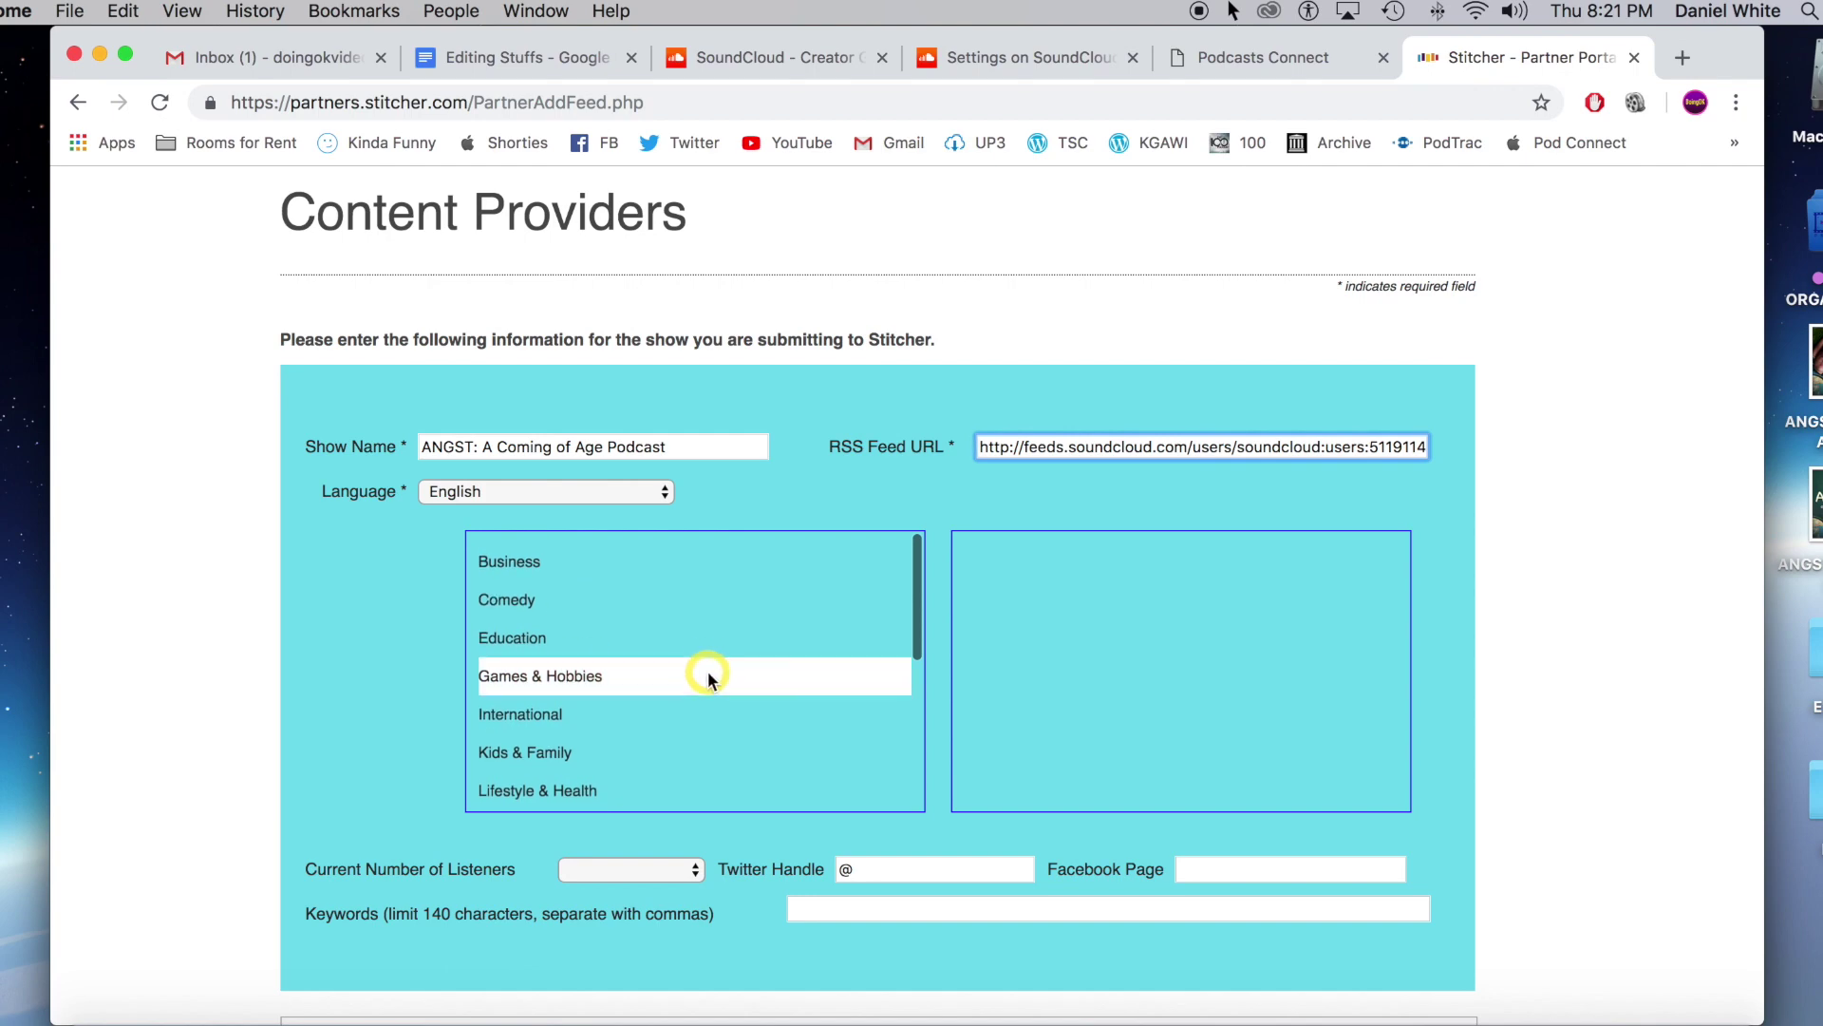
Set the genre to Pop Culture, TV & Film and current listeners to 0 - 100.
scroll(708, 672, down, 6)
click(678, 482)
click(683, 488)
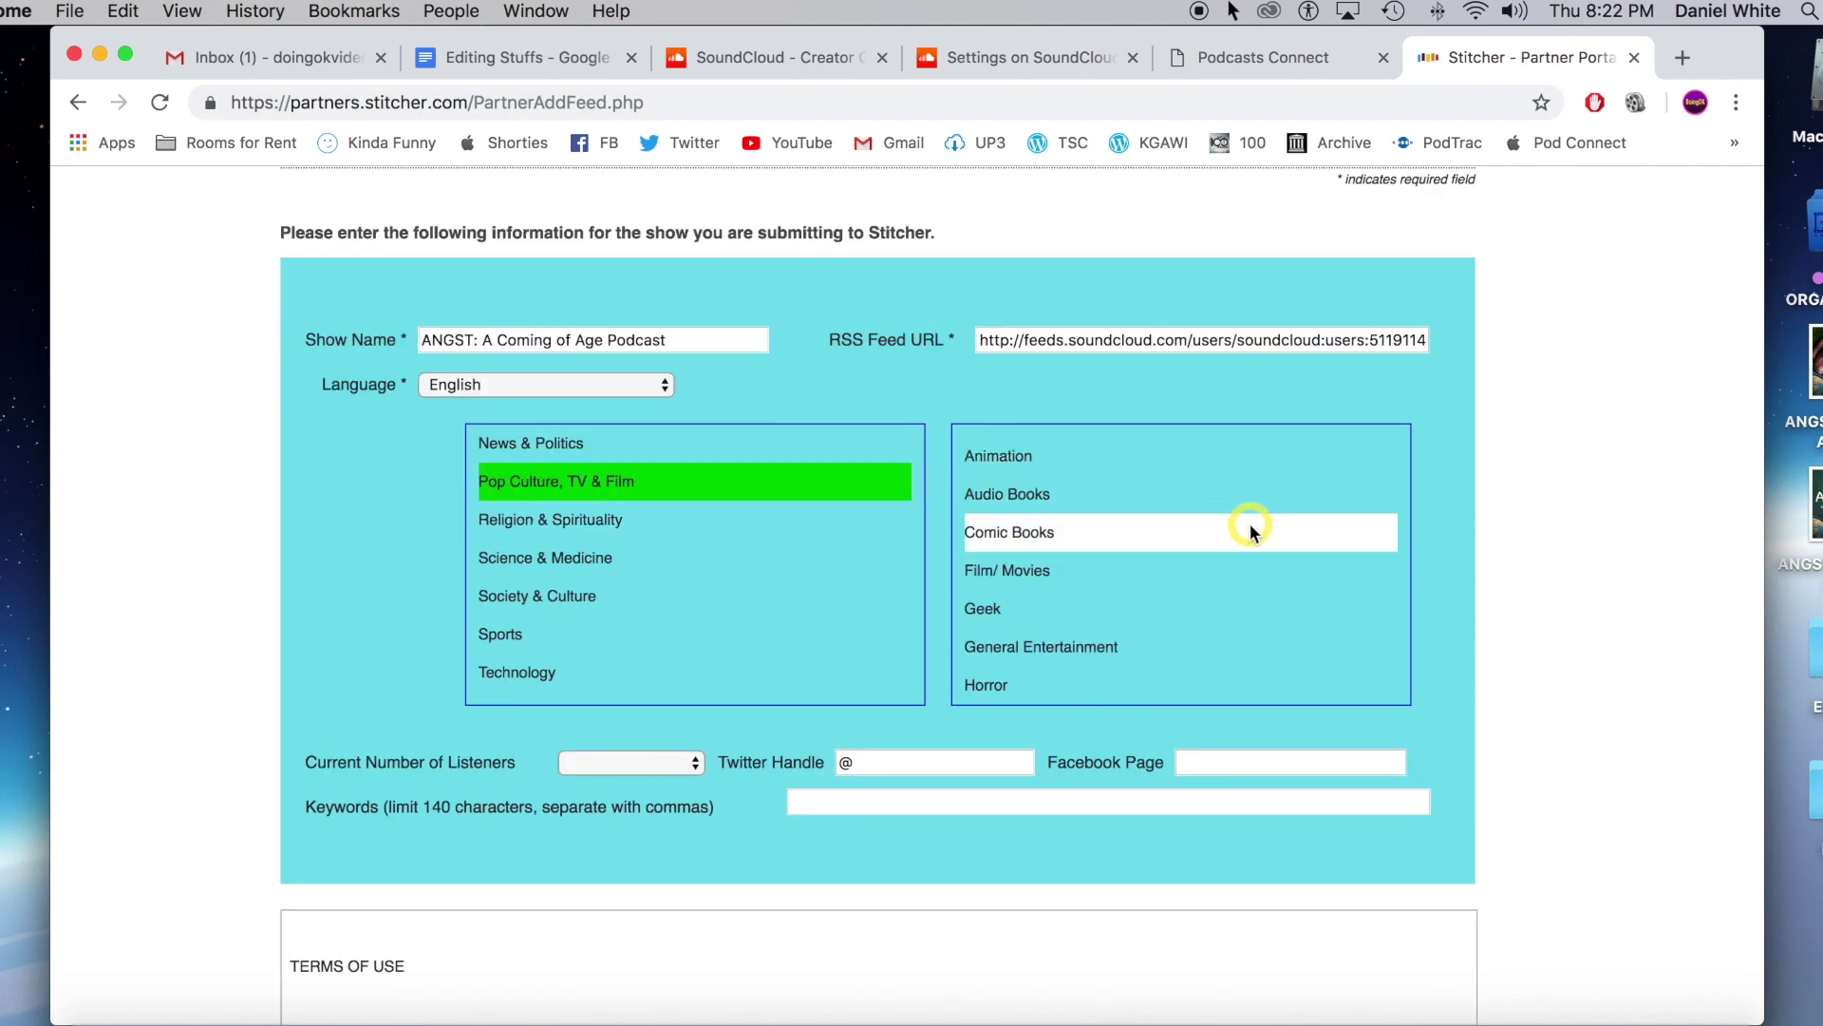
scroll(1250, 525, down, 3)
scroll(1201, 565, down, 3)
scroll(1282, 569, up, 4)
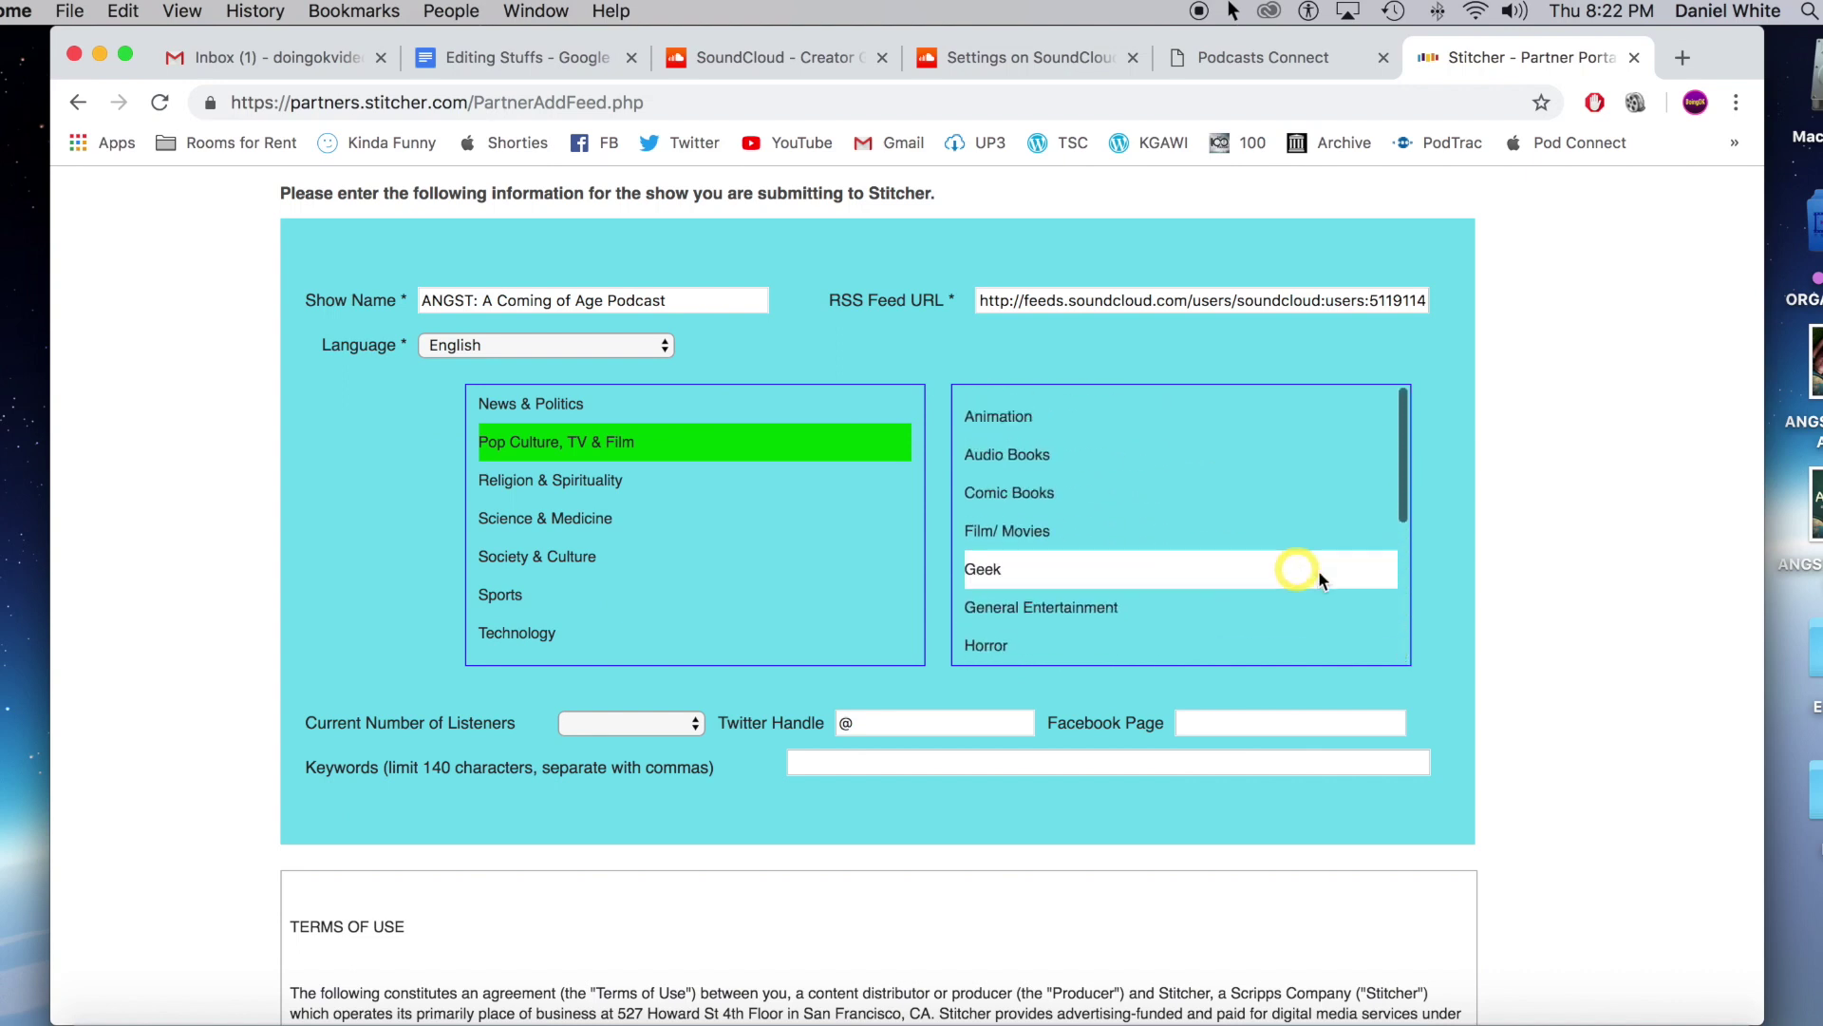
scroll(1498, 618, up, 2)
scroll(1498, 619, down, 2)
scroll(1498, 618, down, 2)
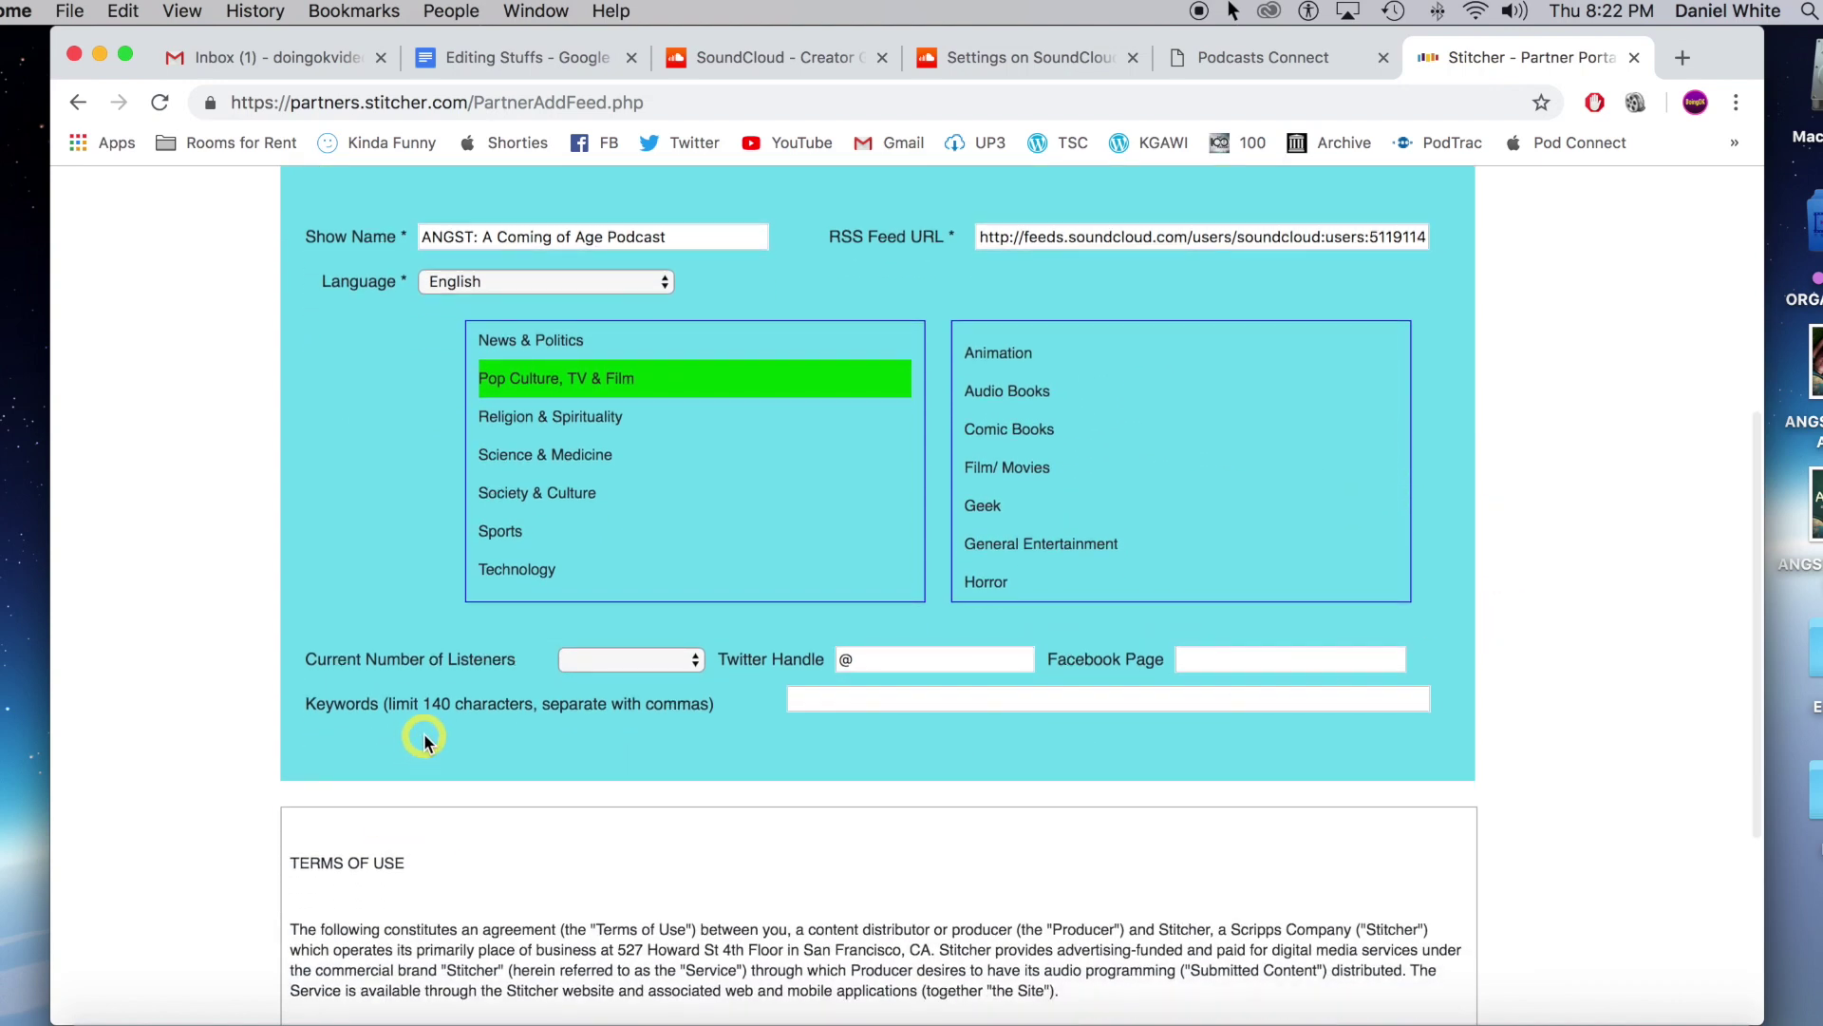
click(665, 660)
click(655, 680)
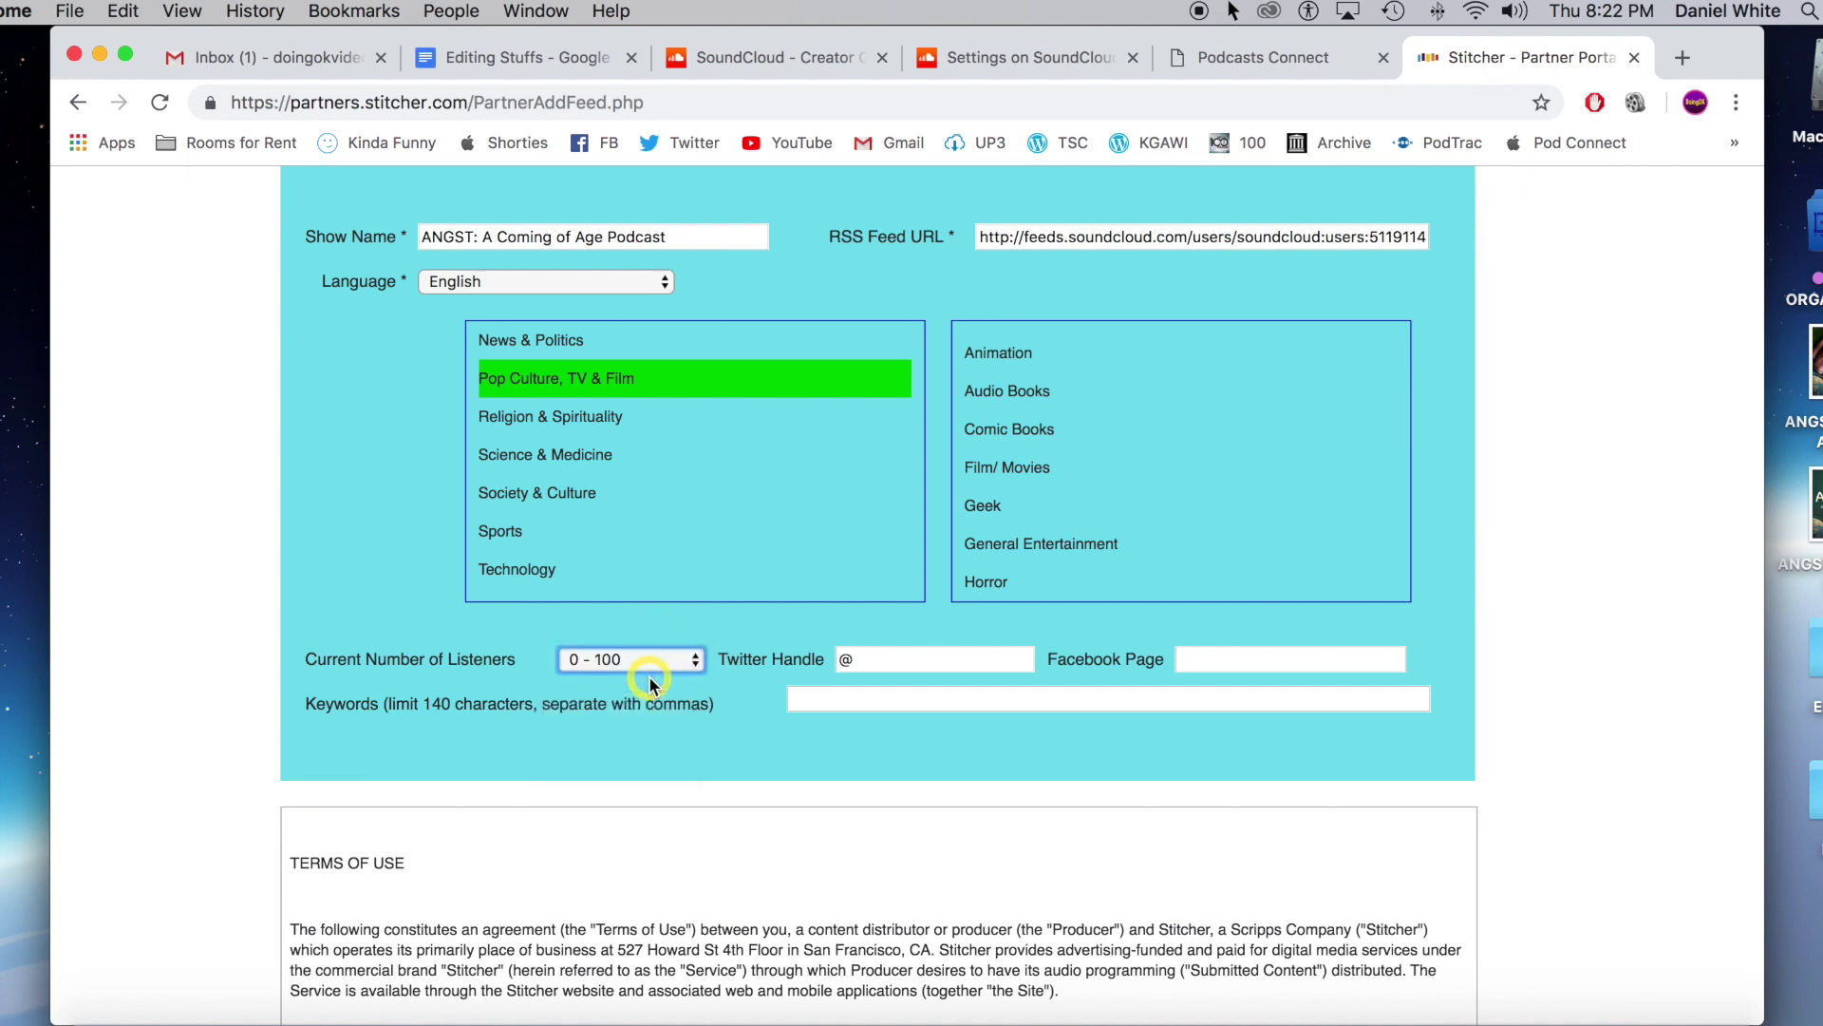
Enter the show's Twitter handle, paste the comma-separated keywords, and continue to the application review.
click(918, 662)
text(doingokvideo)
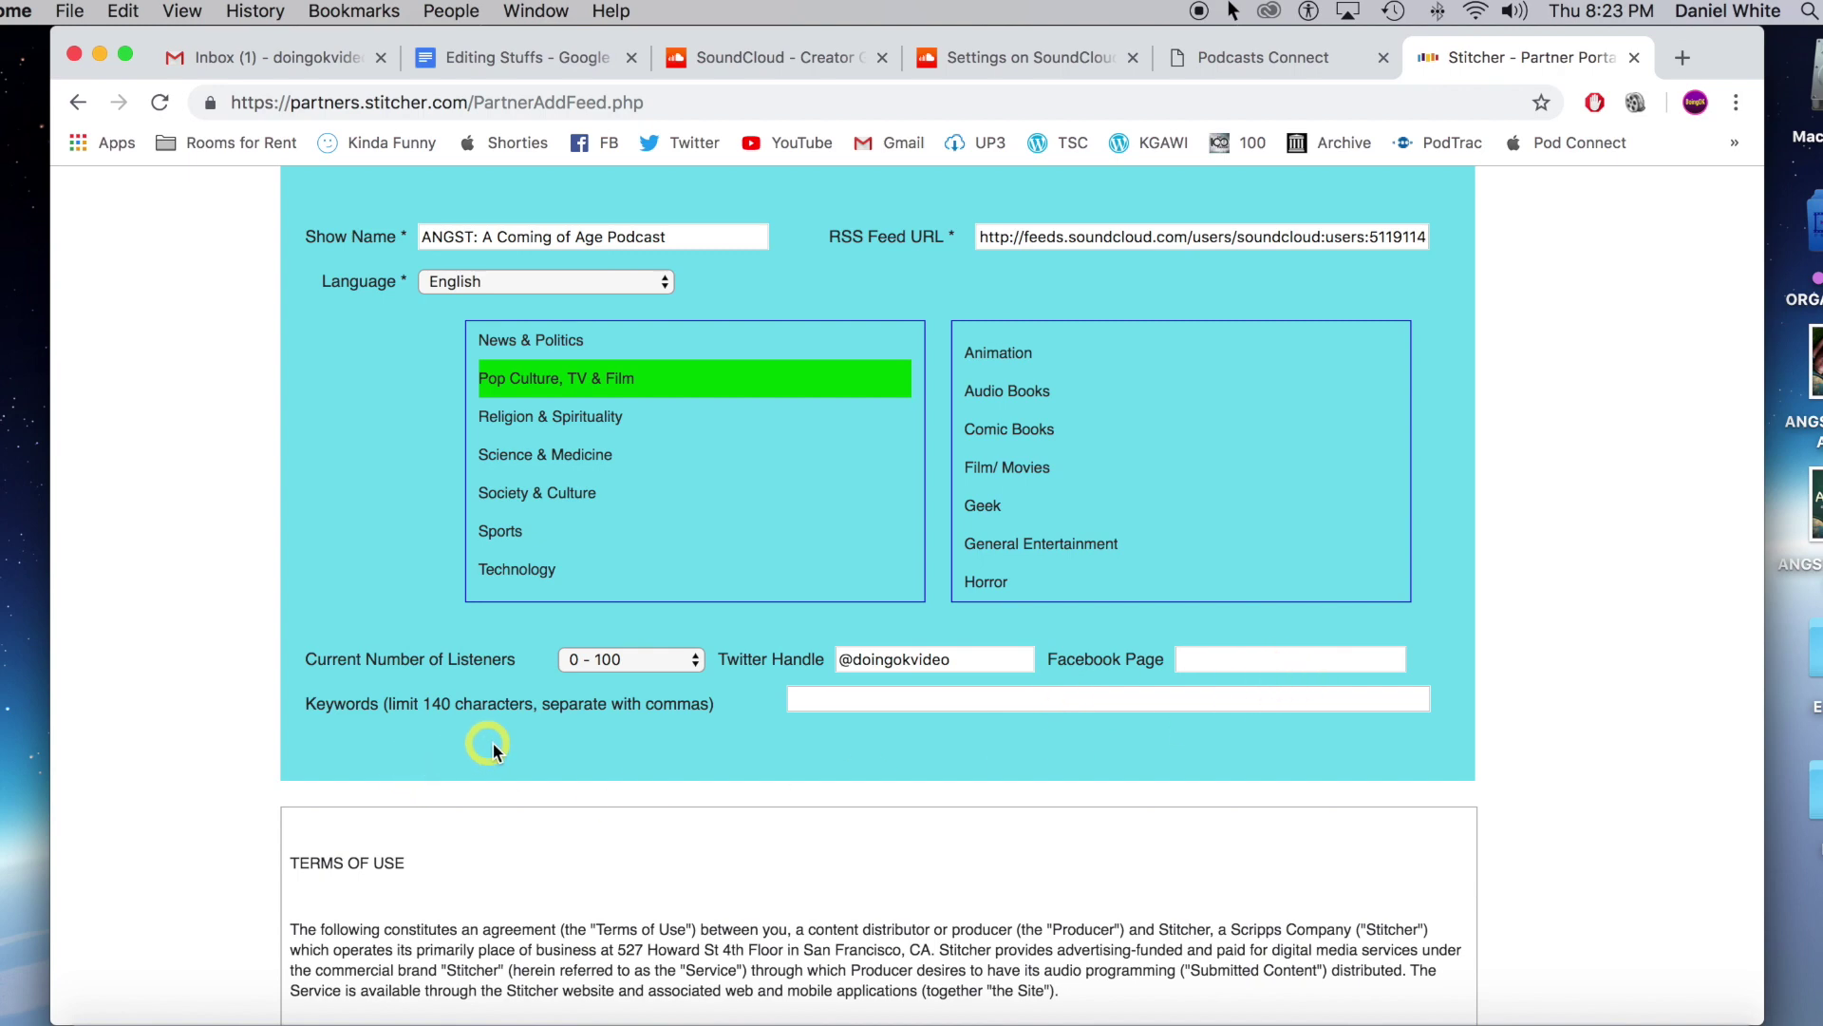
scroll(569, 750, down, 1)
click(854, 670)
text(Angst,coming of age,podcast,movies,tv,film,games,video games)
scroll(855, 702, down, 5)
scroll(855, 760, down, 5)
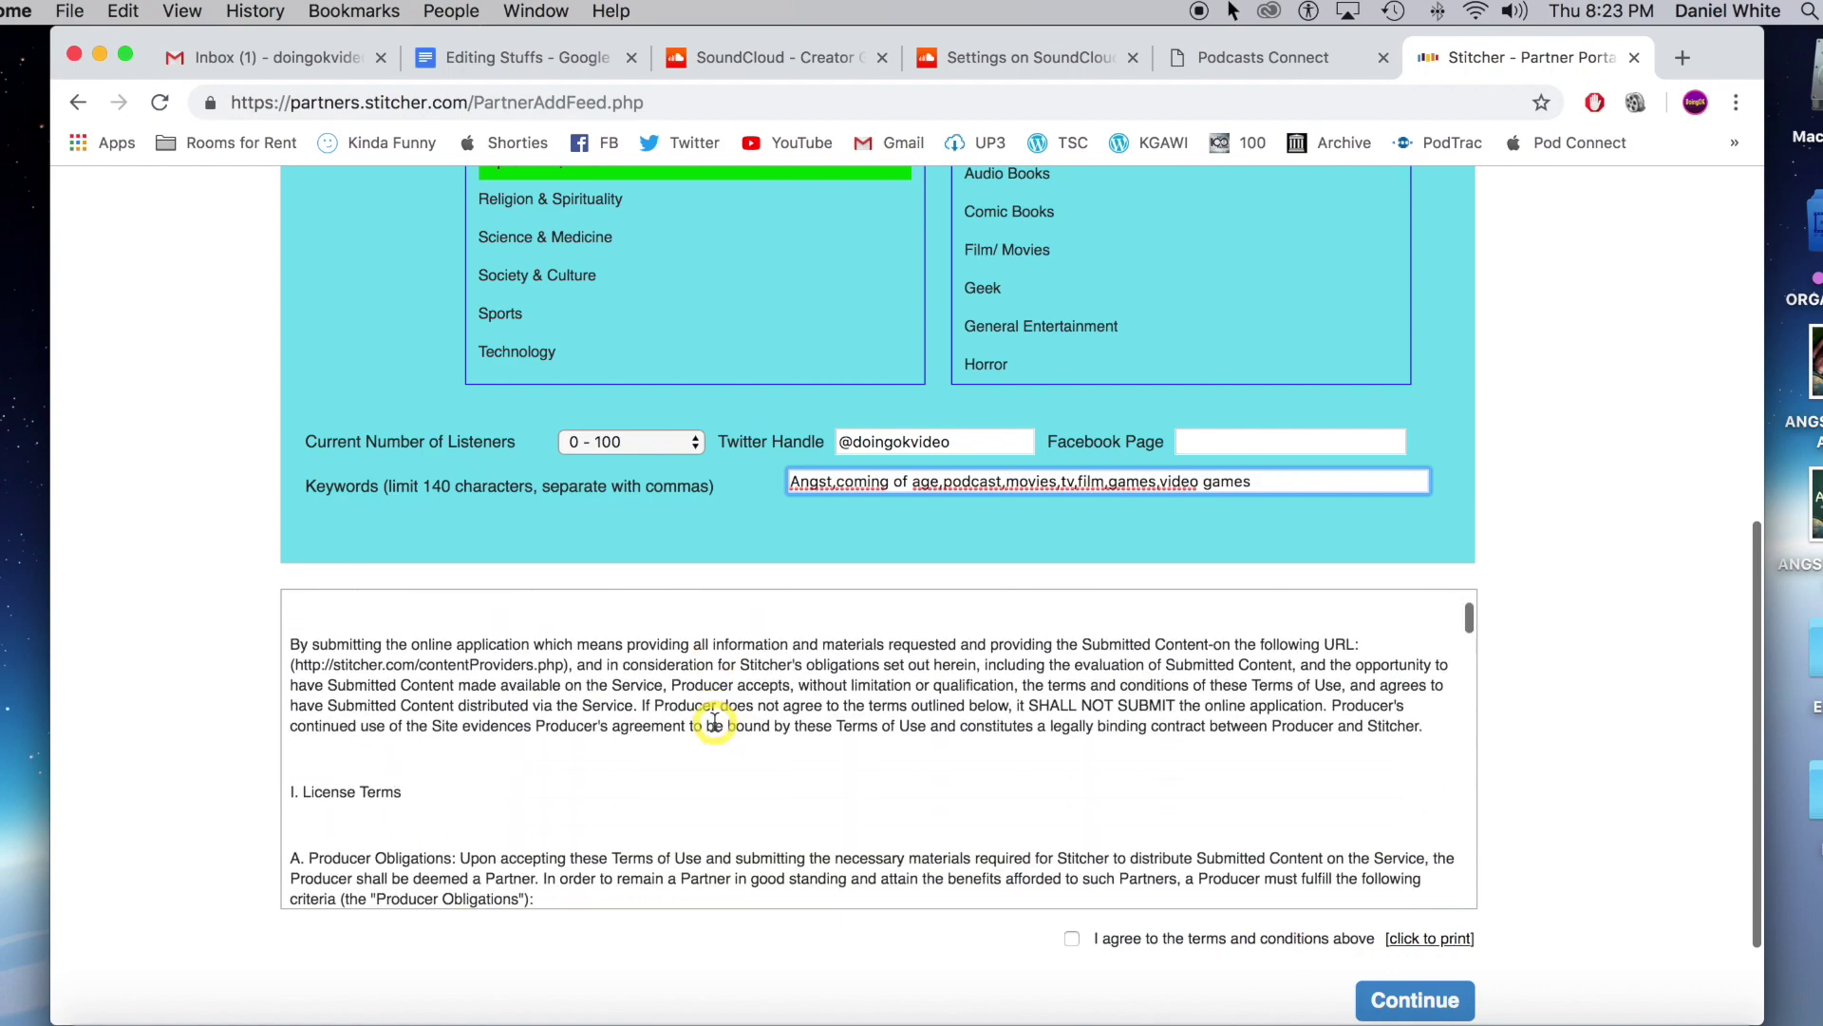
scroll(1662, 841, down, 3)
scroll(1254, 753, down, 10)
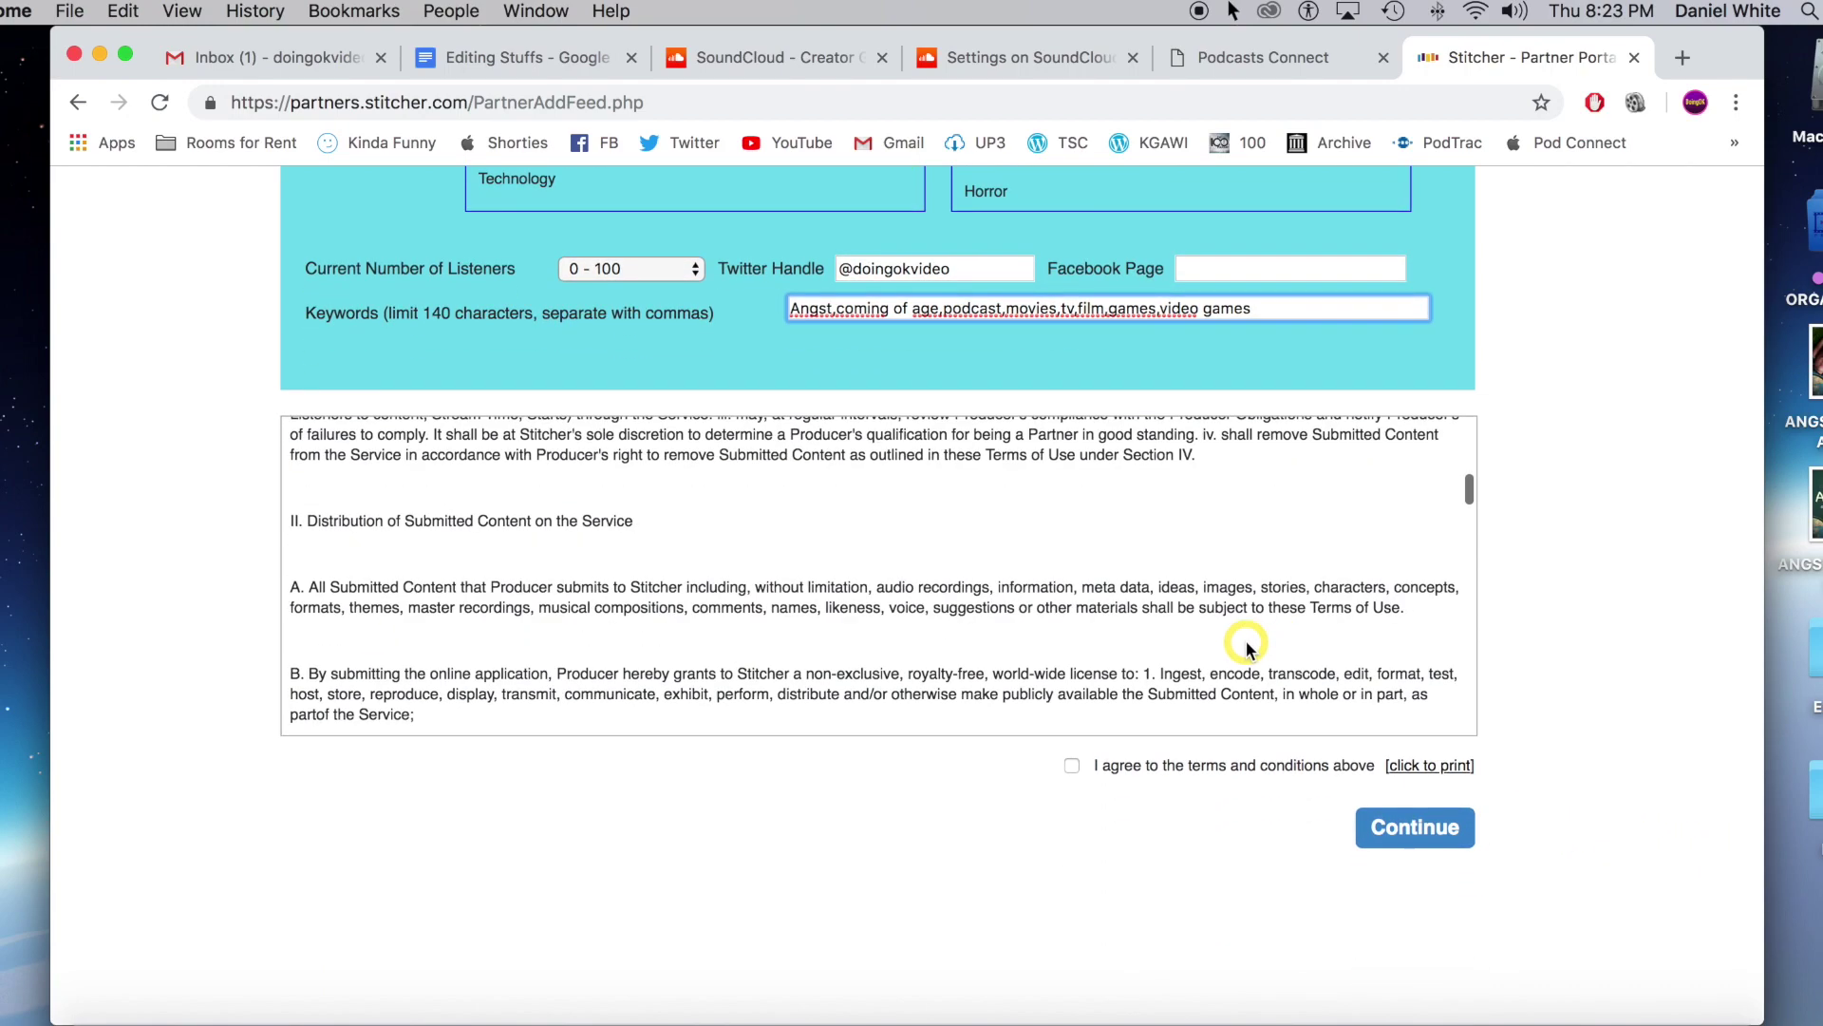
click(1429, 858)
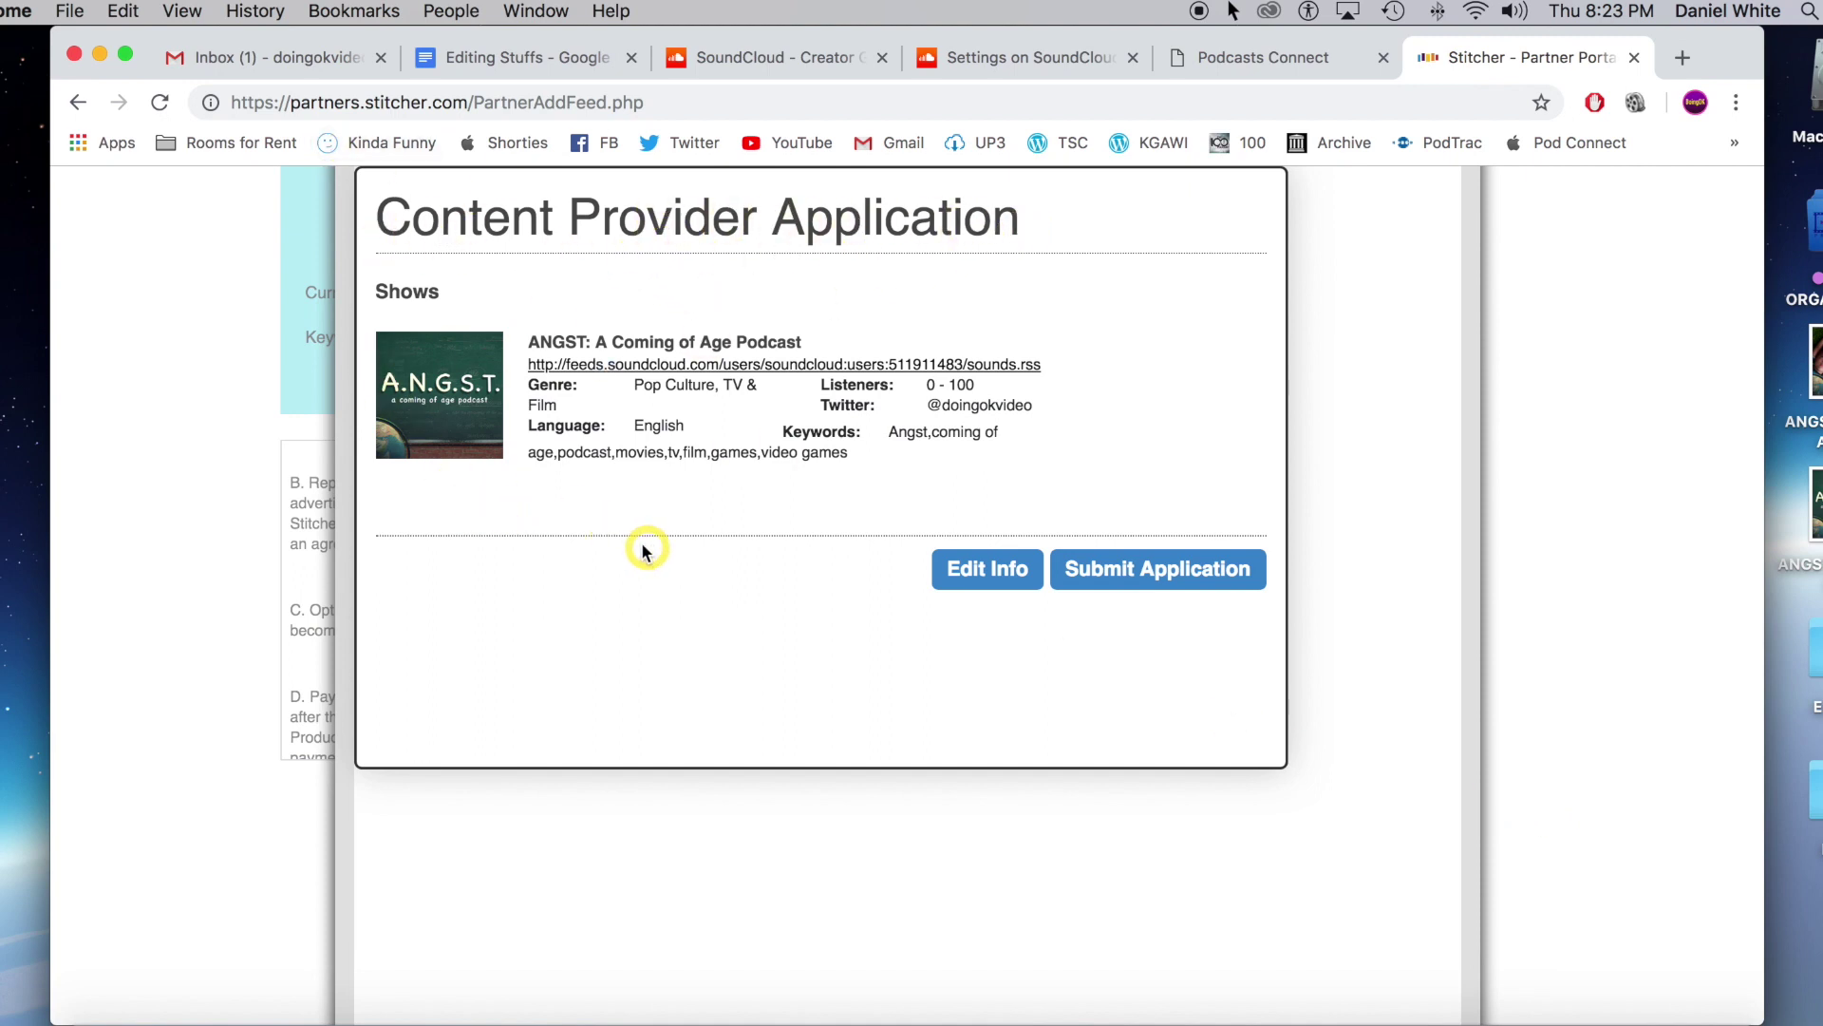
Submit the ANGST application to Stitcher and dismiss the thank-you confirmation.
click(1204, 576)
click(1203, 577)
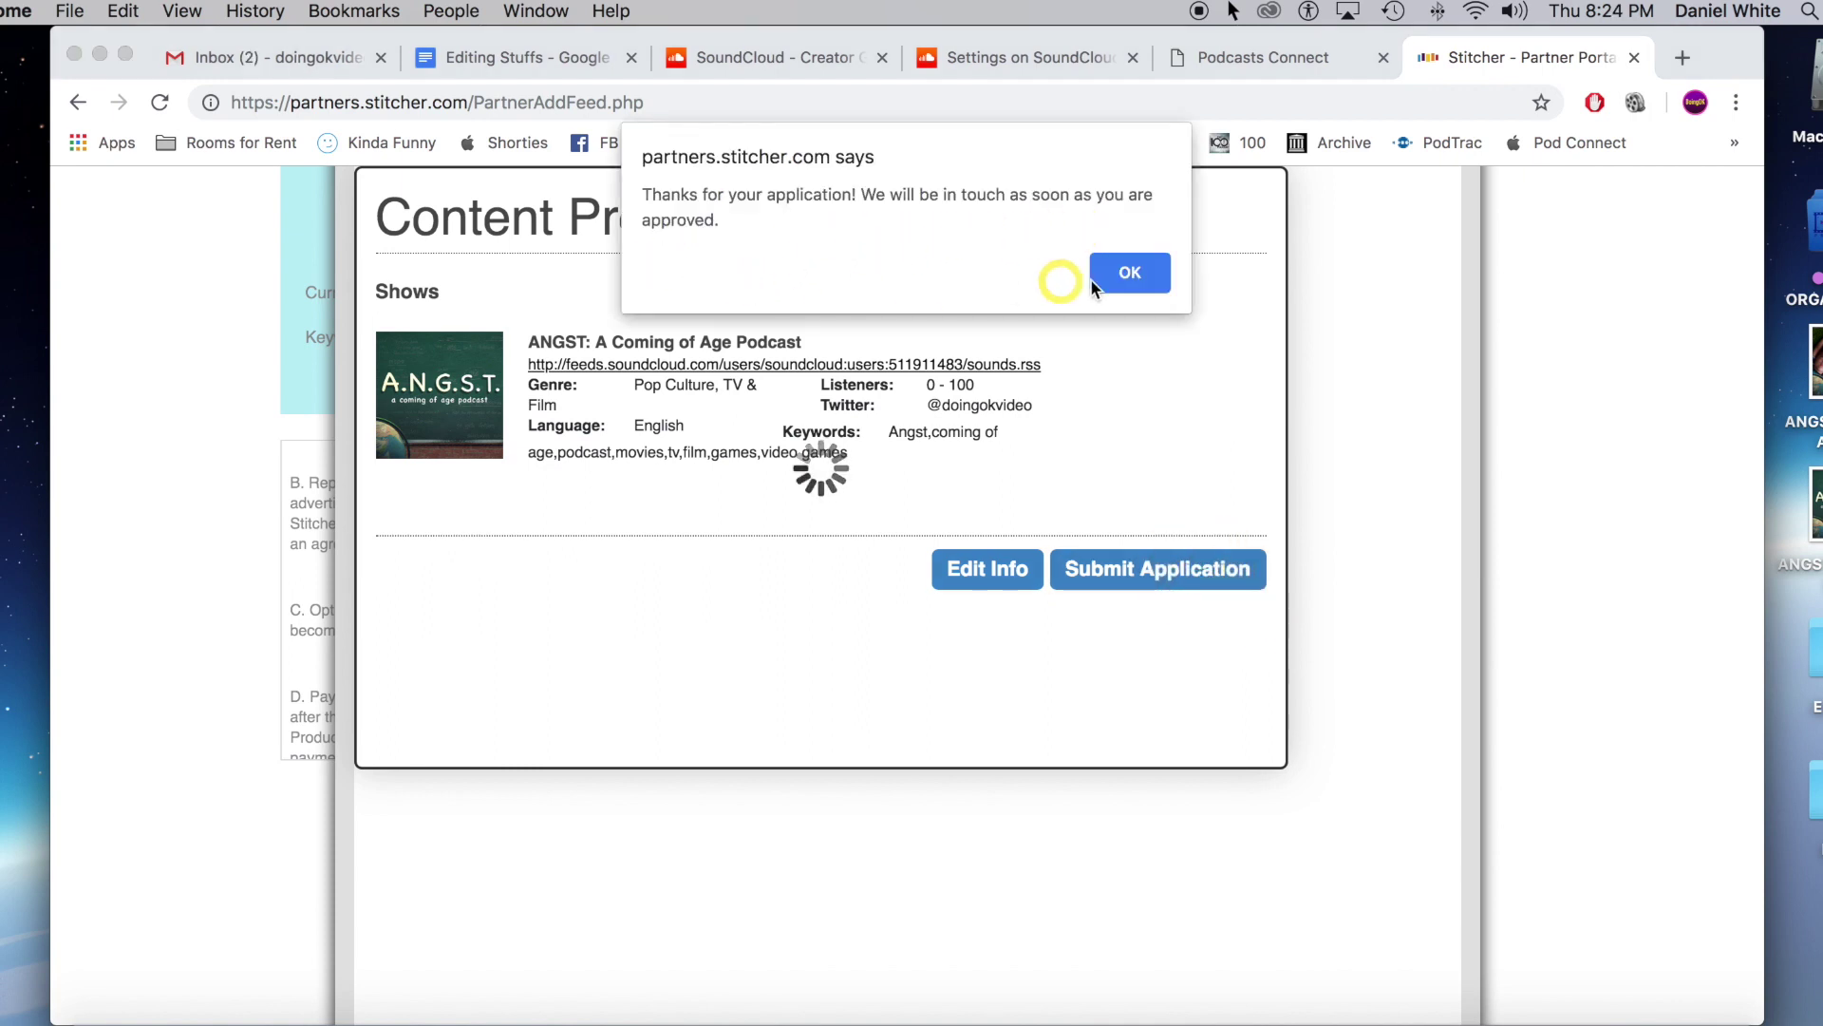
click(1140, 273)
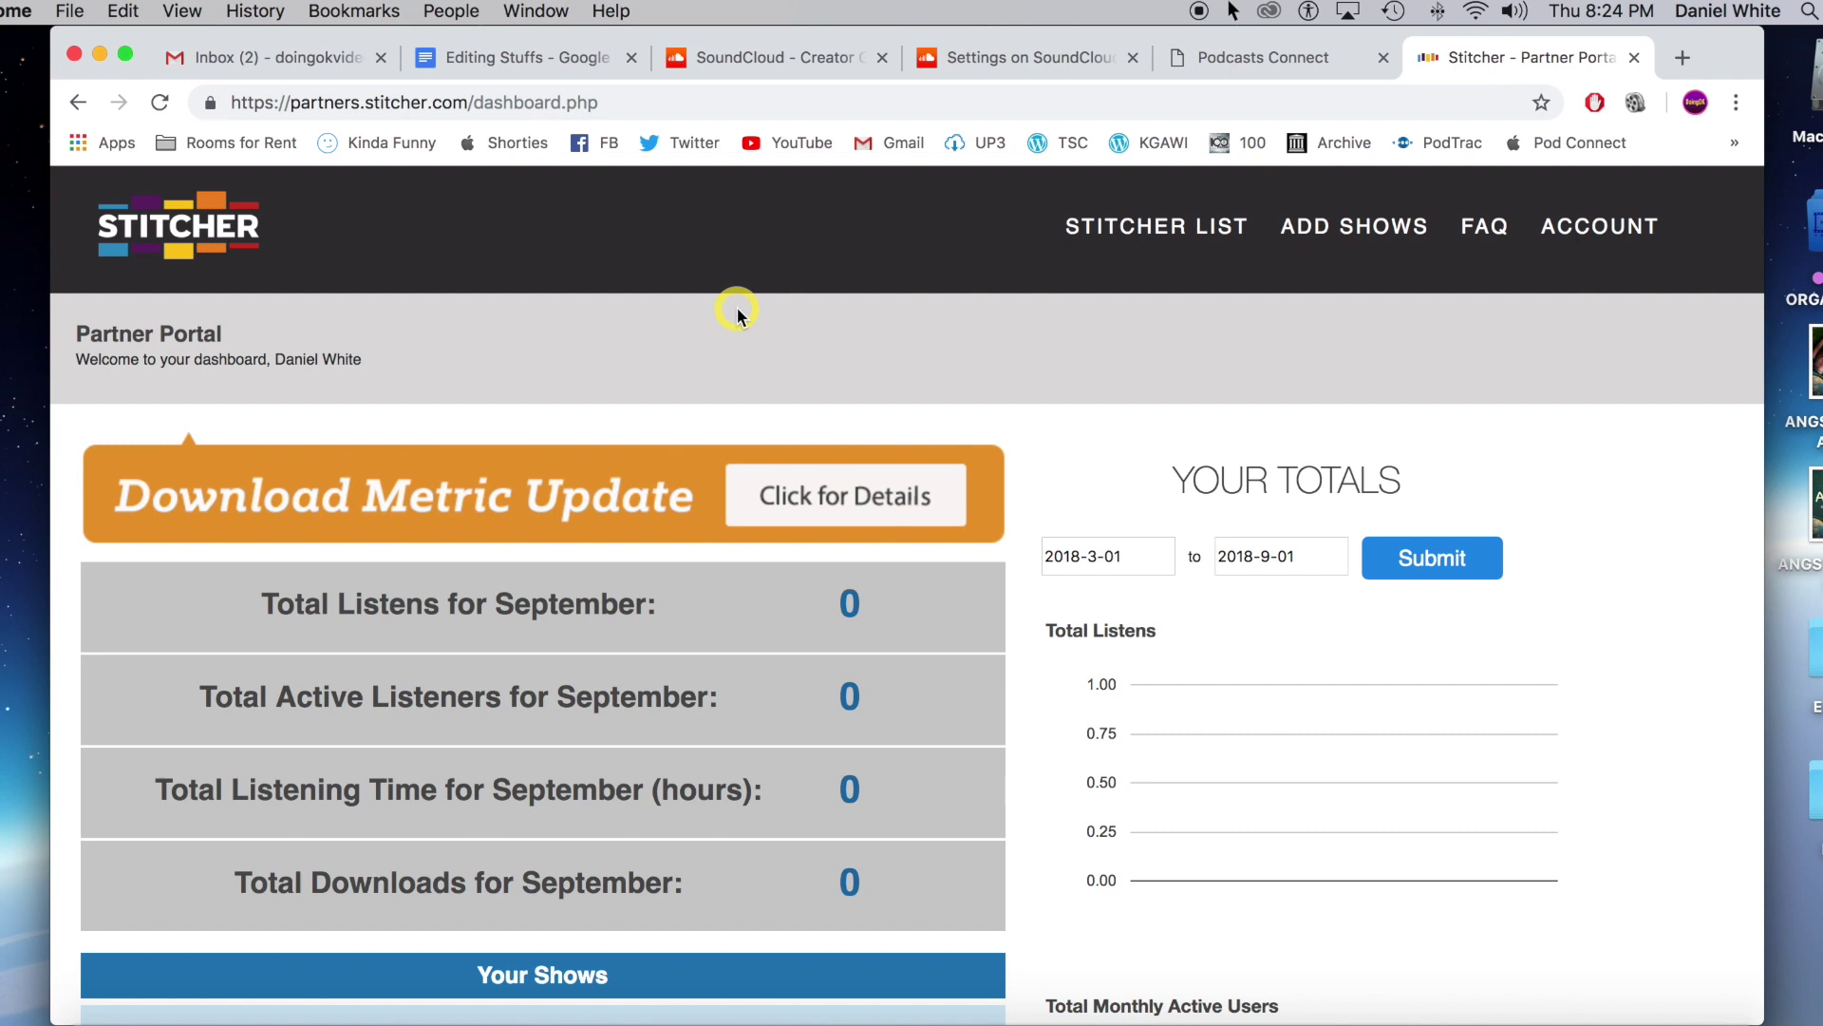